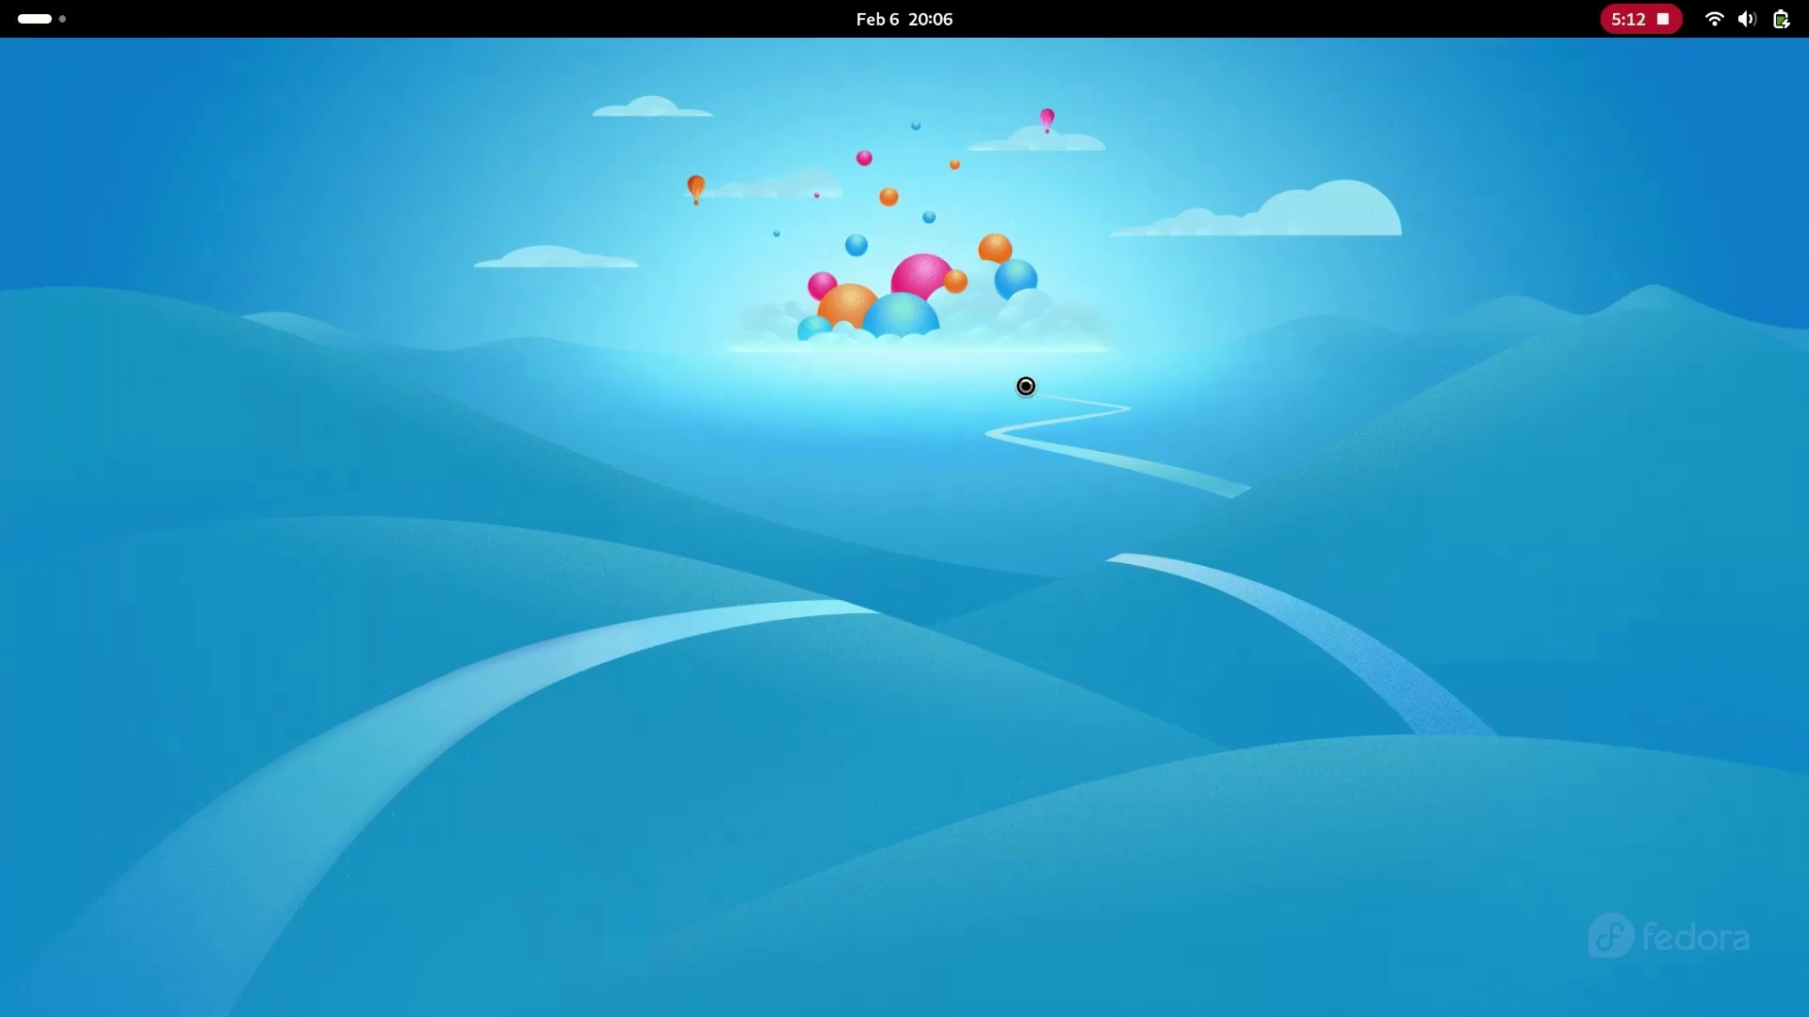
- Search the web in Firefox for "itsfoss ubuntu post instalaltion"
left_click(489, 117)
type("itsfoss")
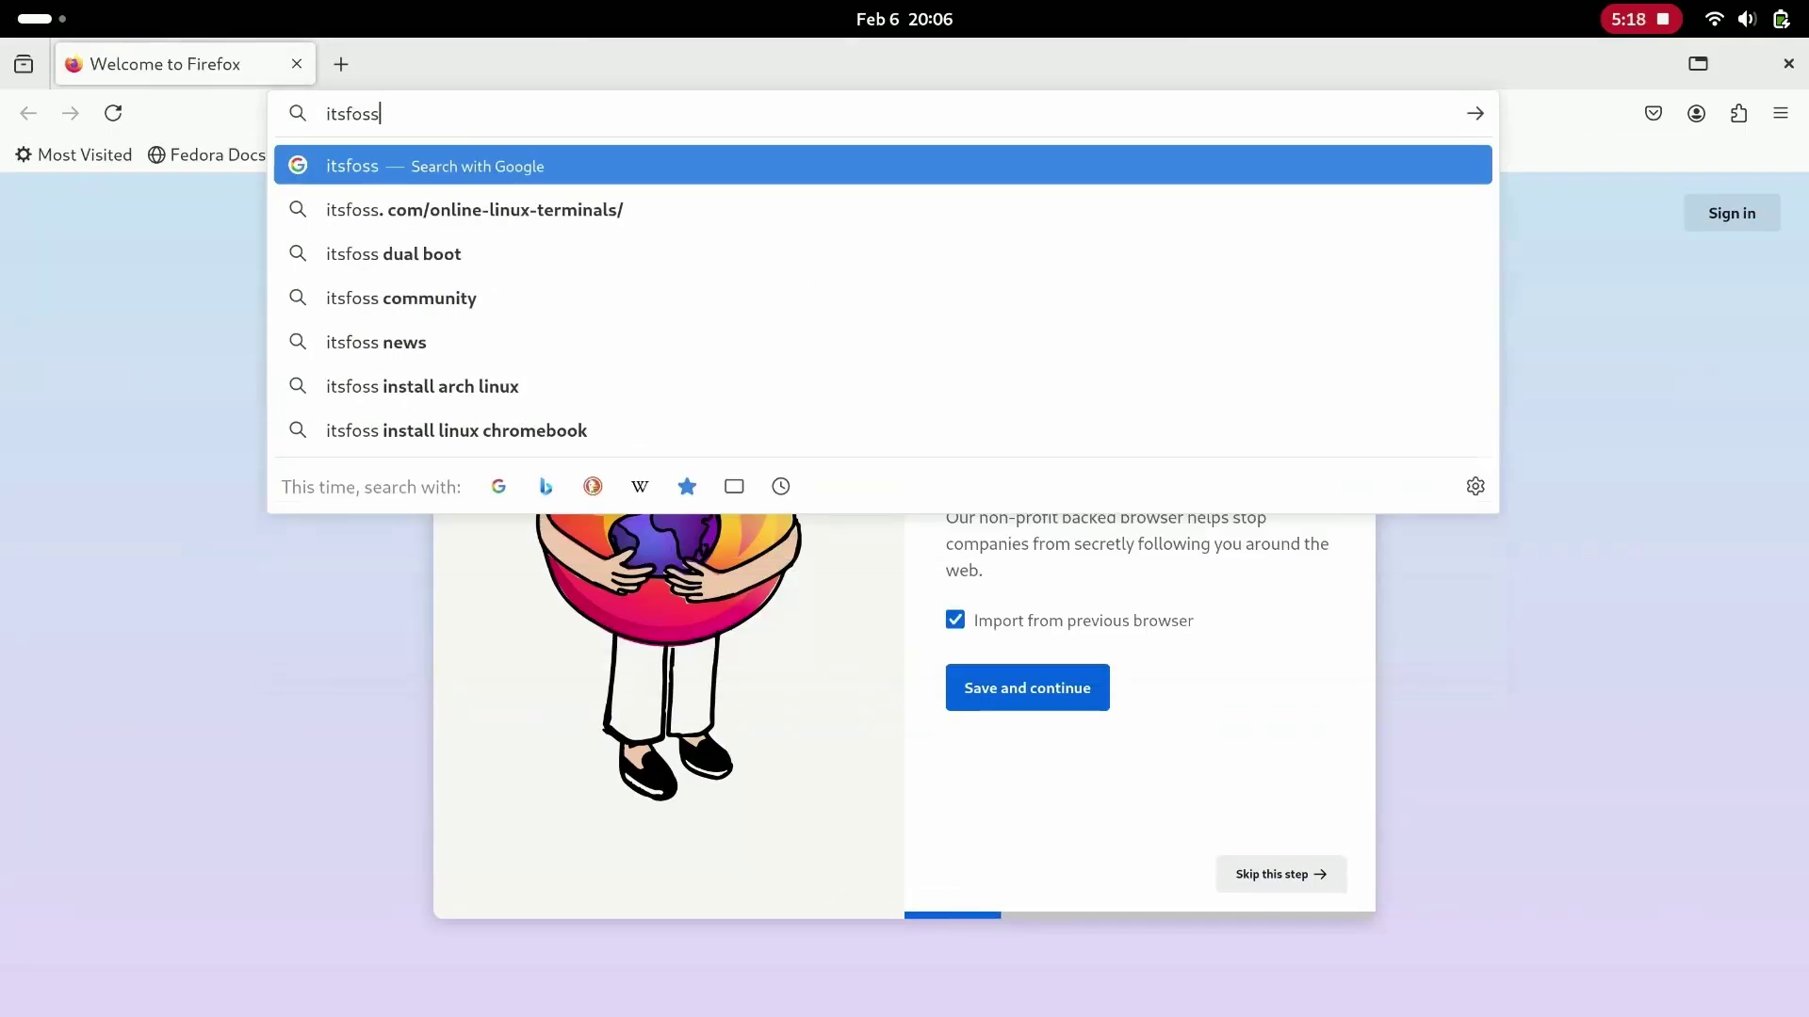
type(" ubuntu ")
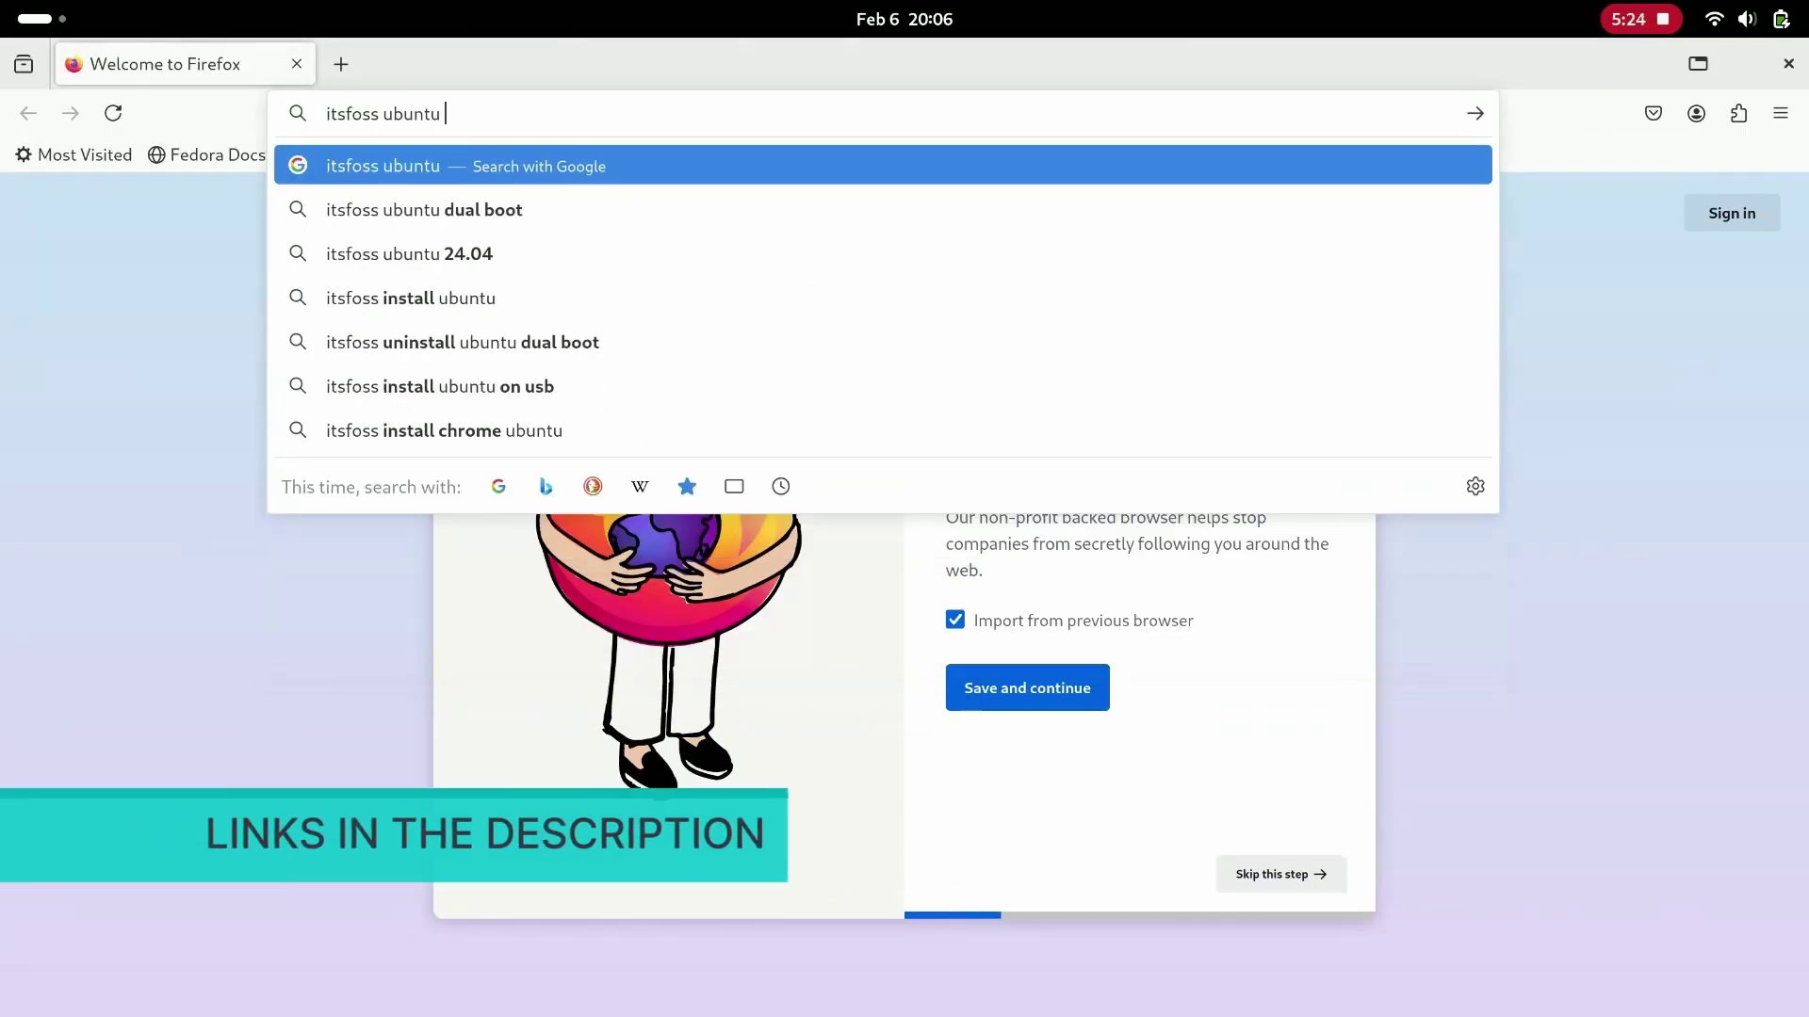
type("post instalaltion")
key("Return")
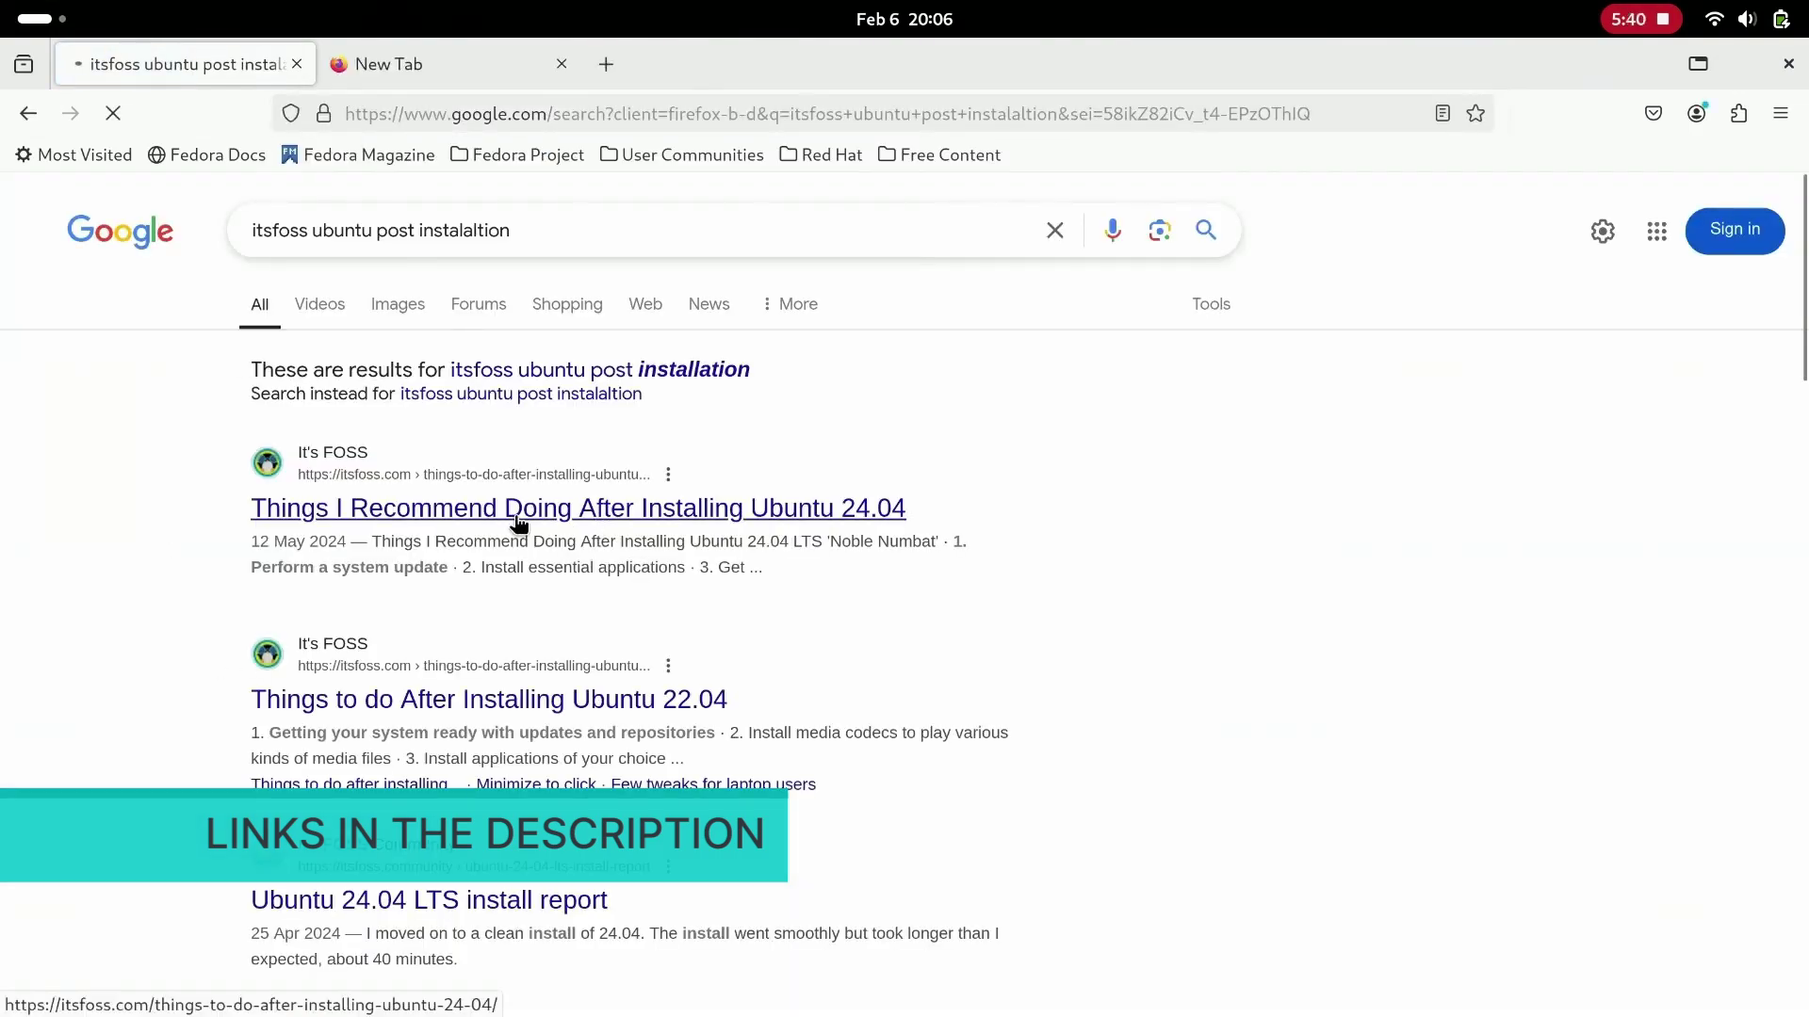
- Open the It's FOSS article "Things I Recommend Doing After Installing Ubuntu 24.04" and skim its recommendations
left_click(518, 523)
scroll(918, 580, "down", 20)
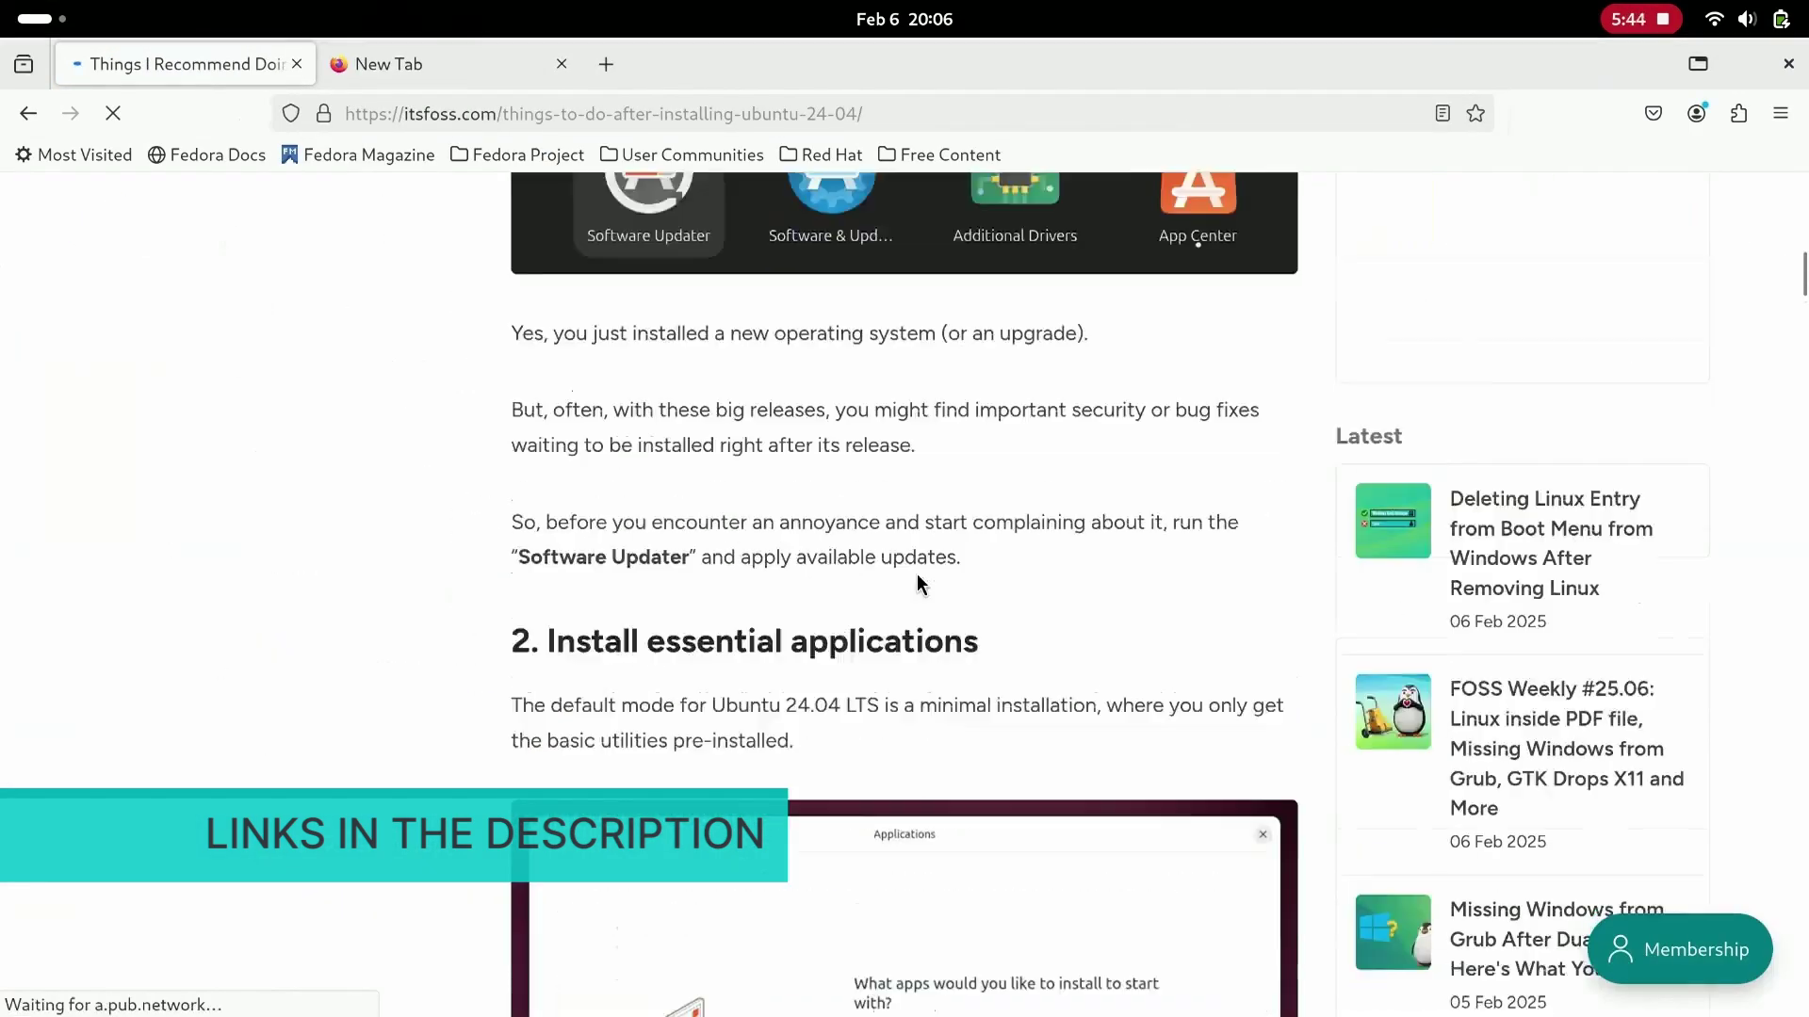
scroll(921, 580, "down", 10)
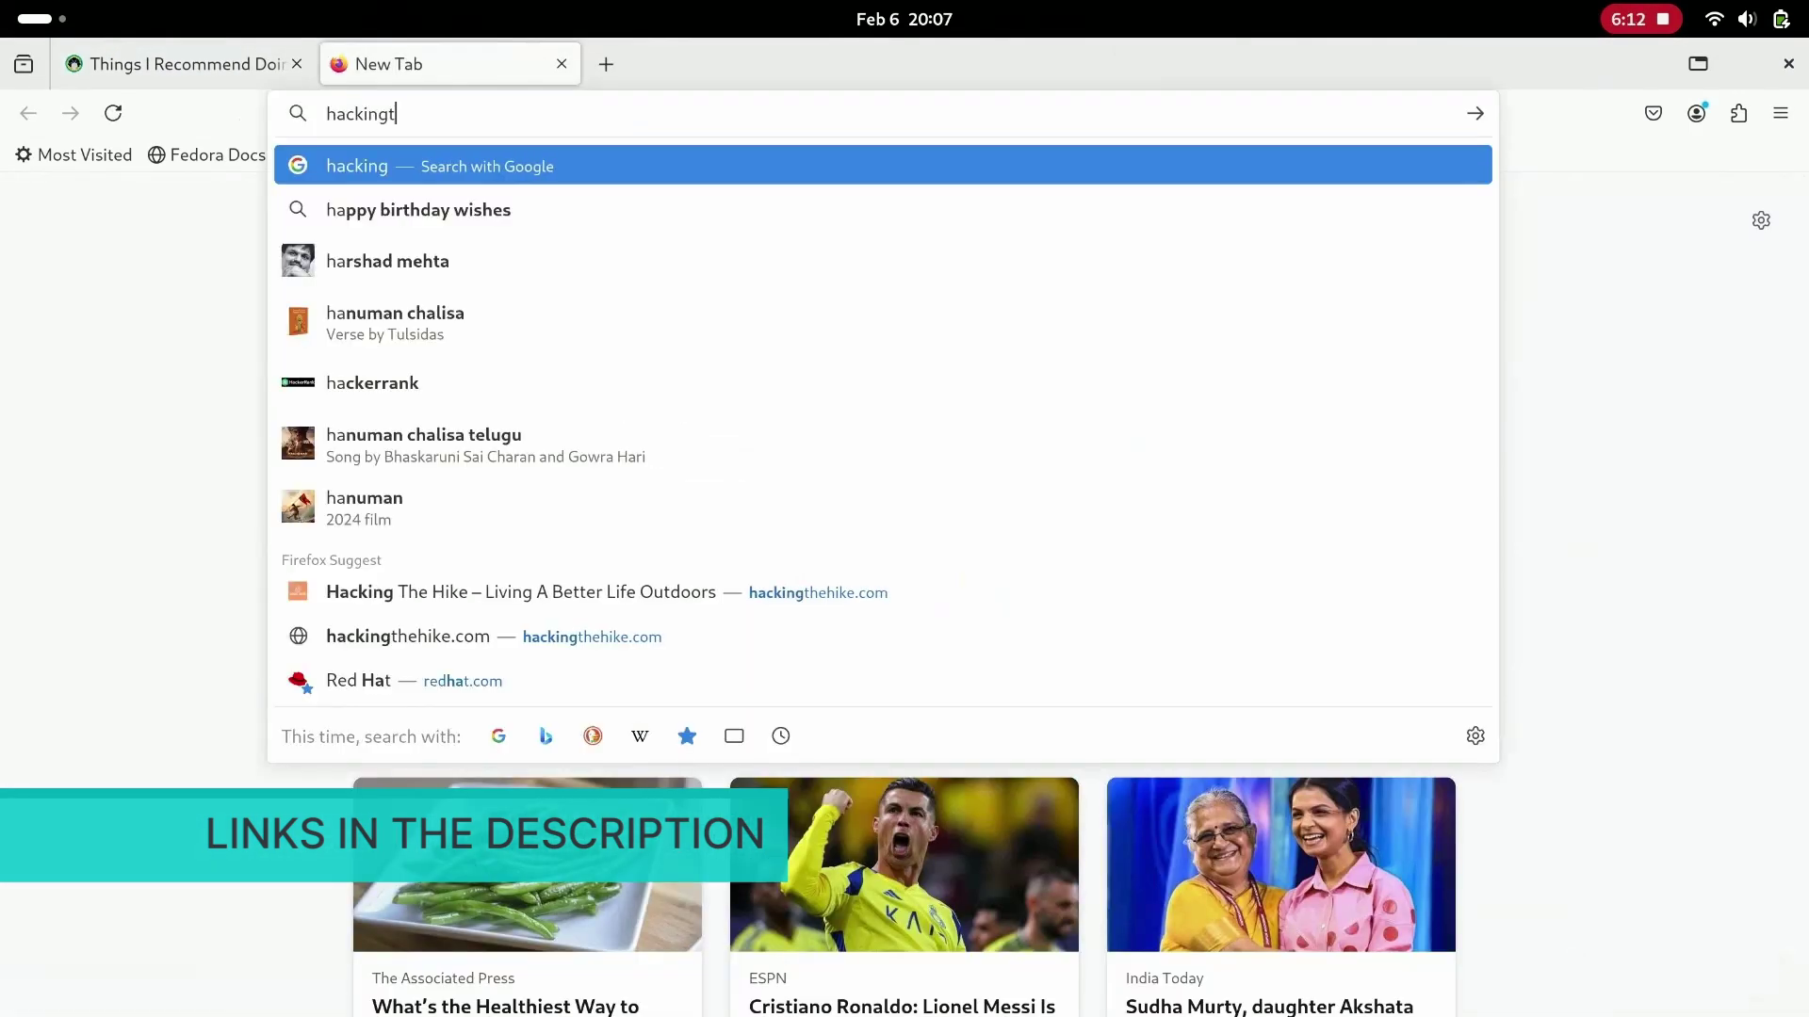
- Go to hackingthehike.com, open the Fedora 41 After Install Guide and skim its installation commands
type("thehike.com")
key("Return")
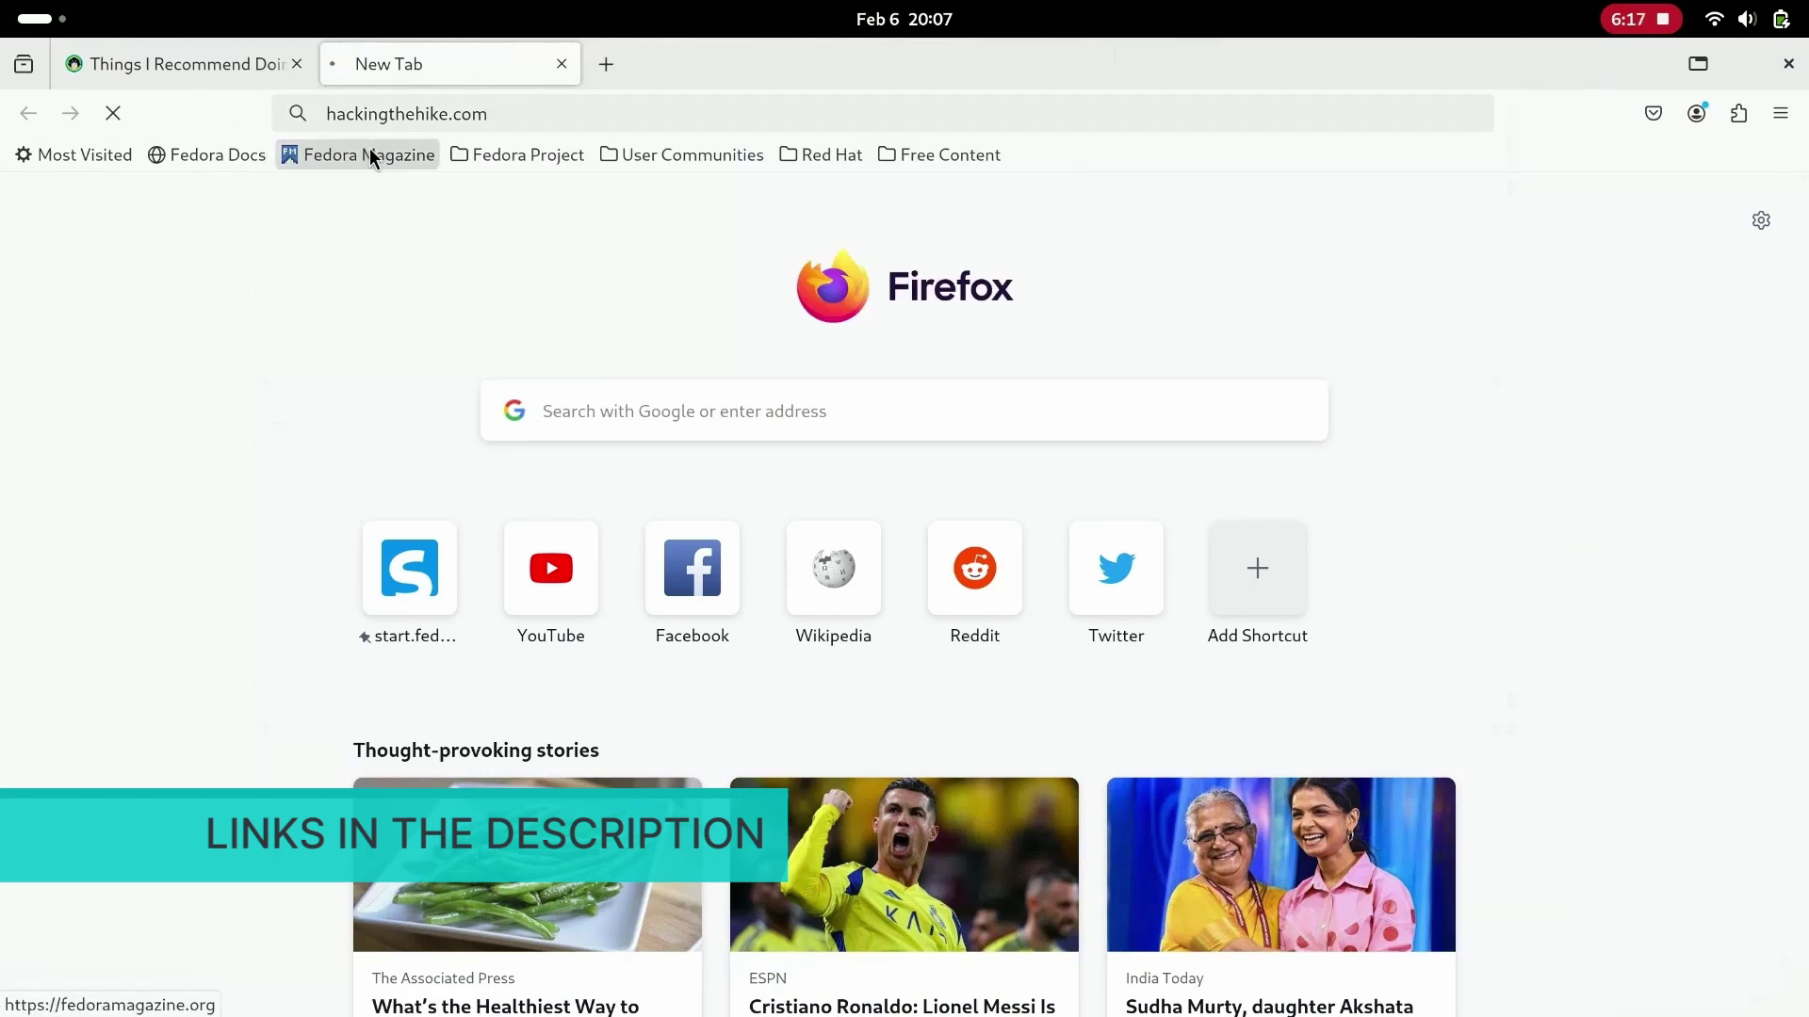
scroll(566, 442, "down", 3)
scroll(577, 430, "down", 6)
left_click(537, 551)
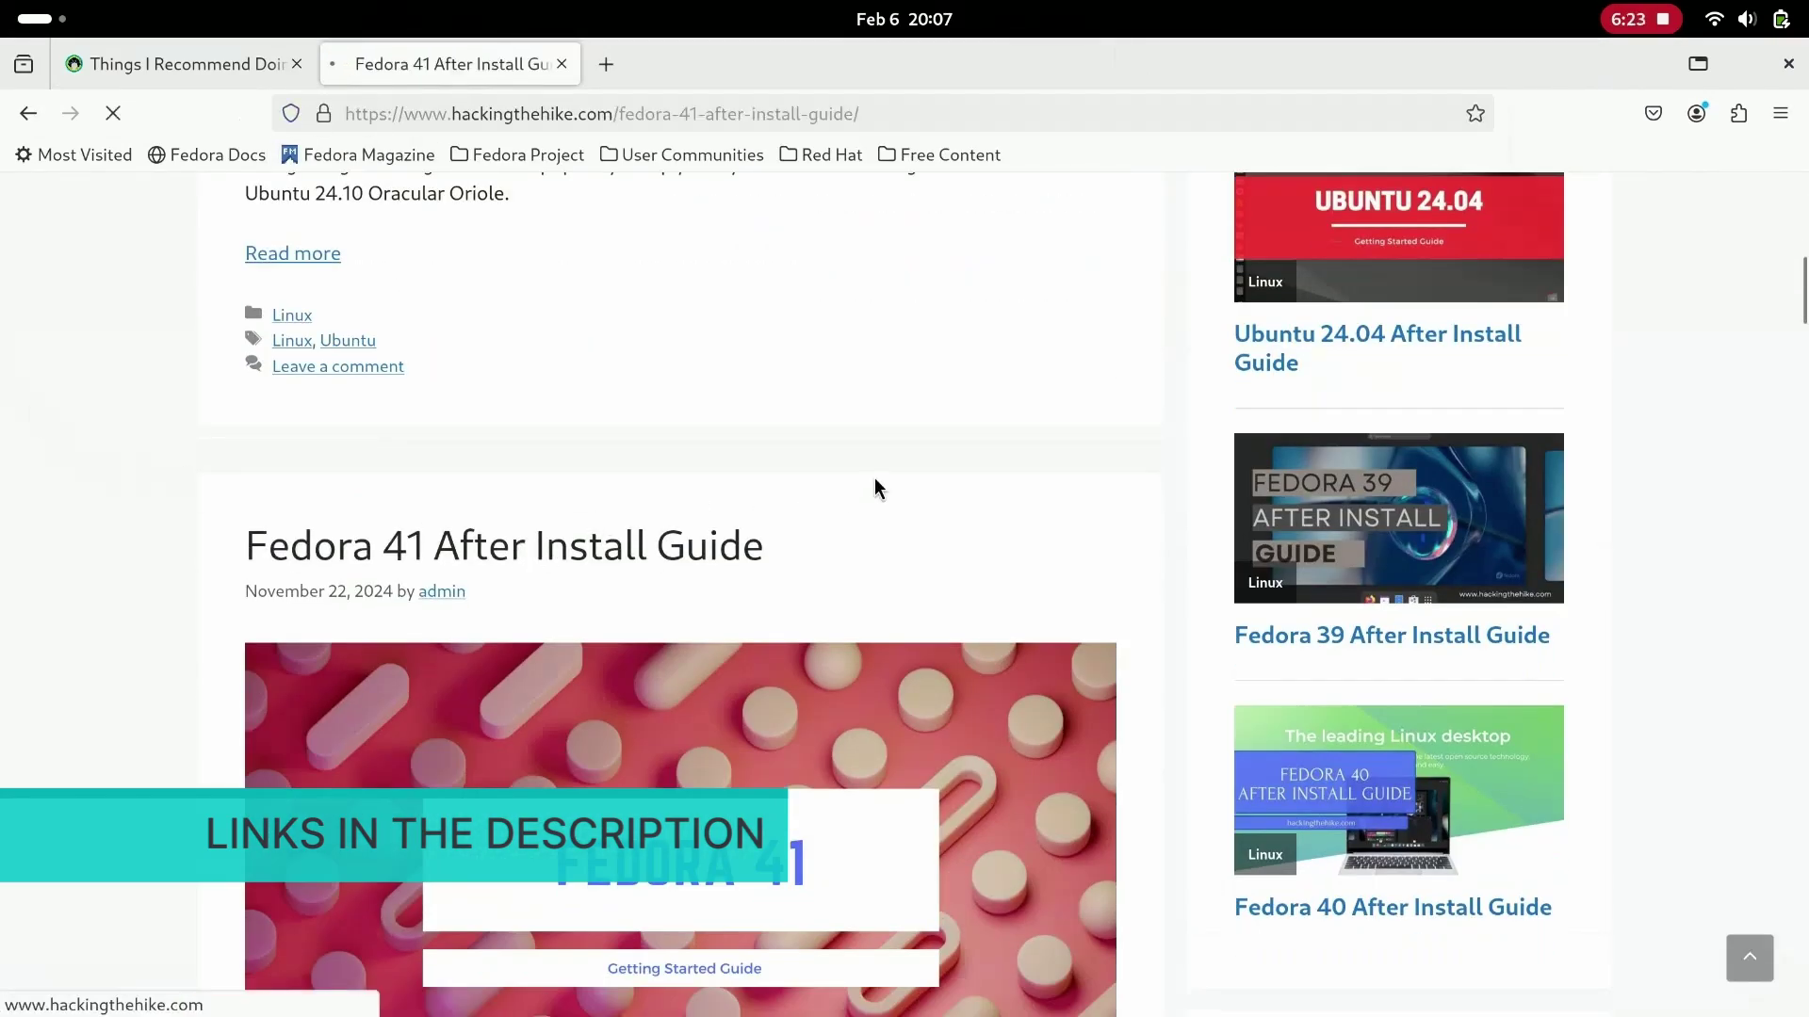
scroll(754, 481, "down", 10)
scroll(702, 495, "down", 20)
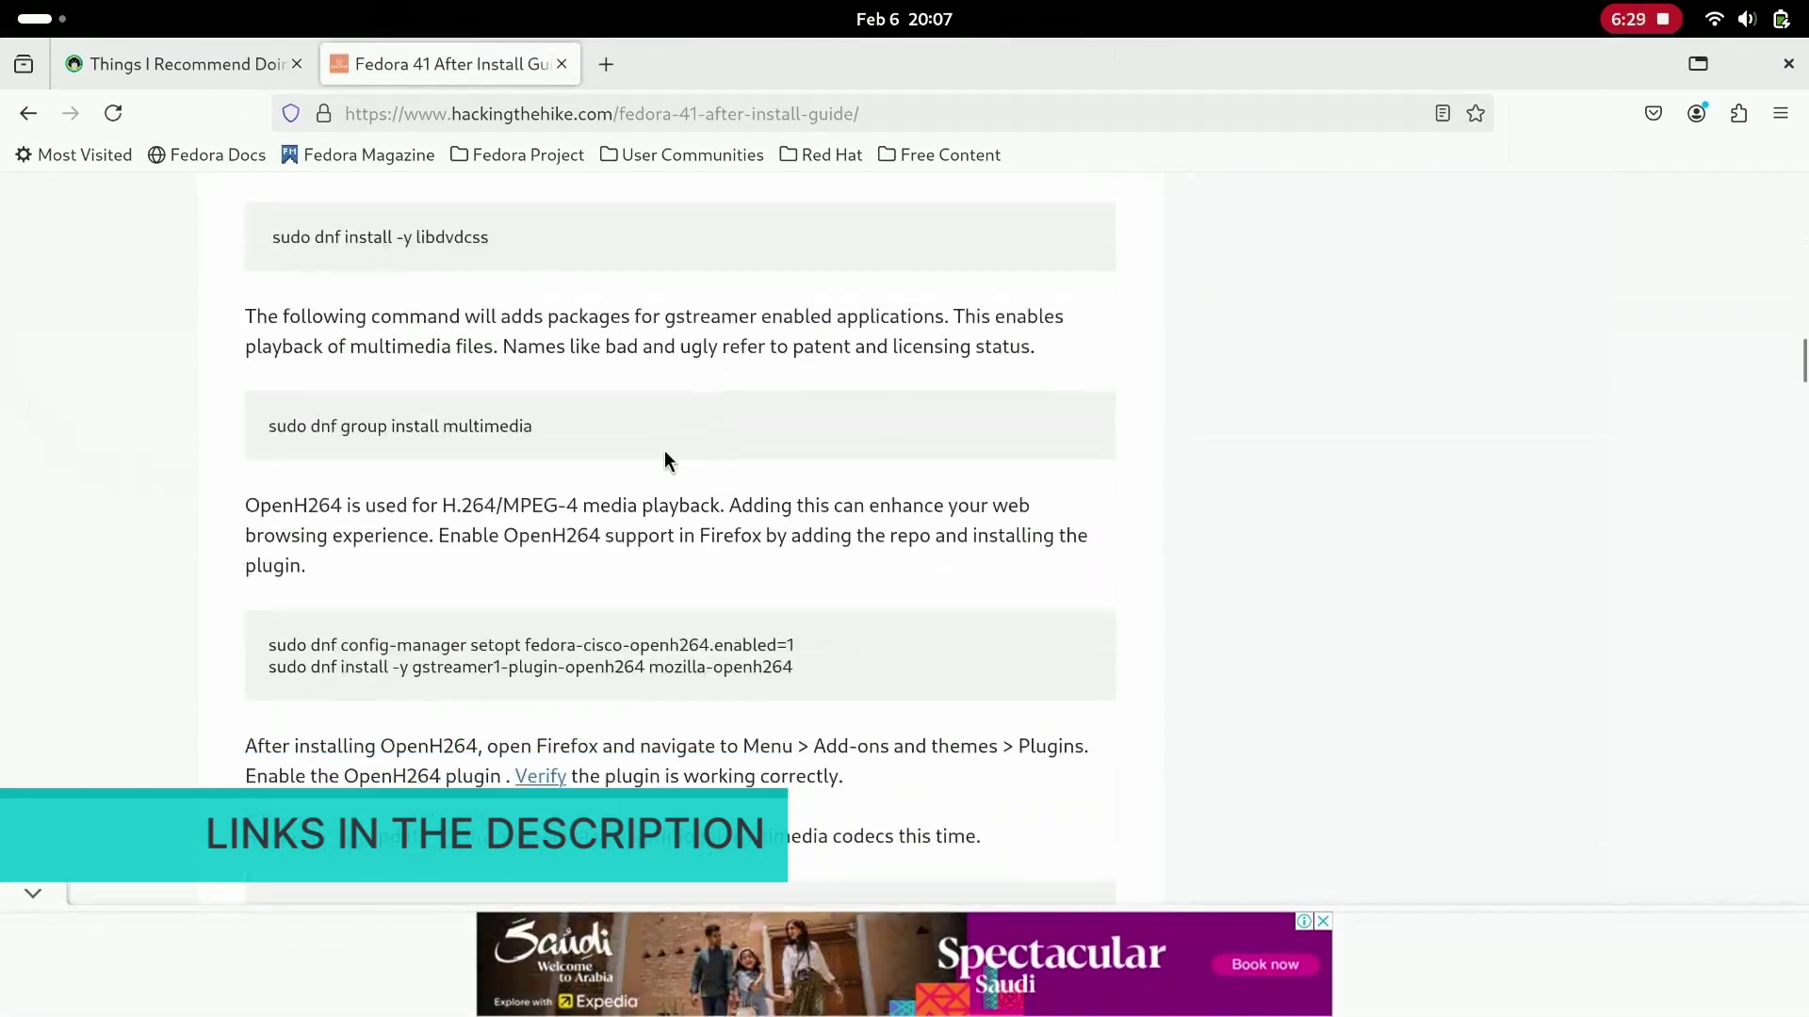
scroll(670, 441, "down", 3)
left_click(283, 64)
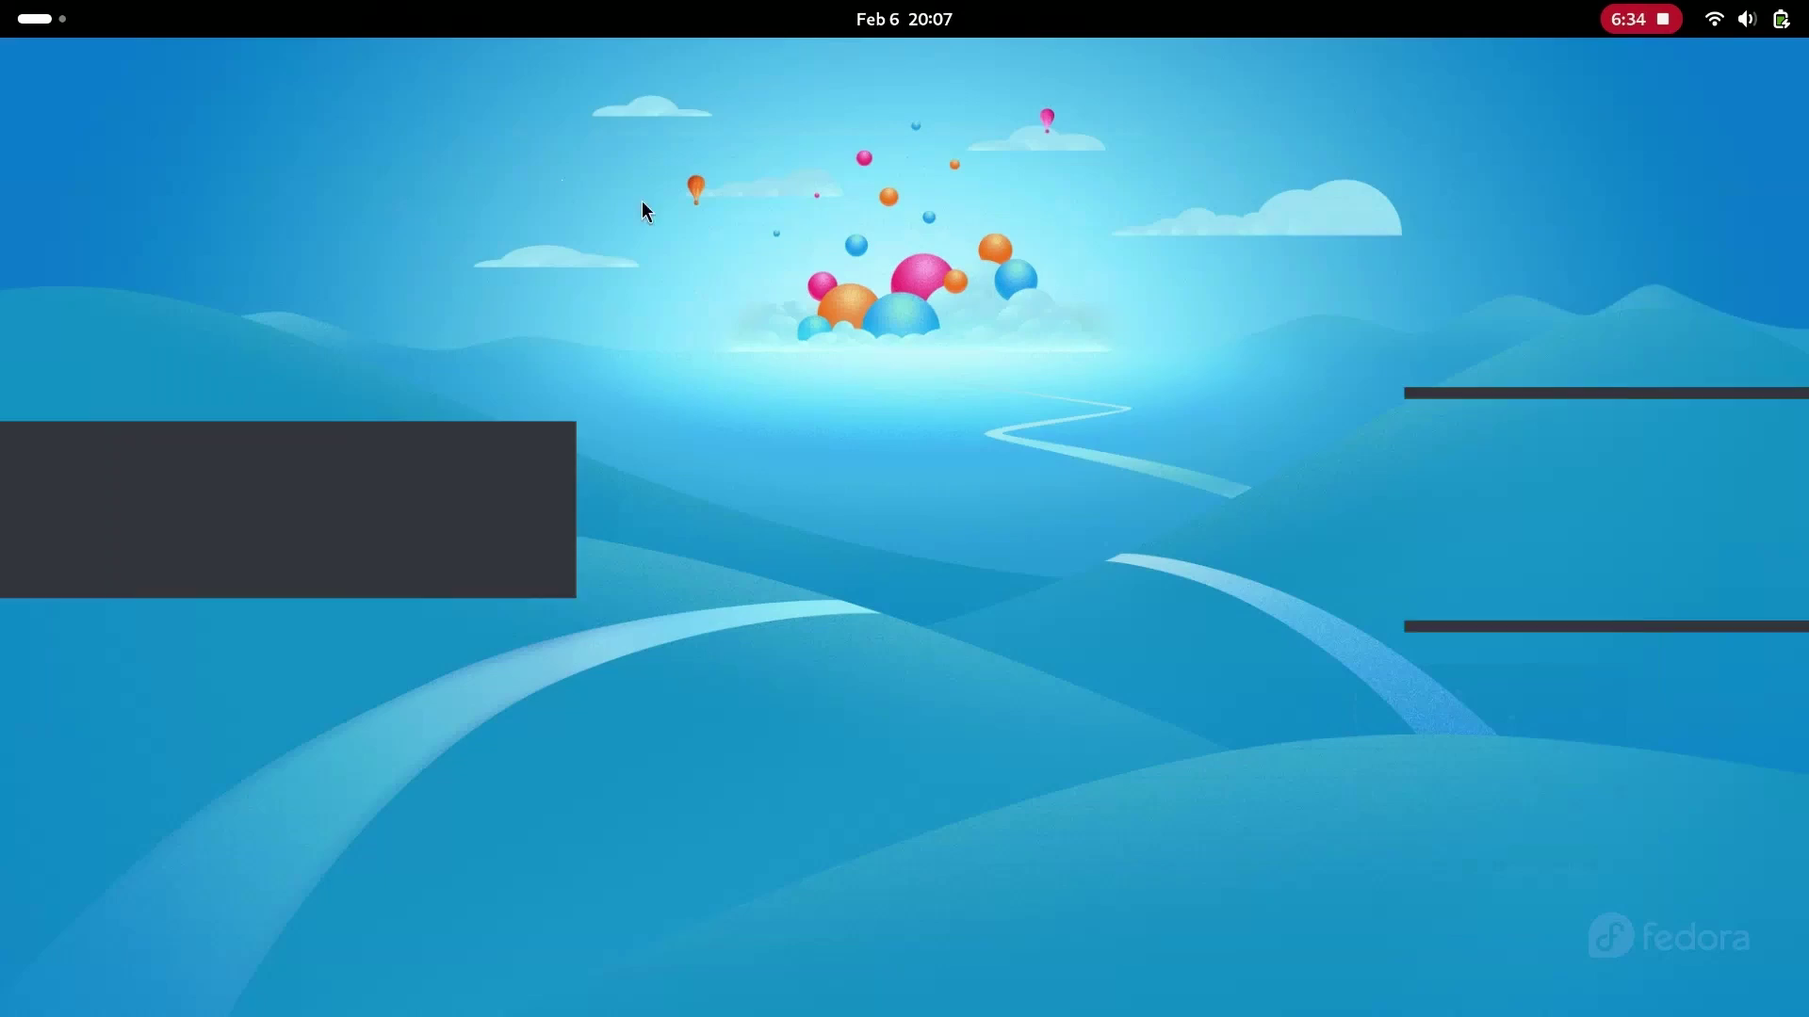
- Search the installed applications for "ter" and pin Terminal to the dash
left_click(34, 19)
type("ter")
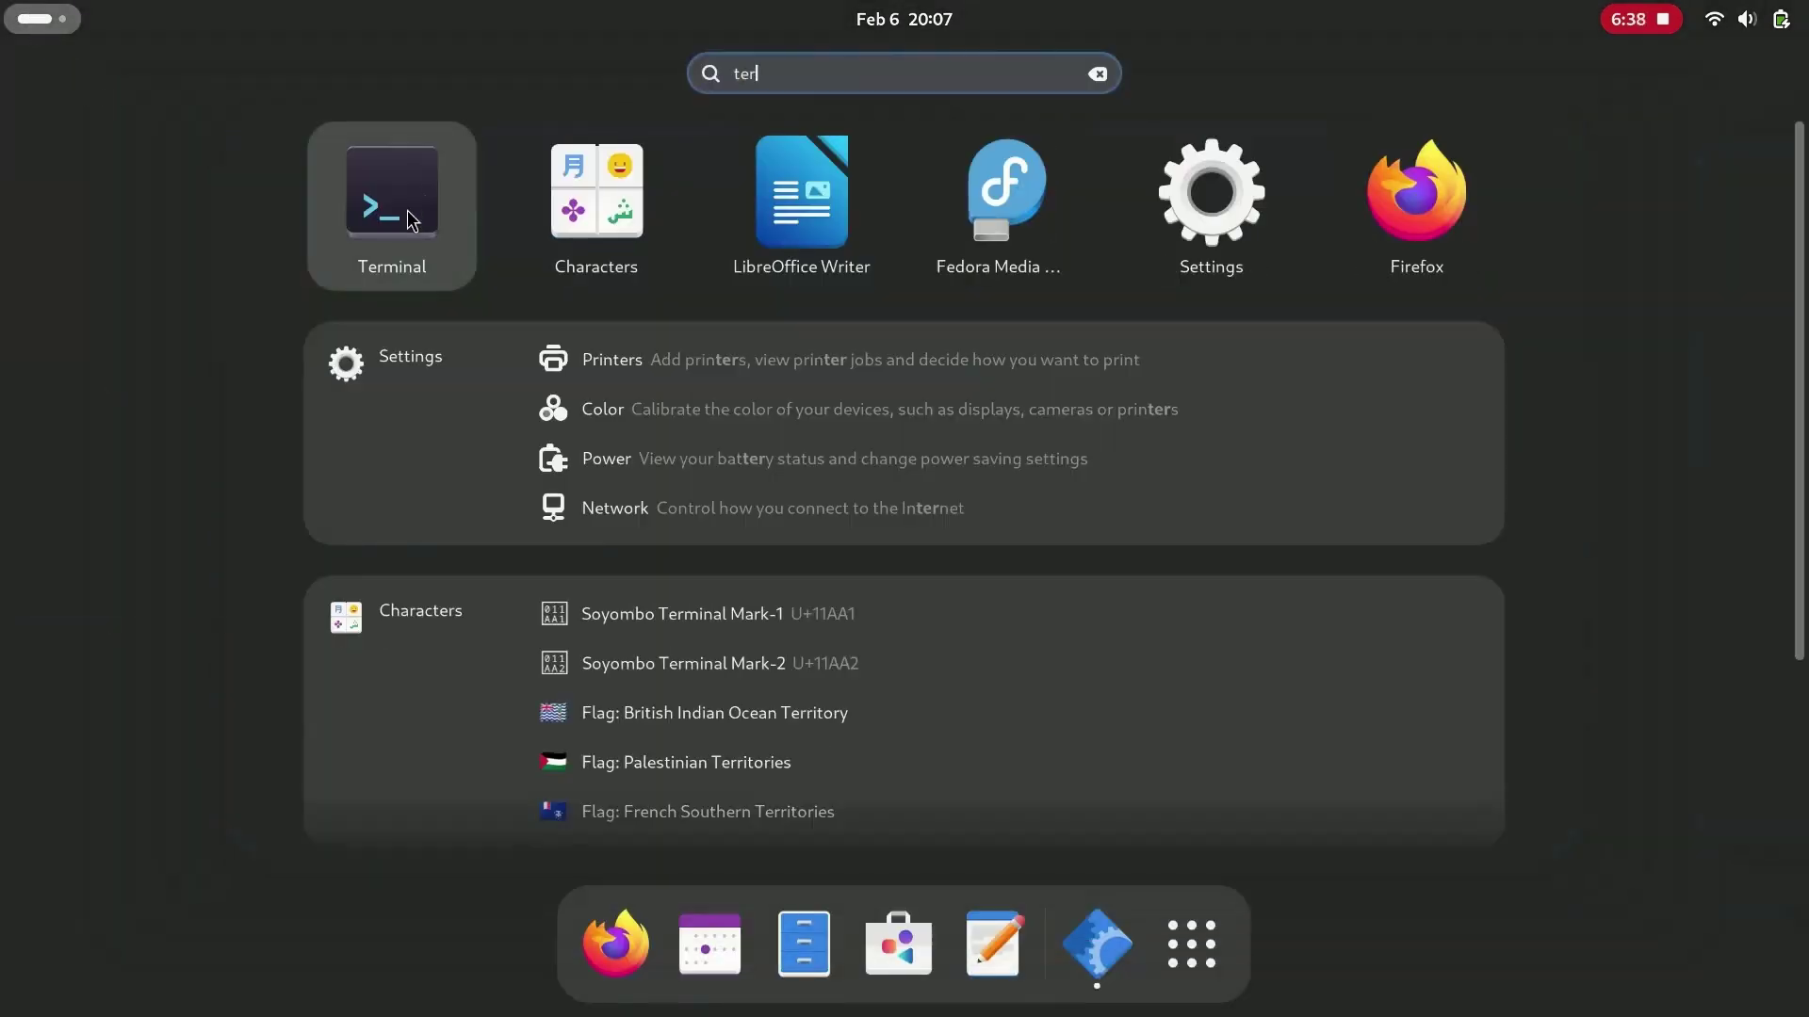
right_click(396, 203)
left_click(515, 270)
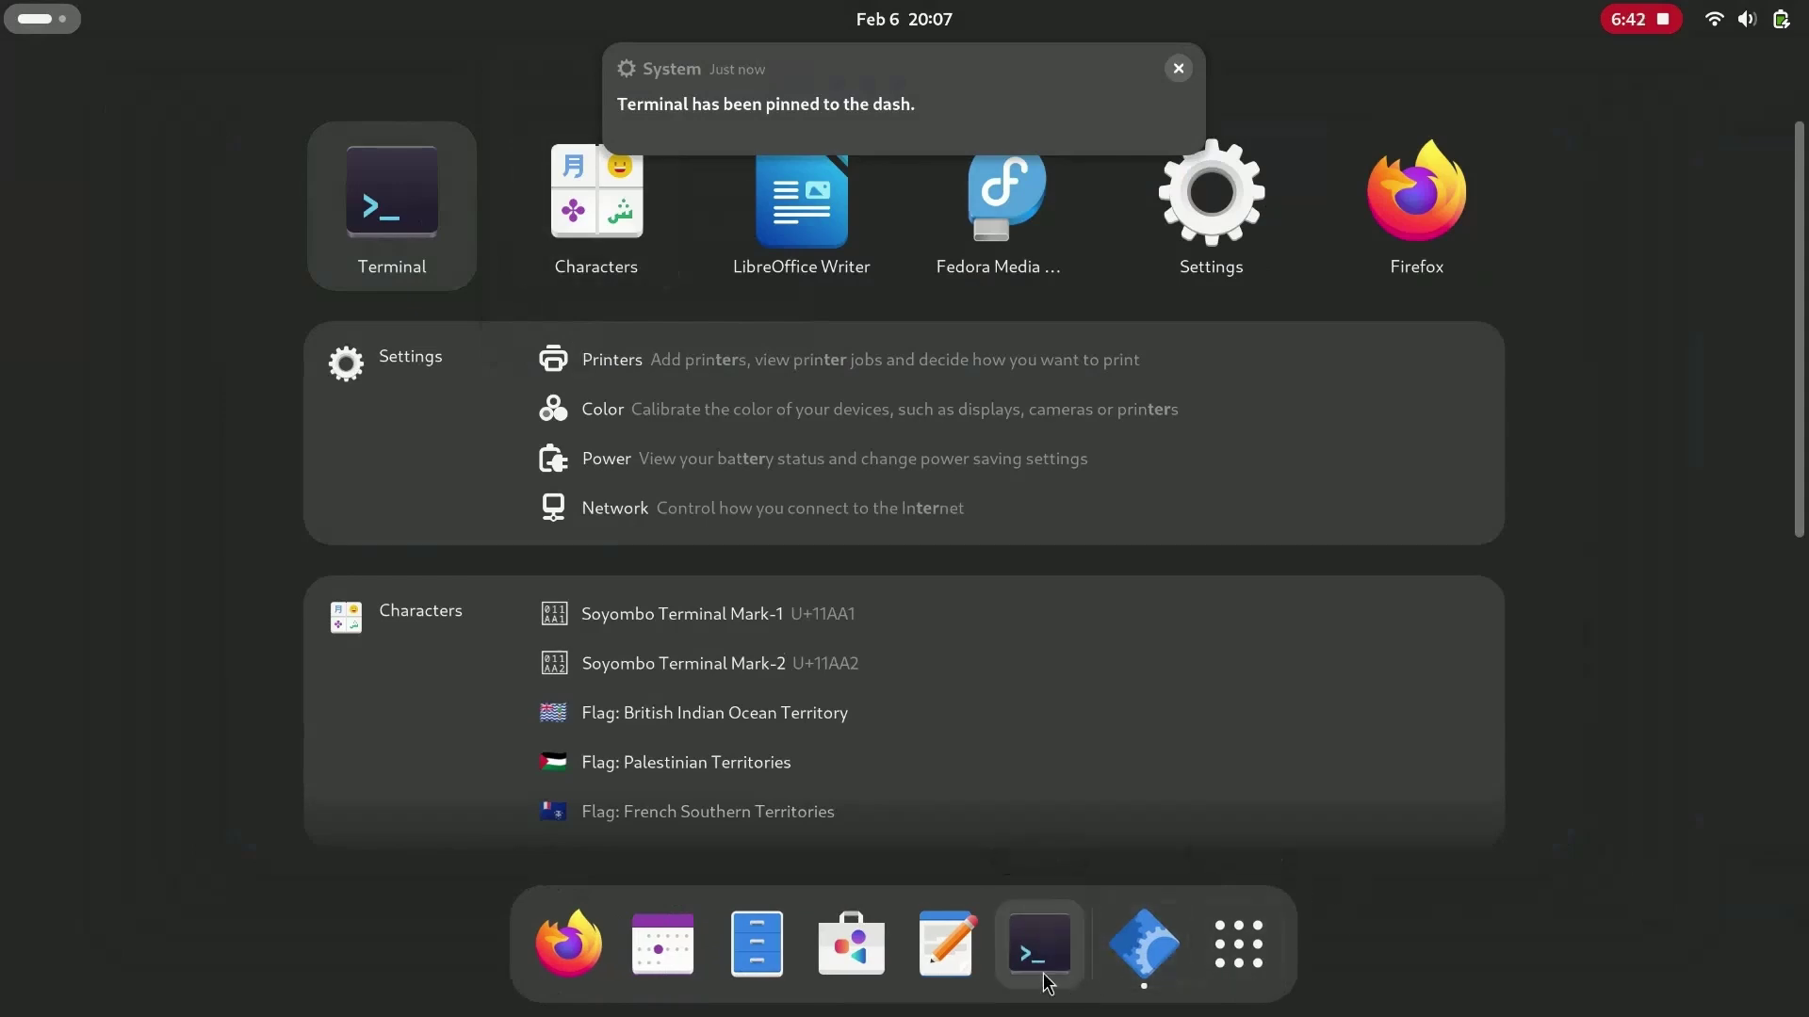
- Launch Terminal and enlarge its text by three zoom levels
left_click(1238, 970)
left_click(1235, 963)
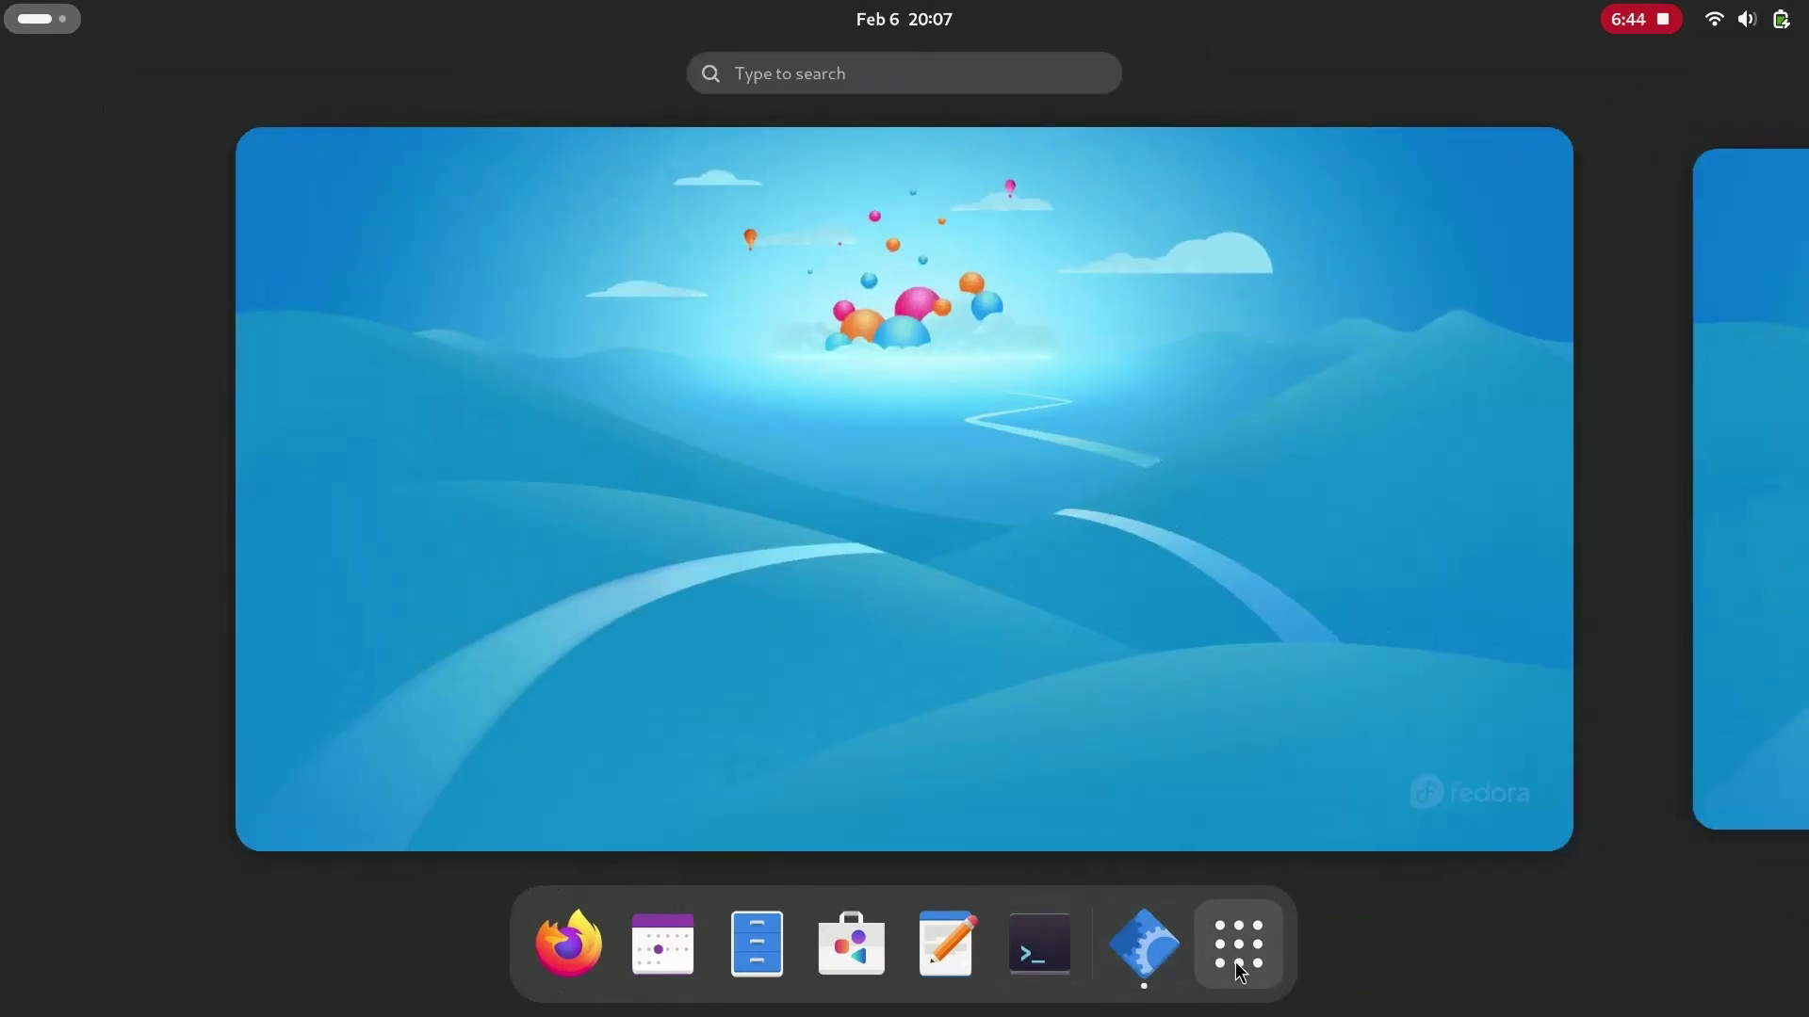
left_click(1076, 946)
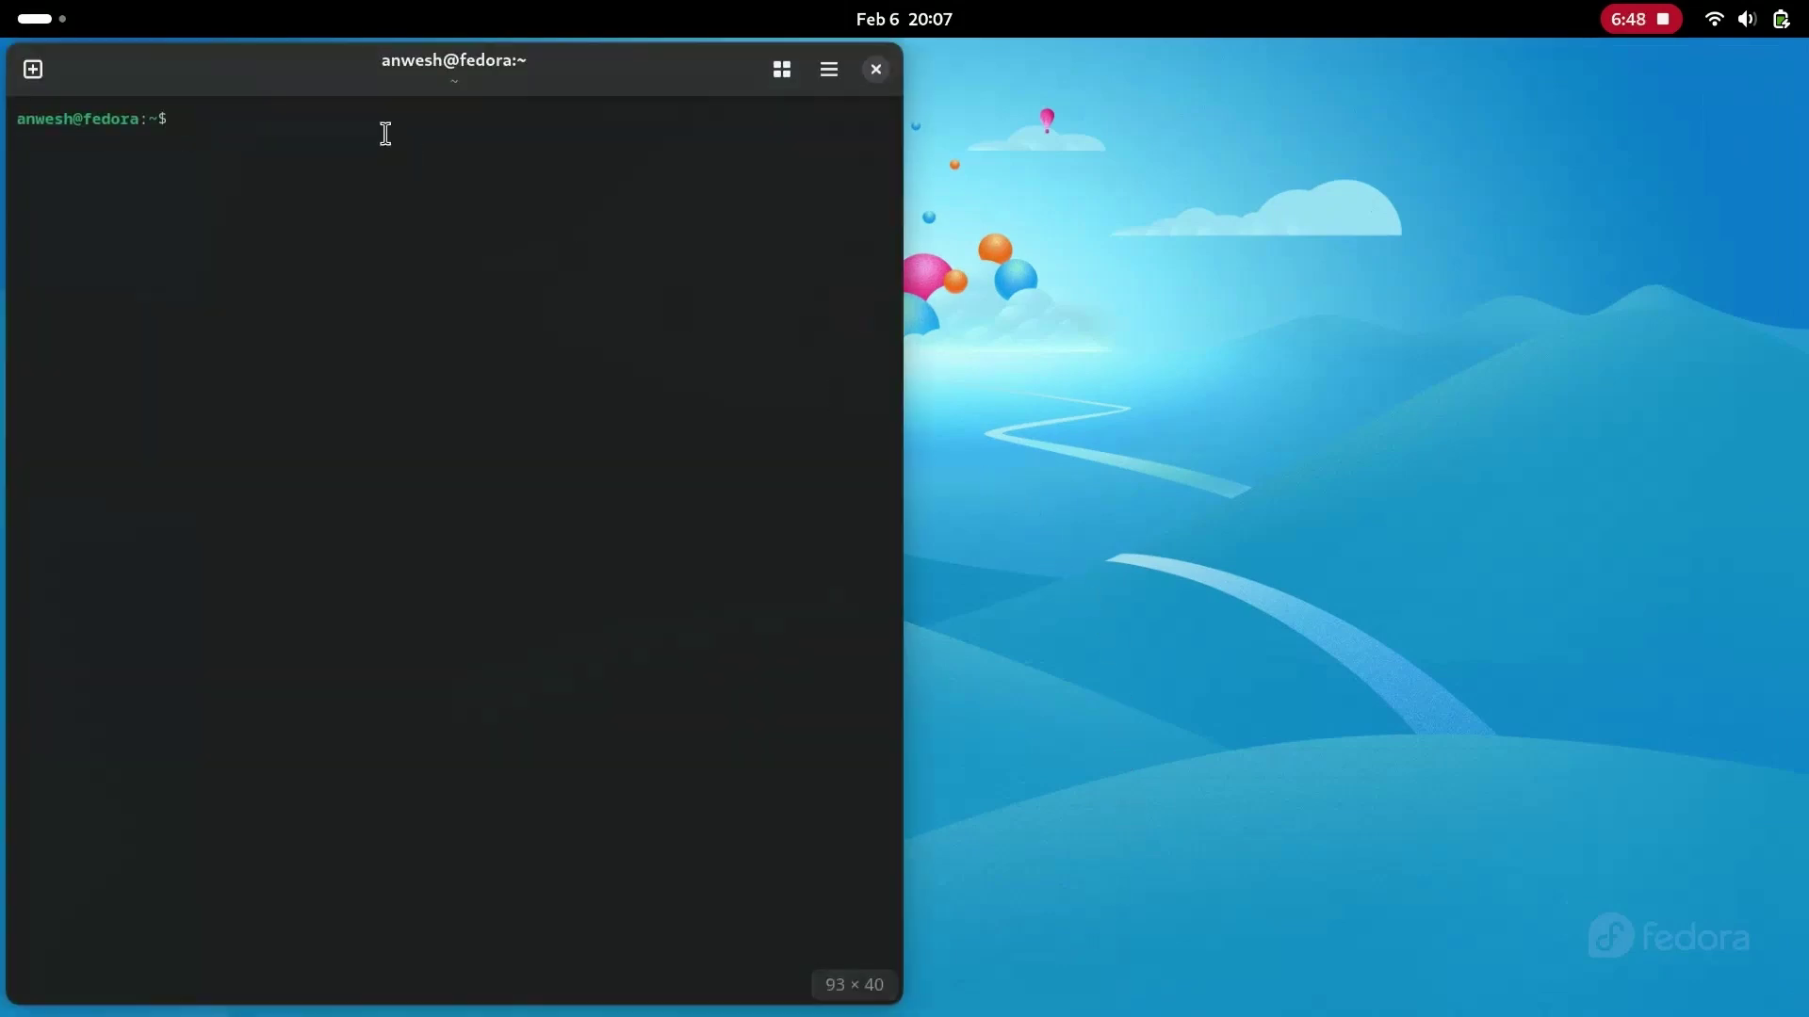
key("ctrl+plus")
key("ctrl+plus")
key("ctrl+plus")
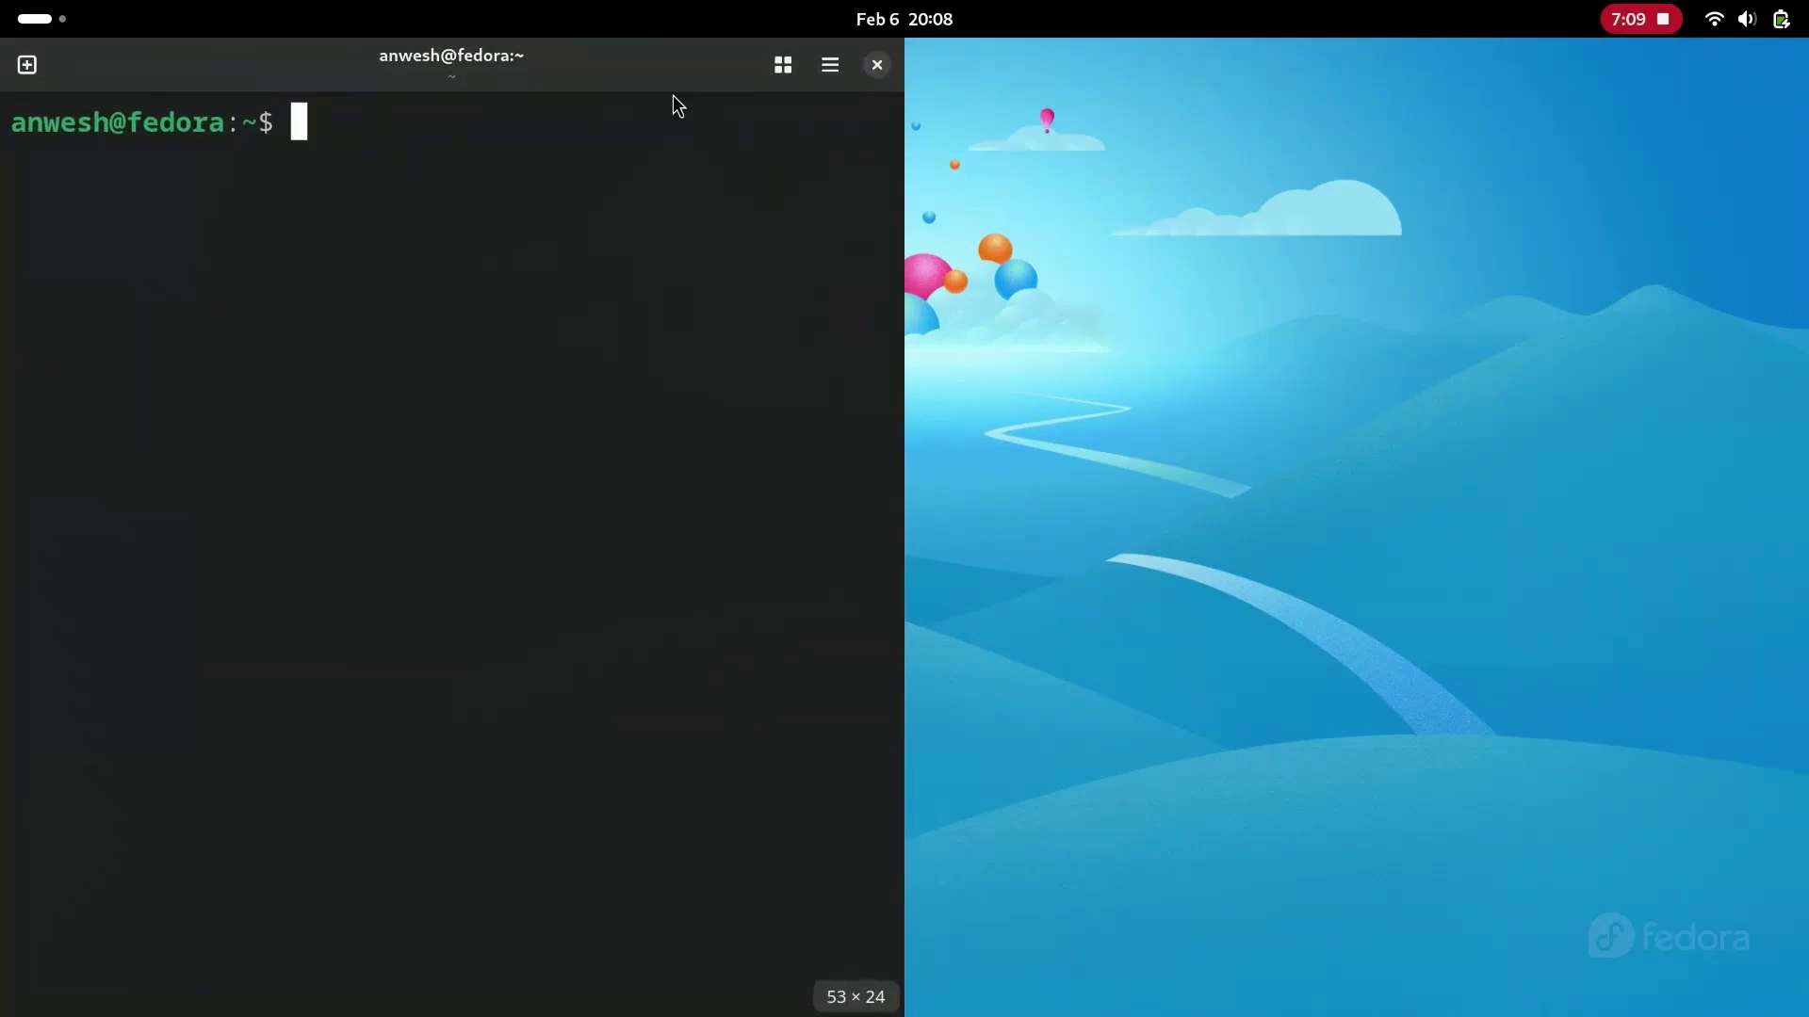
- Open the Files manager and tile it in the free half of the screen beside the terminal
mouse_move(3, 12)
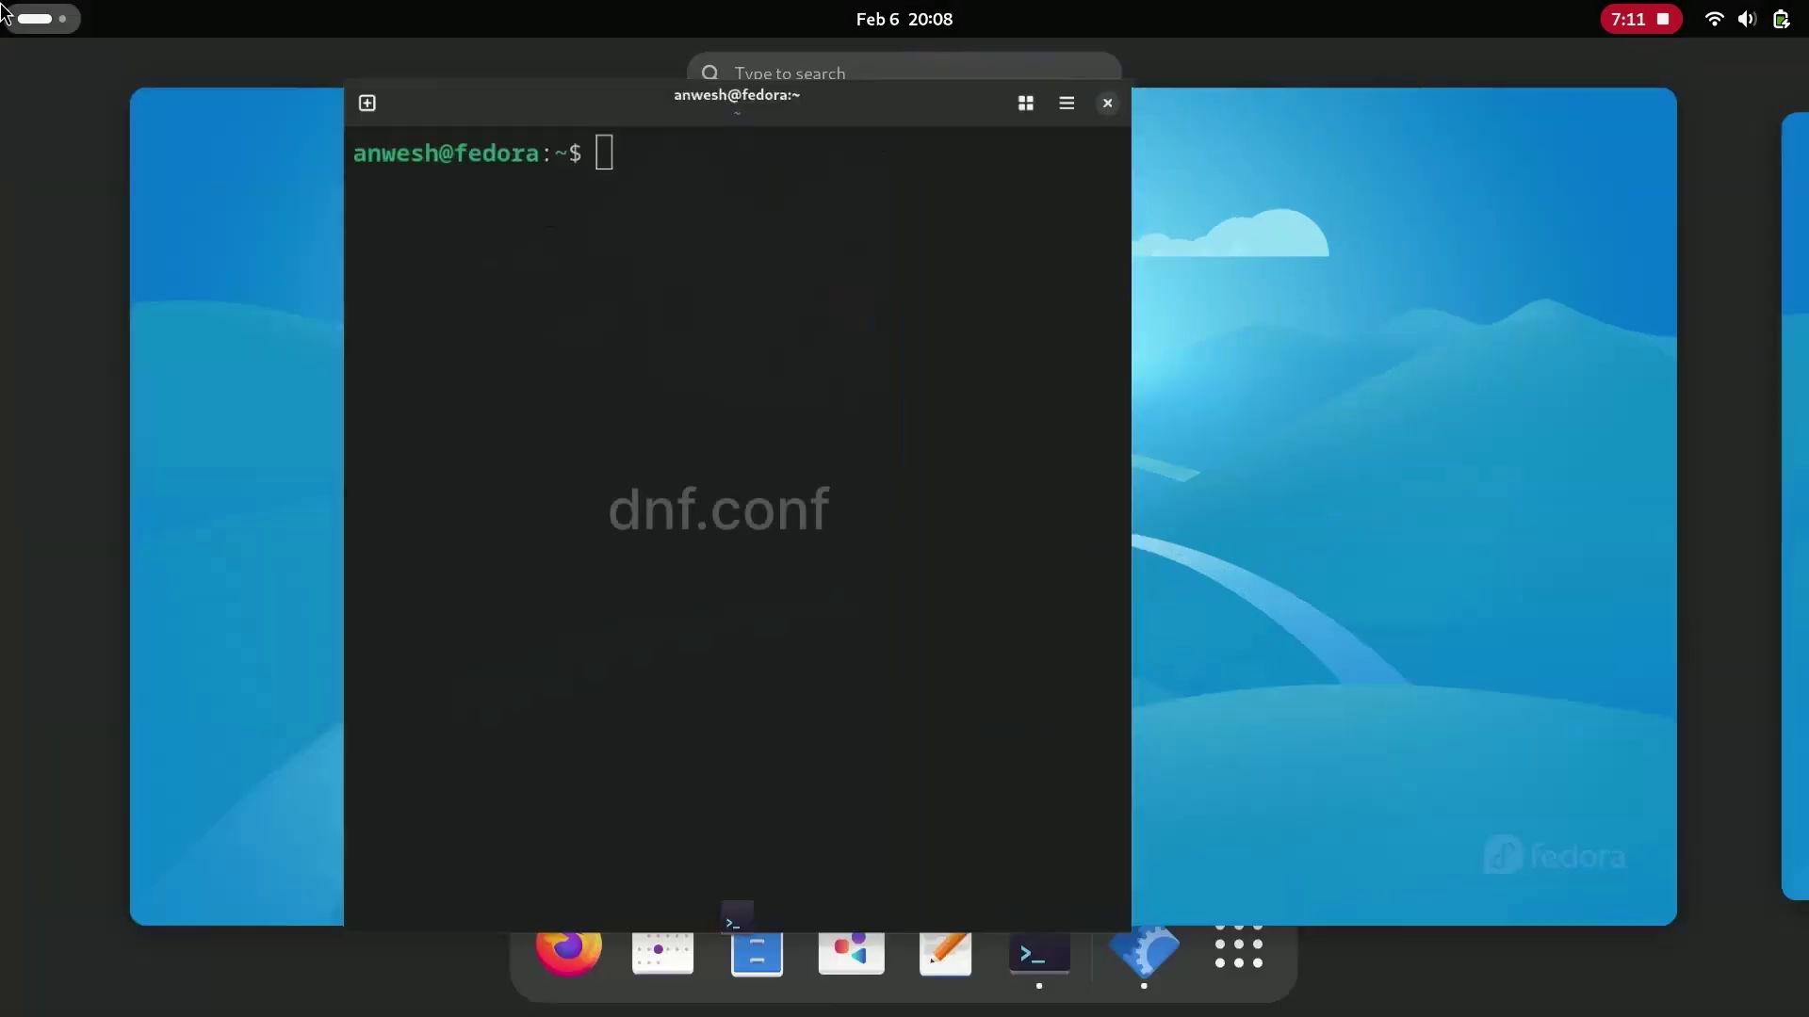
key("Escape")
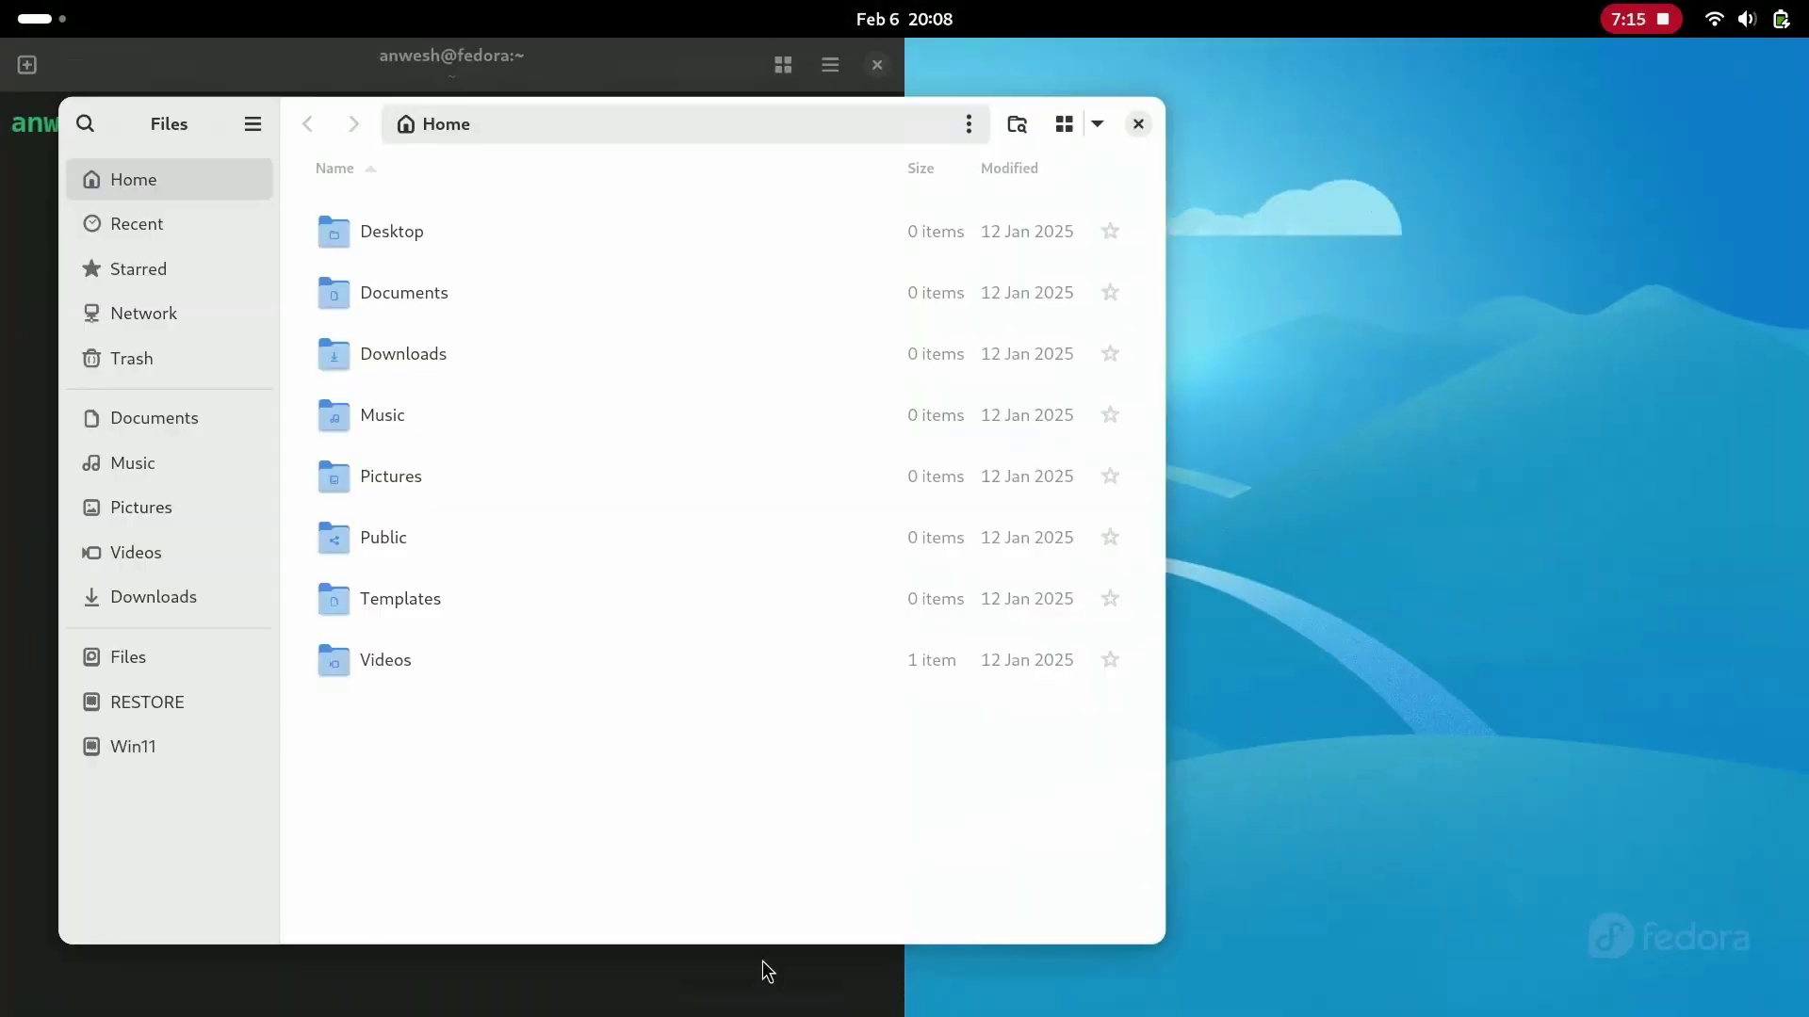
key("super+Right")
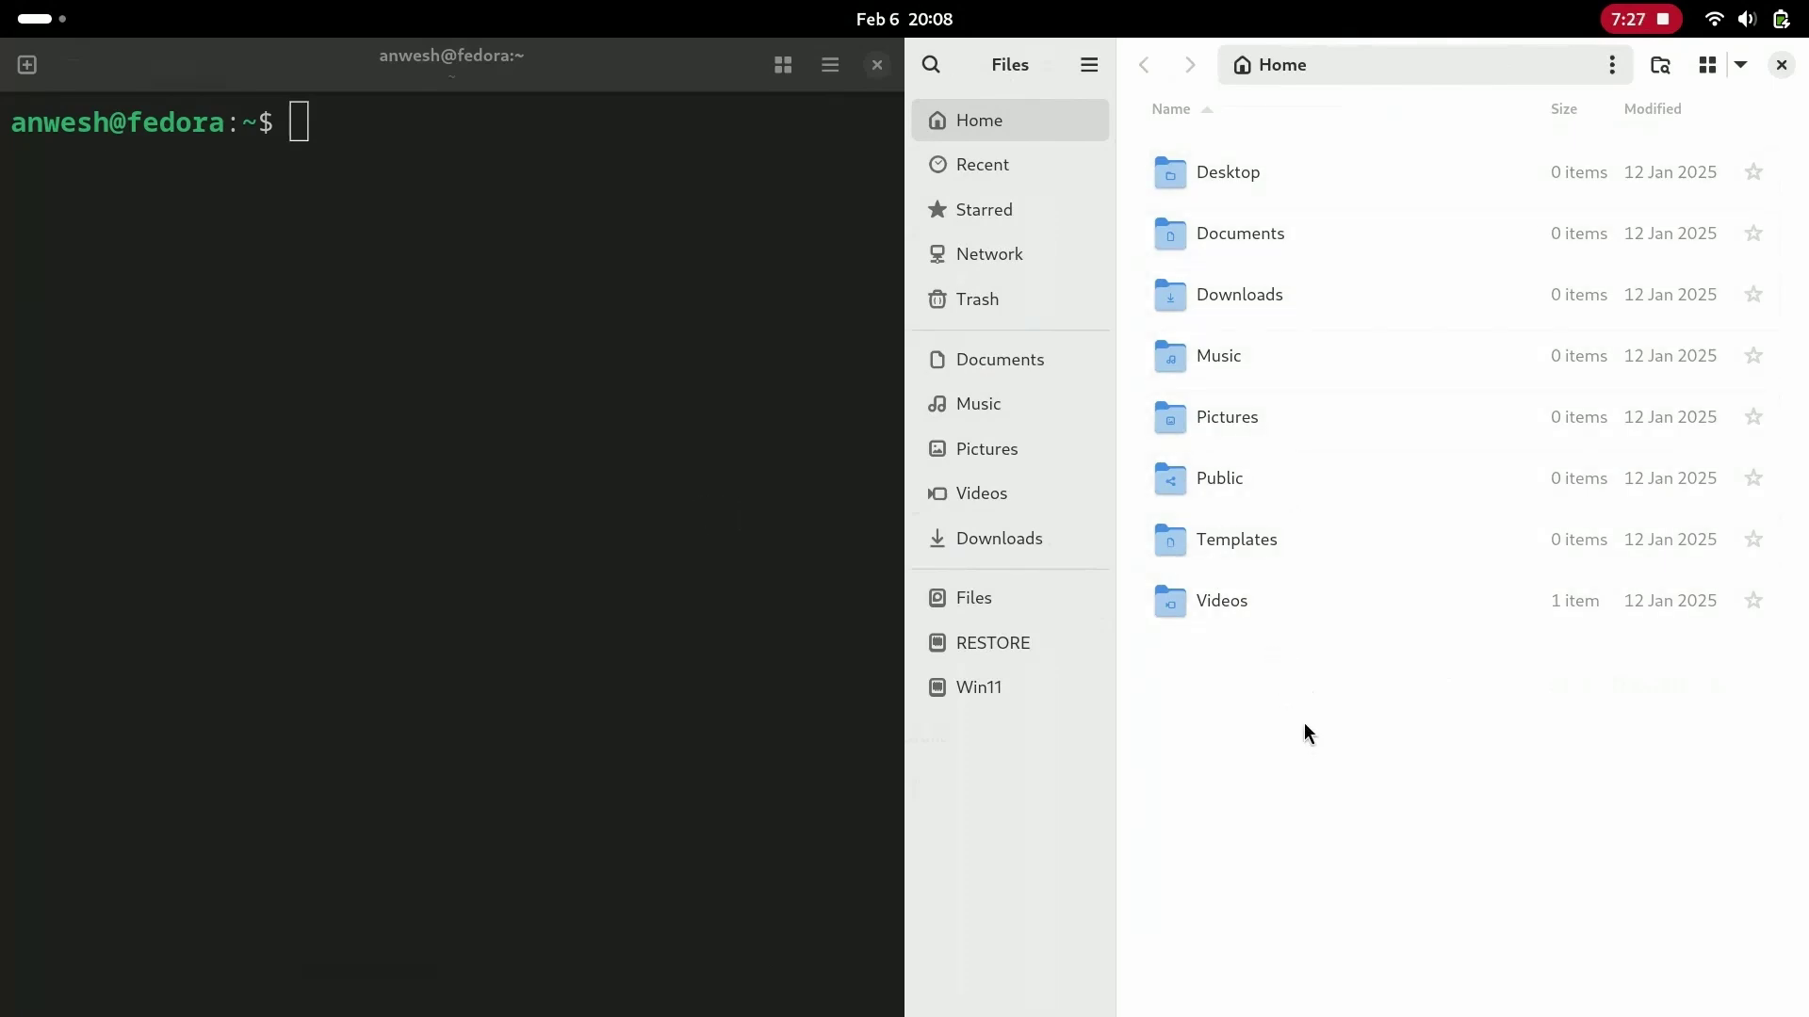
- Enter / as the location in Files to show the root of the Fedora Linux file system
left_click(1513, 64)
type("/home/an")
key("BackSpace")
key("BackSpace")
key("BackSpace")
key("BackSpace")
key("BackSpace")
key("BackSpace")
key("BackSpace")
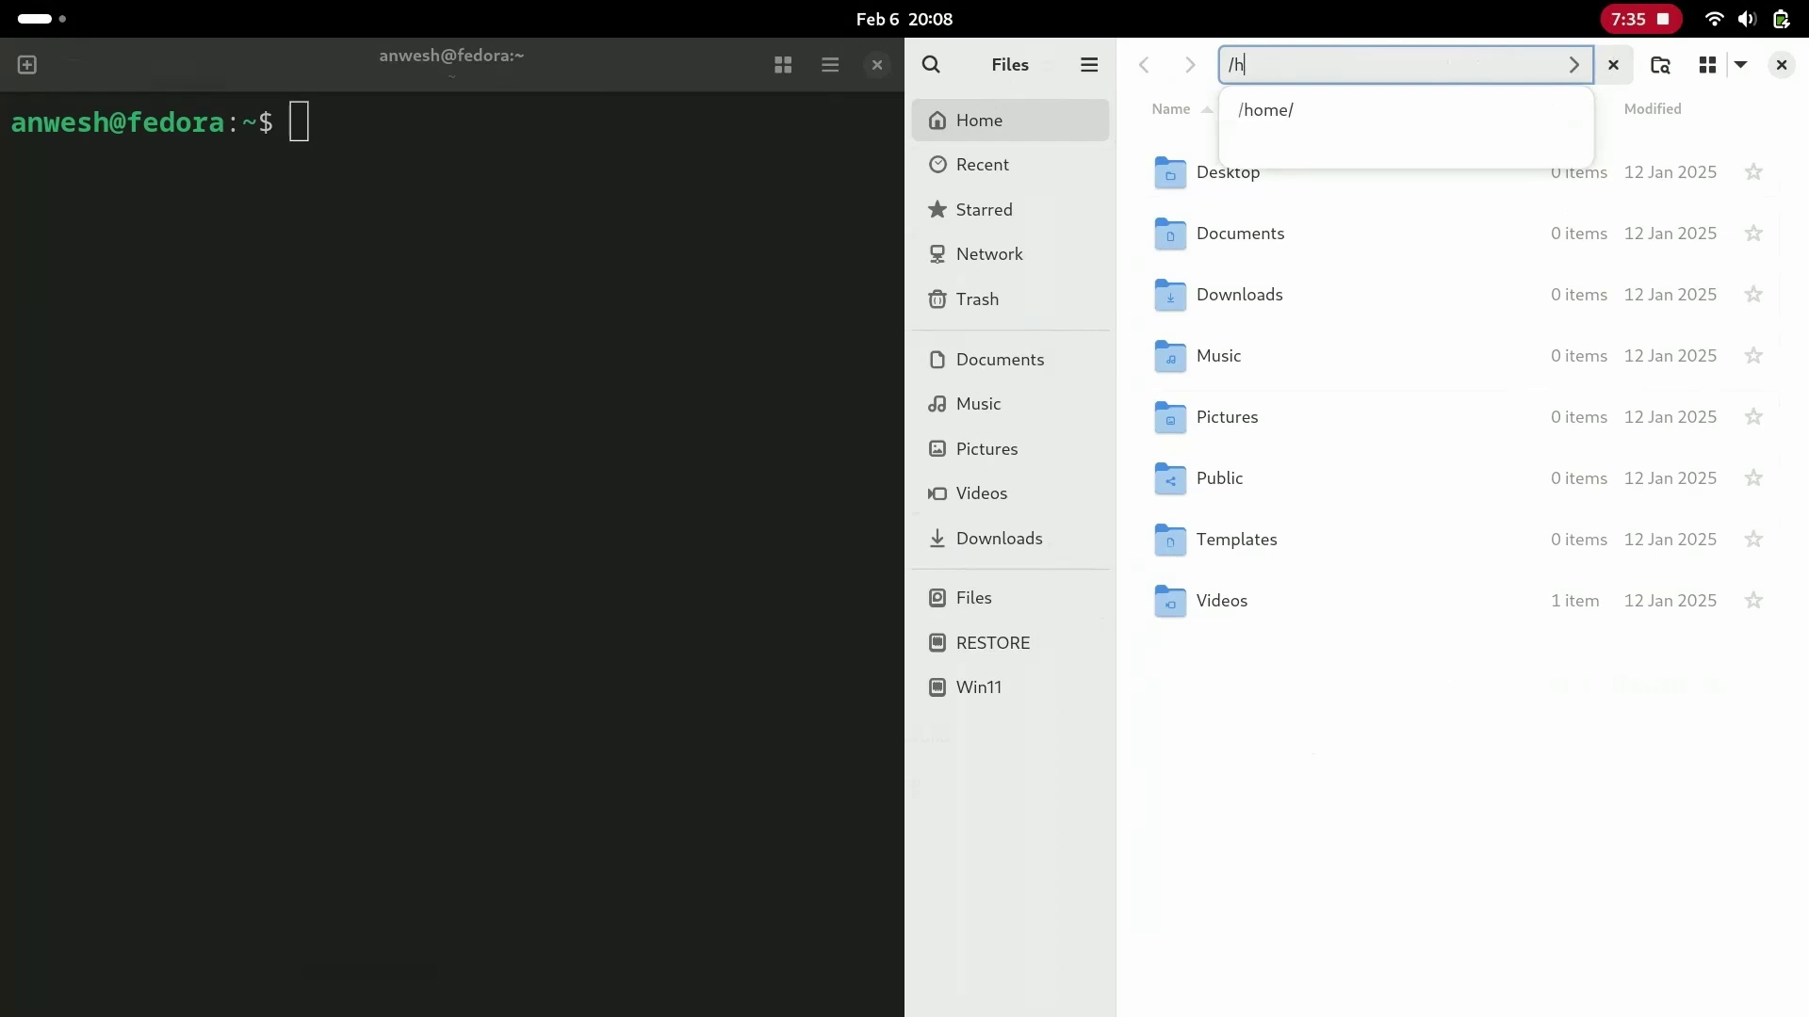
key("Return")
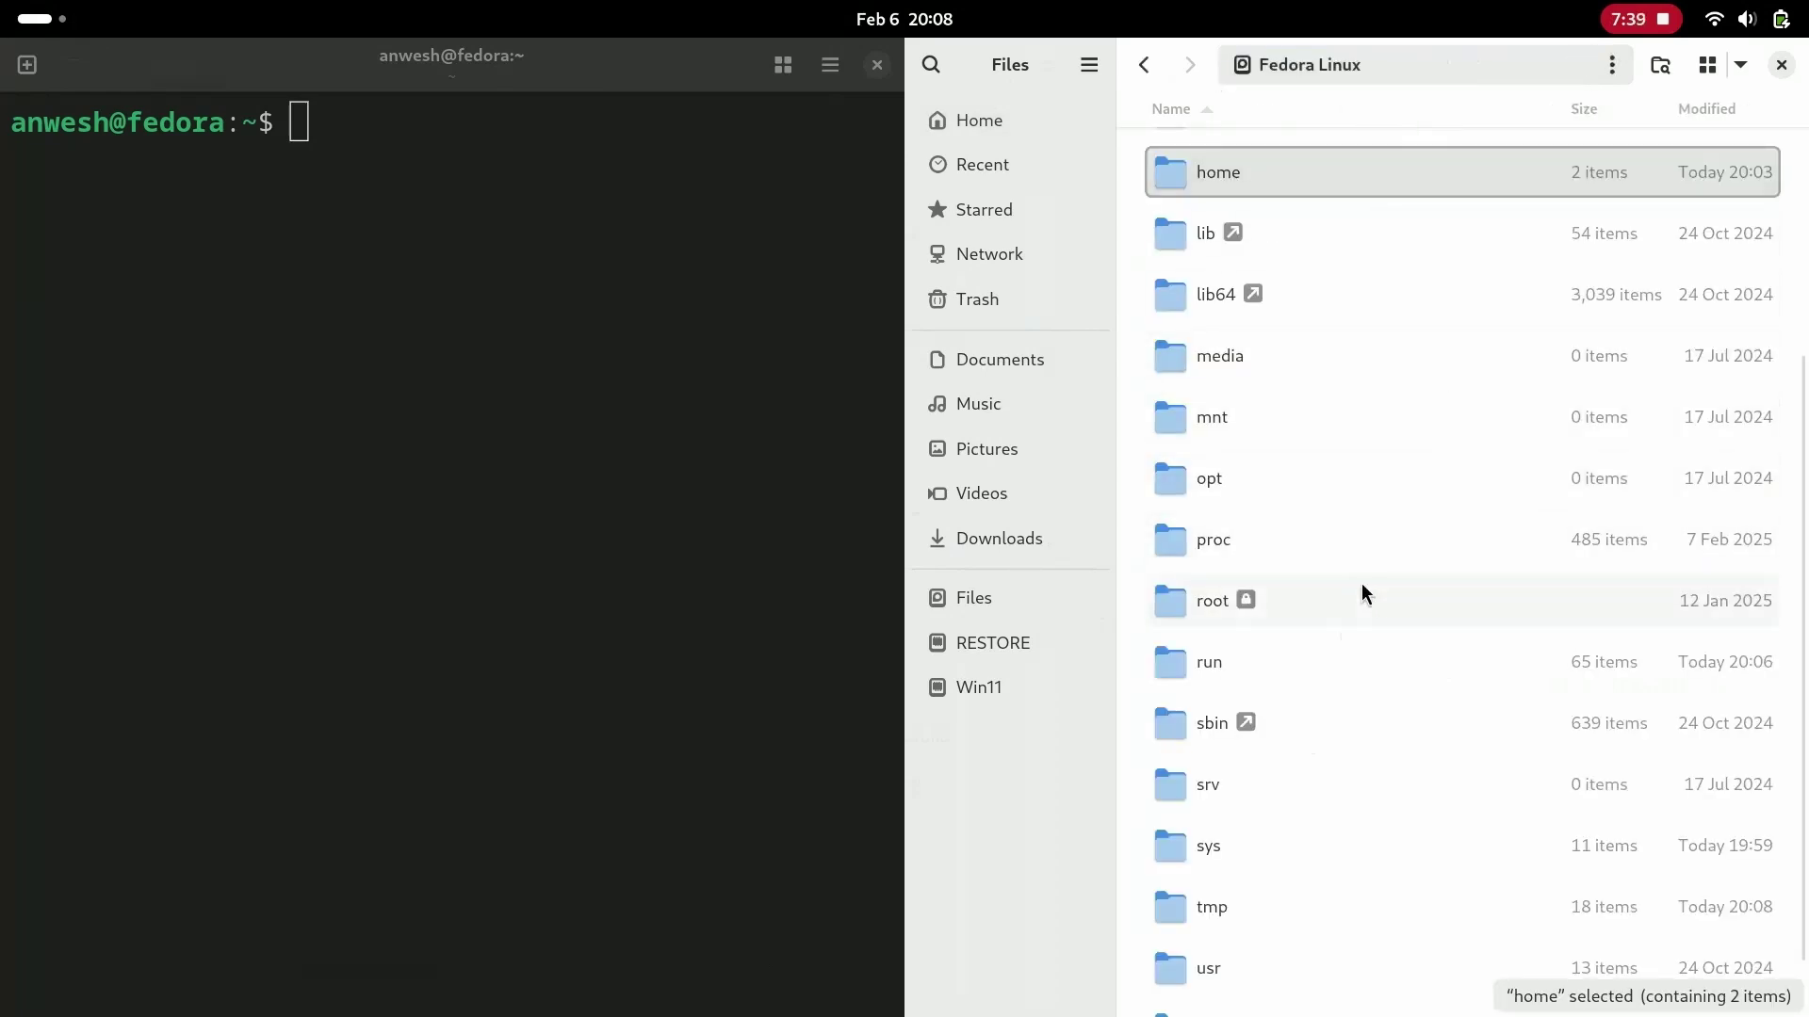
- Browse into the etc folder and its dnf subfolder, and open the dnf.conf file there
scroll(1337, 650, "up", 5)
double_click(1343, 428)
scroll(1324, 585, "down", 10)
scroll(1340, 656, "down", 12)
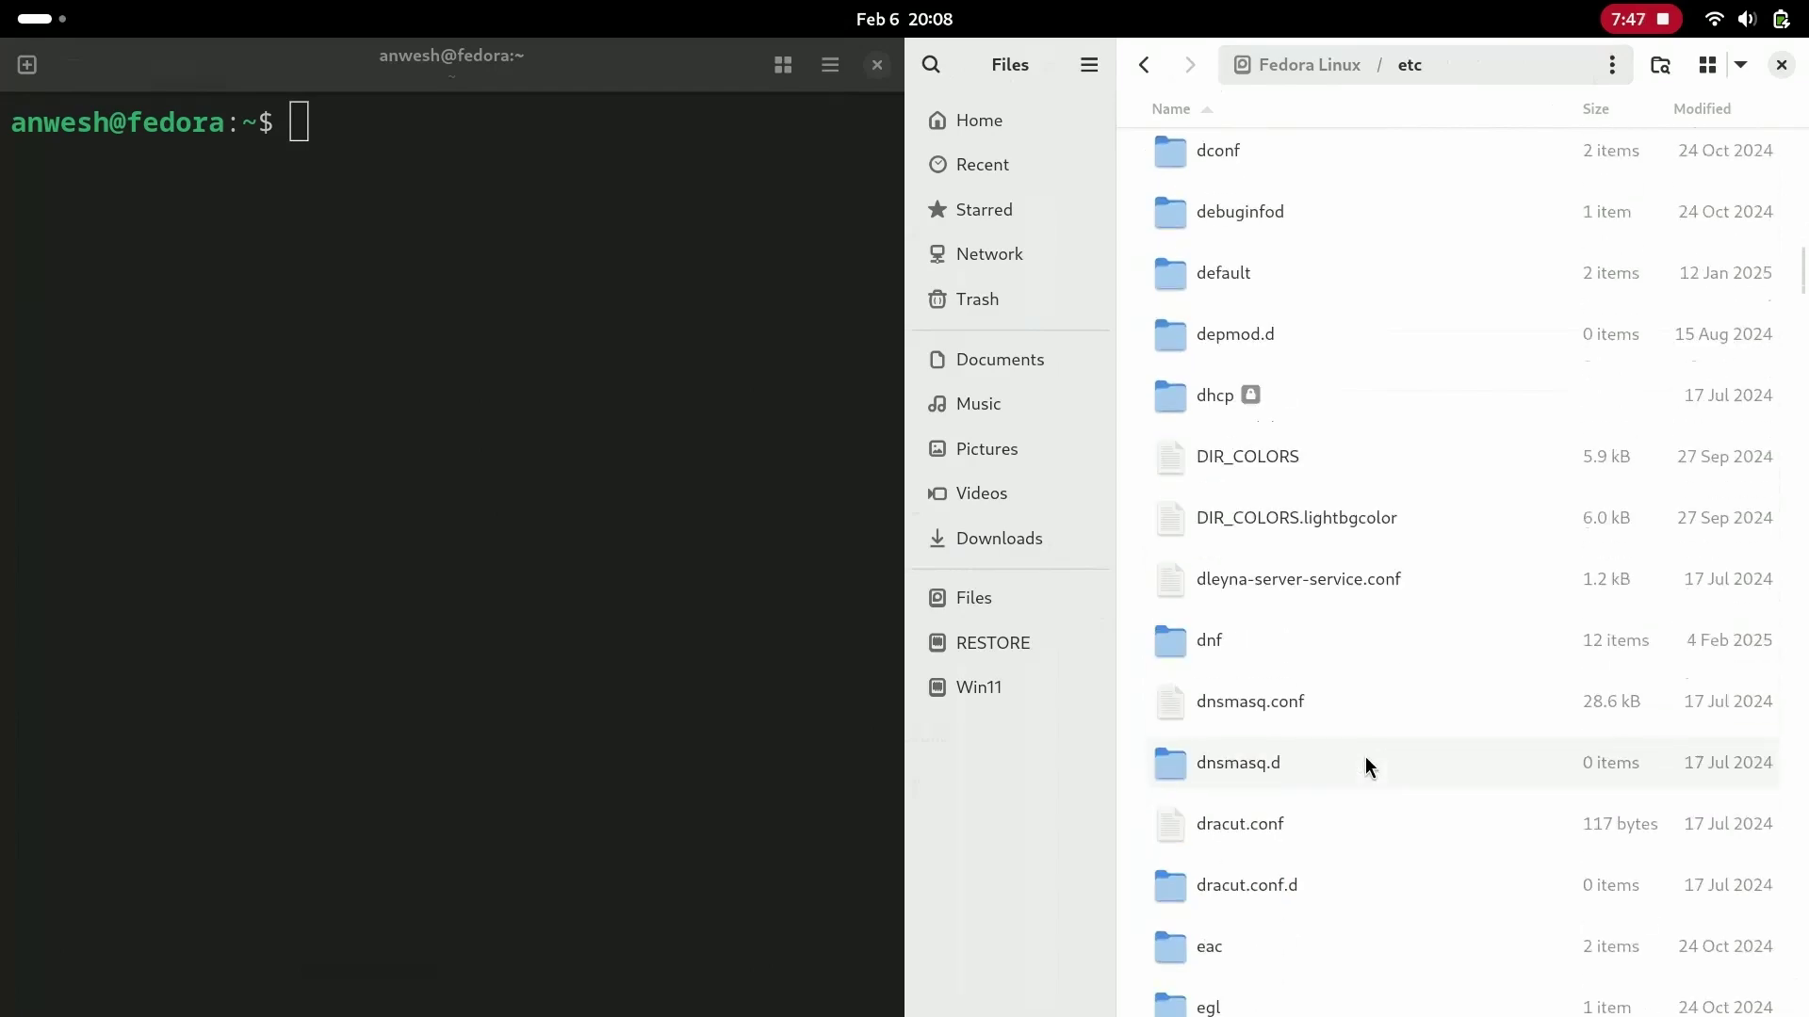
double_click(1325, 656)
left_click(1242, 231)
right_click(1241, 231)
left_click(1272, 260)
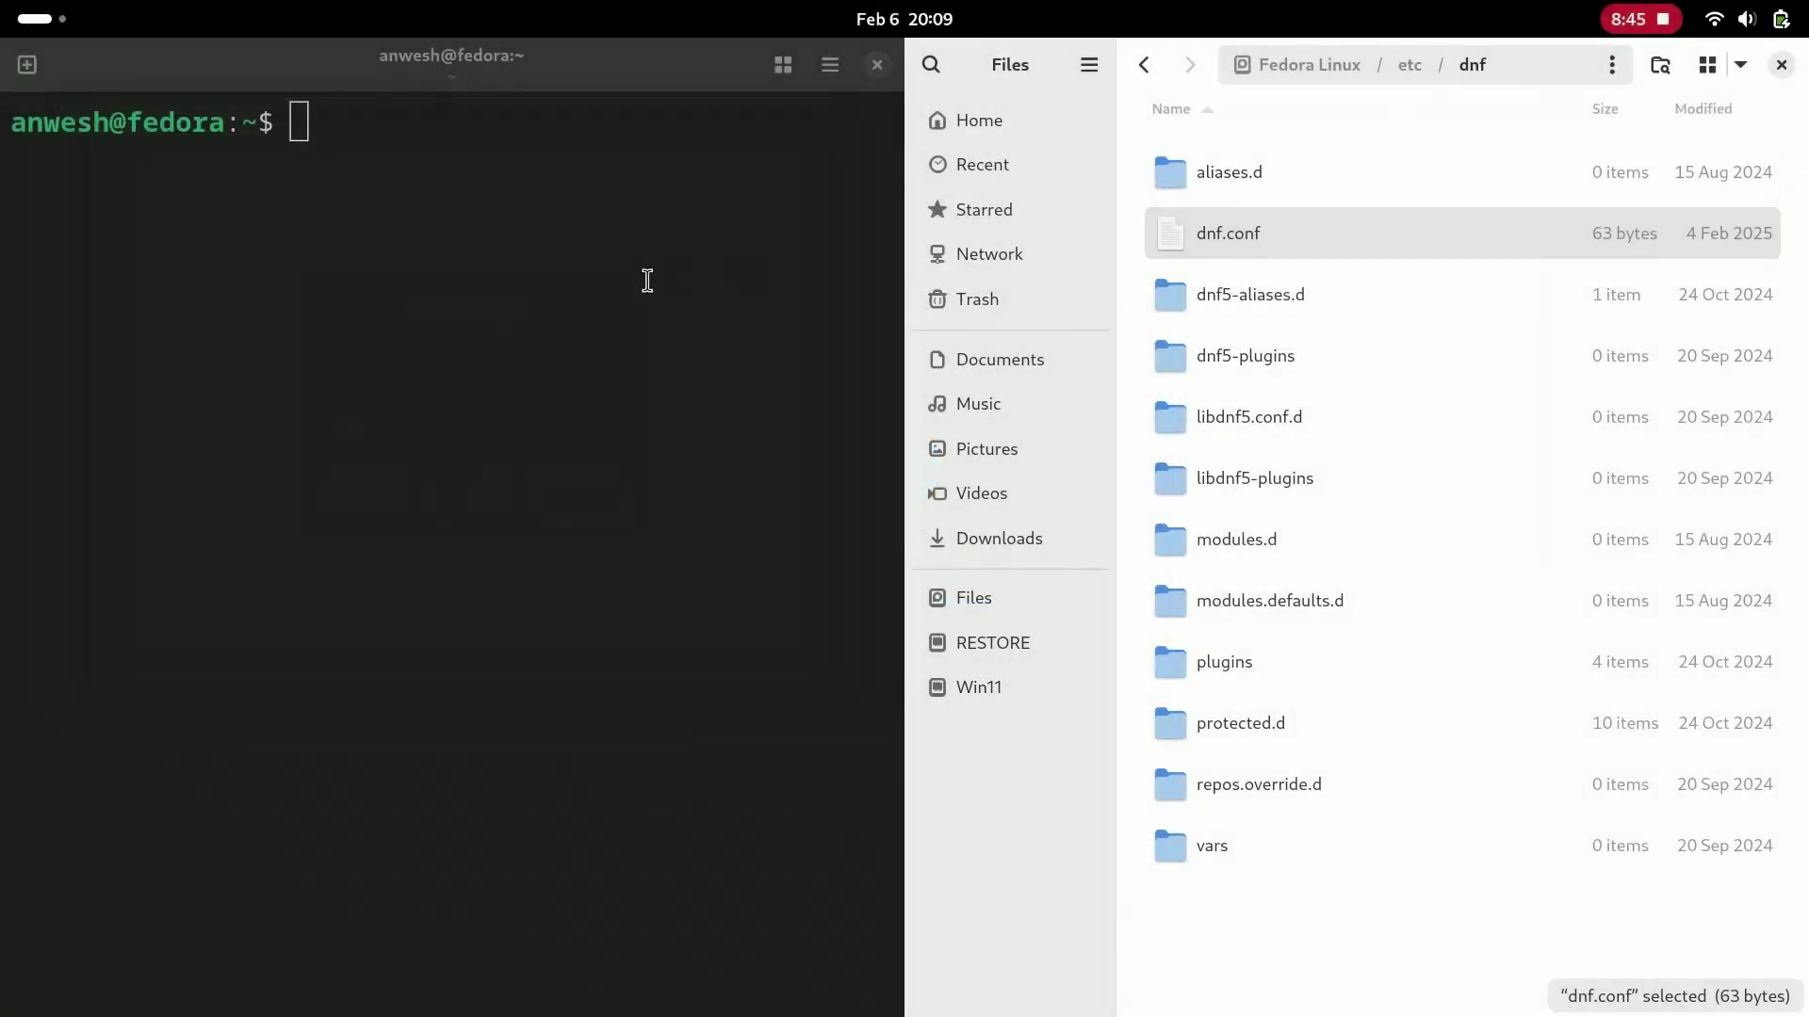
- Open /etc/dnf/dnf.conf with vi in the terminal without sudo, and highlight the readonly marker in the status line
left_click(647, 280)
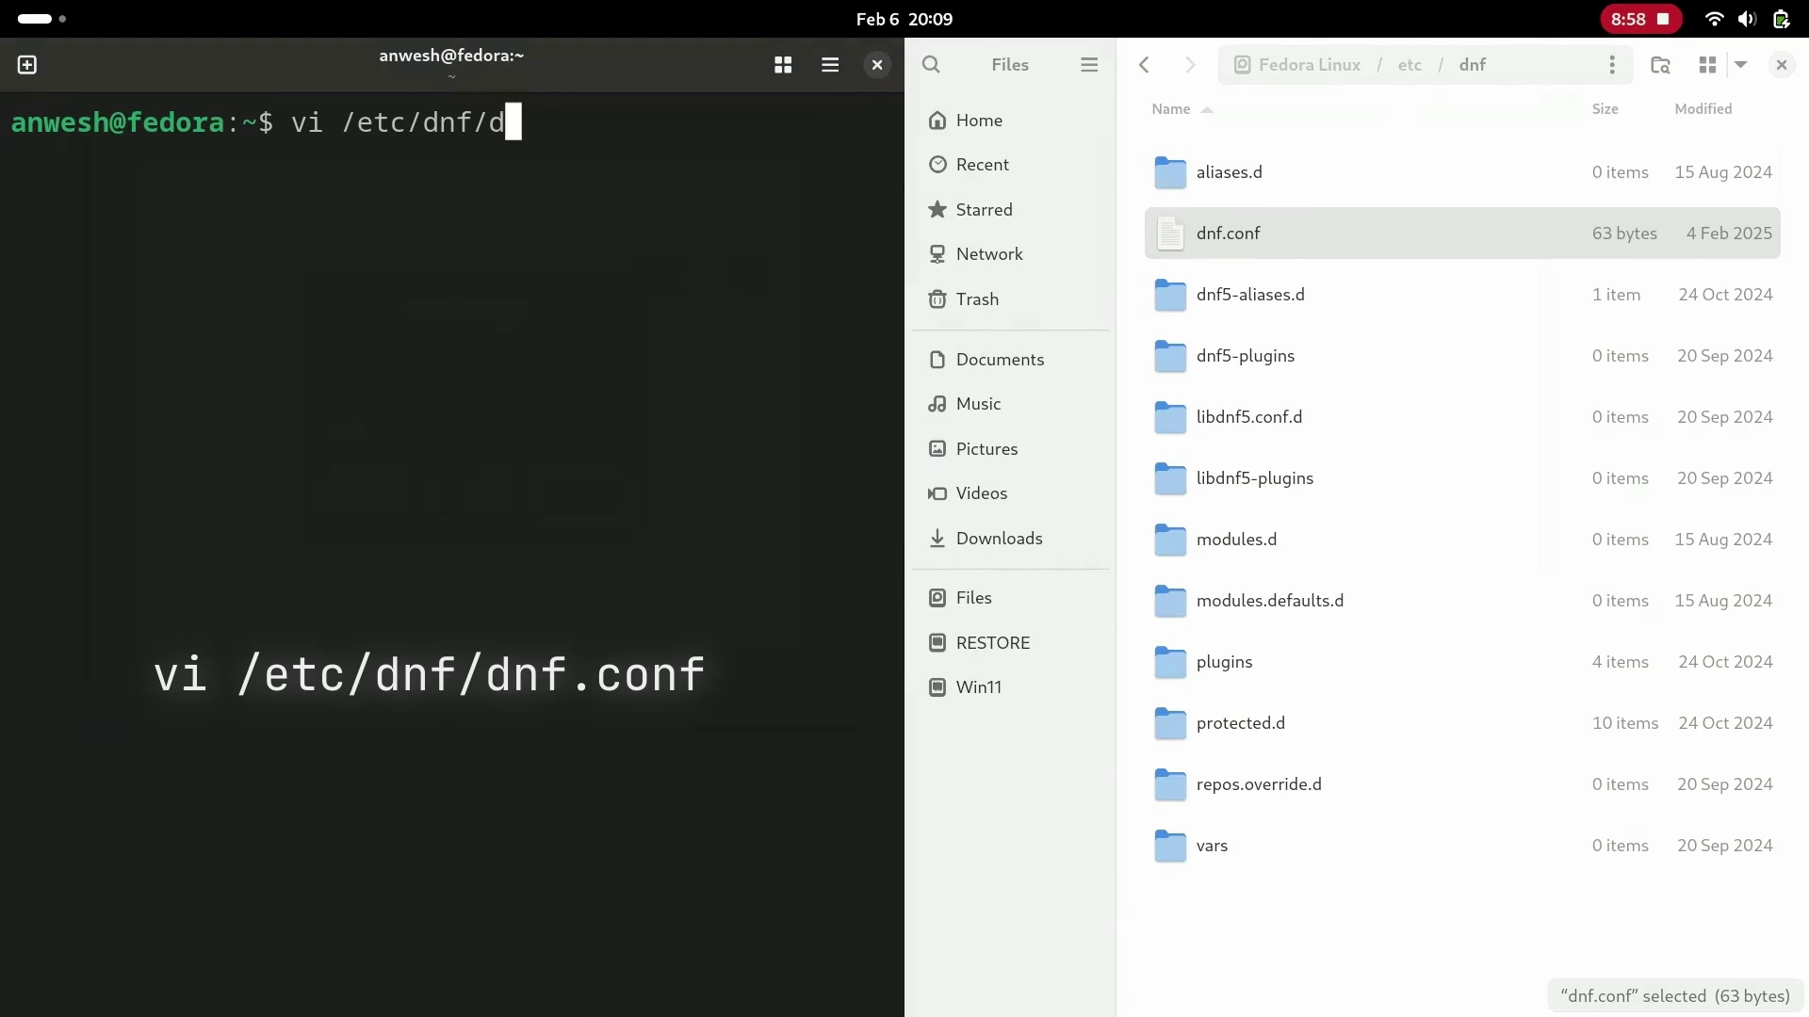
key("Tab")
type(".")
key("Tab")
key("Return")
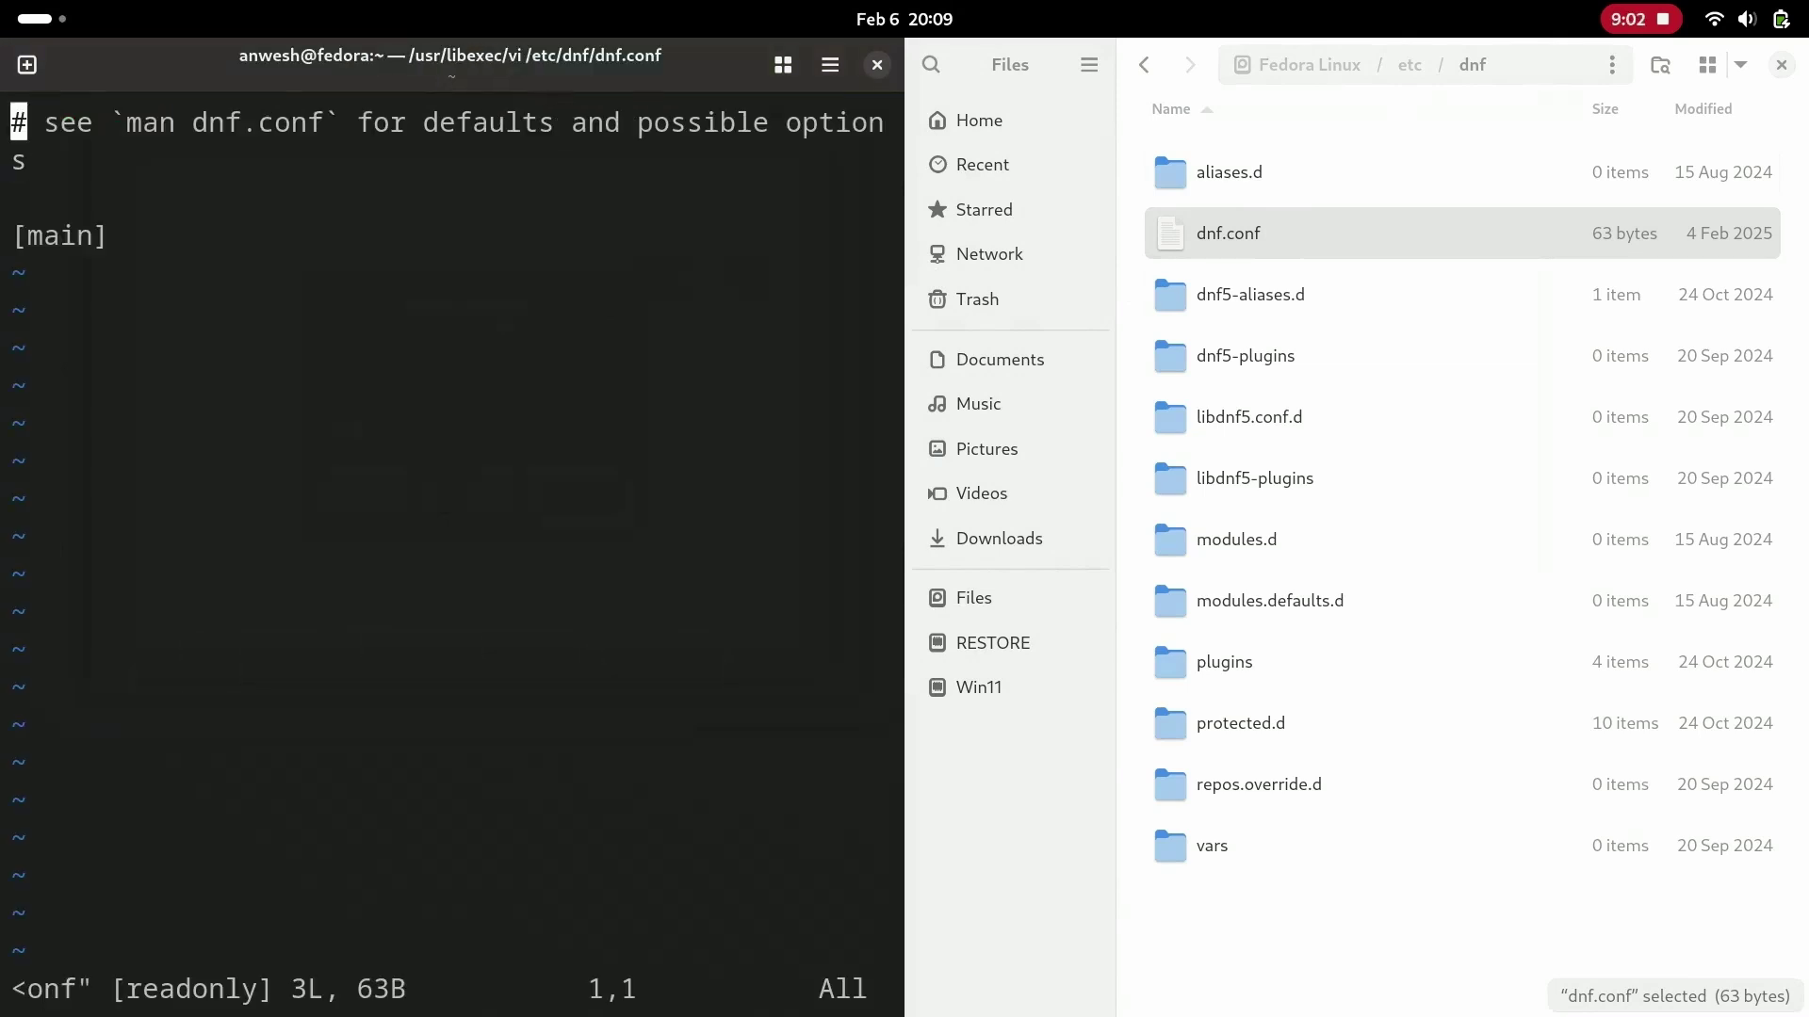
left_click_drag(113, 997, 259, 975)
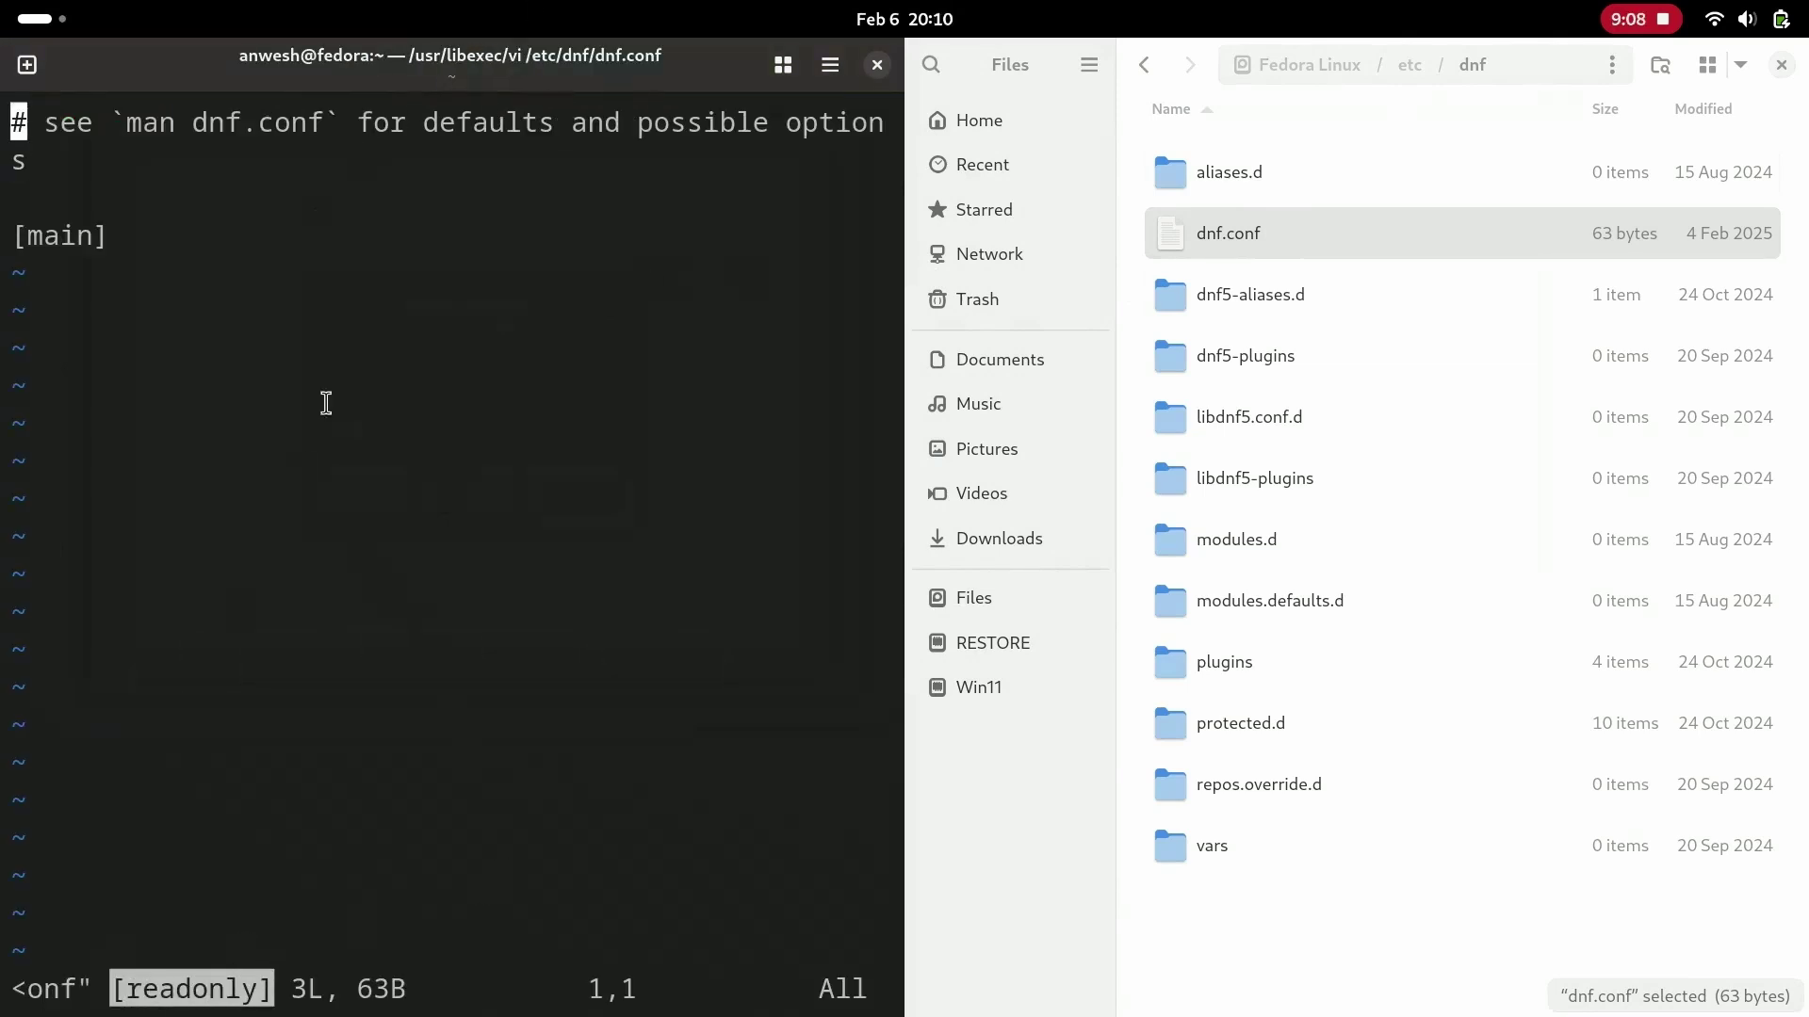
- Insert a new line reading "test" below [main] in dnf.conf and leave insert mode
left_click(314, 310)
key("Down")
key("Down")
key("Right")
key("Right")
key("Right")
key("Right")
key("Right")
key("i")
key("Return")
key("Return")
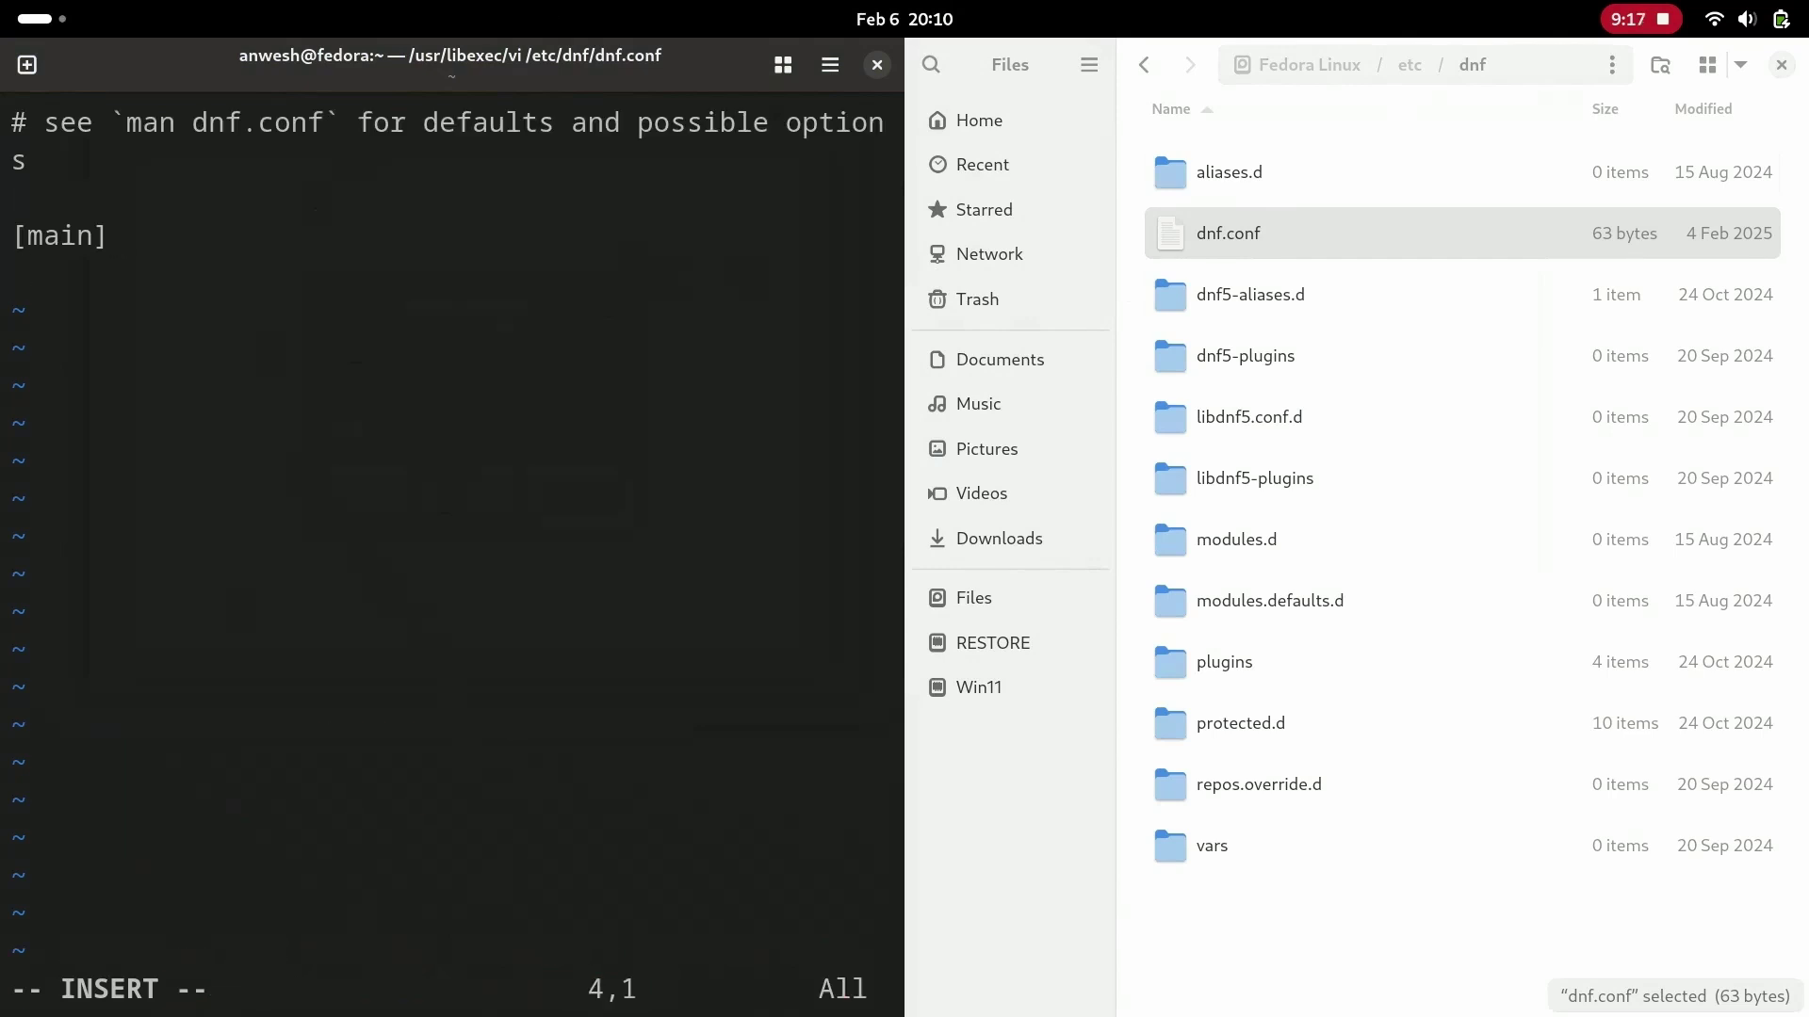
key("Escape")
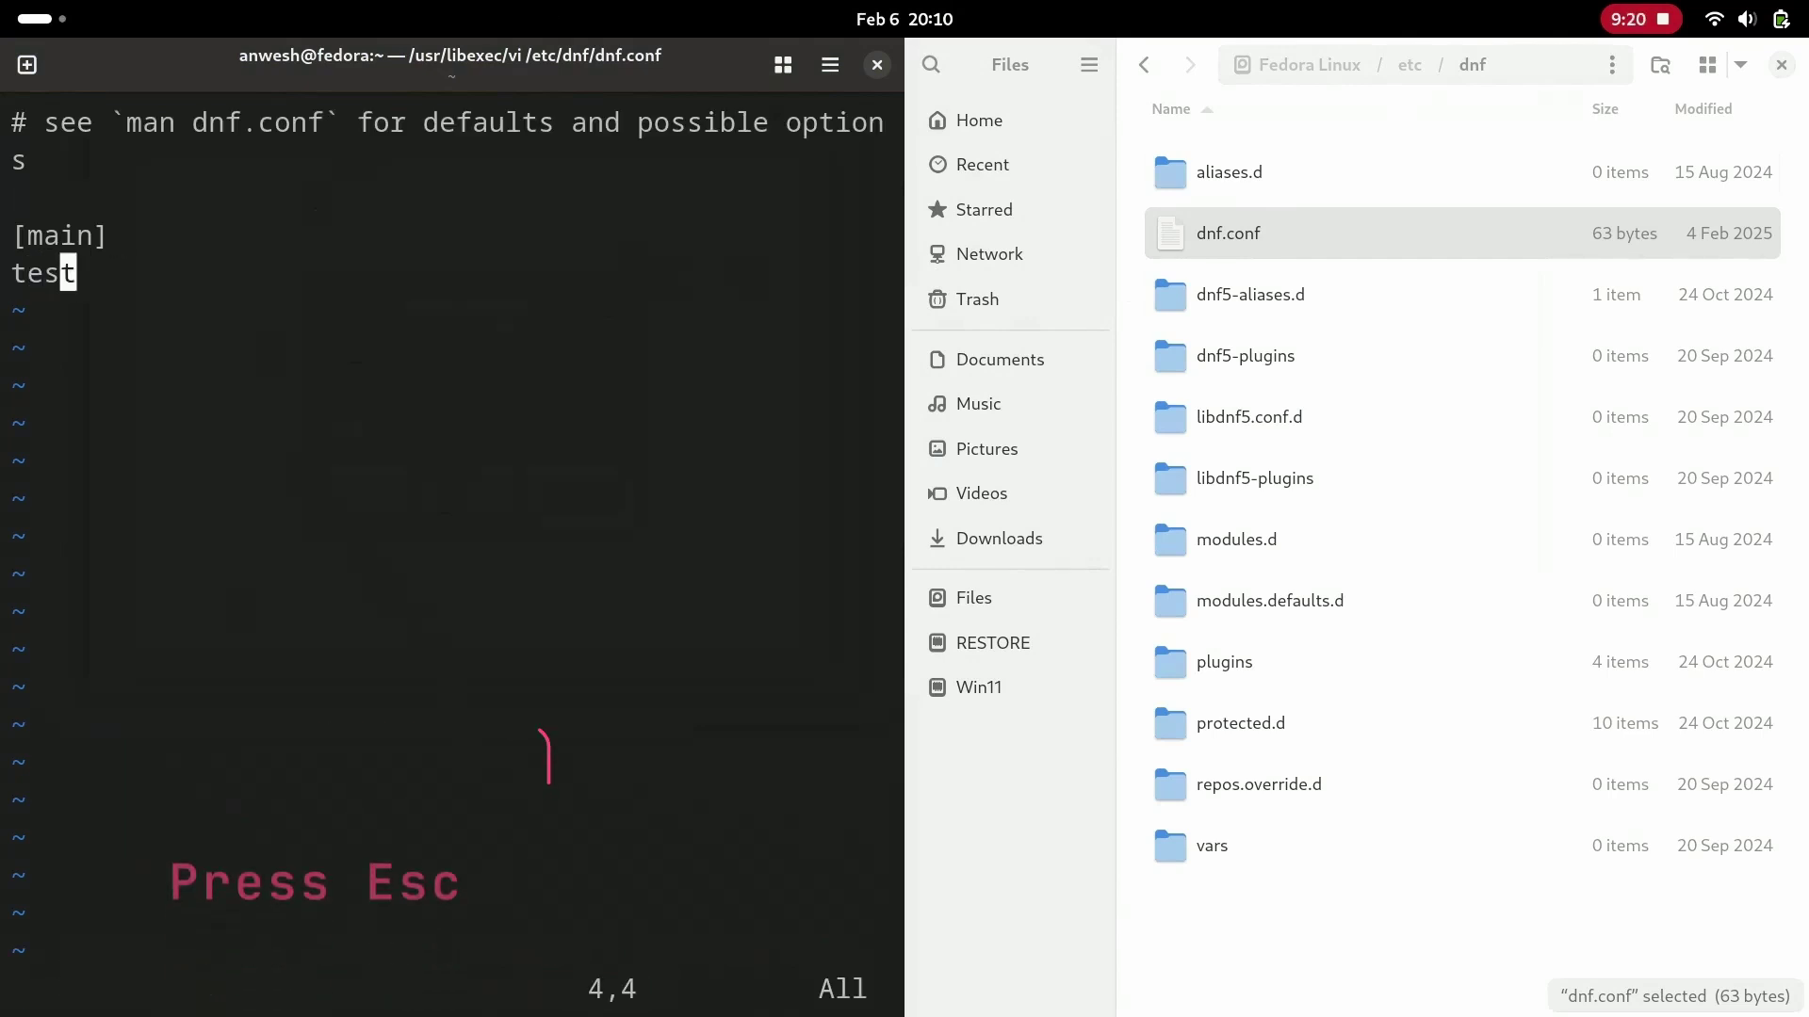
- Try to save and quit the file with :wq, and highlight the word 'readonly' in vi's response
type("wq")
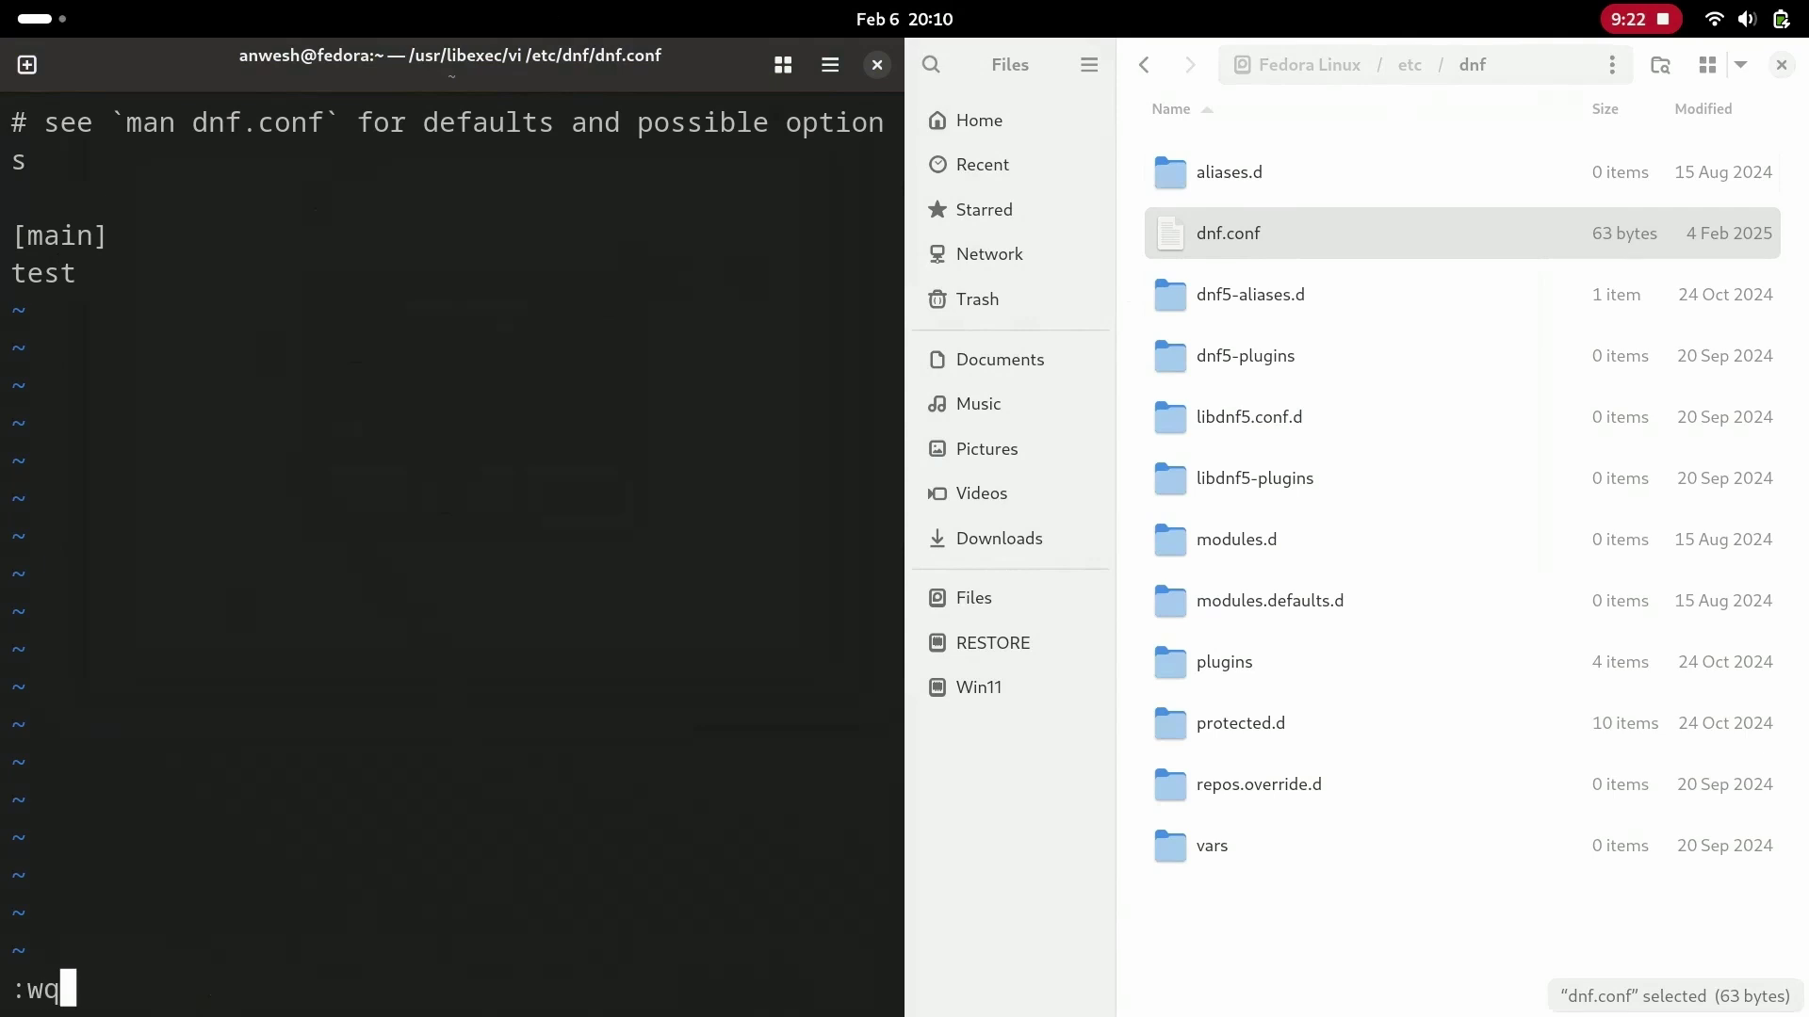
key("Return")
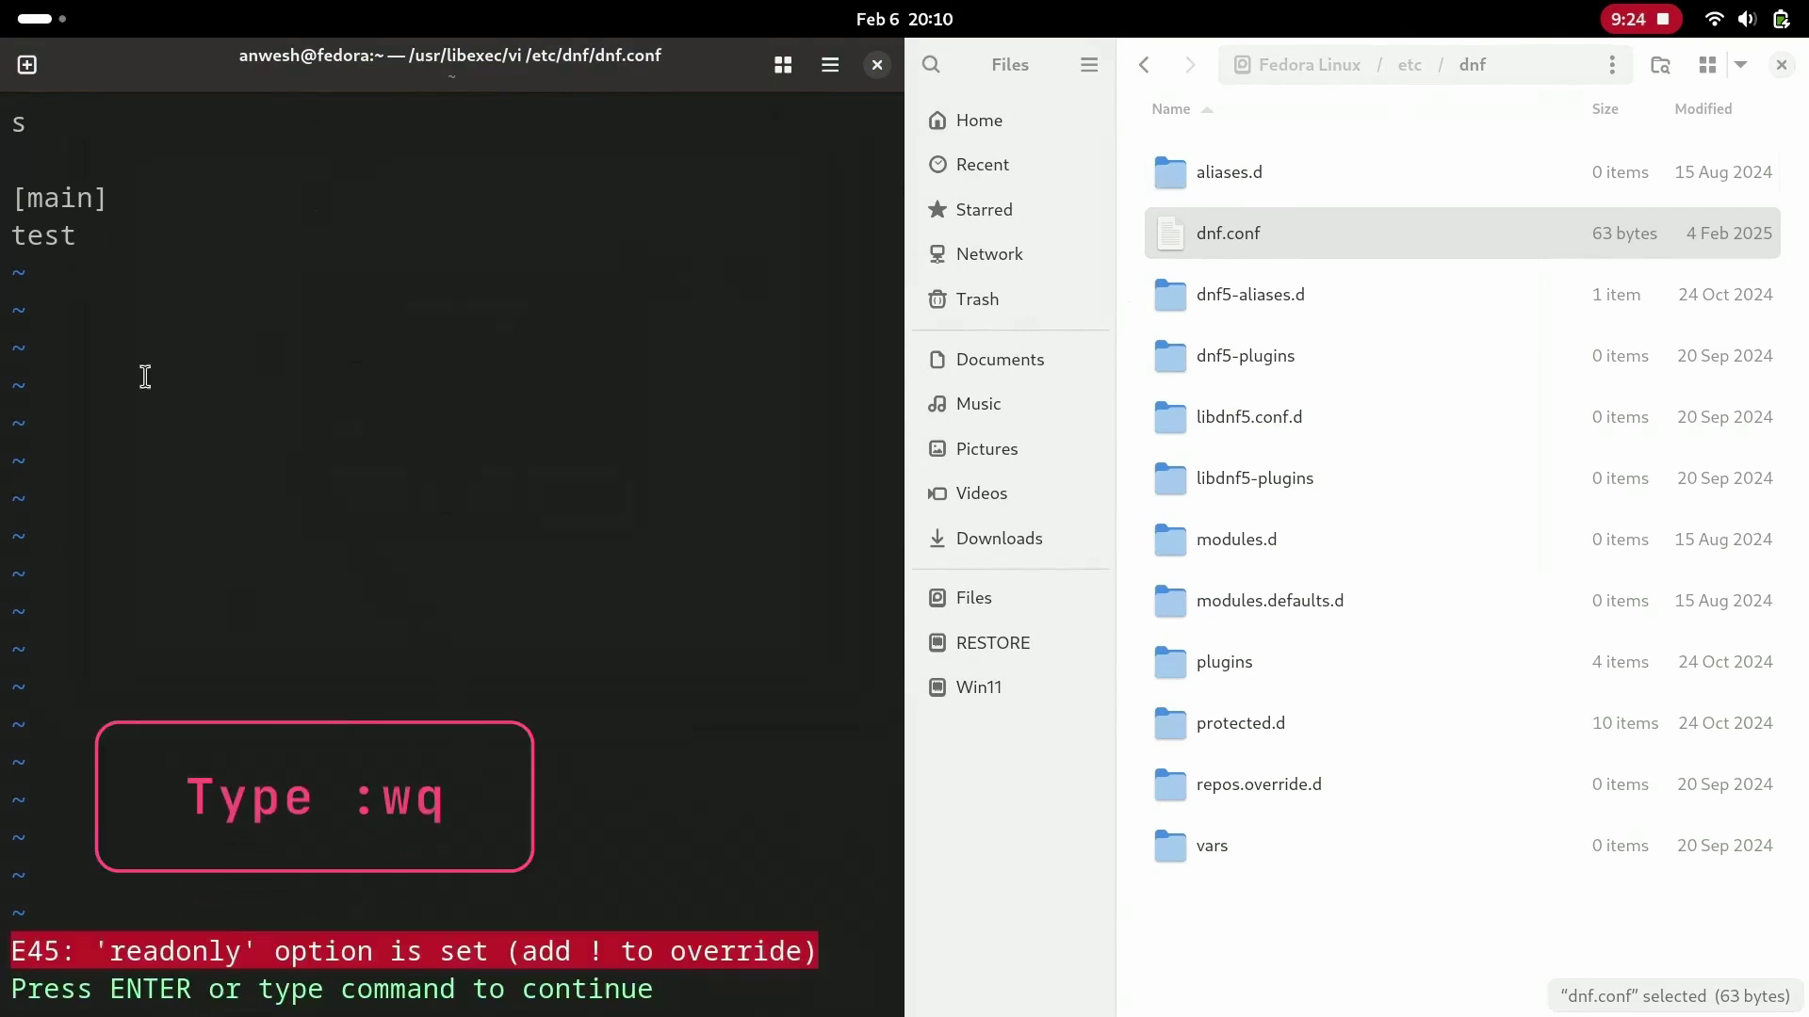
left_click_drag(109, 961, 244, 961)
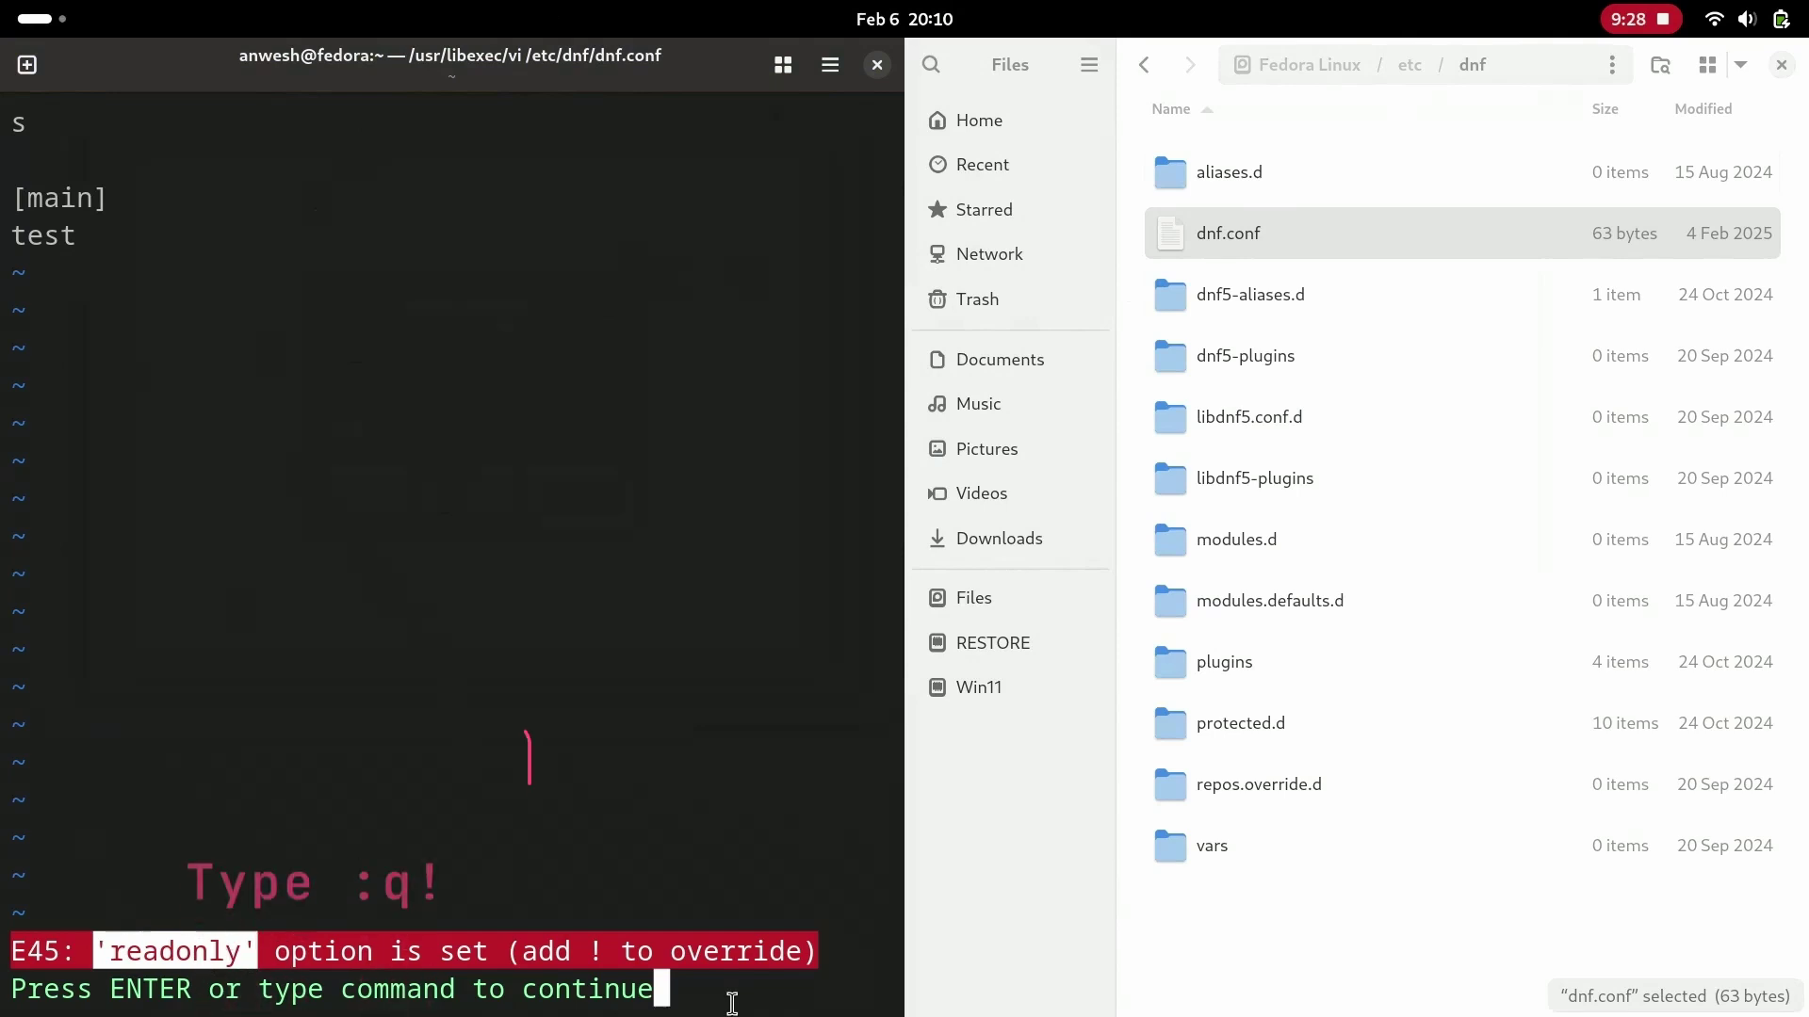
- Quit vi with :q!, discarding the changes to dnf.conf
type(":")
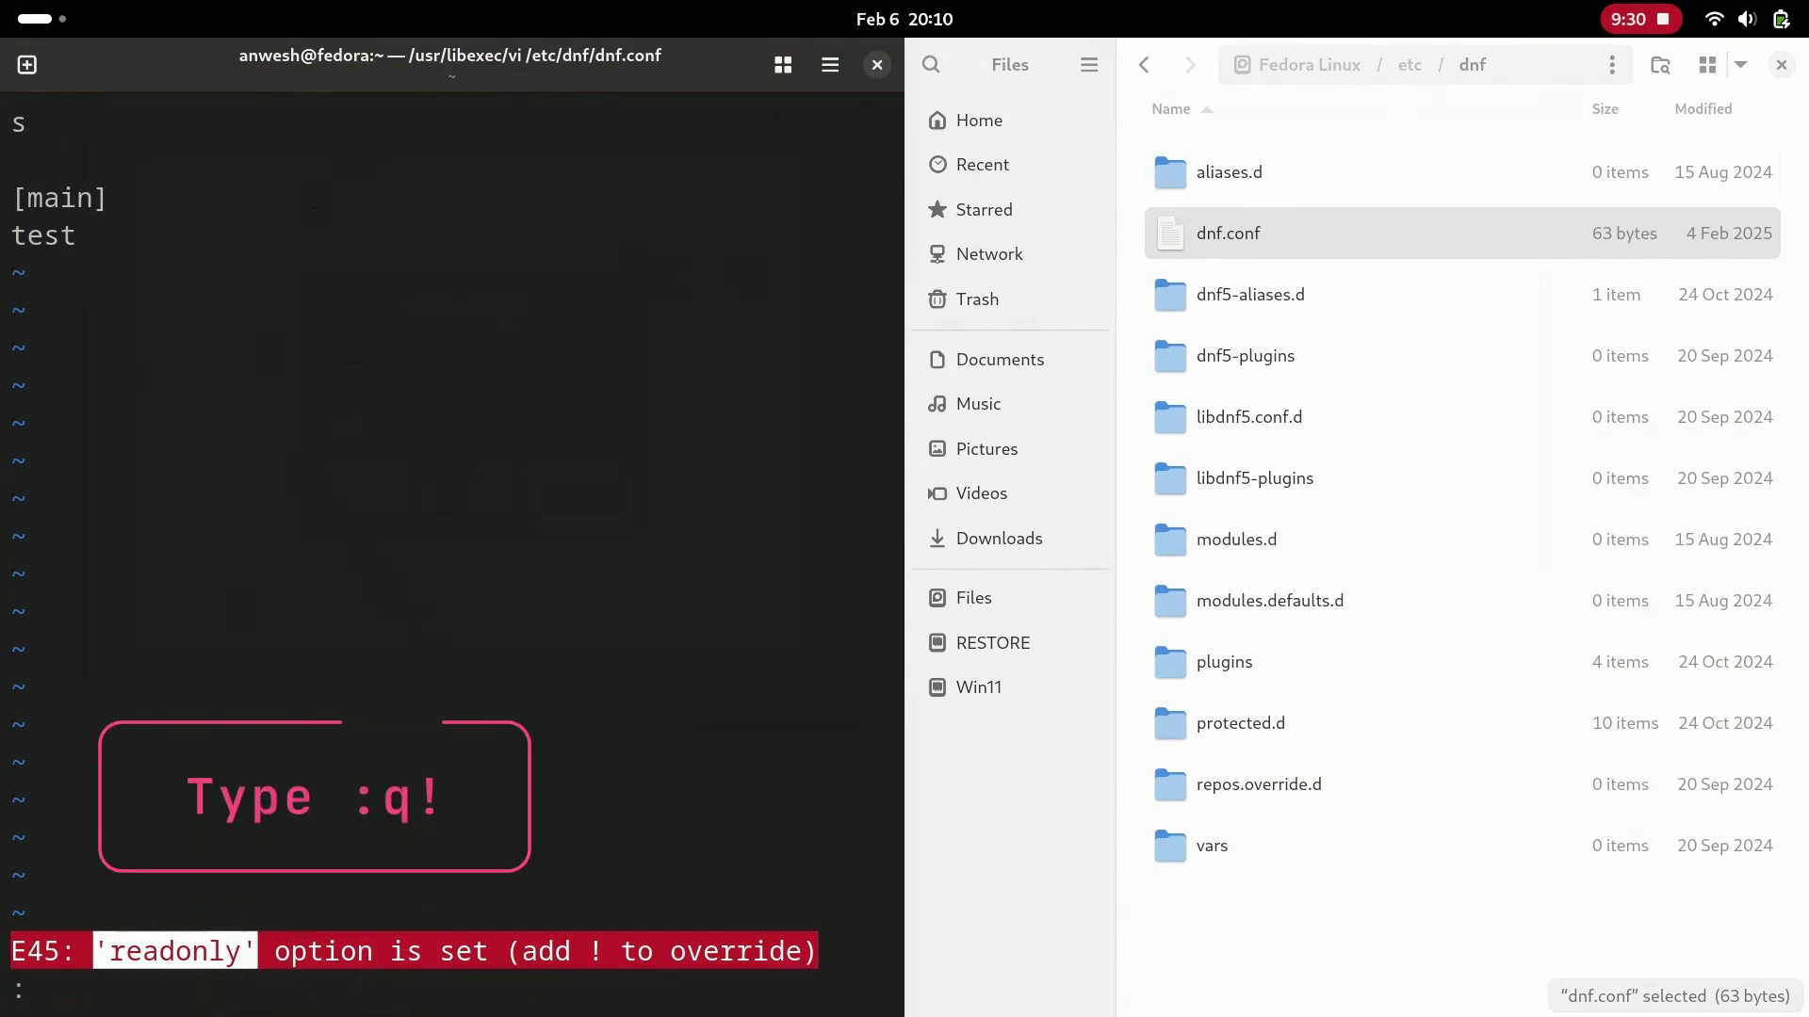
type("q!")
key("Return")
- Open /etc/dnf/dnf.conf in vi with root privileges by running sudo vi /etc/dnf/dnf.conf
type("sudo")
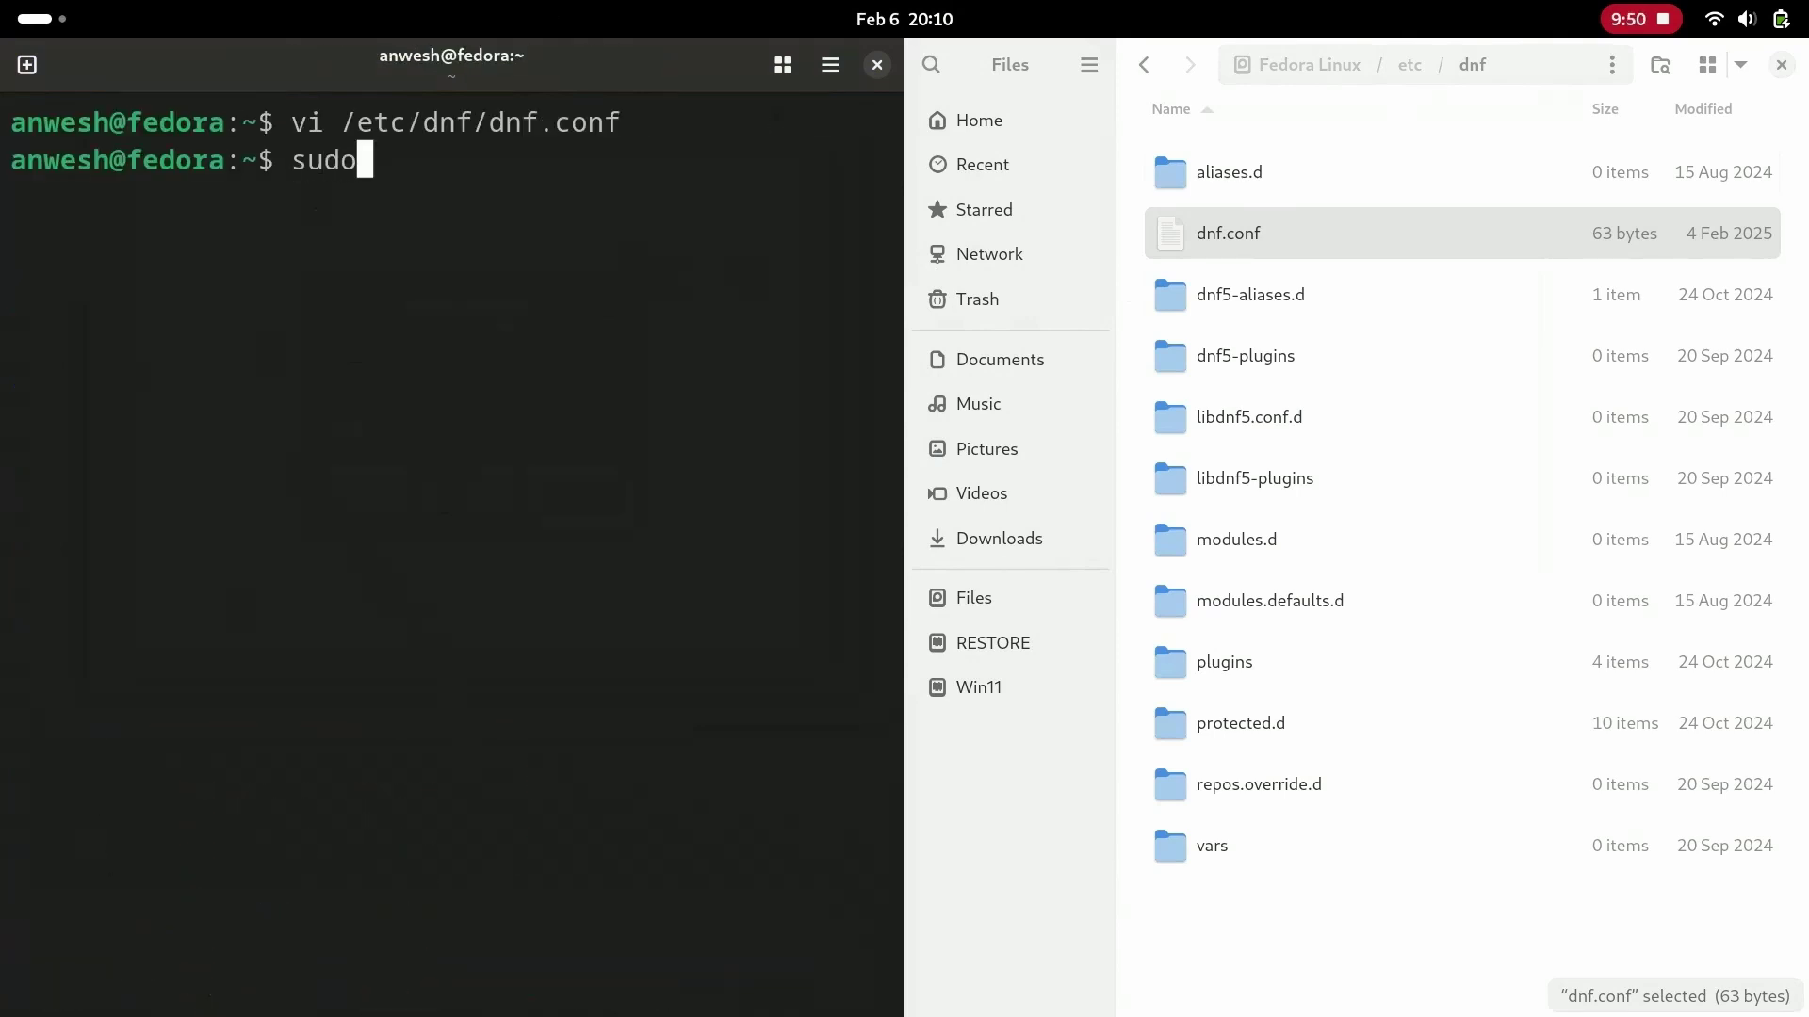
type(" vi /etc/dnf/dnf.conf")
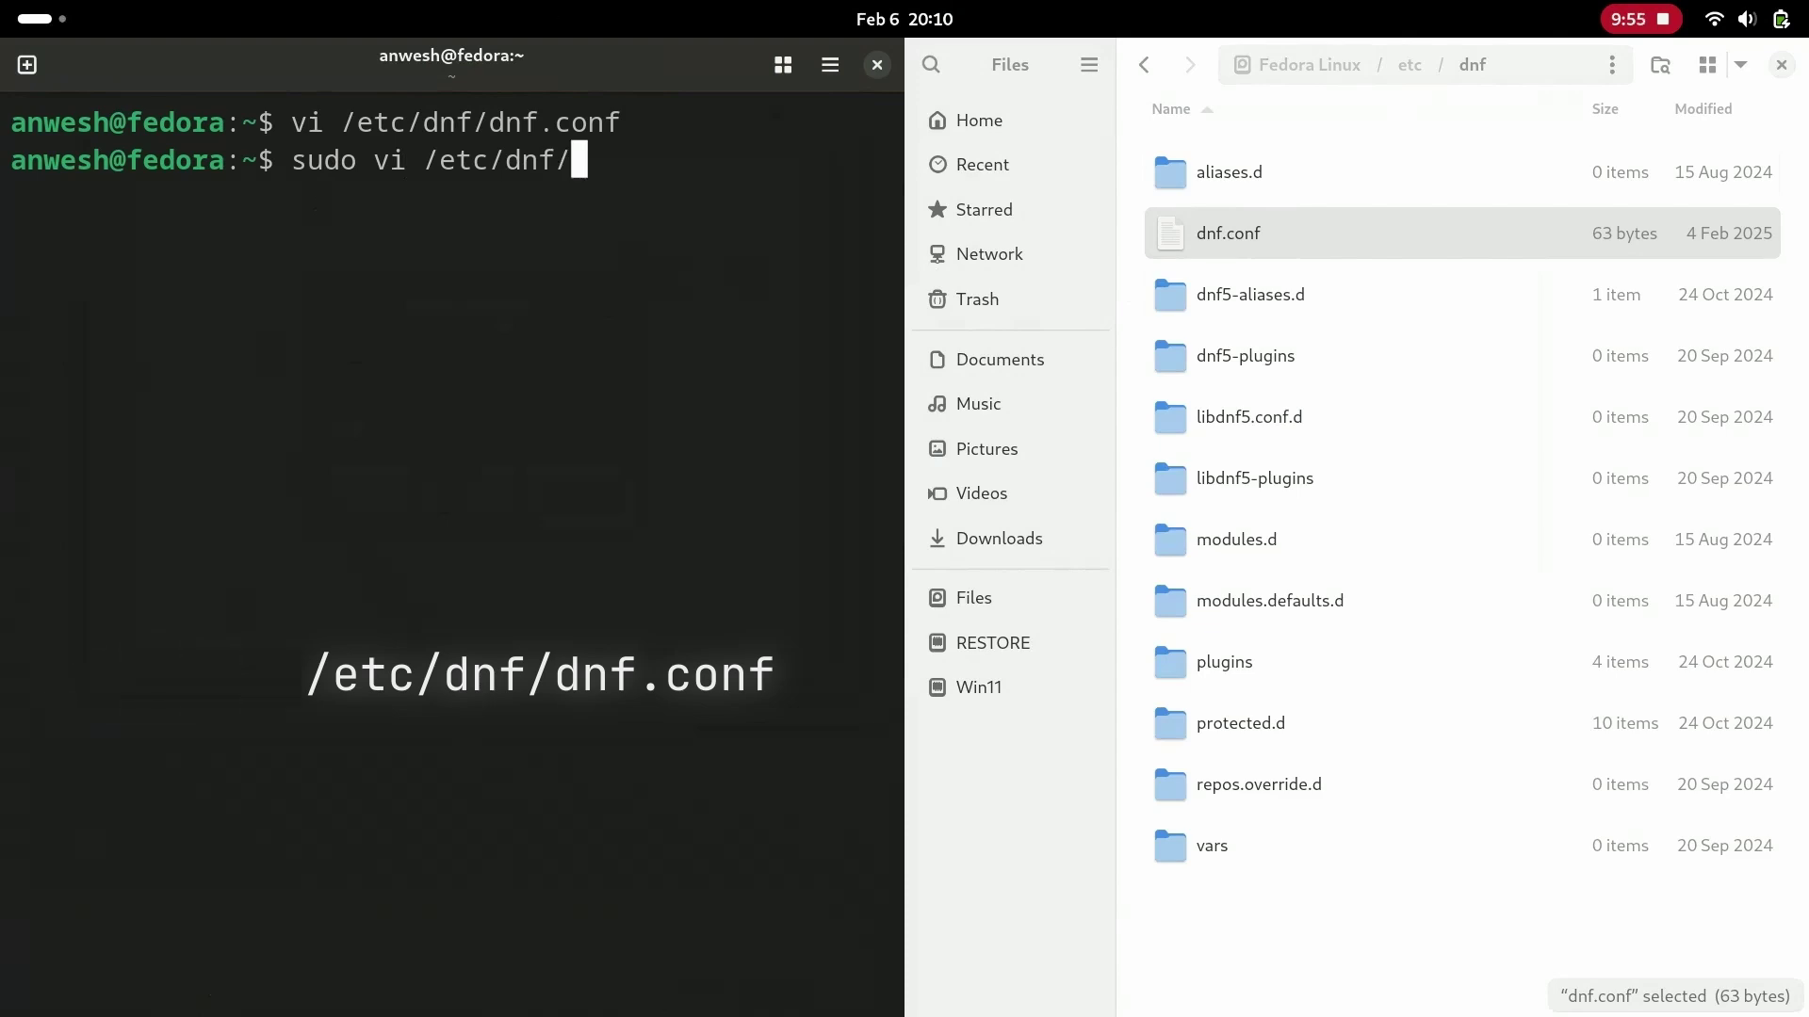
key("Return")
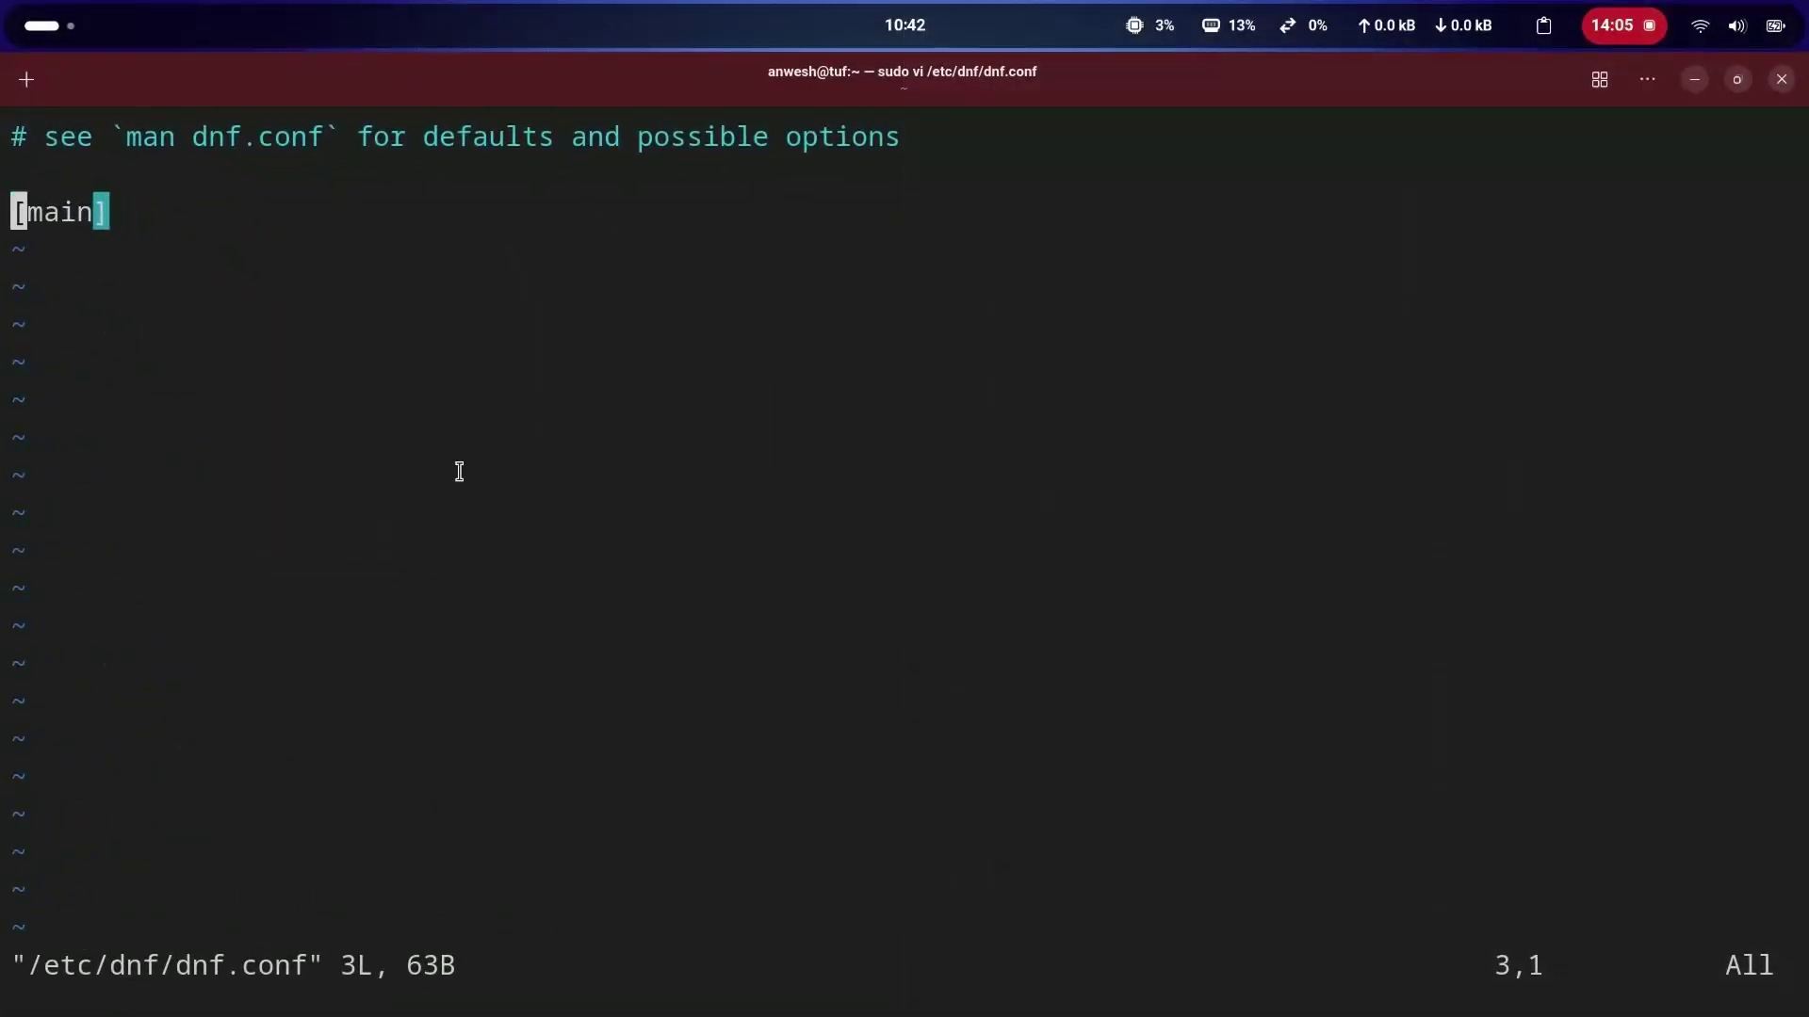
- Switch to Firefox, replace the Fedora start page with a new tab, and search the web for "dnf5 readthedocs"
mouse_move(3, 8)
left_click(568, 944)
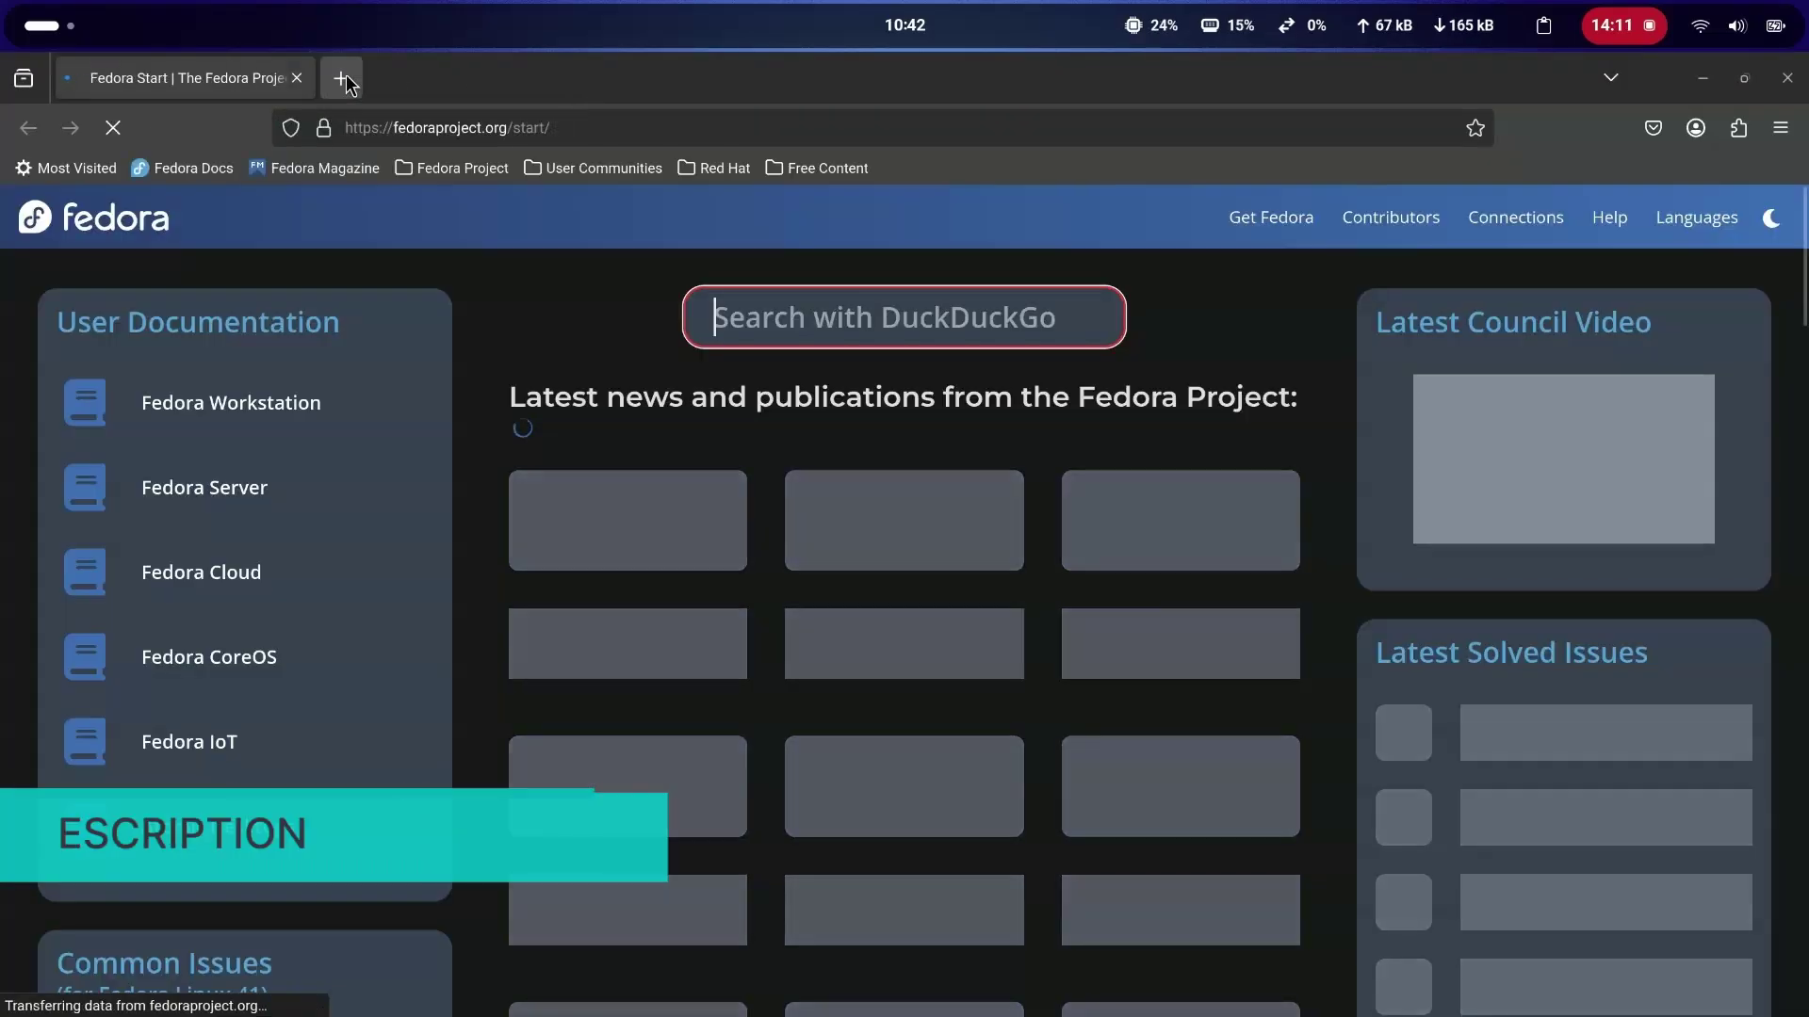
left_click(341, 77)
left_click(297, 77)
left_click(634, 127)
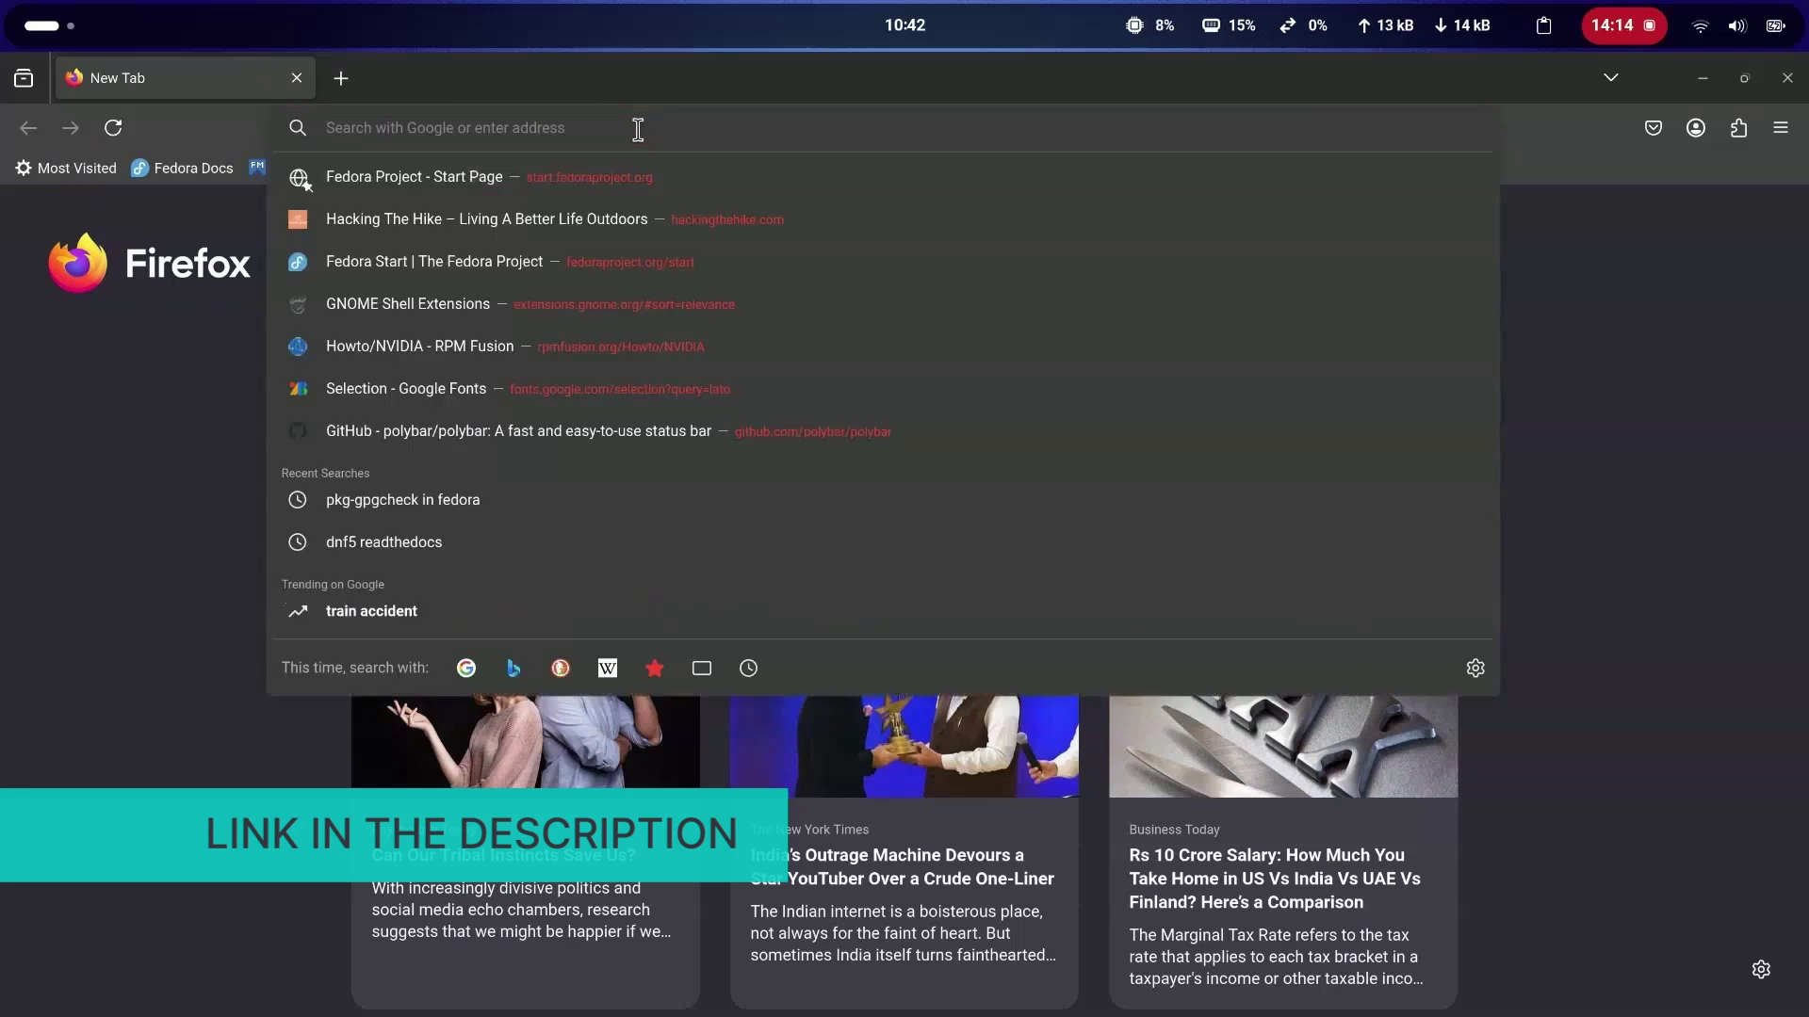
type("dnf5 readthedocs")
key("Return")
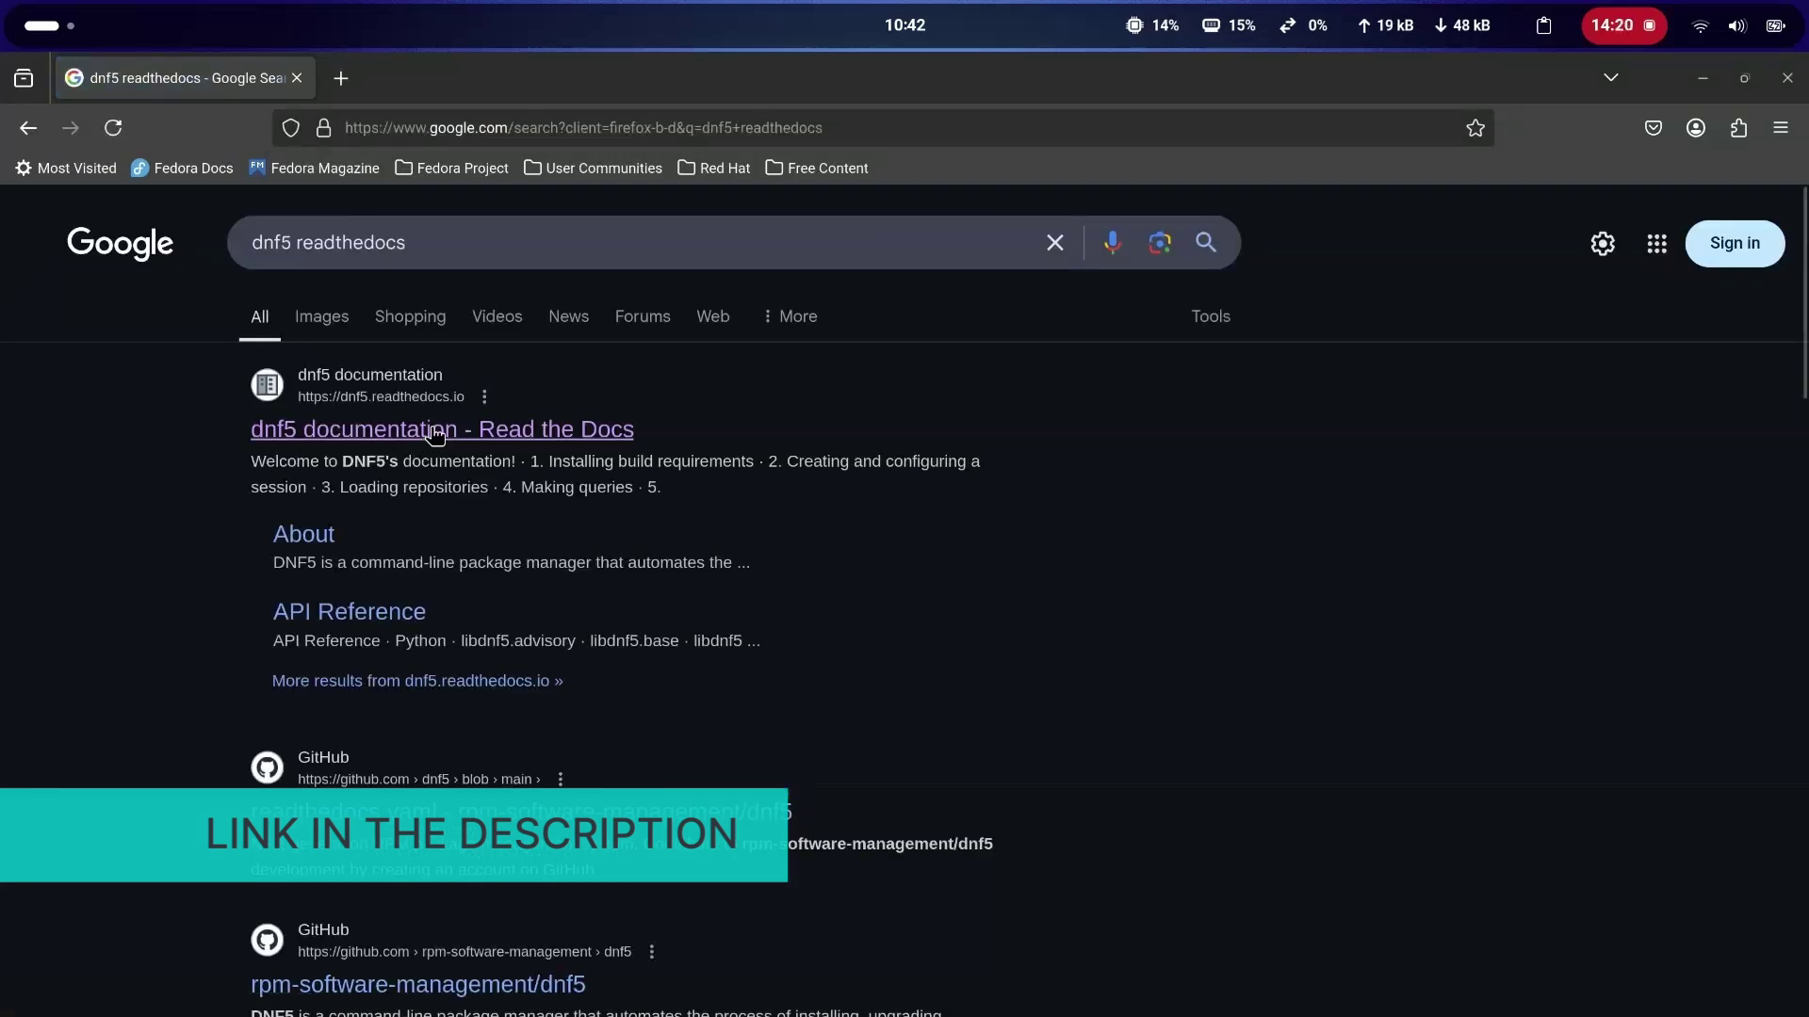
- Open the dnf5 documentation's DNF5 Configuration Reference at the section "Options for both [main] and Repo"
left_click(424, 428)
left_click(52, 729)
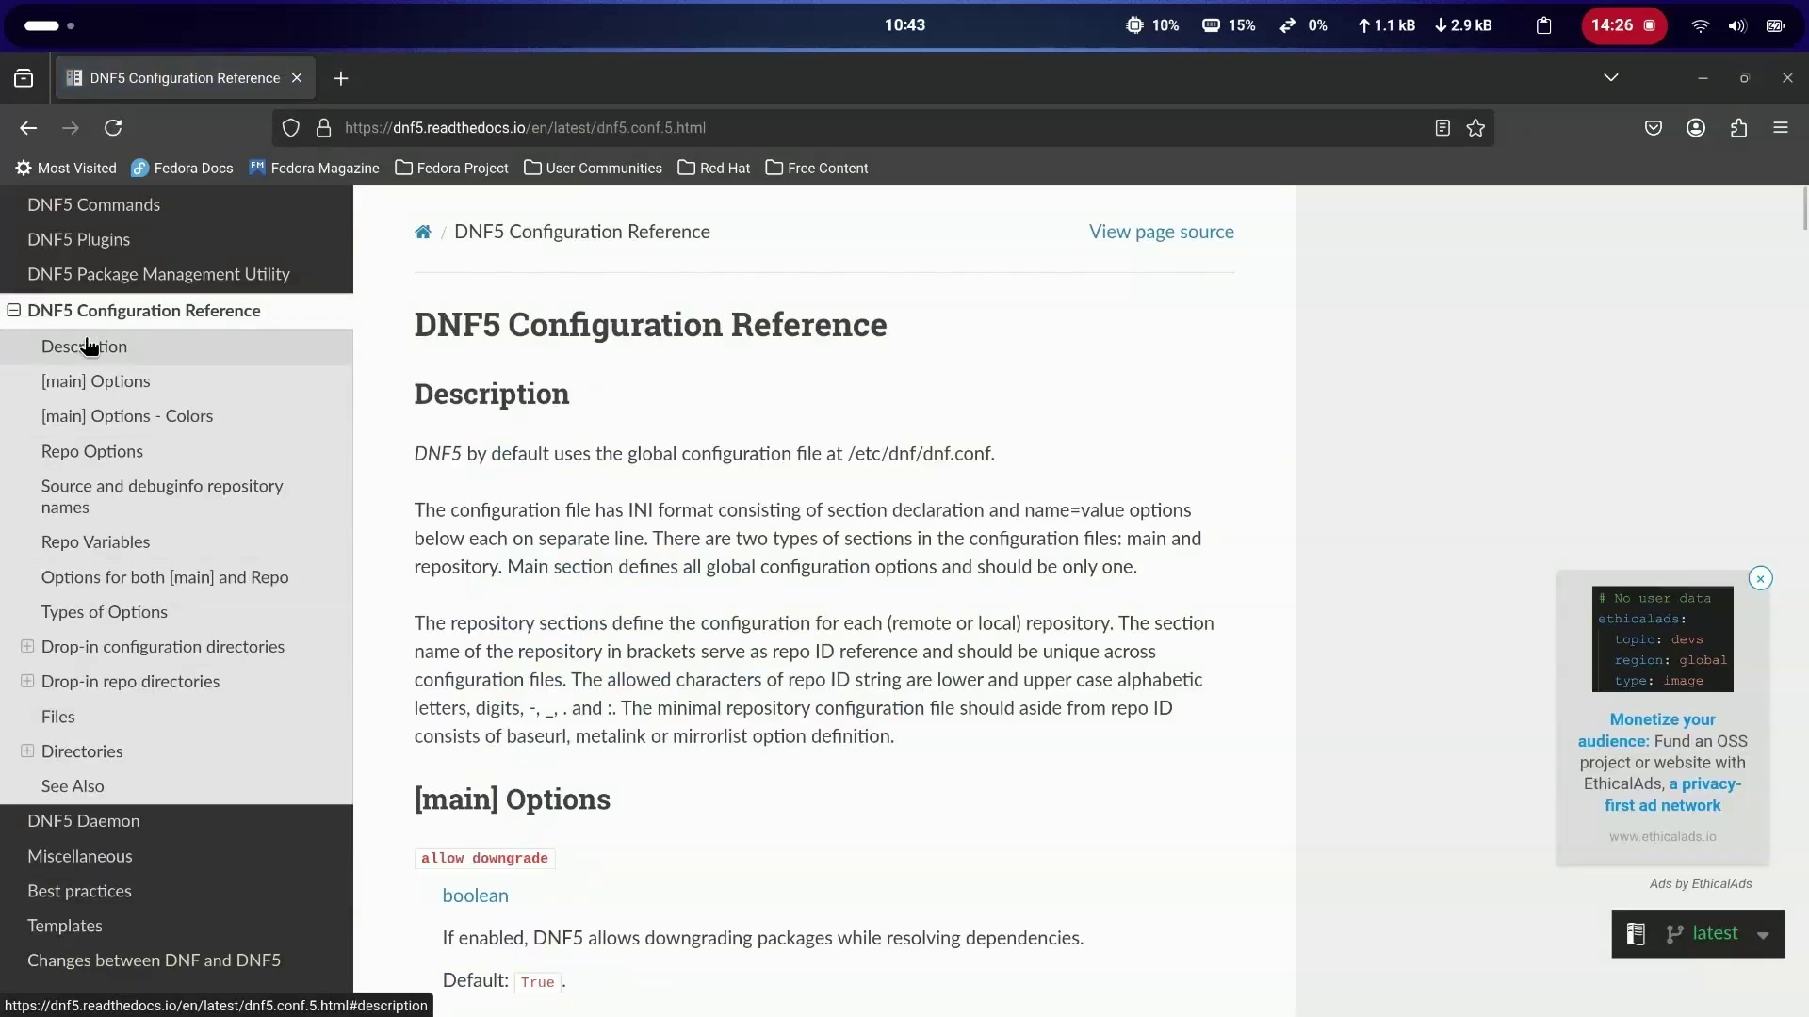
left_click(151, 579)
- Copy the option name max_parallel_downloads from the DNF5 reference and insert it on a new line below [main] in dnf.conf
scroll(755, 494, "down", 5)
scroll(713, 507, "down", 10)
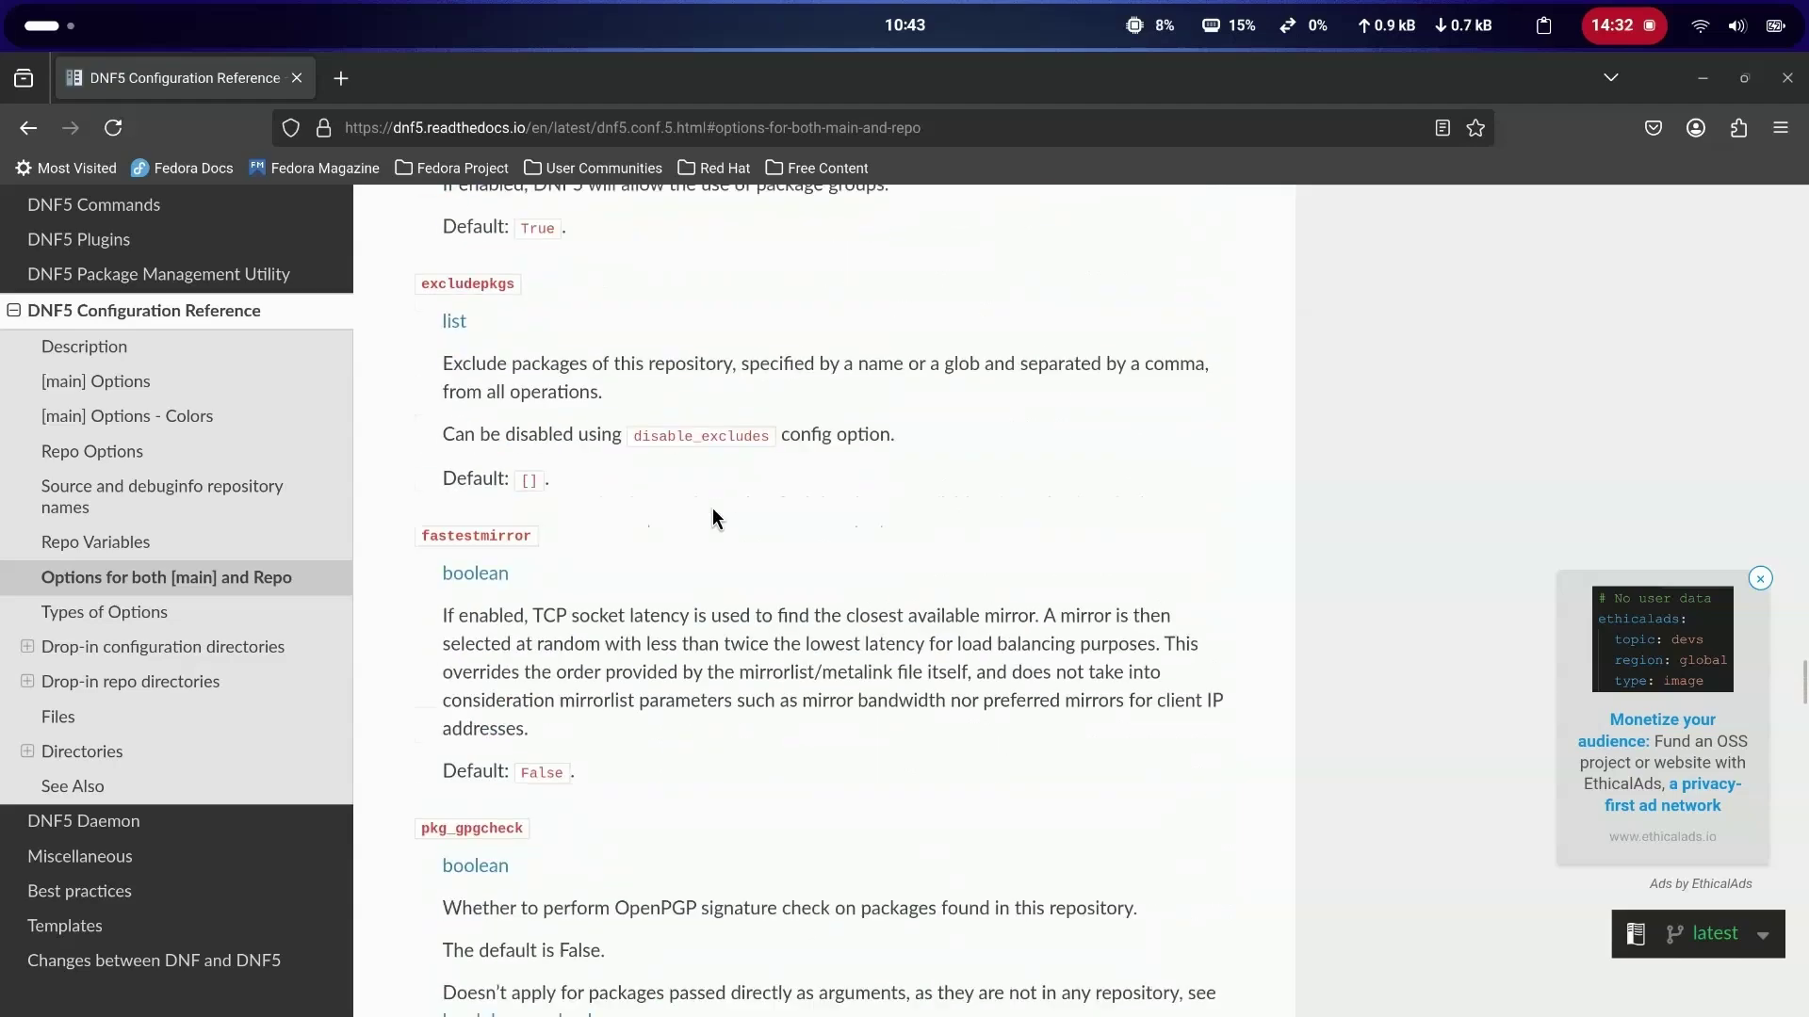
scroll(712, 507, "up", 4)
scroll(712, 507, "down", 6)
scroll(712, 507, "down", 15)
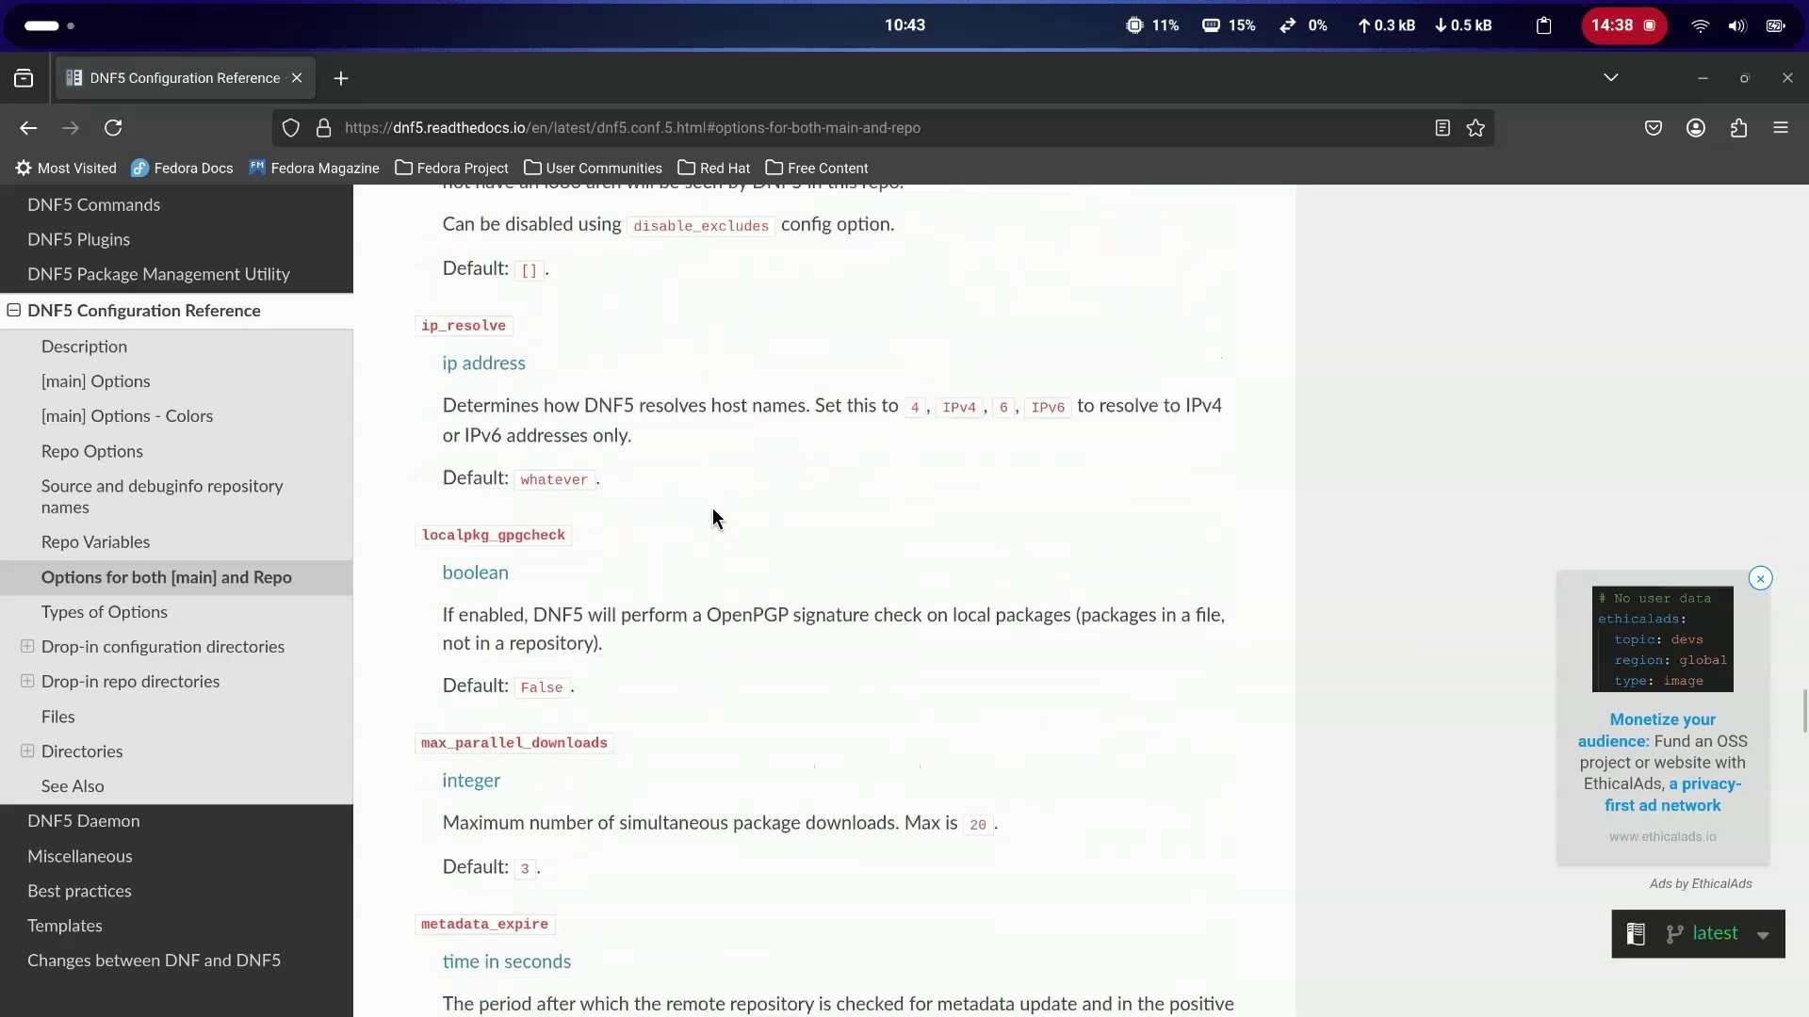
double_click(556, 440)
key("super+c")
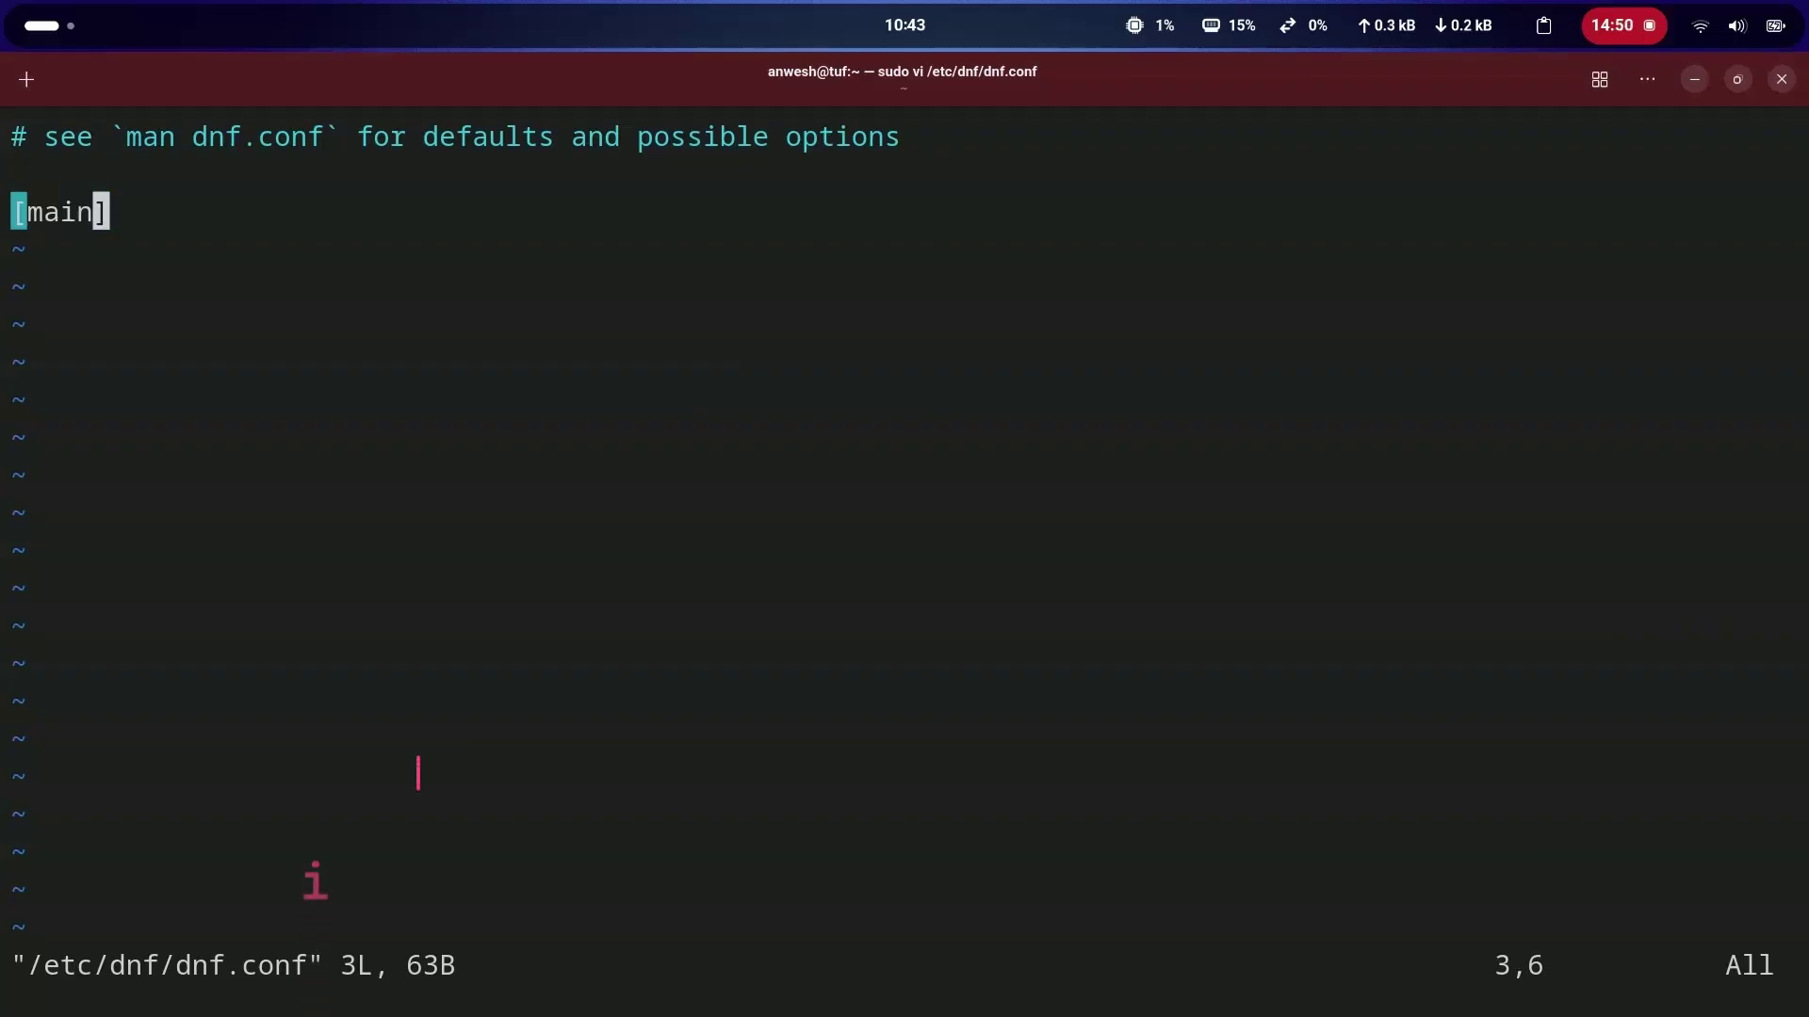
key("i")
key("Return")
middle_click(605, 406)
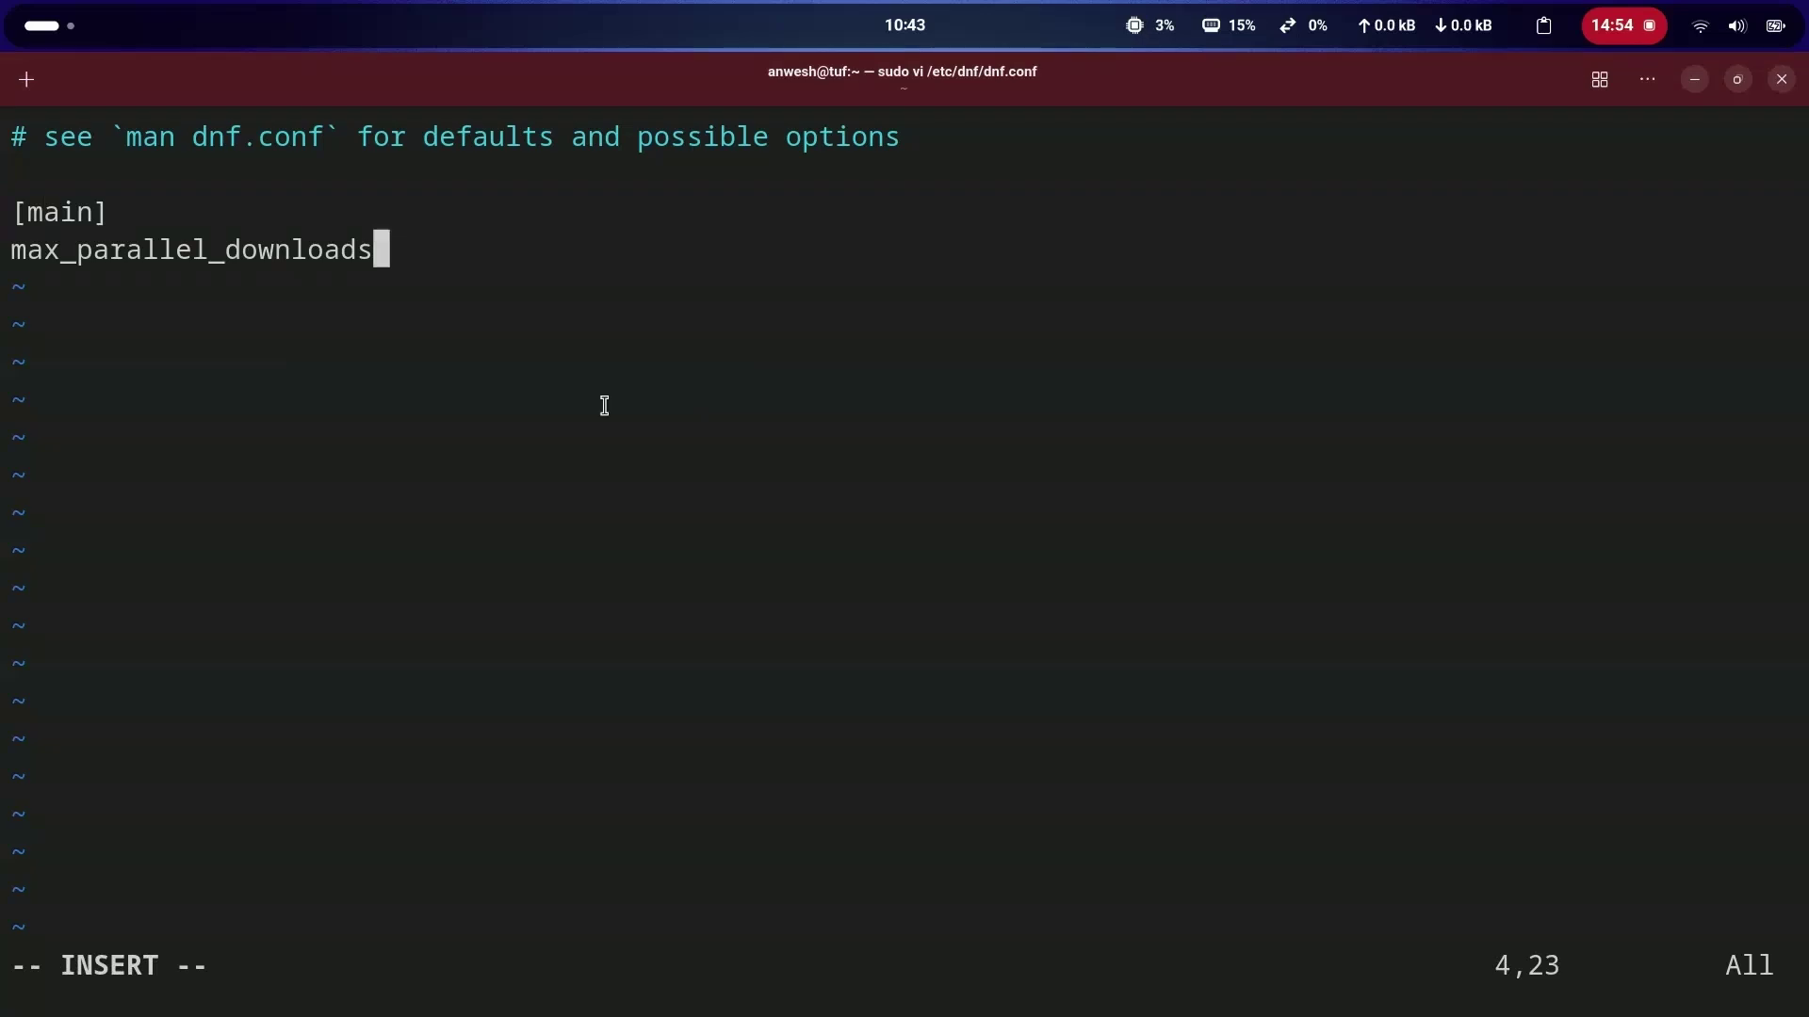
- Set max_parallel_downloads to 10 and add a fastestmirror= line below it, copying the option name from the DNF5 reference
key("alt+Tab")
scroll(603, 408, "up", 15)
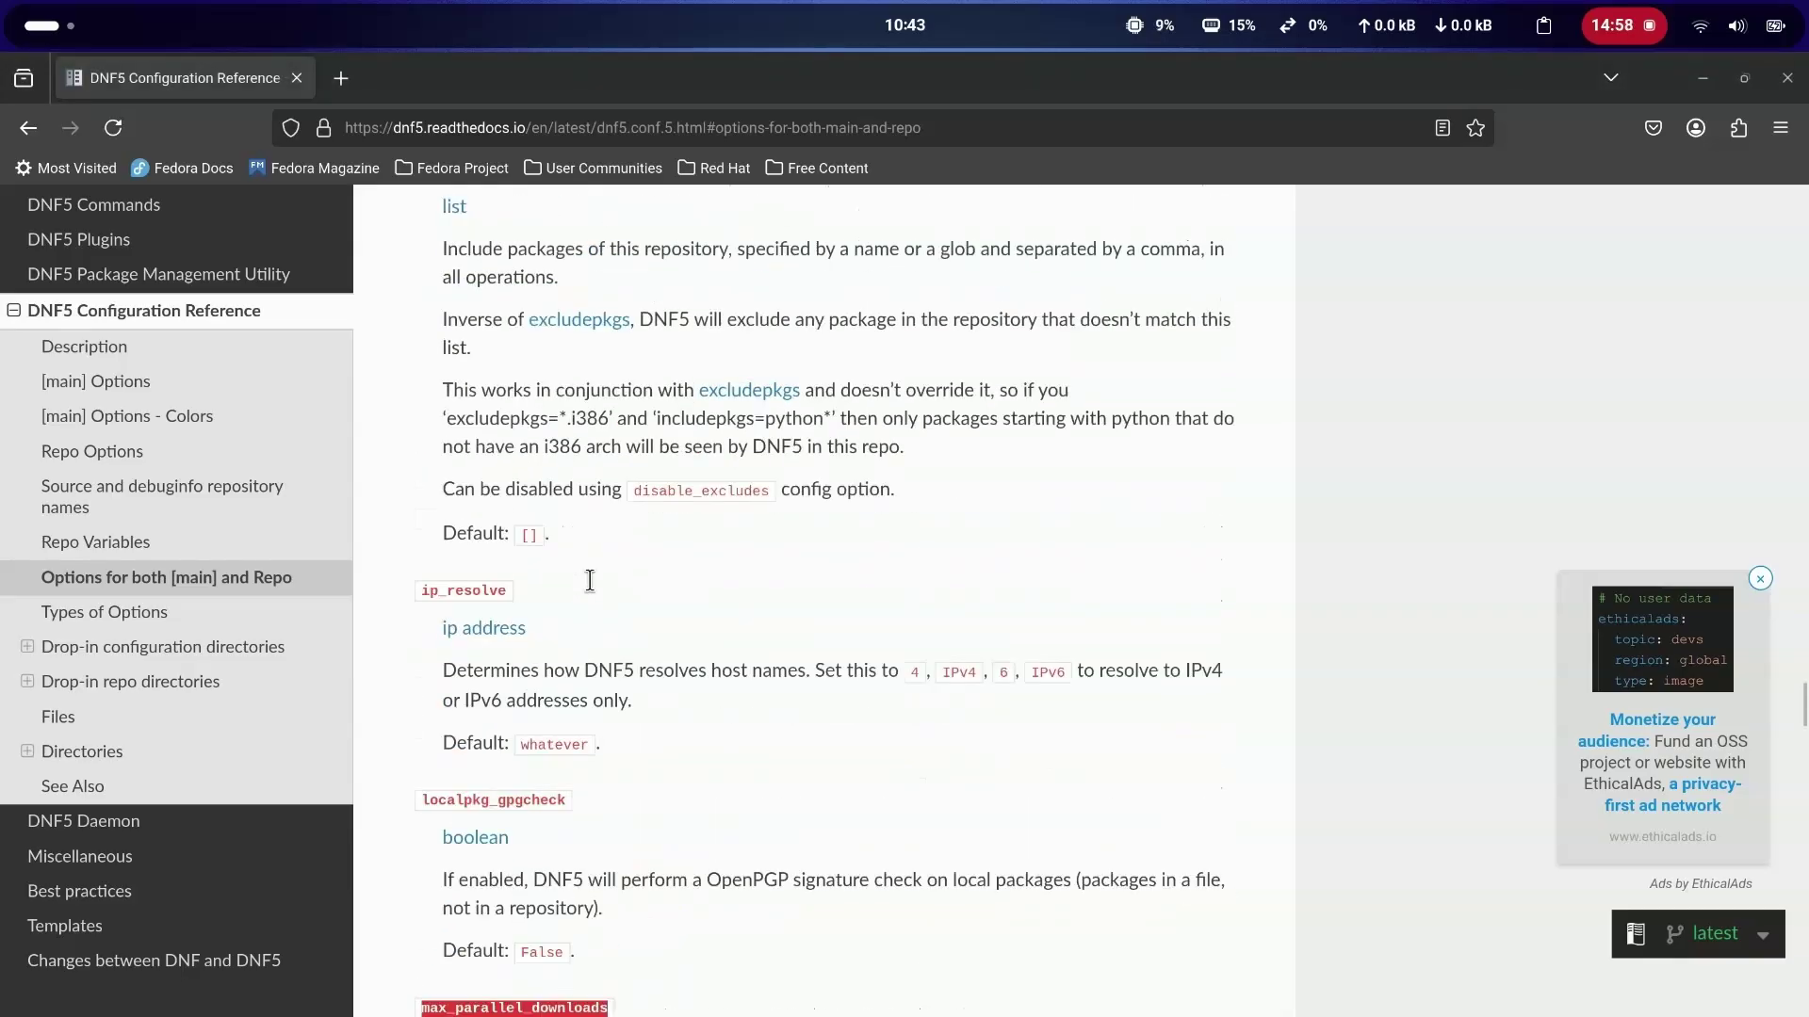
double_click(499, 535)
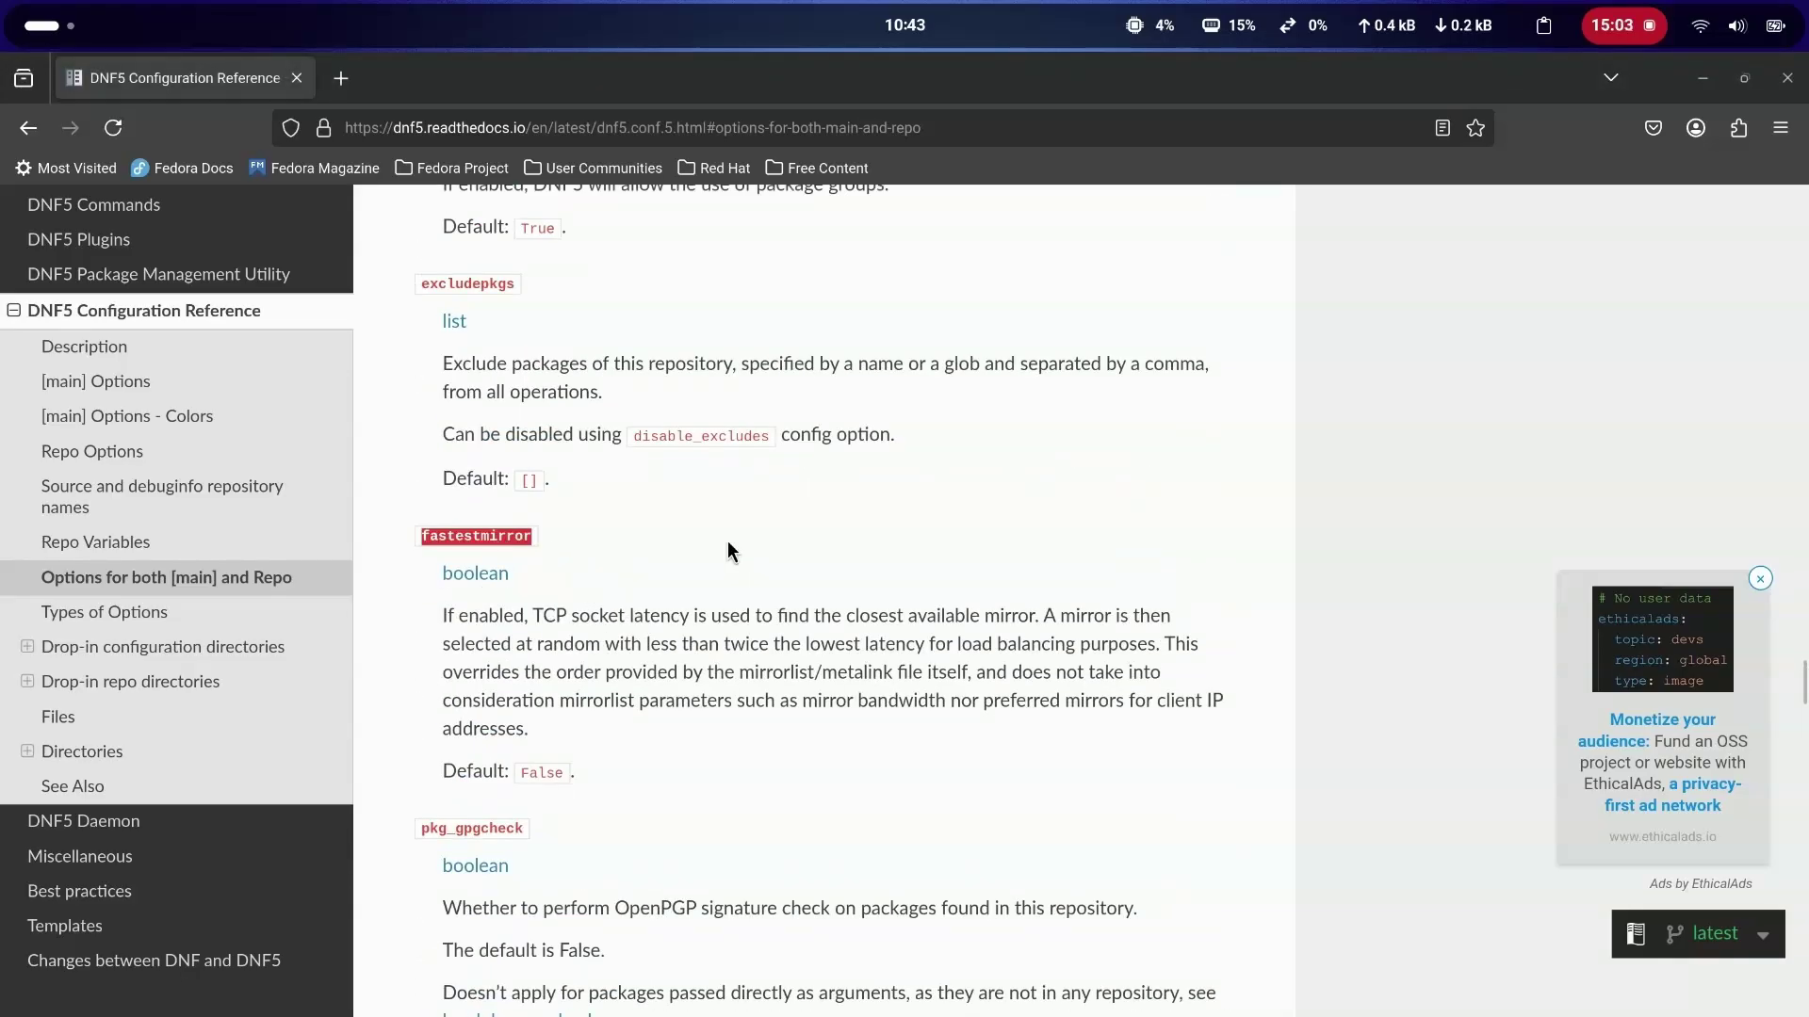
key("alt+Tab")
middle_click(692, 521)
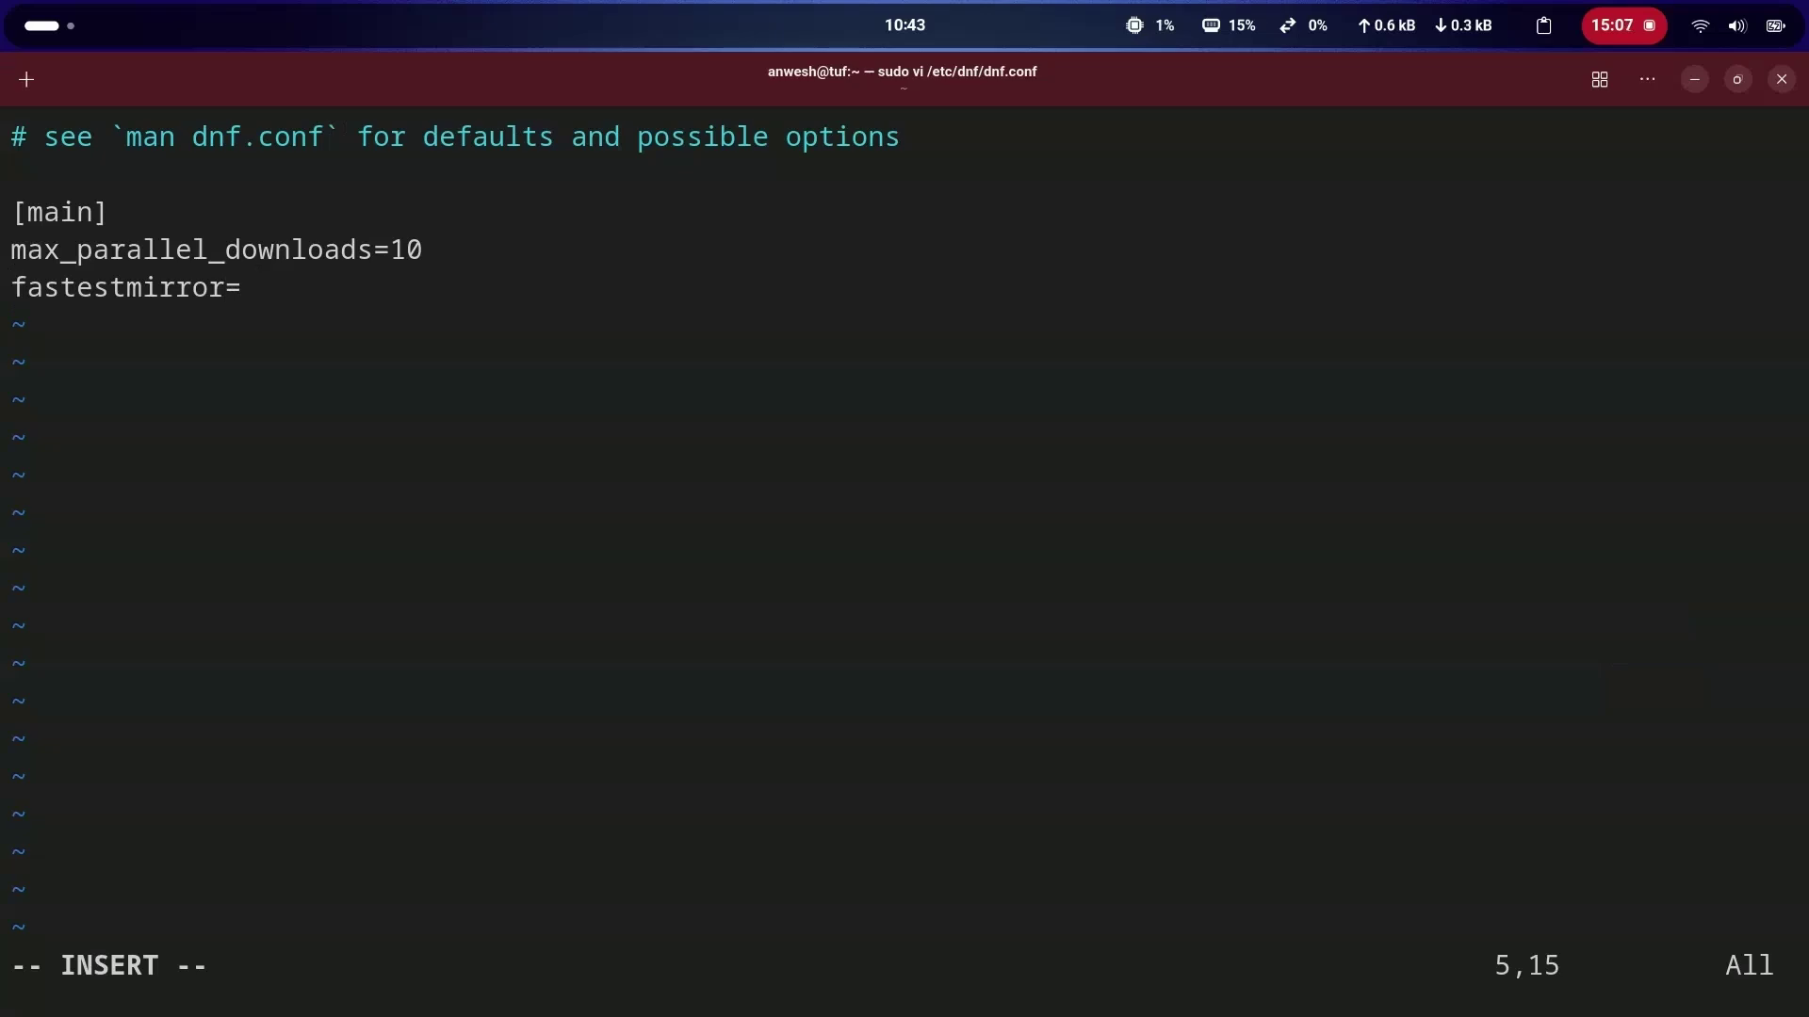
- Find the deltarpm option in the DNF5 reference and highlight its description
key("alt+Tab")
scroll(693, 524, "up", 10)
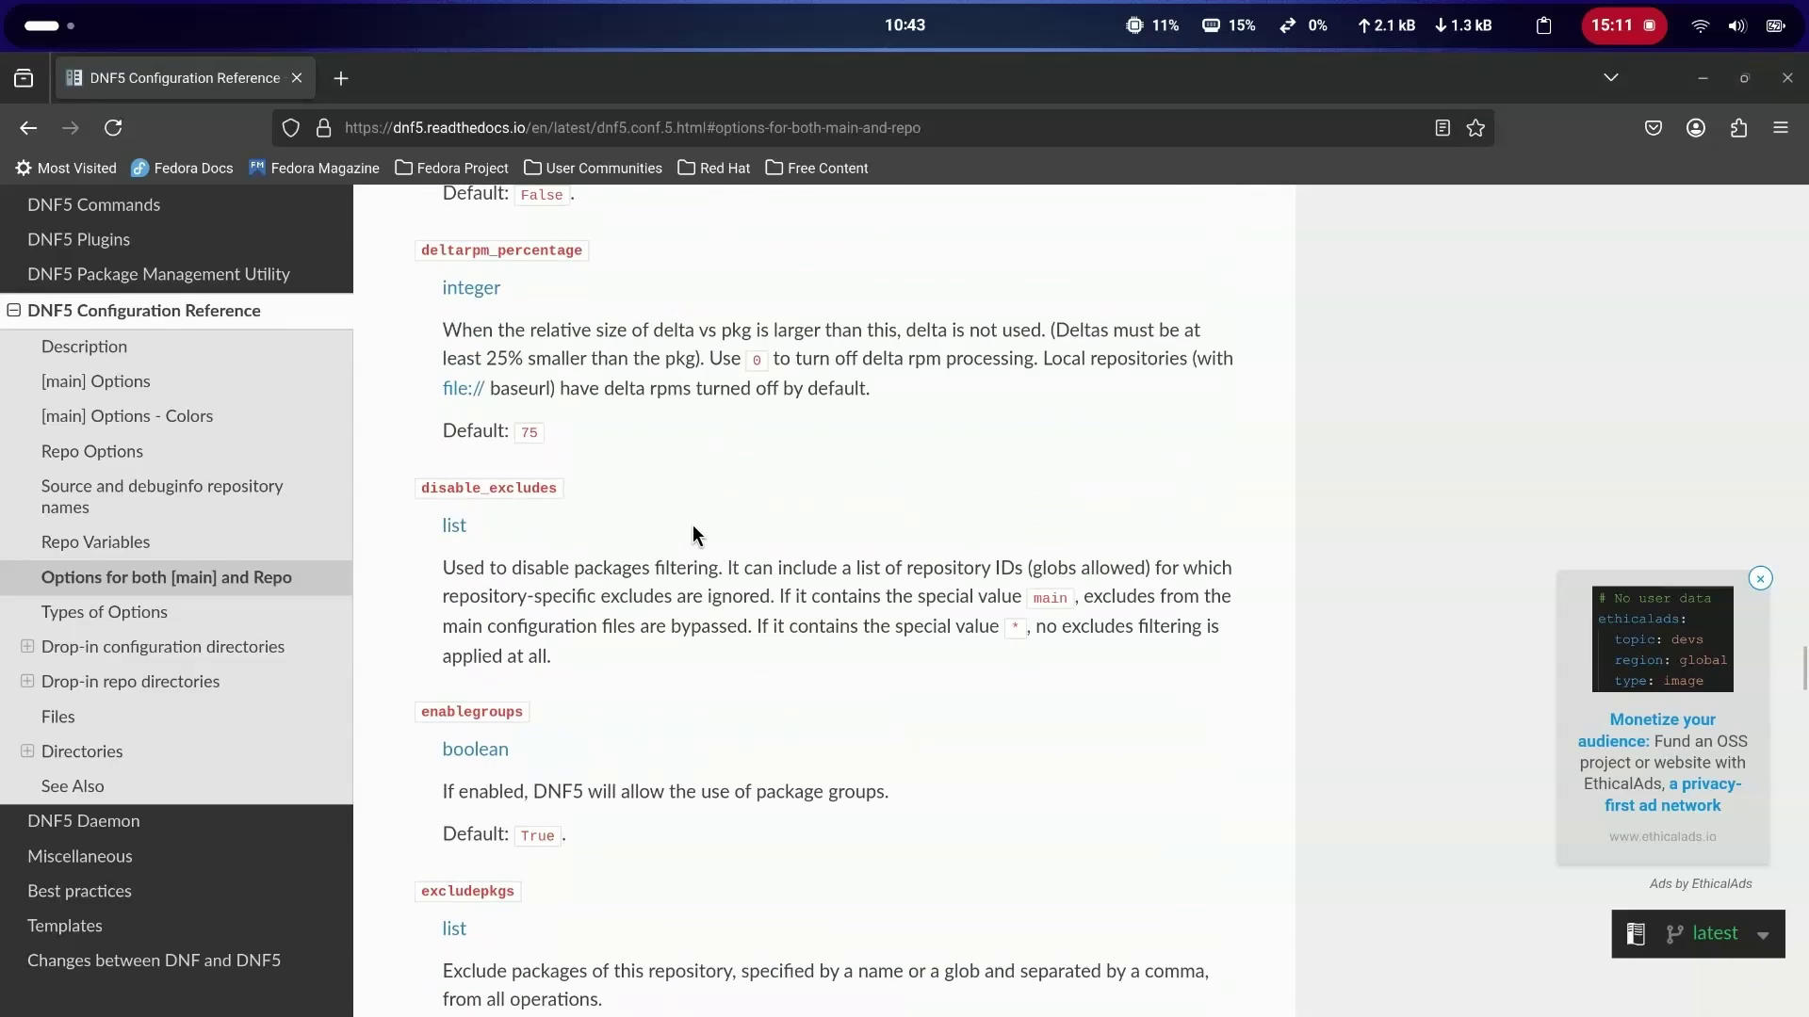
left_click_drag(991, 611, 632, 581)
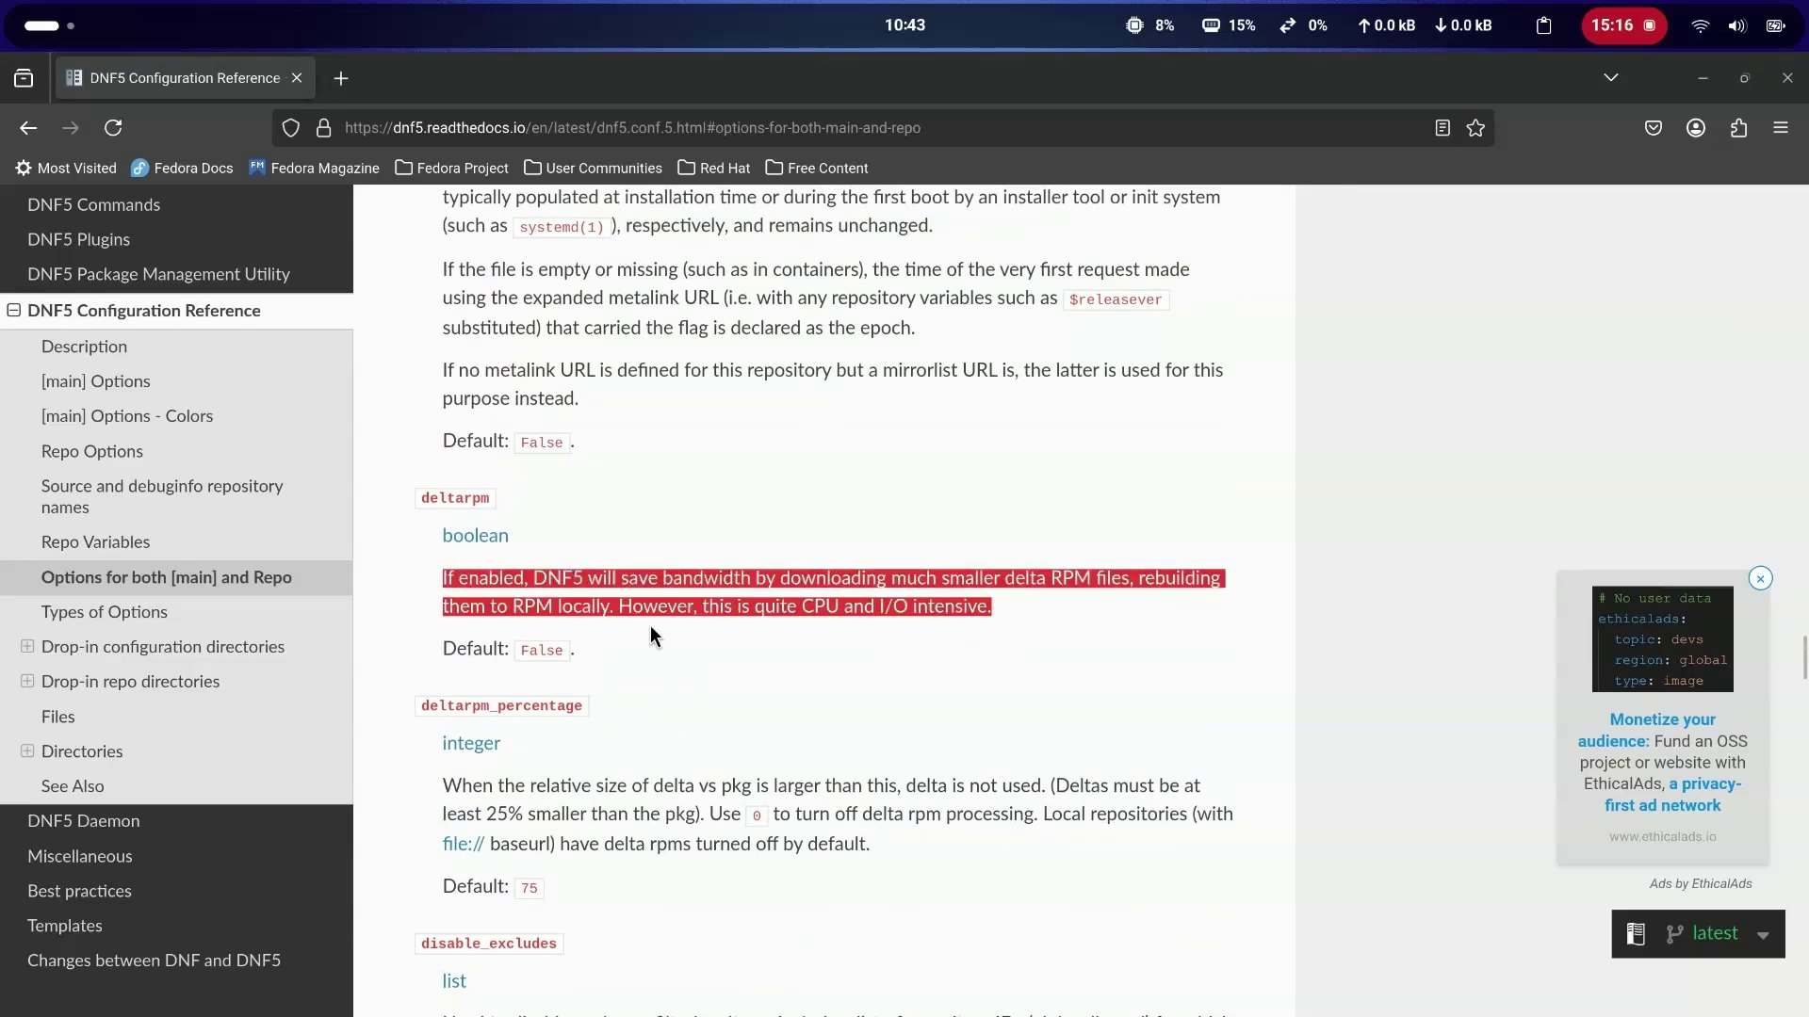
left_click(620, 611)
- Add the line deltarpm=True to dnf.conf in the terminal, and save and quit vi with :wq
key("alt+Tab")
type("deltarpm")
type("=True:wq")
key("Return")
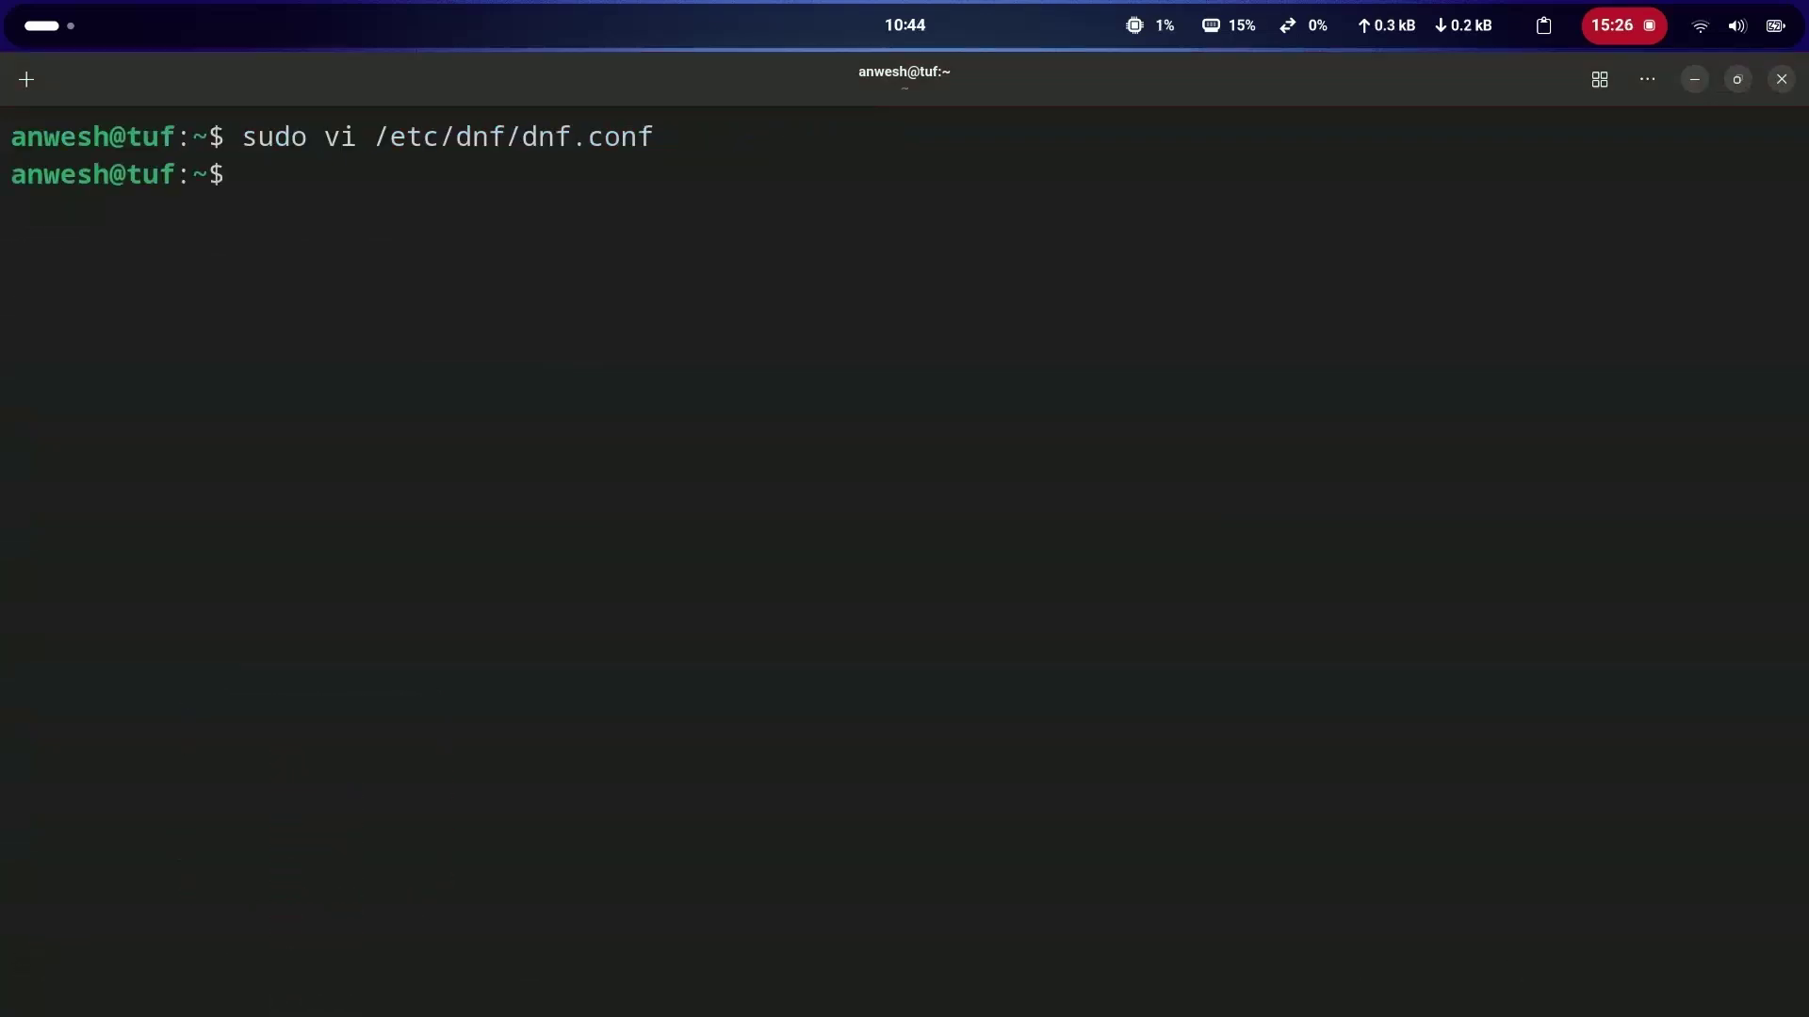
- Run sudo dnf update, authenticate with the account password, and accept the package transaction with y
key("Return")
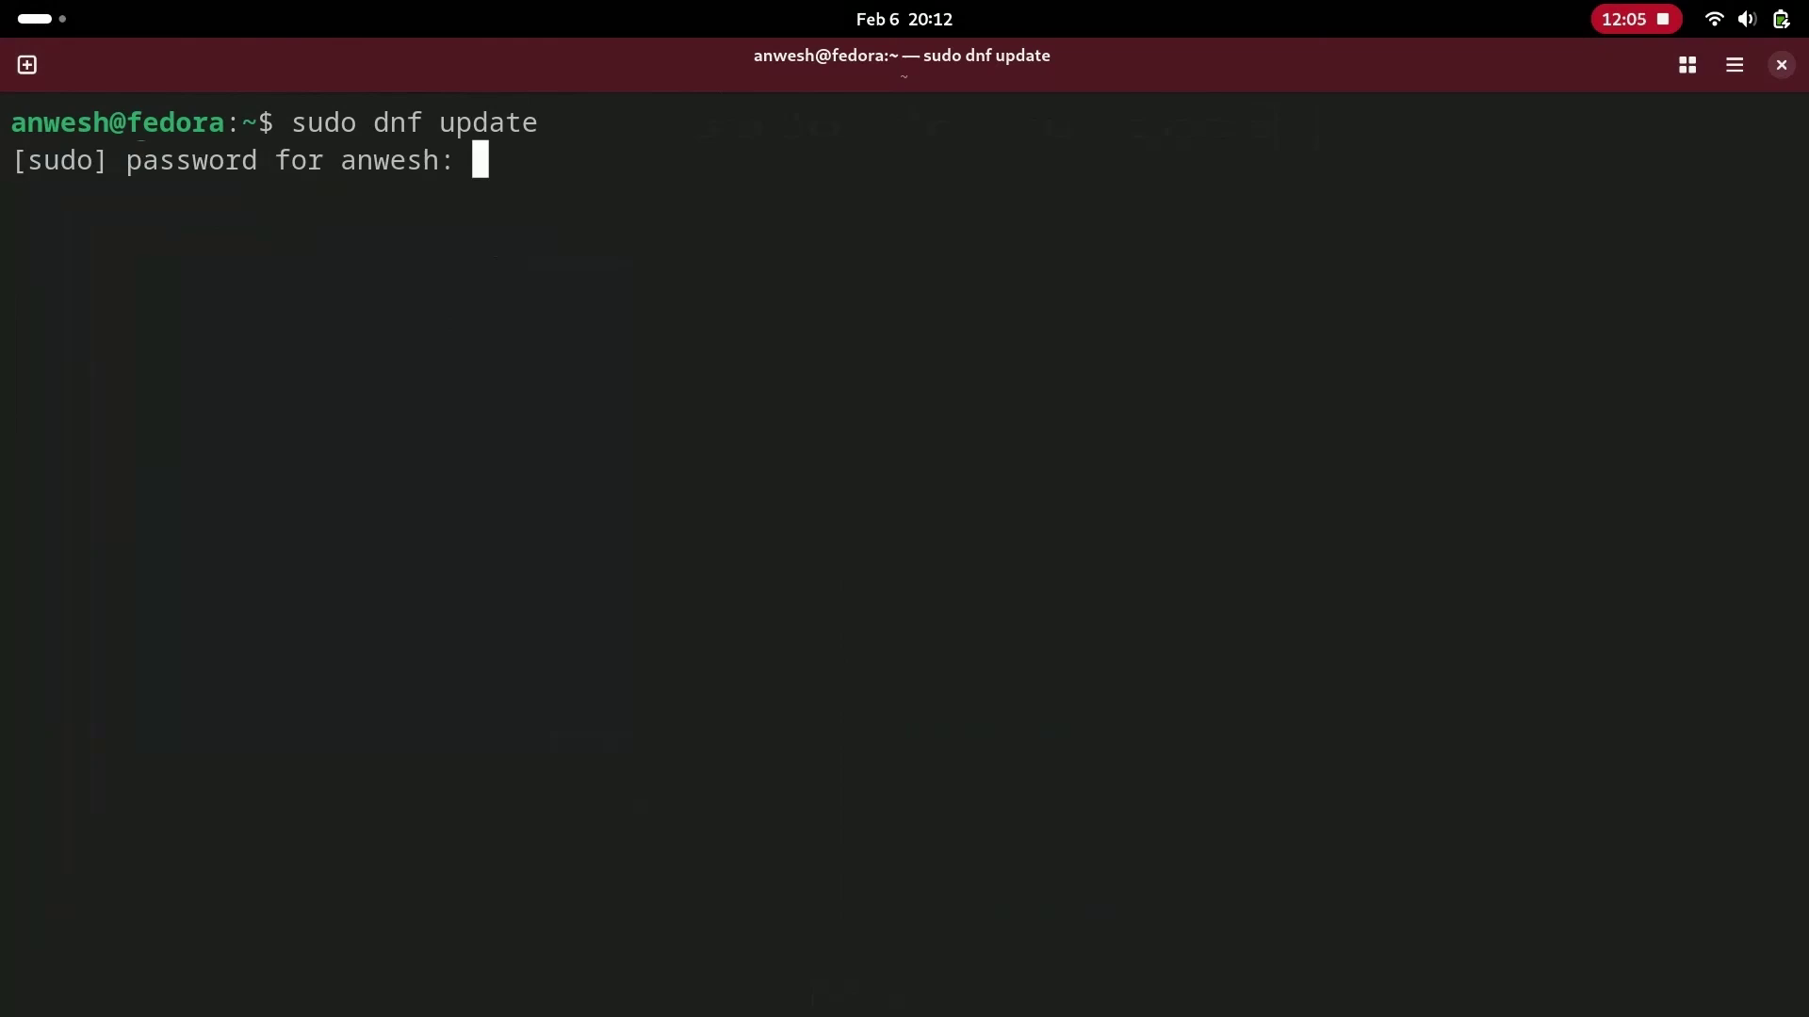
key("Return")
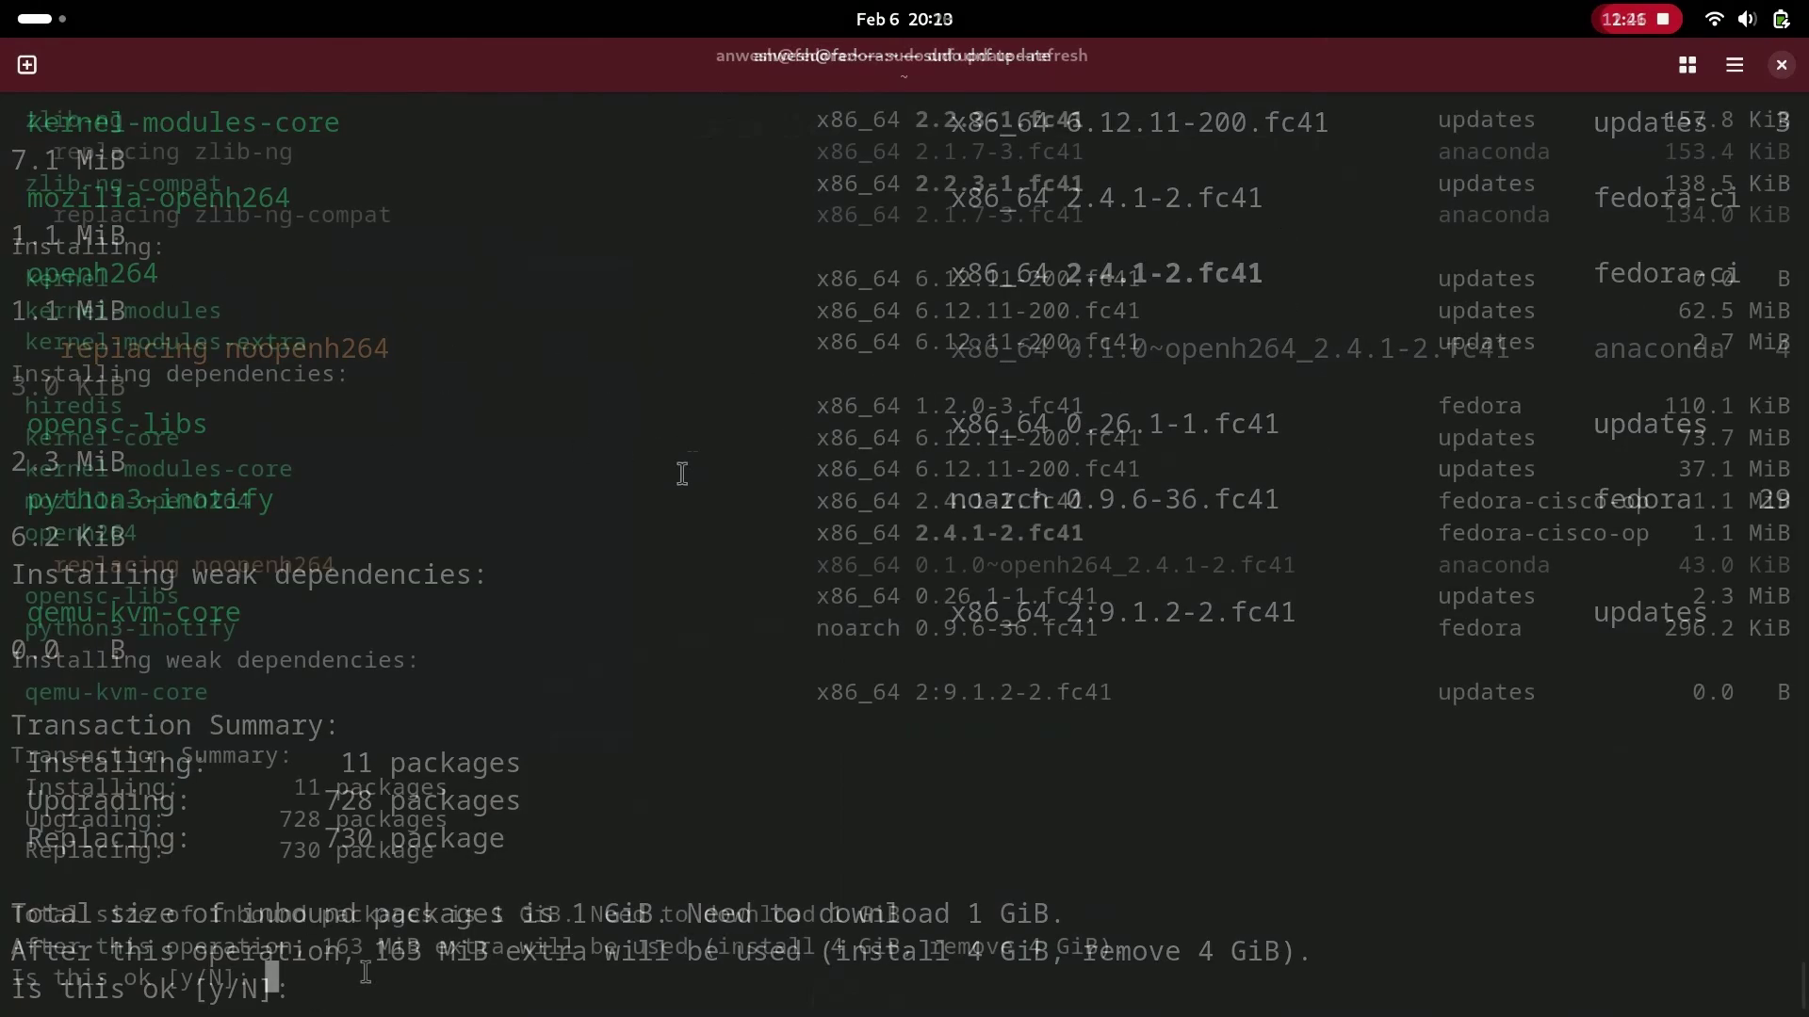
type("y")
key("Return")
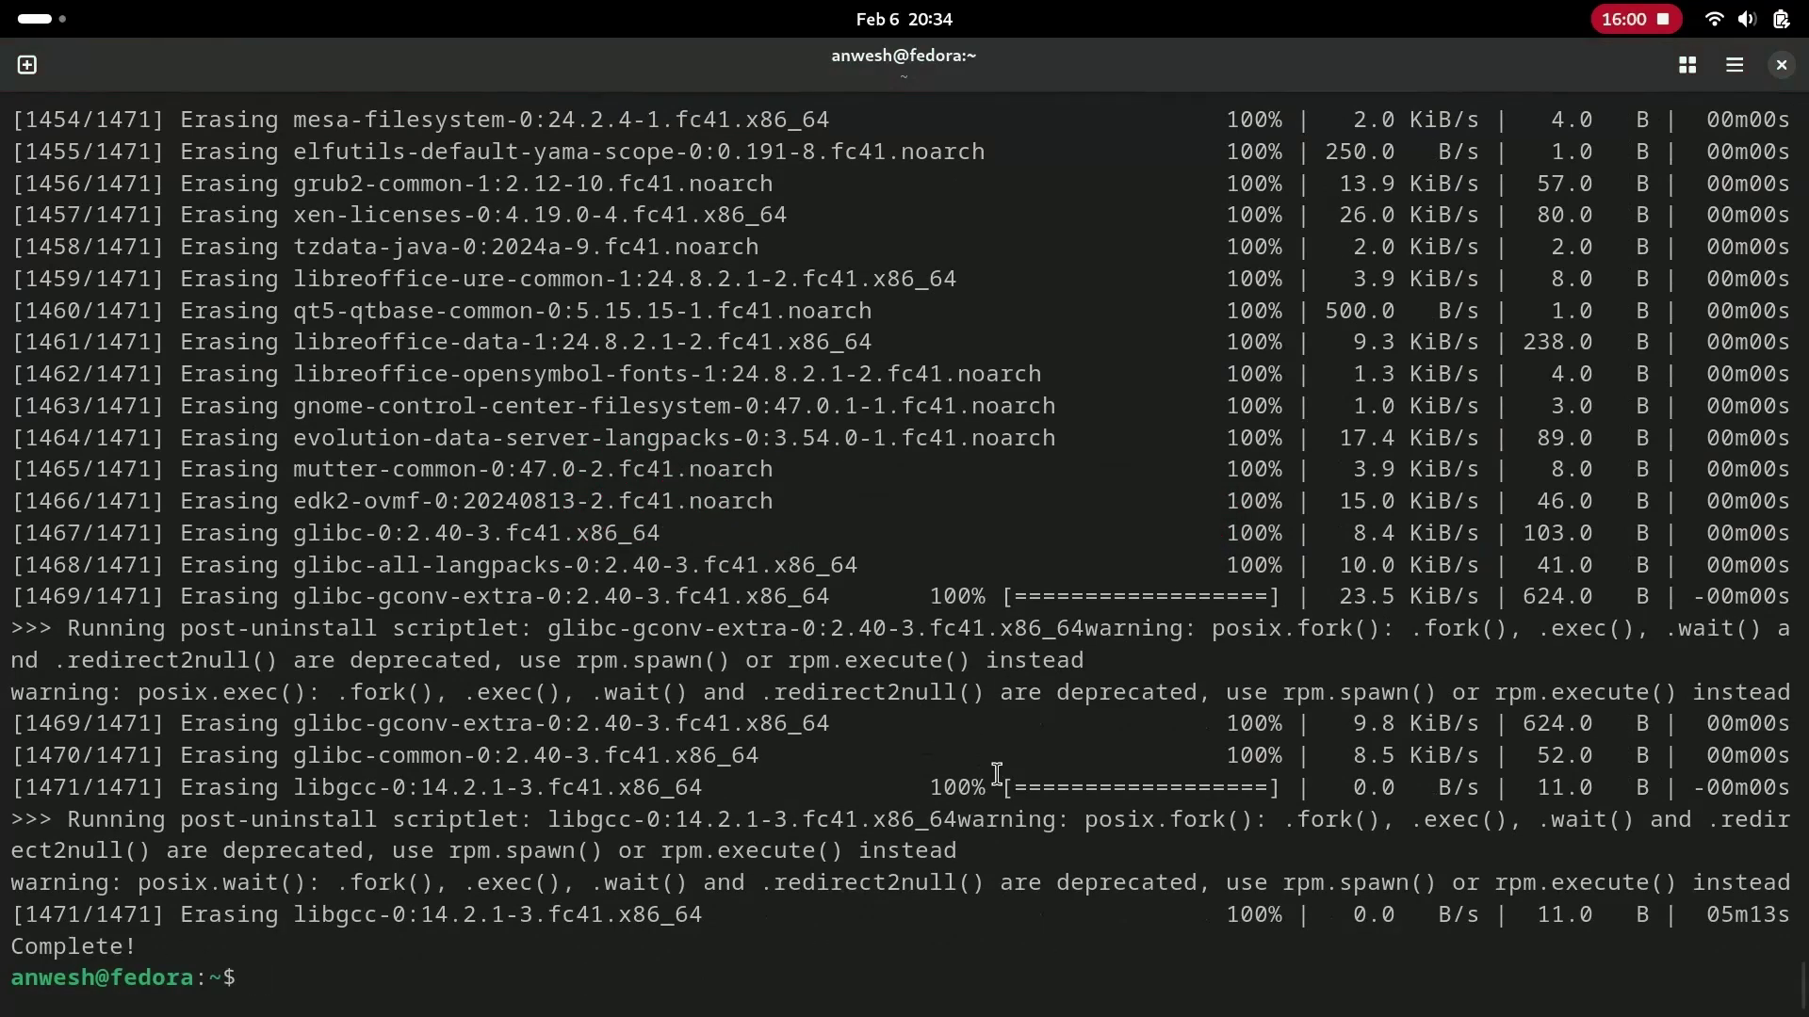
left_click(1748, 18)
left_click(1757, 89)
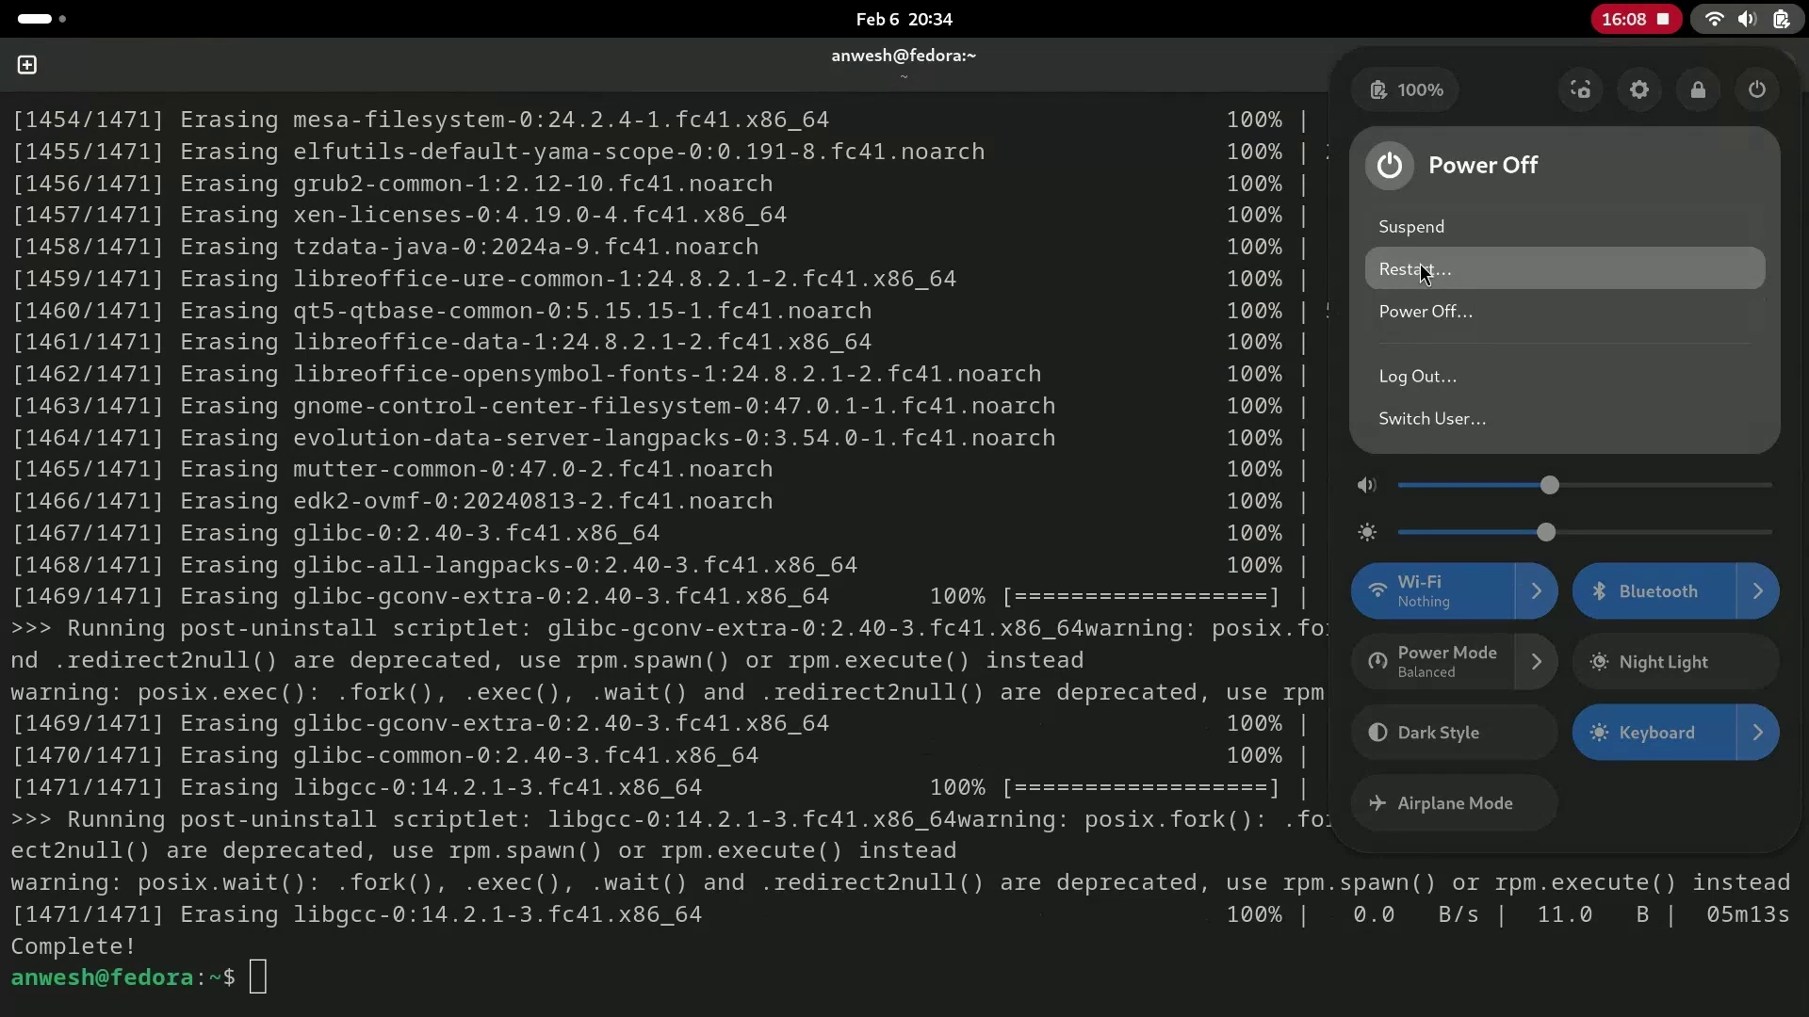
left_click(929, 983)
type("reboot")
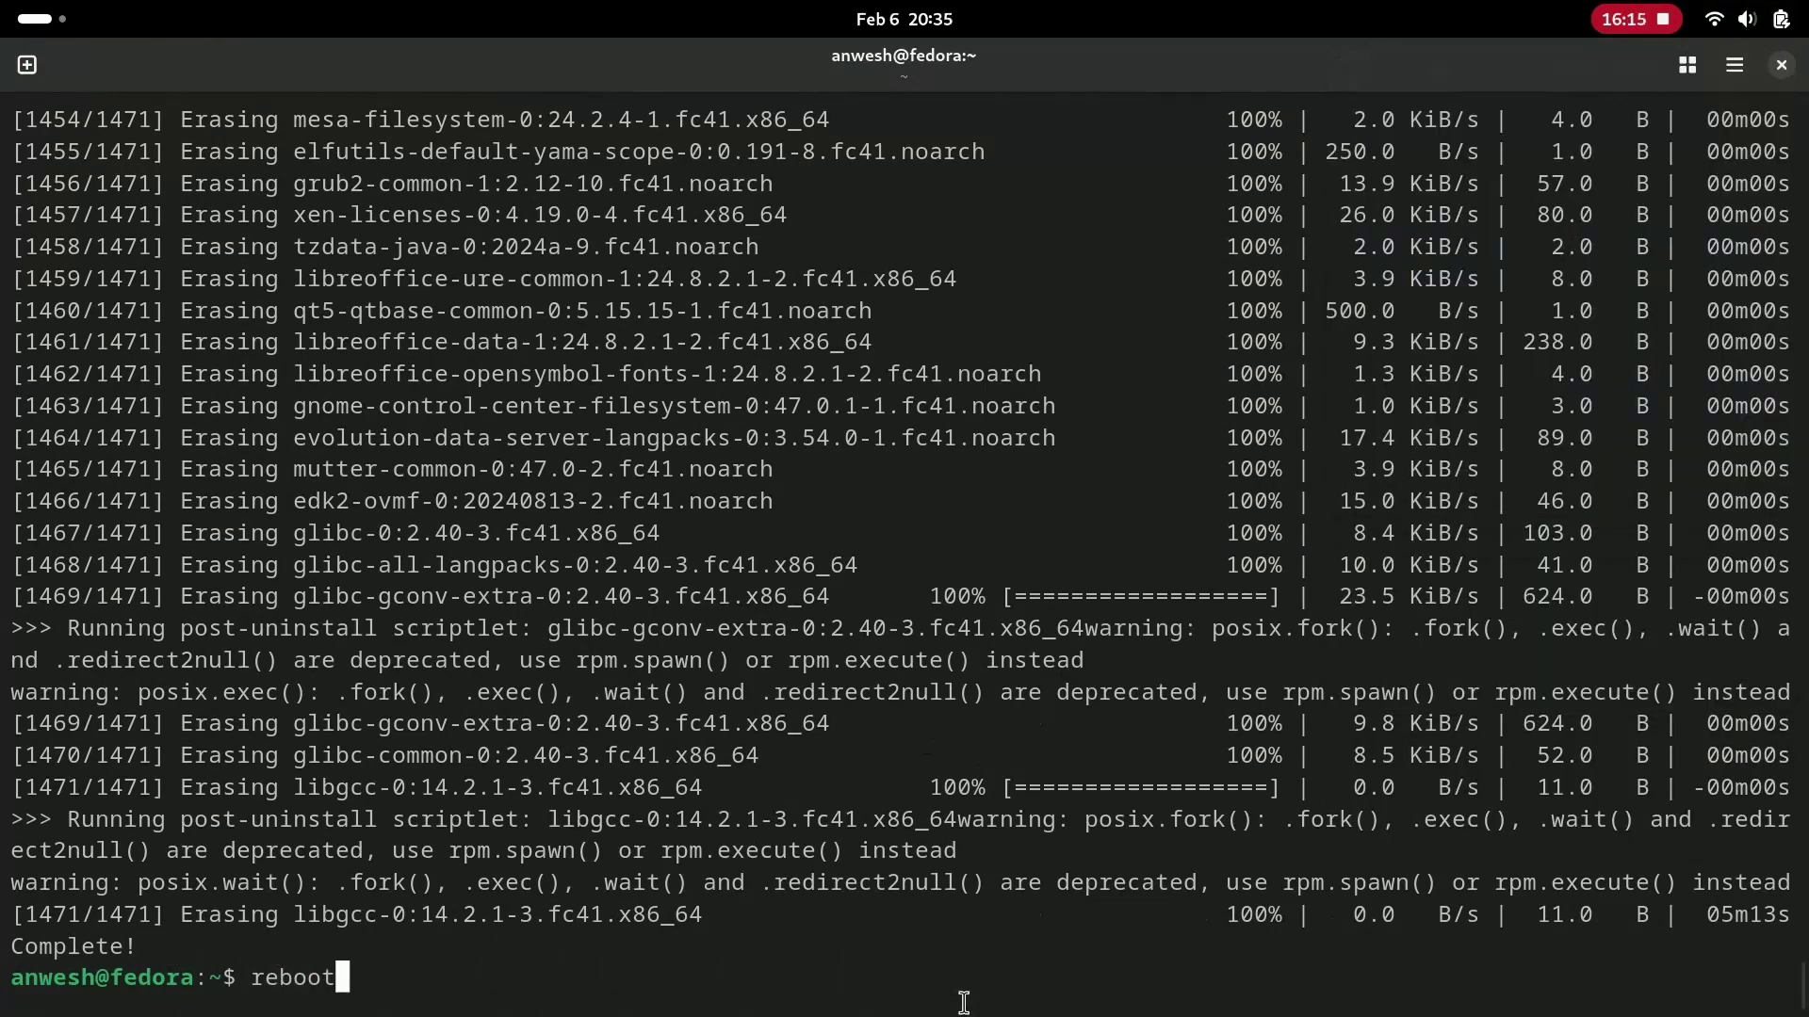
key("BackSpace")
key("BackSpace")
key("BackSpace")
key("BackSpace")
key("BackSpace")
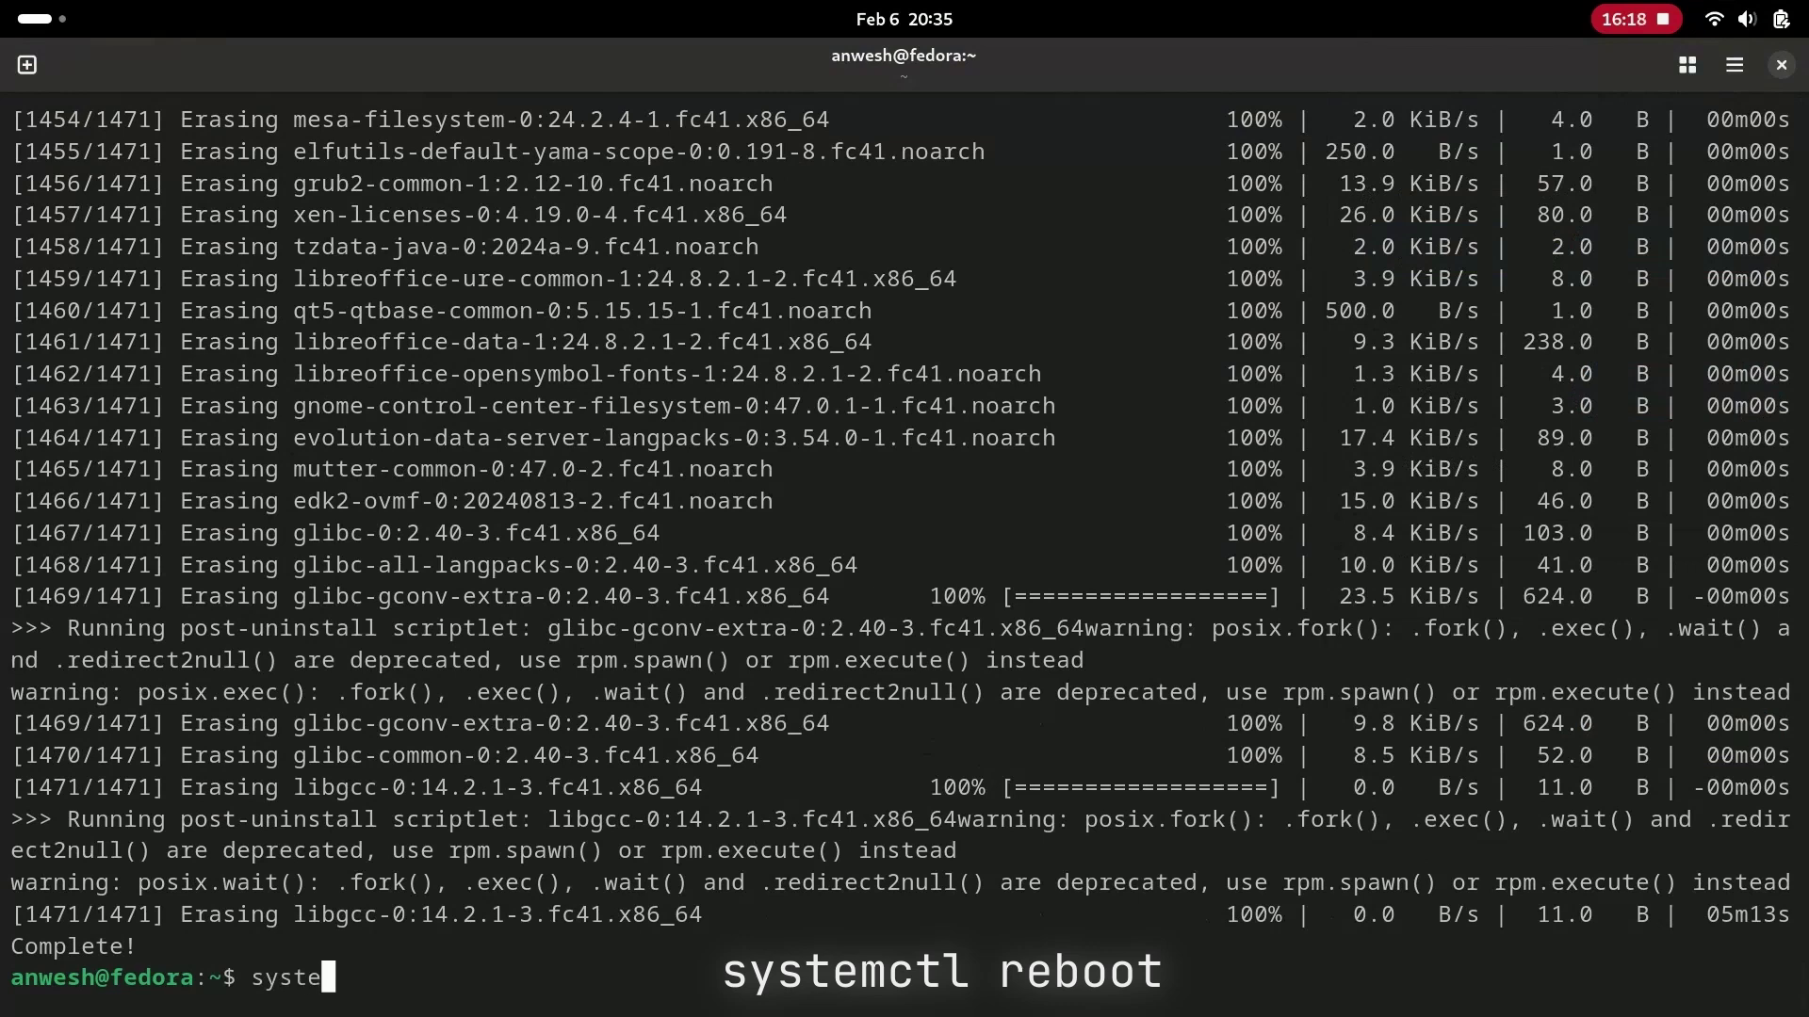
- Restart the computer from the terminal with systemctl reboot
type("systemctl re")
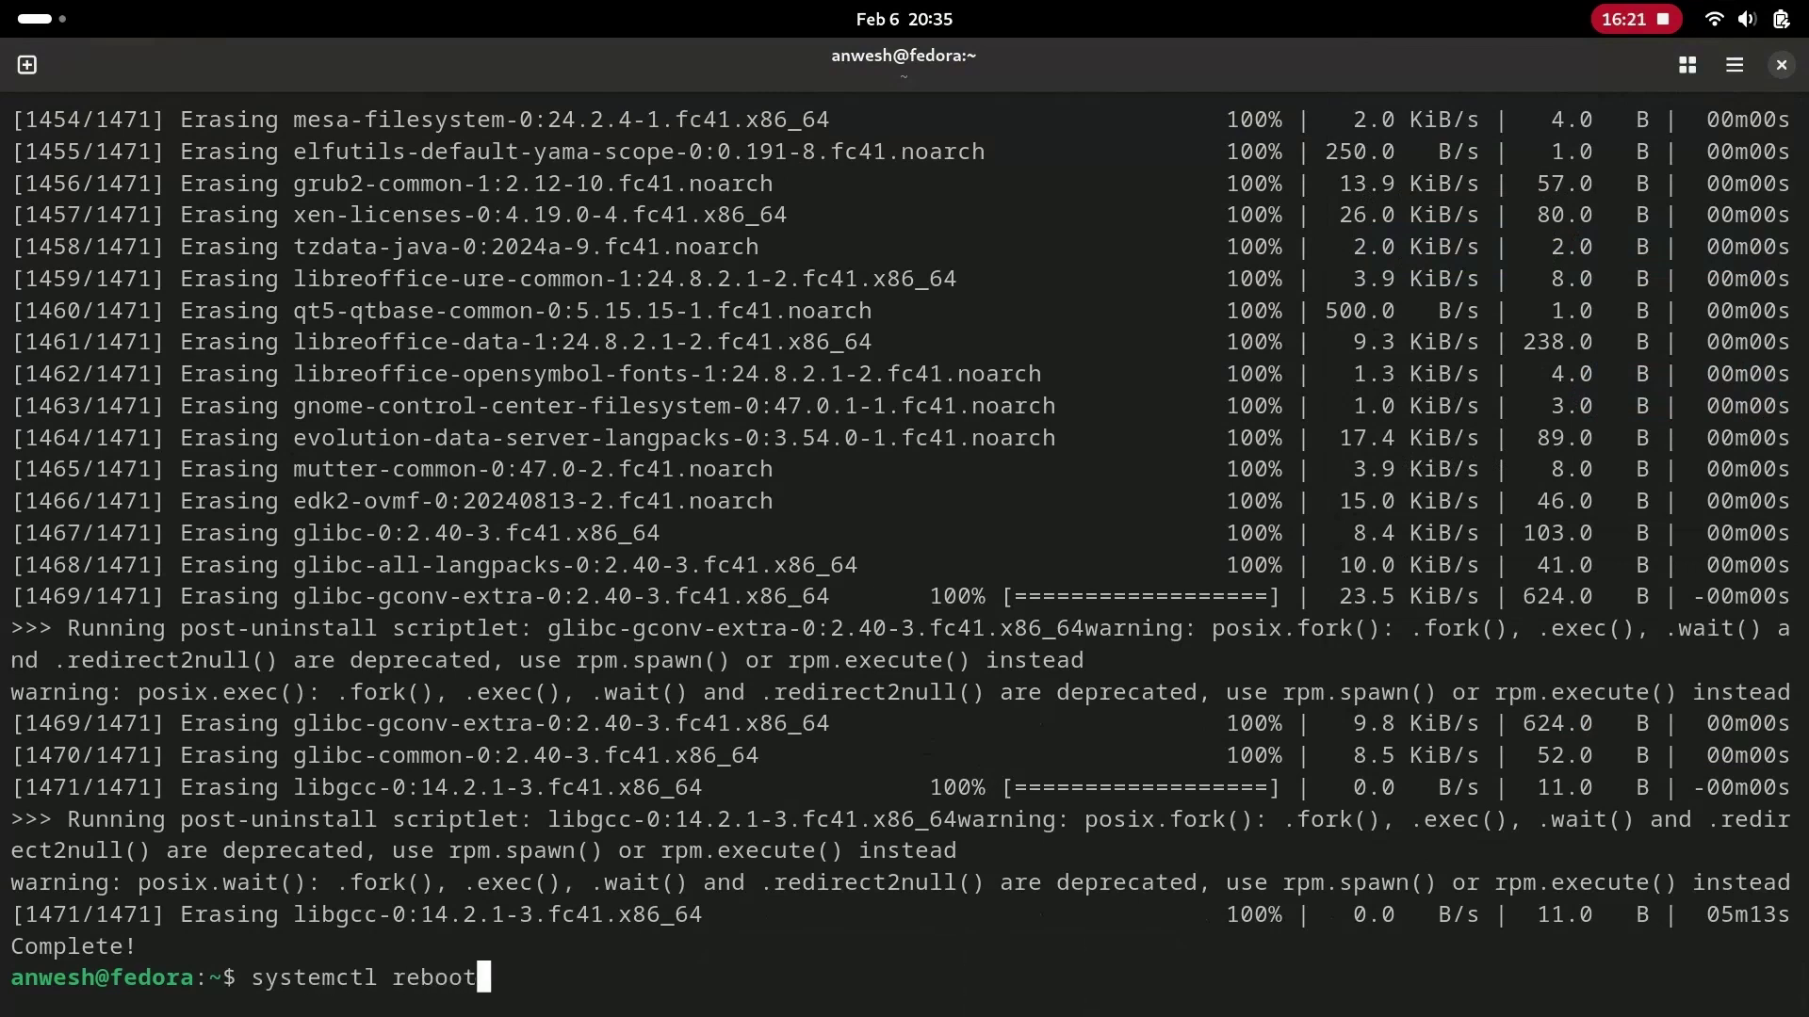
type("boot")
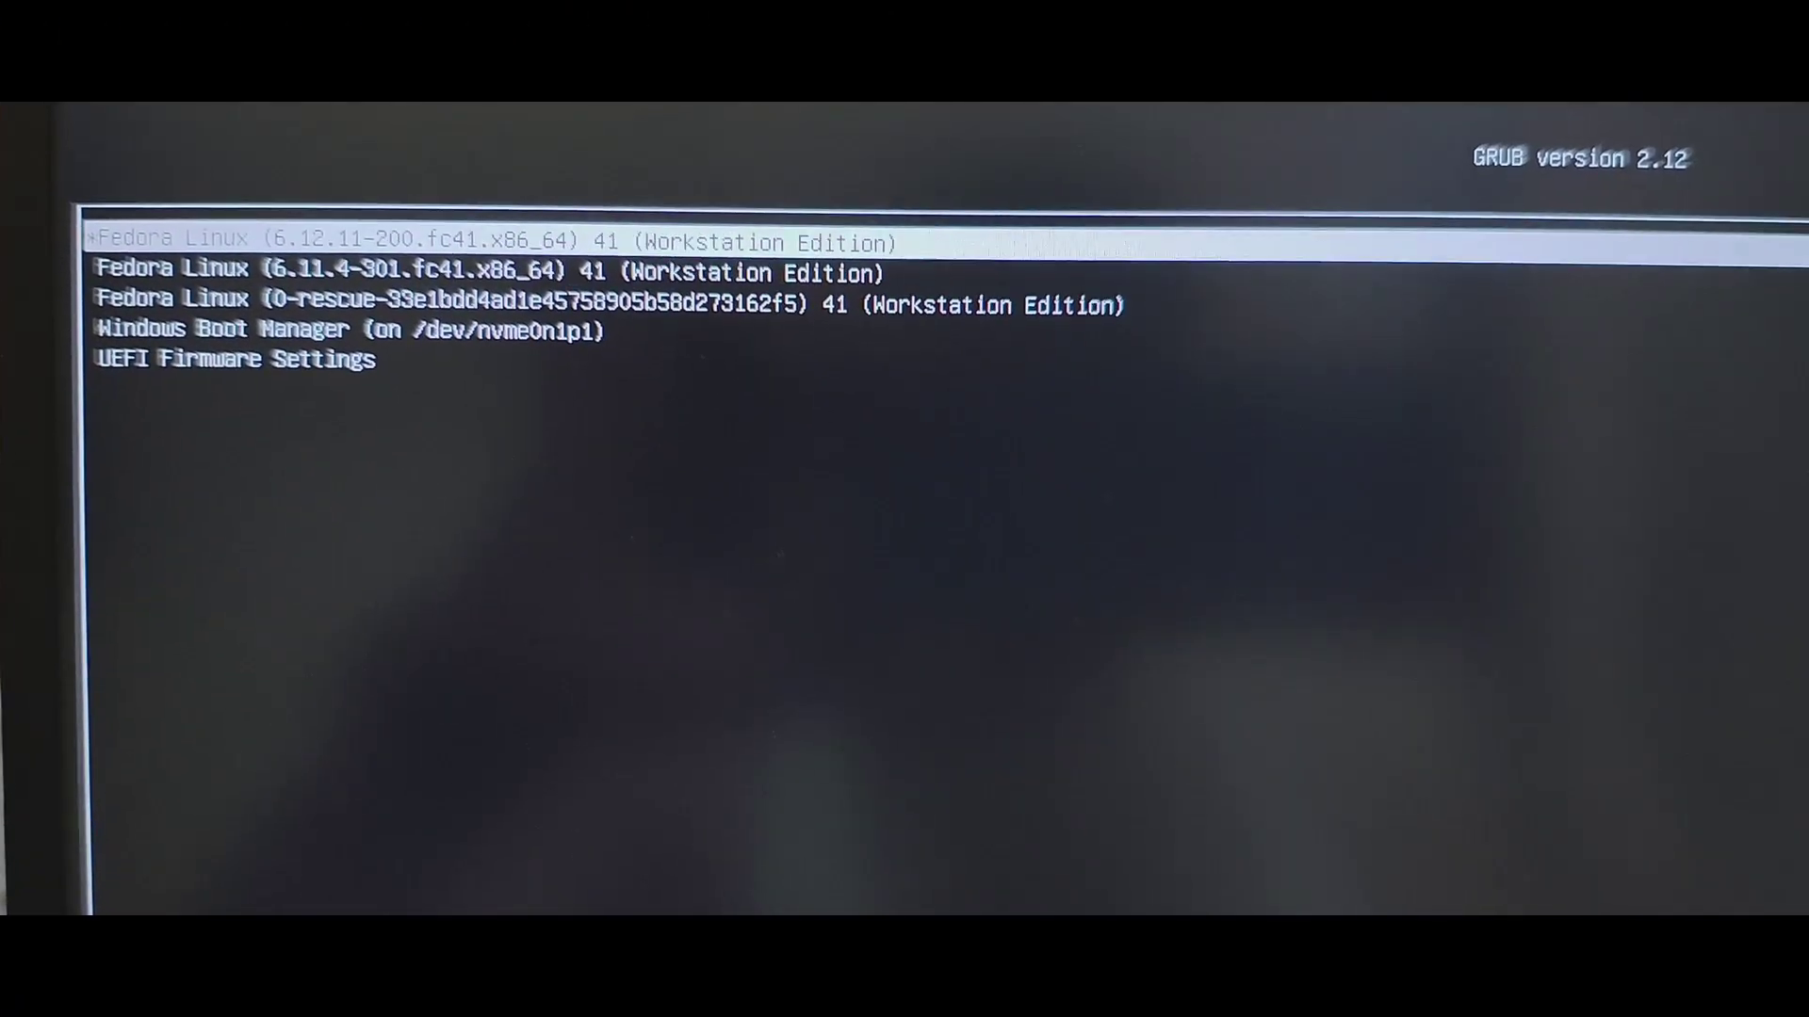
key("Down")
key("Down")
key("Up")
key("Up")
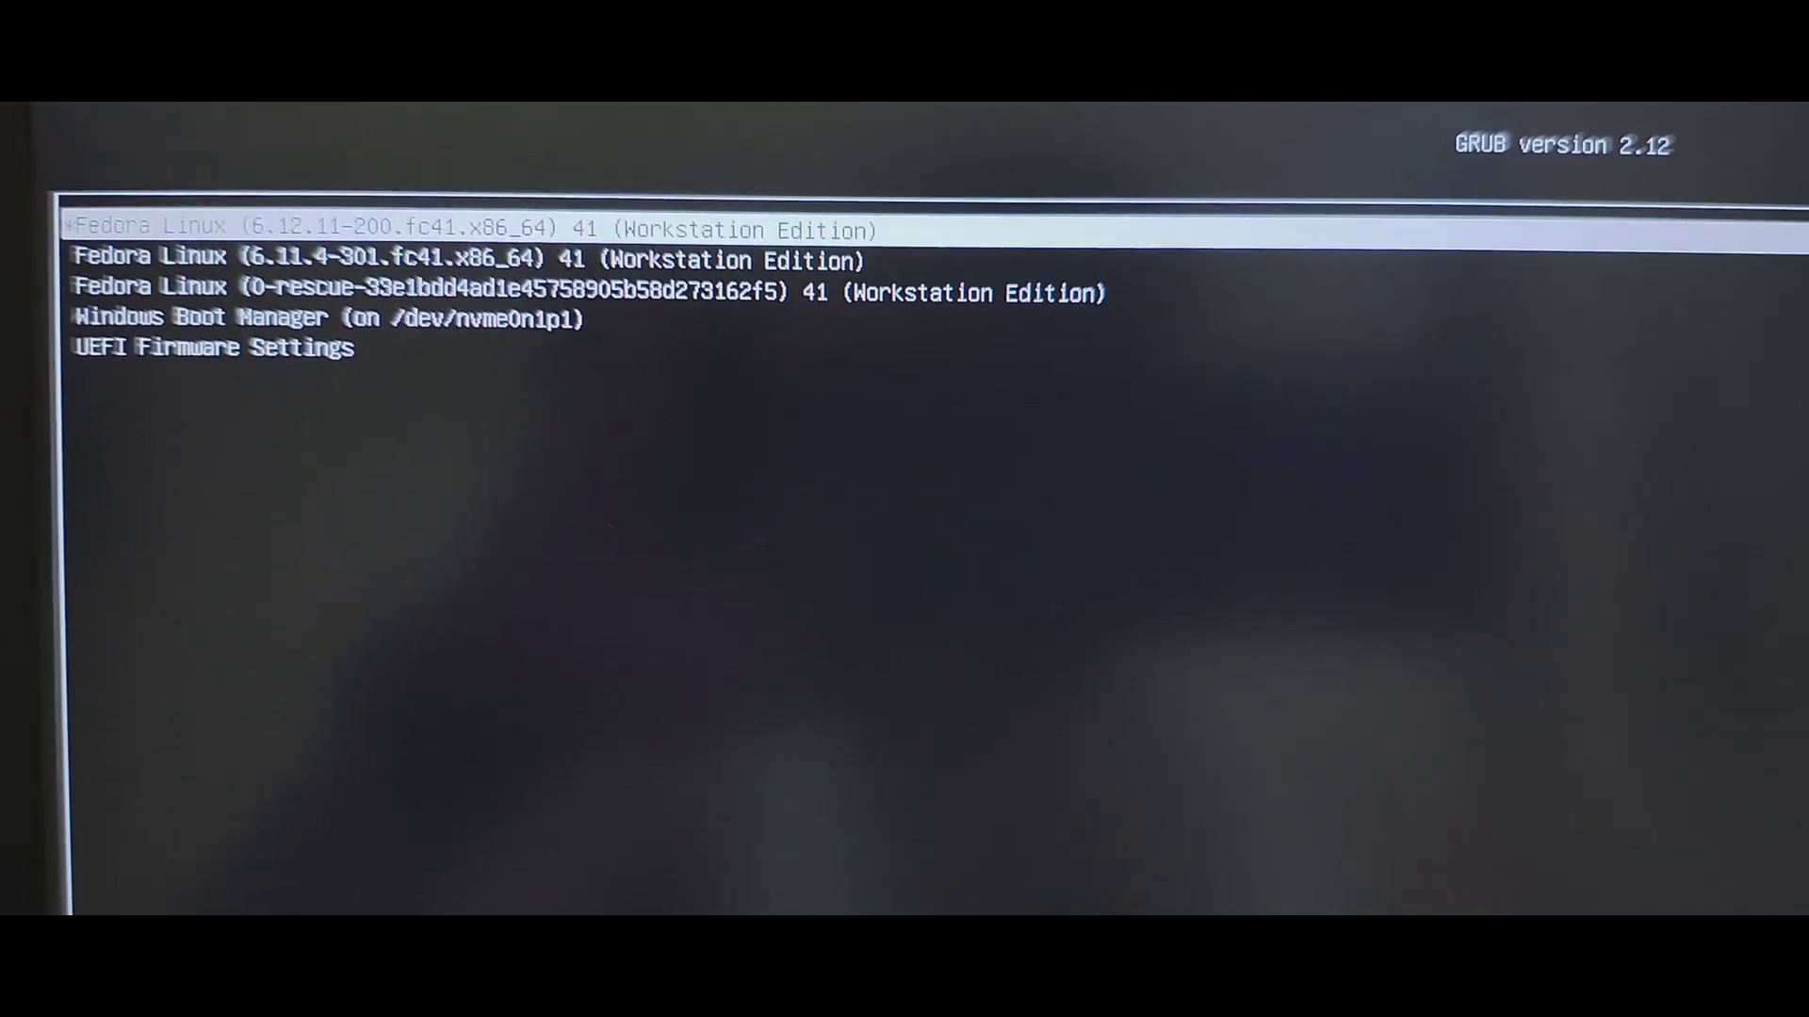
key("Down")
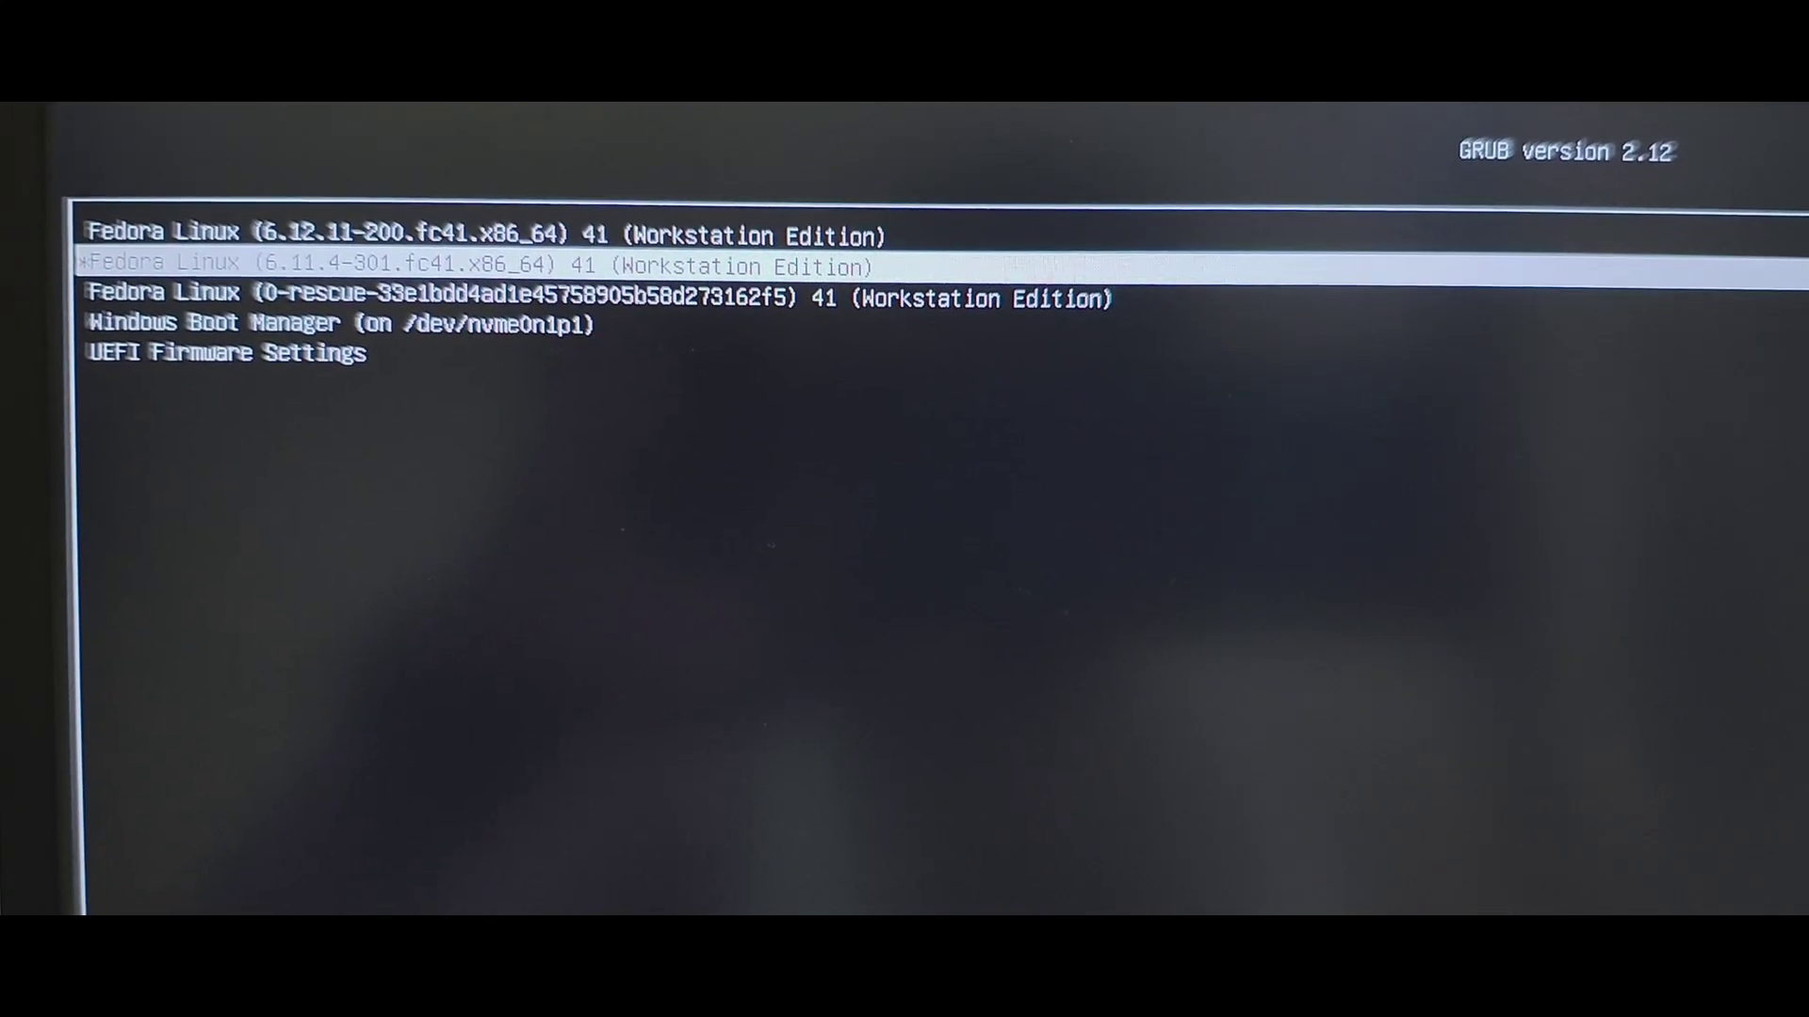
key("Down")
key("Up")
key("Up")
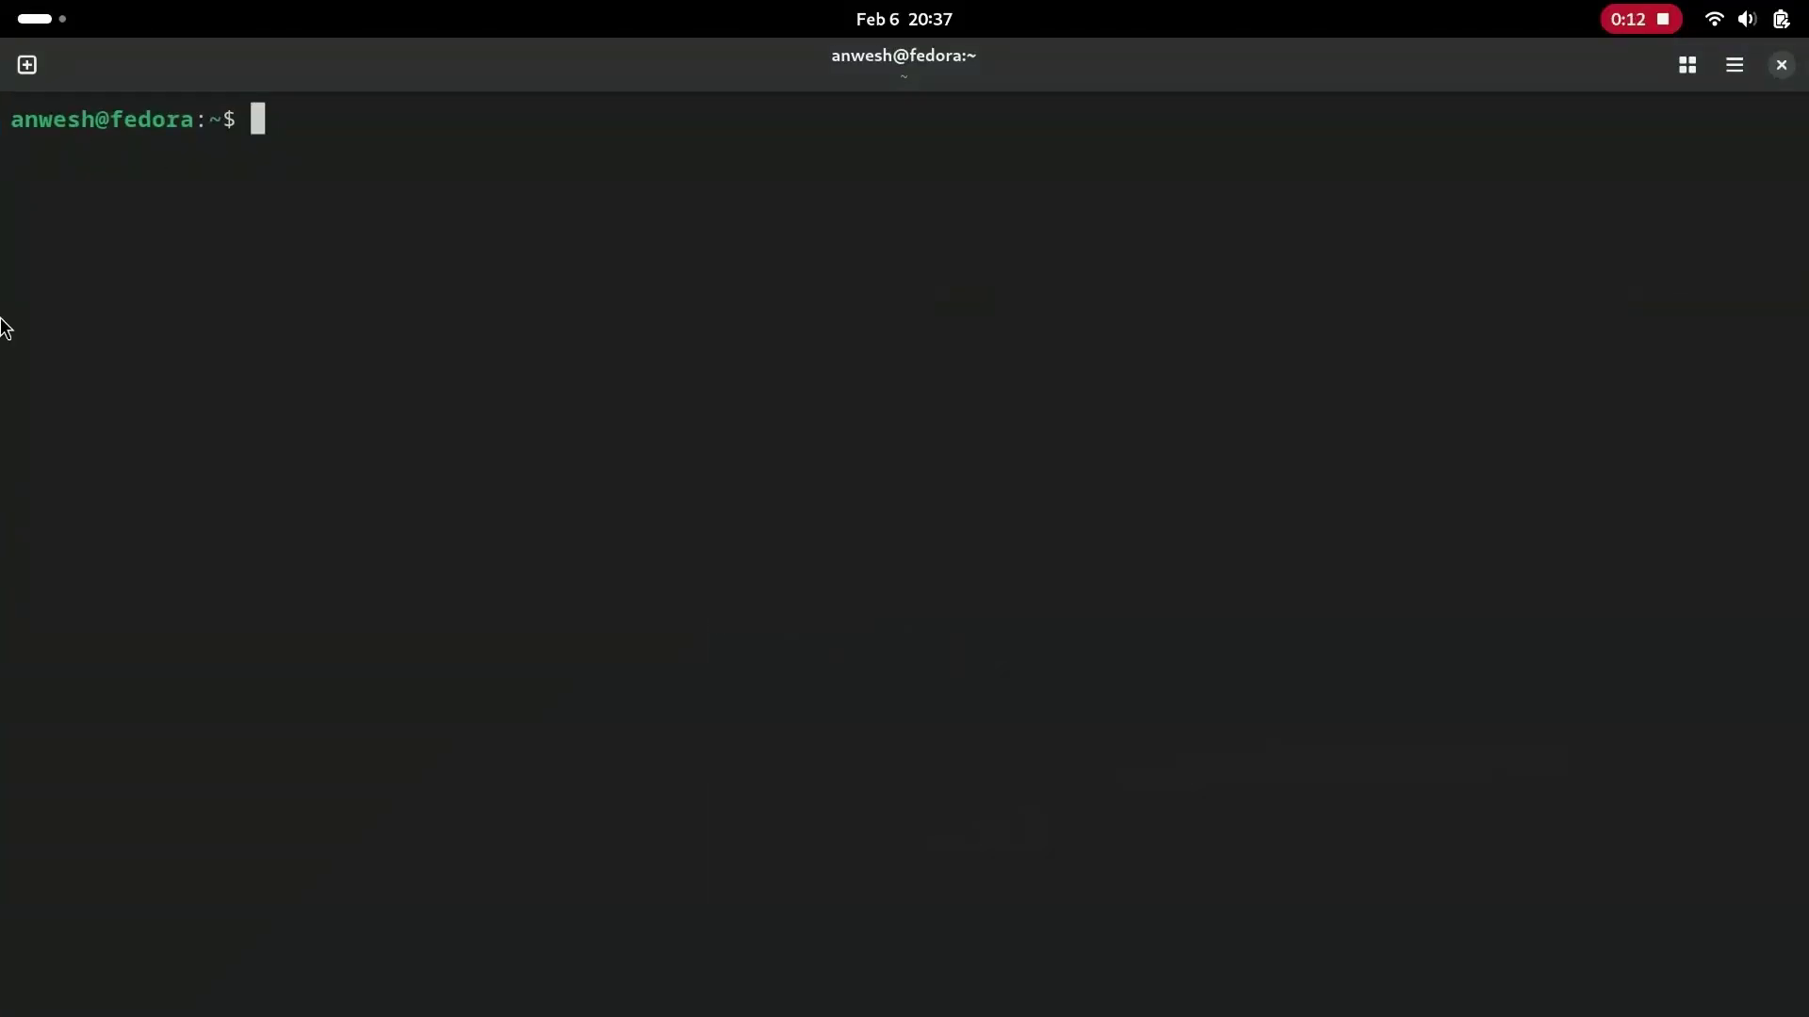
- Open Firefox and search the web for "rpm fusion"
key("super")
key("super")
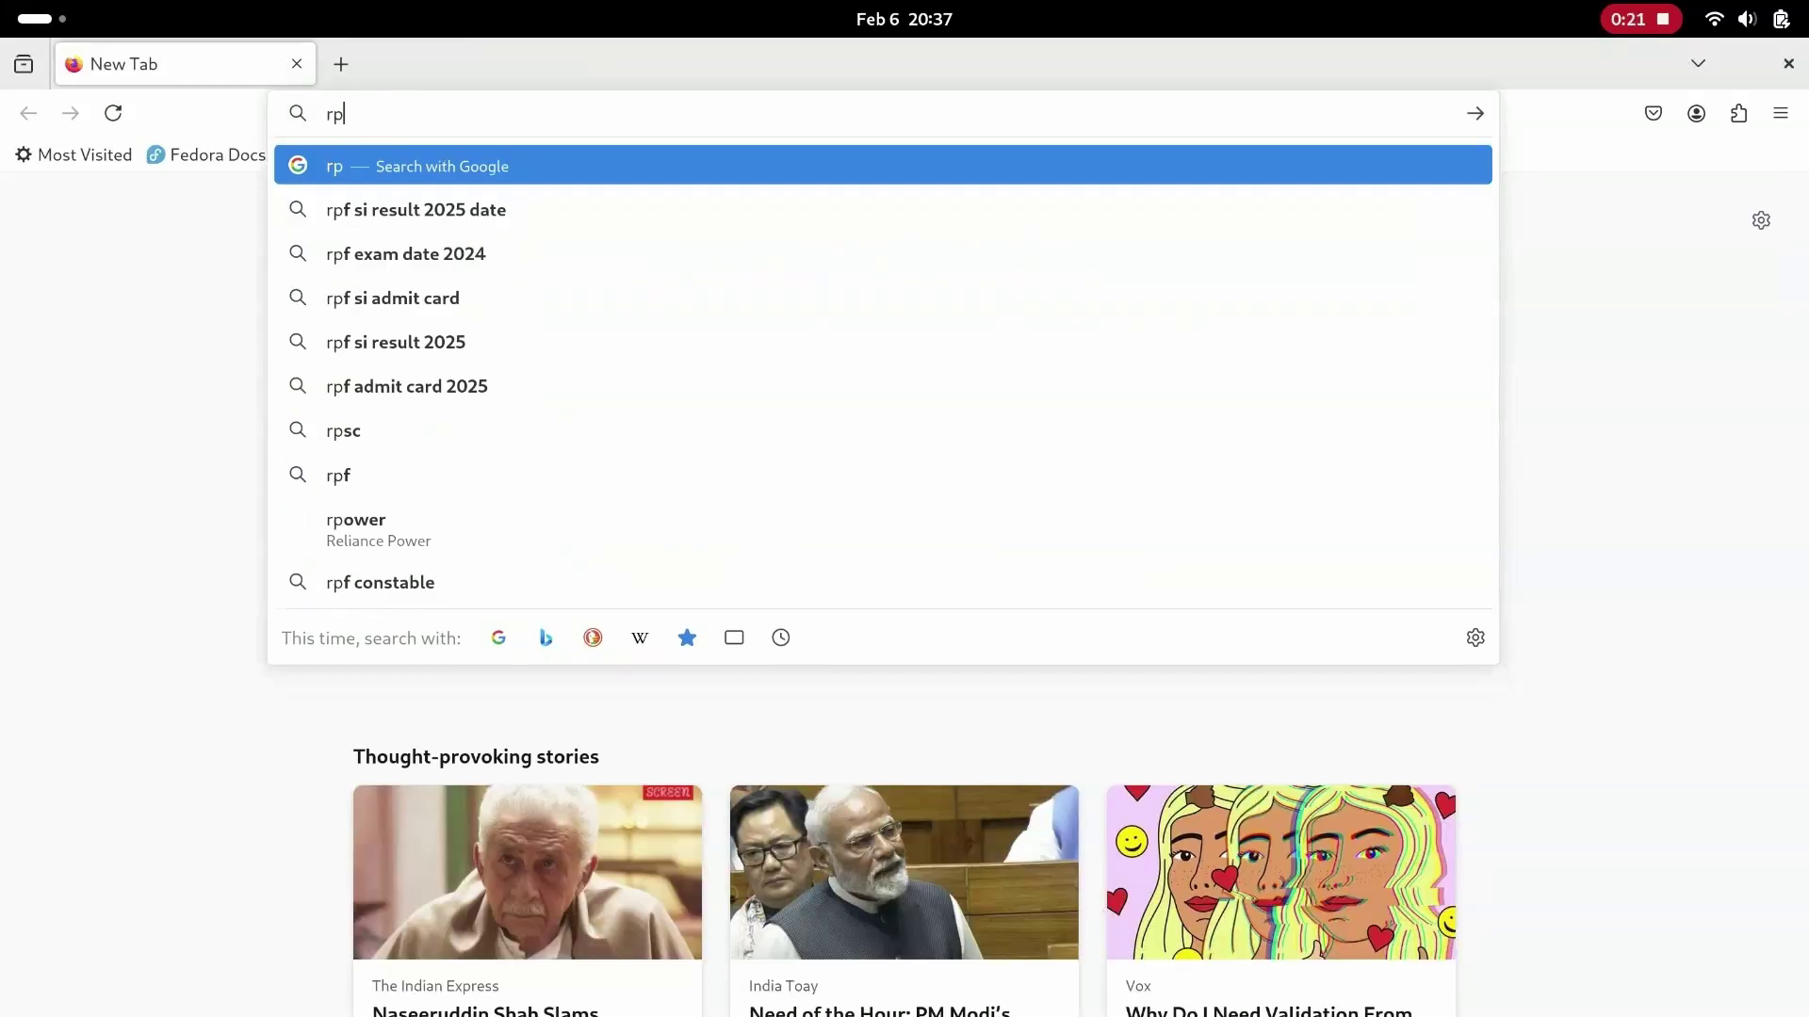
key("BackSpace")
key("BackSpace")
type("rpm fusion")
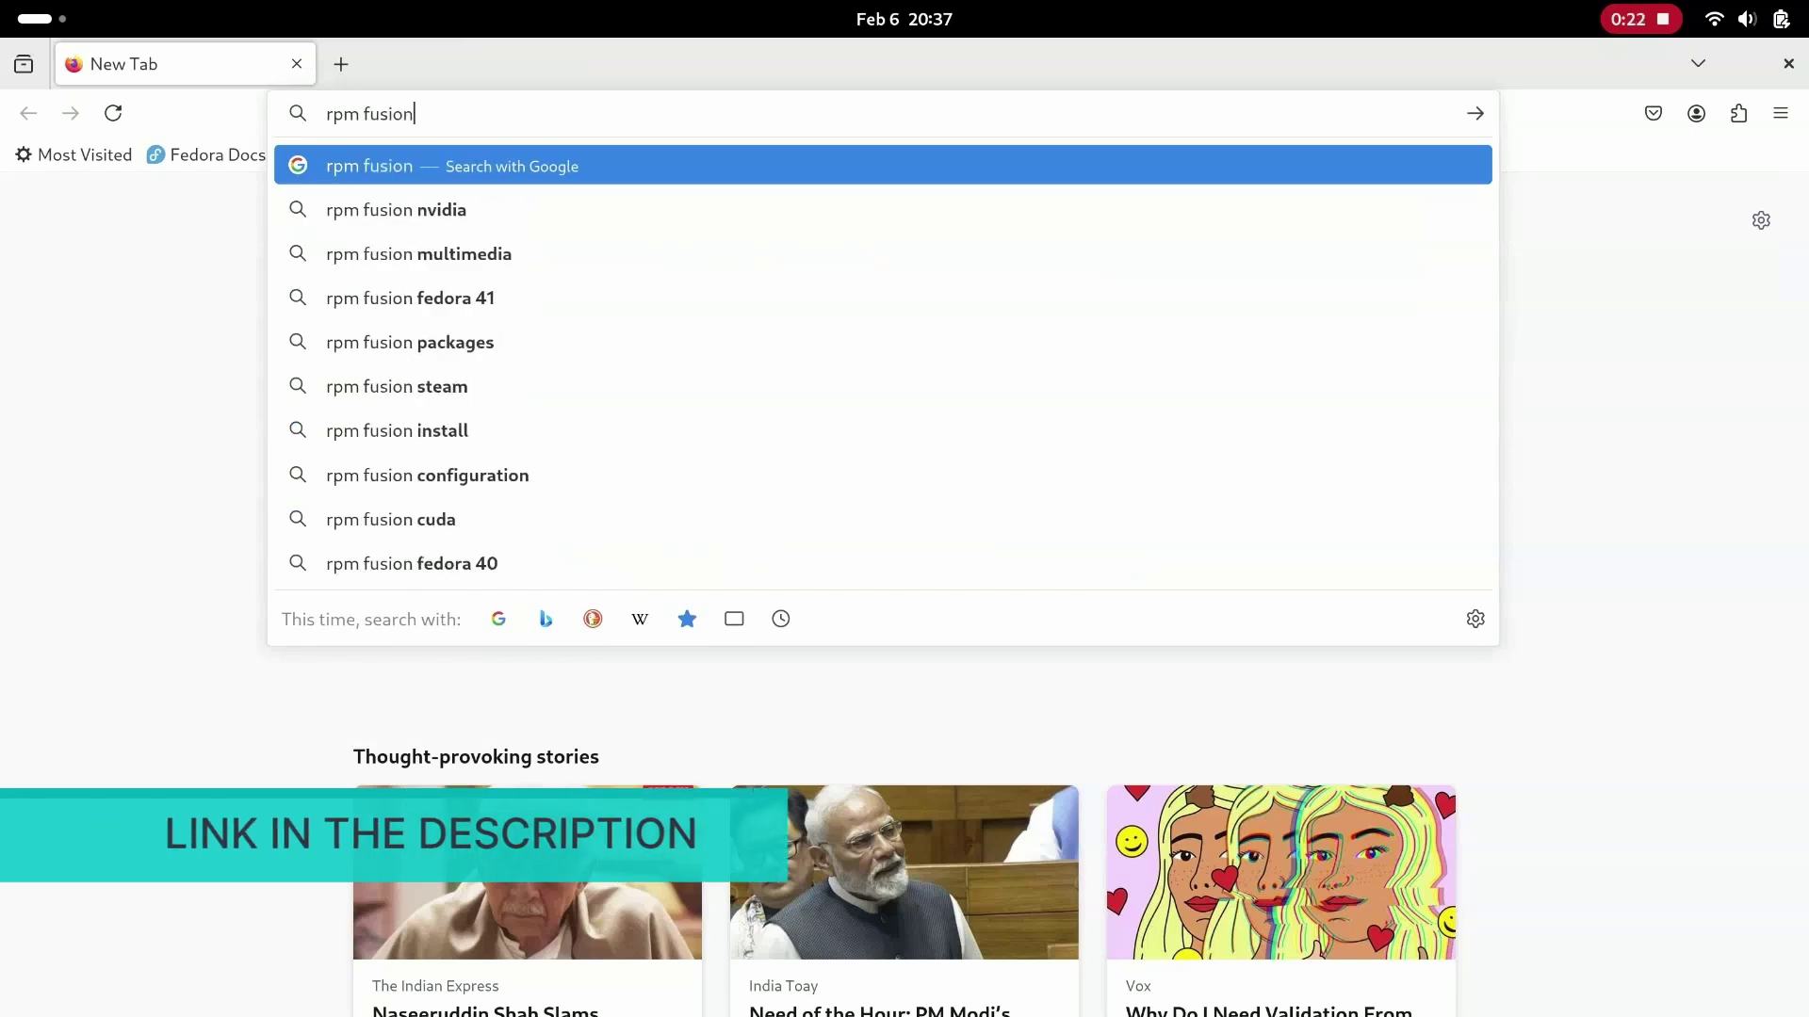
key("Return")
- Open the RPM Fusion website and go to its instructions for enabling RPM Fusion on the system
left_click(463, 426)
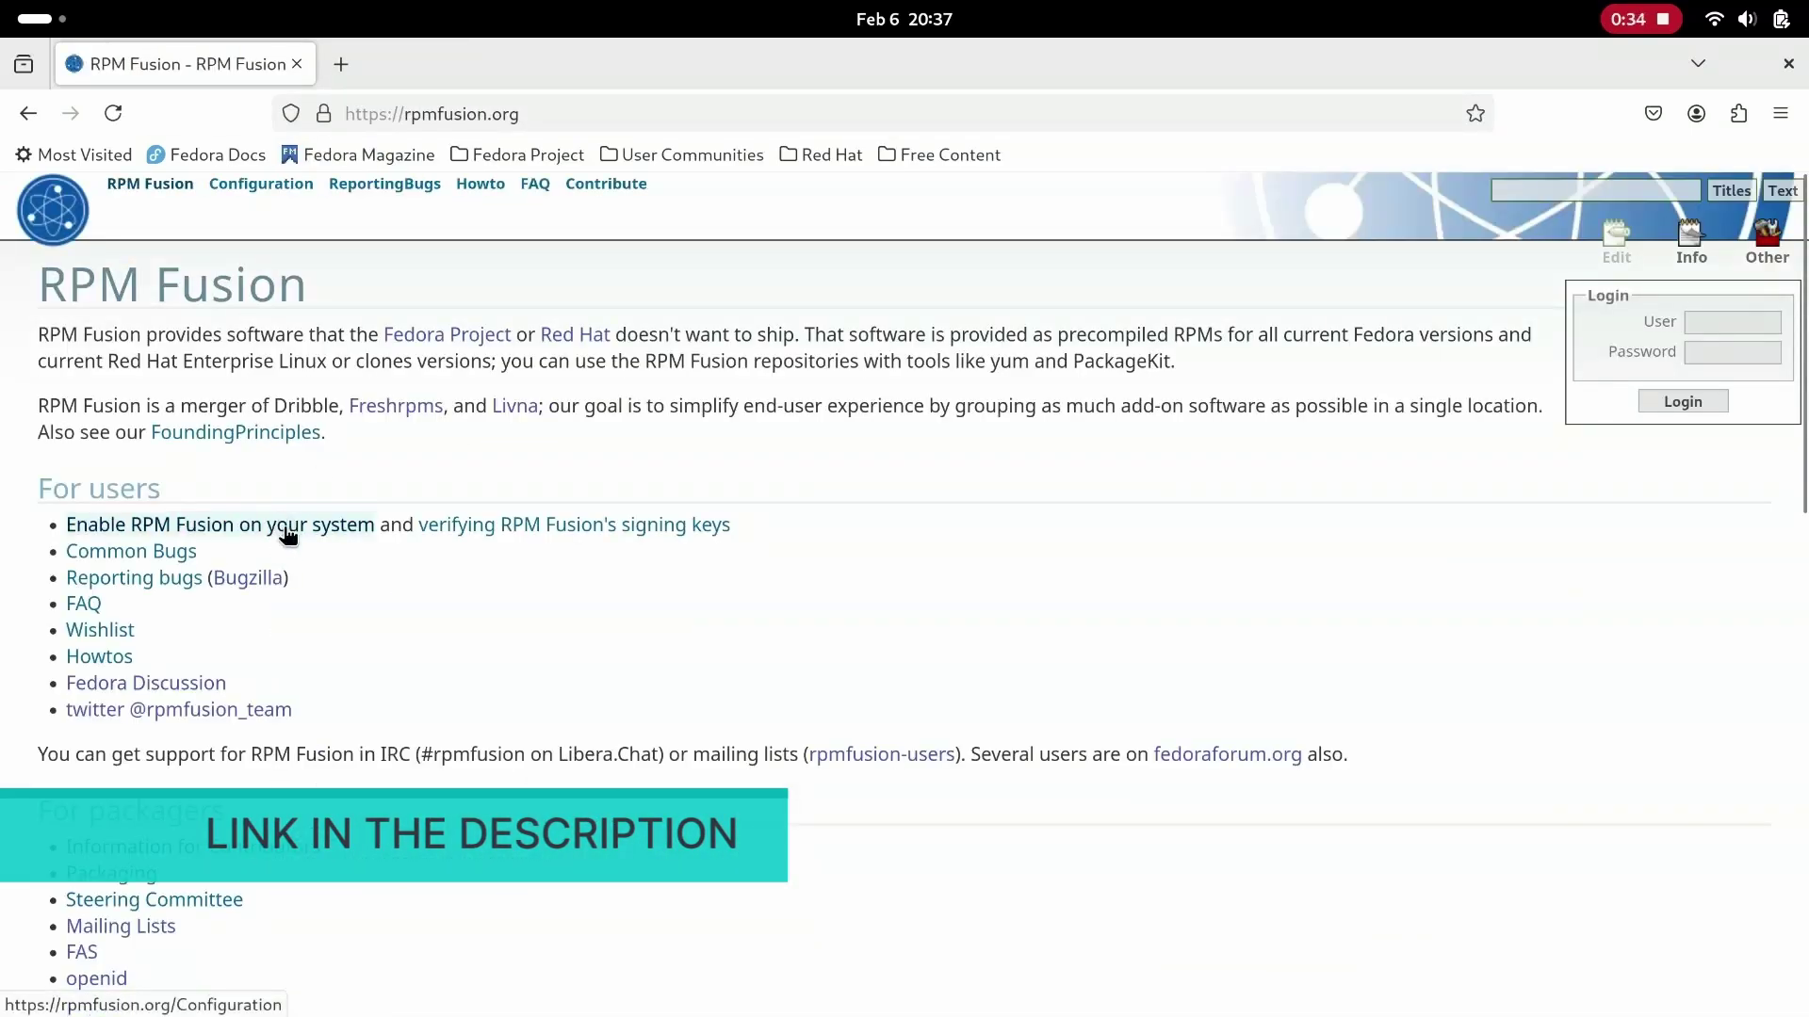
left_click(288, 534)
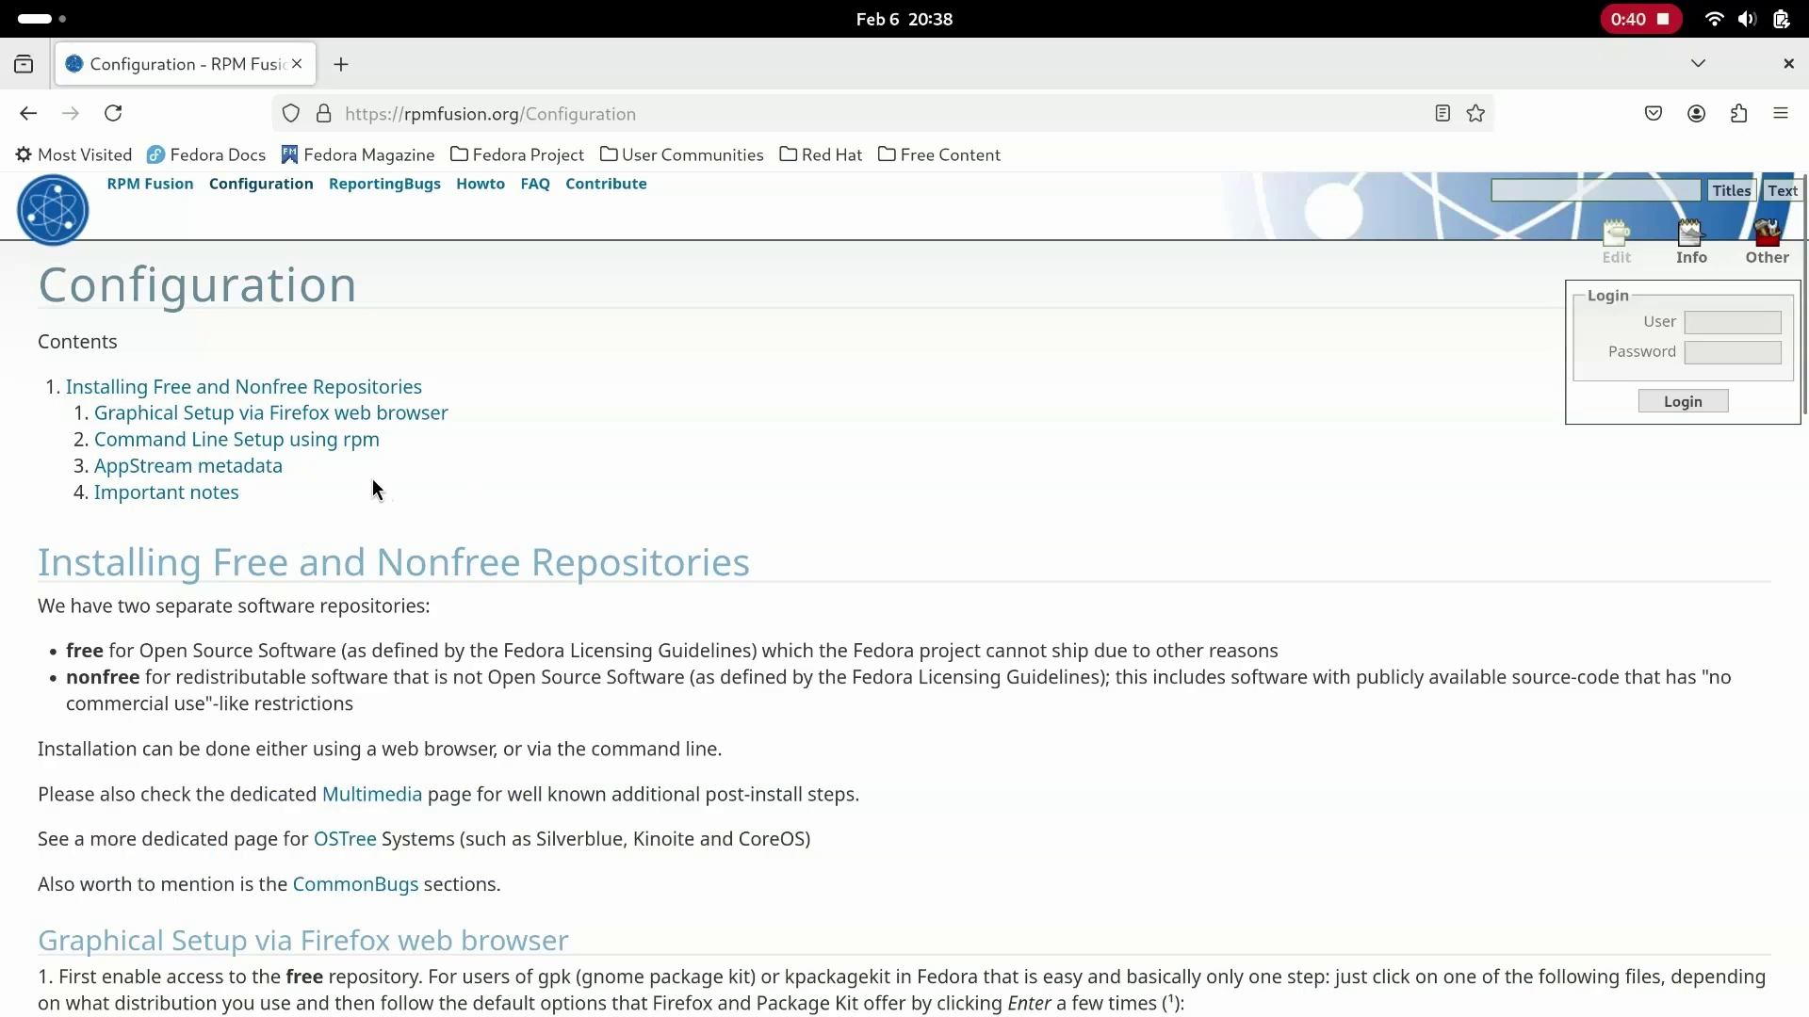
- Copy the "Fedora with dnf" command for the free and nonfree repositories from the Command Line Setup section
scroll(495, 526, "down", 15)
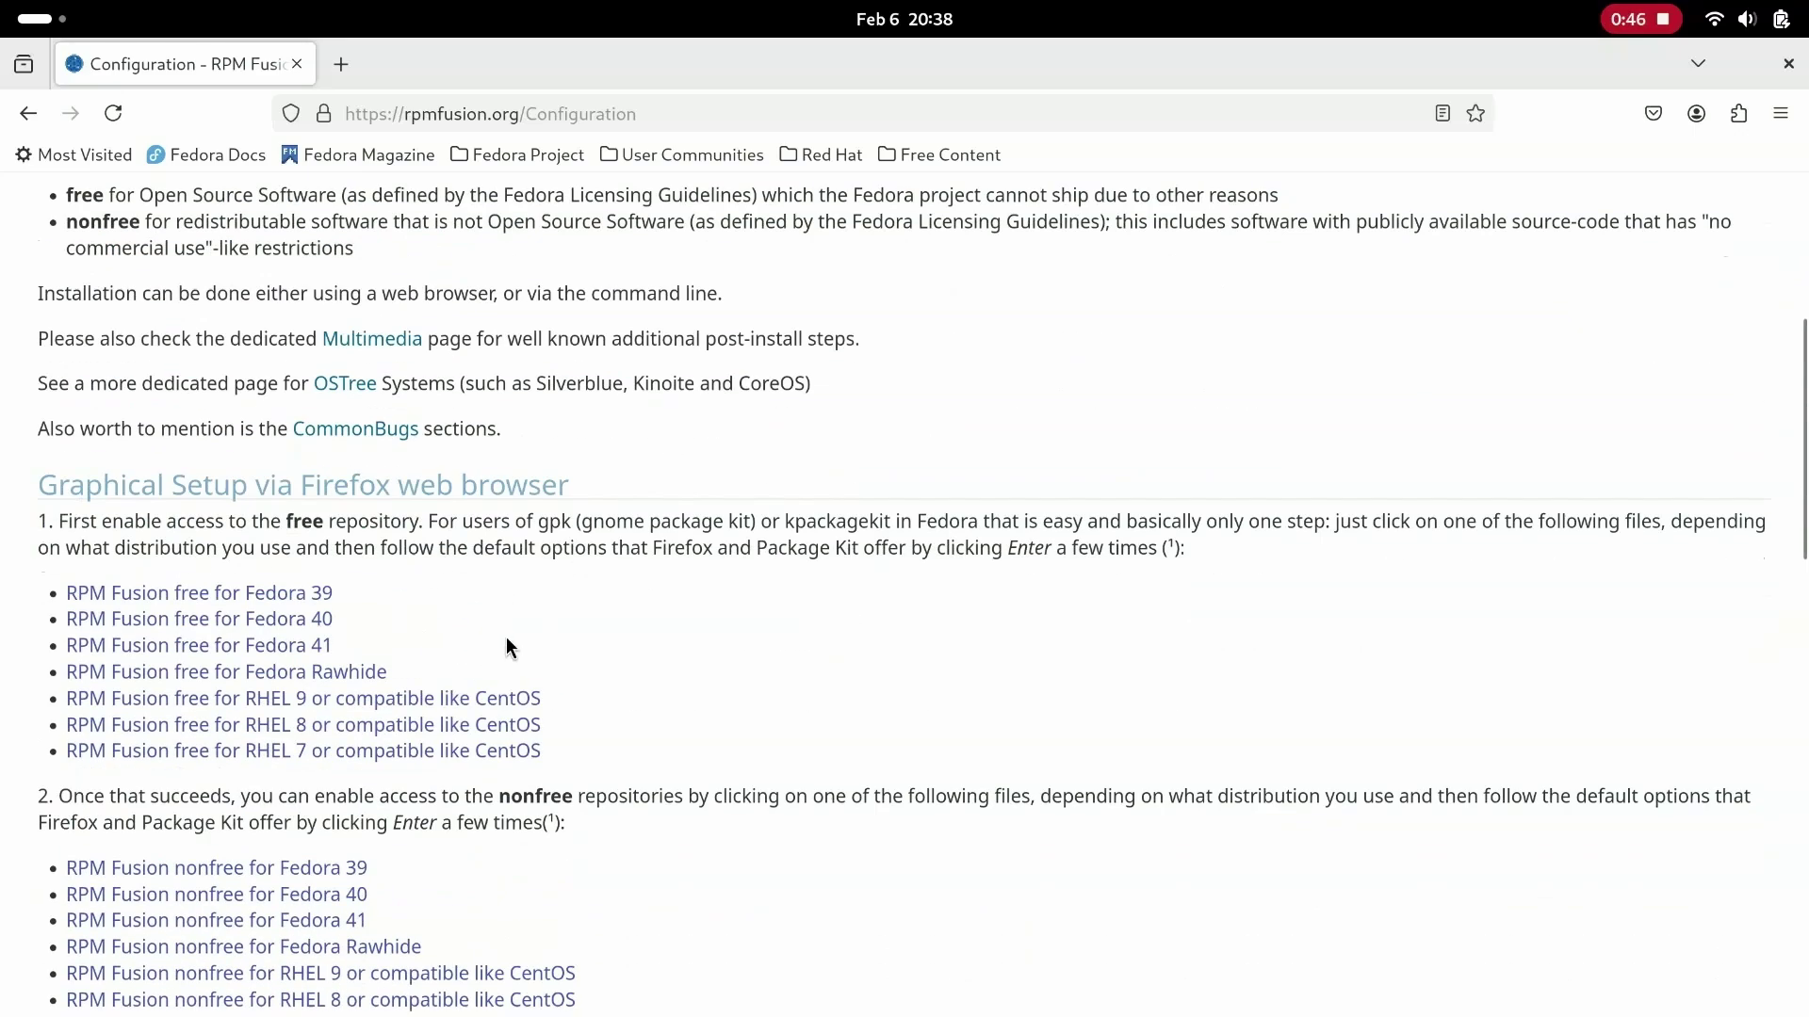
left_click_drag(68, 367, 769, 396)
key("super+c")
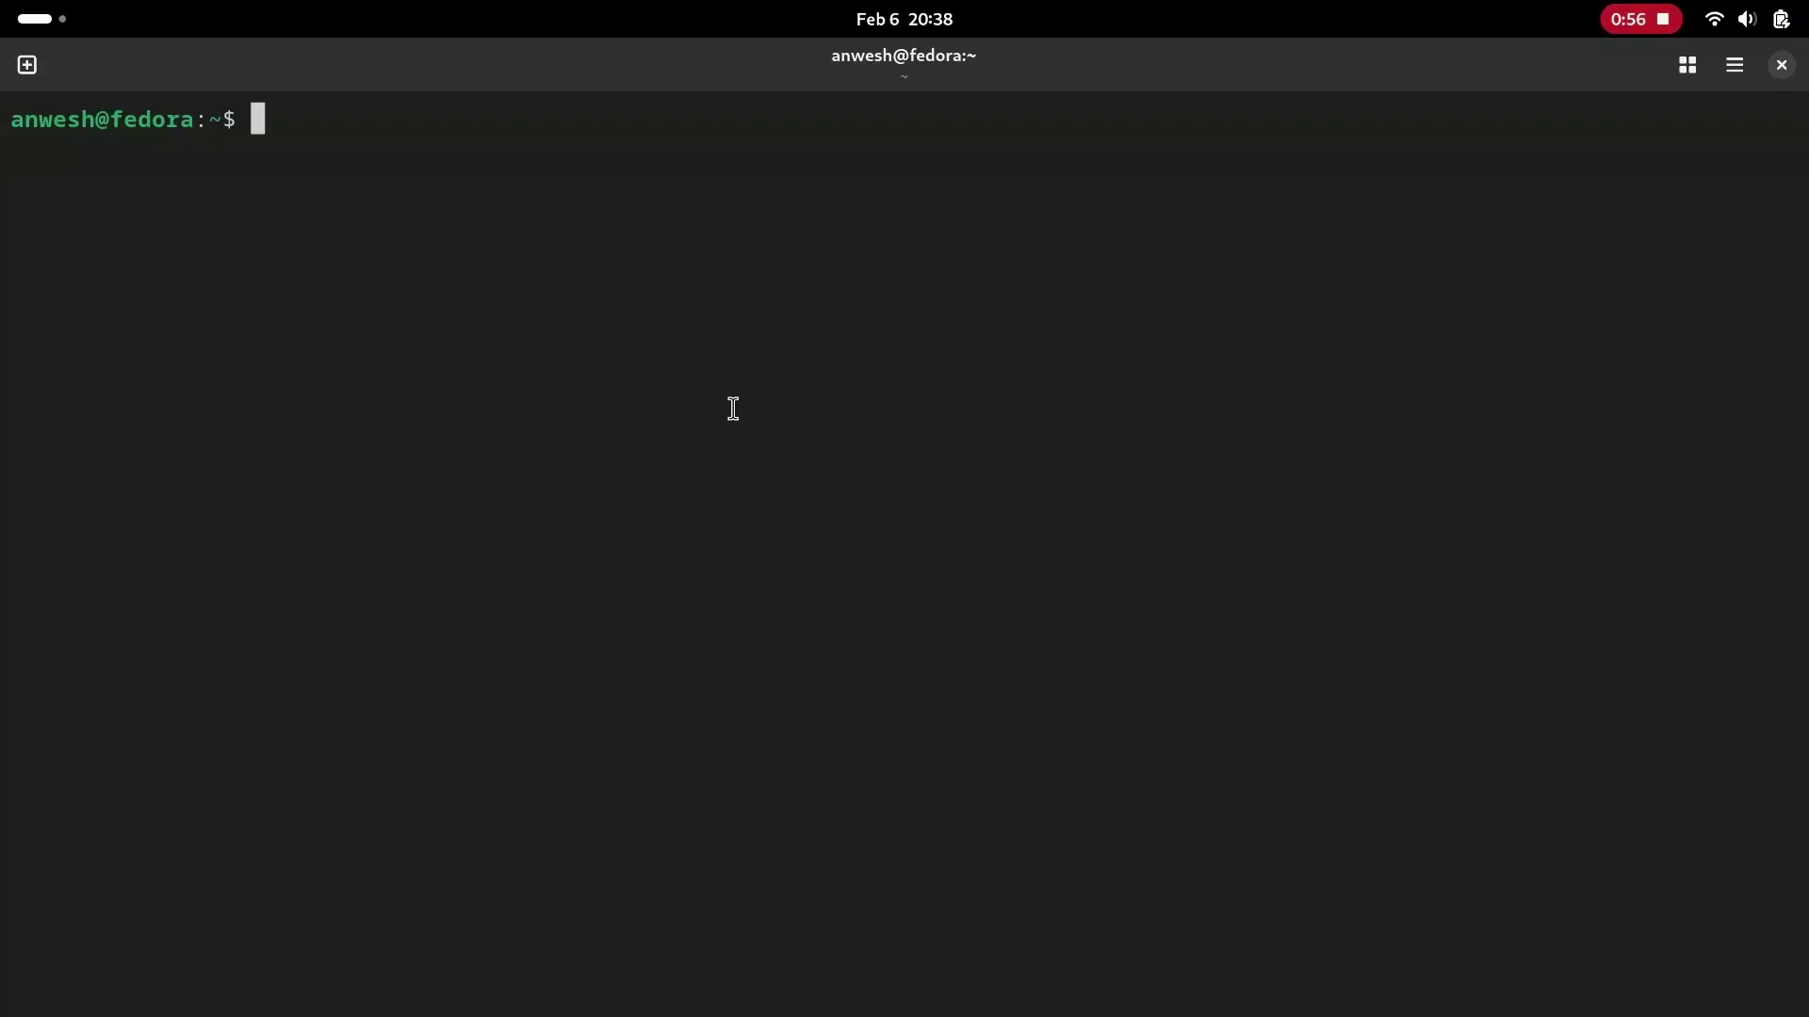
- Run the copied sudo dnf install command in the terminal, authenticate with the account password, and accept the installation with y
right_click(722, 404)
left_click(792, 517)
key("Return")
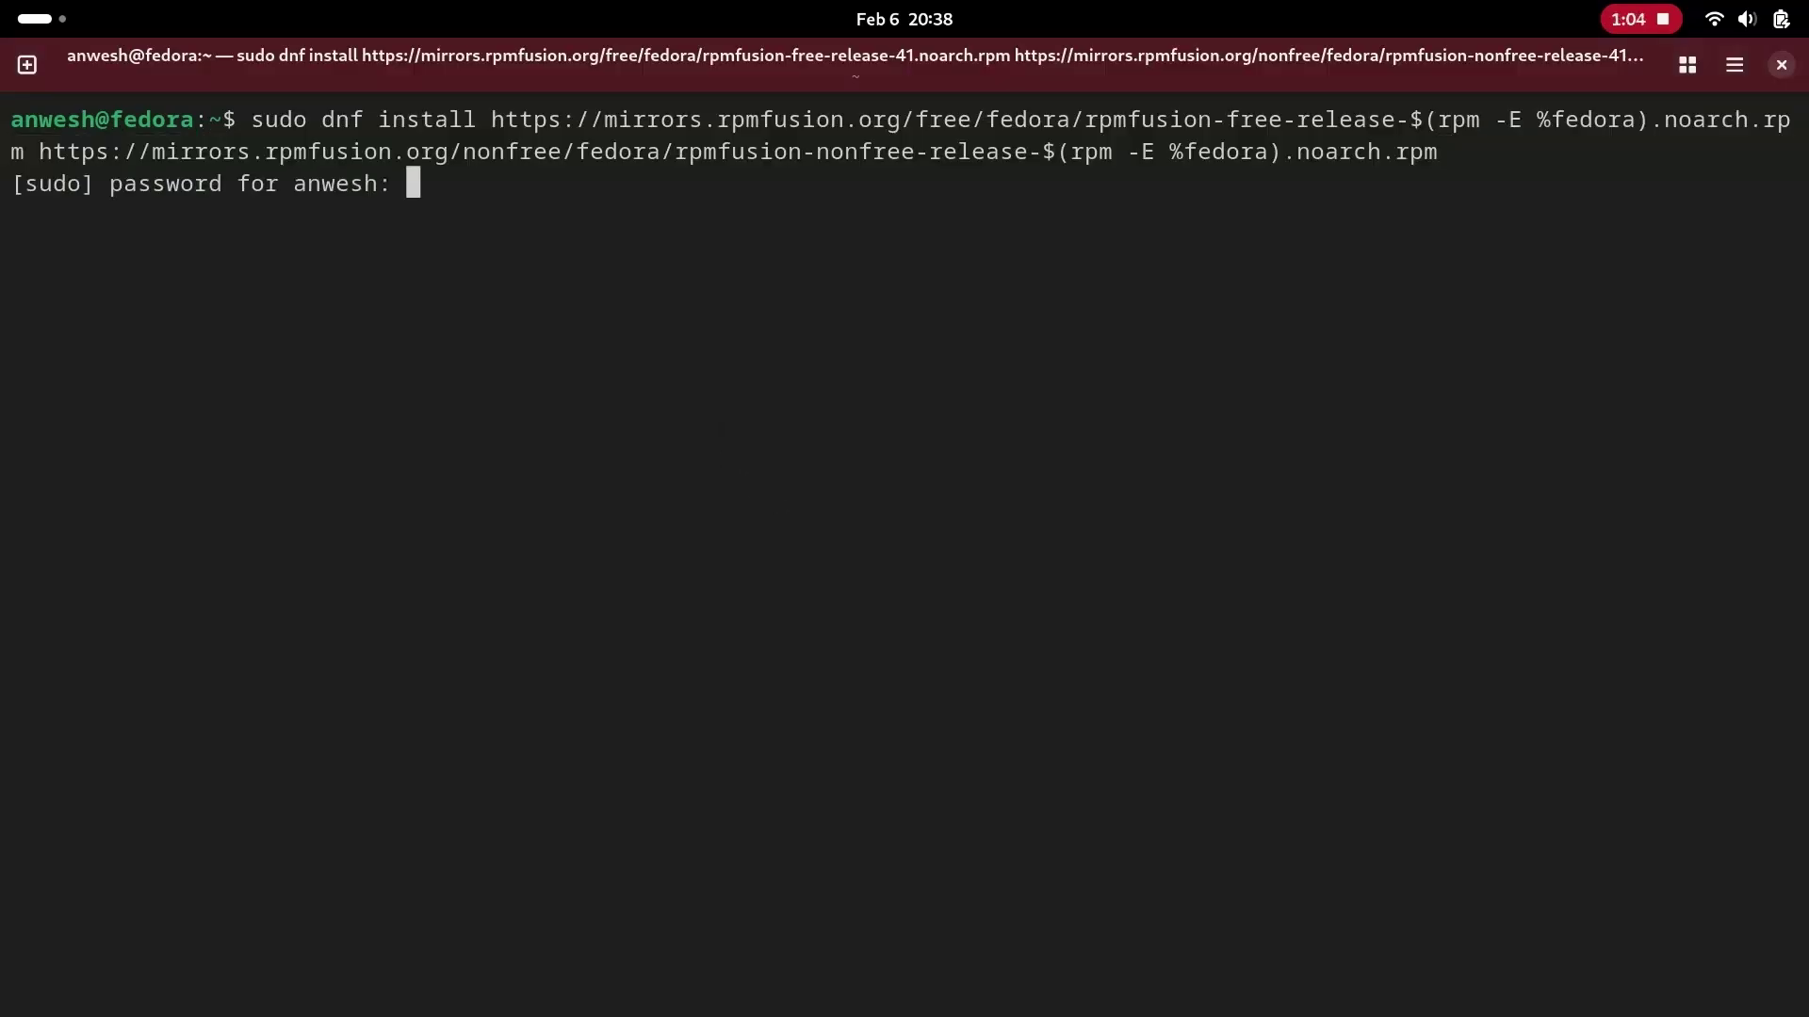
type("y")
key("Return")
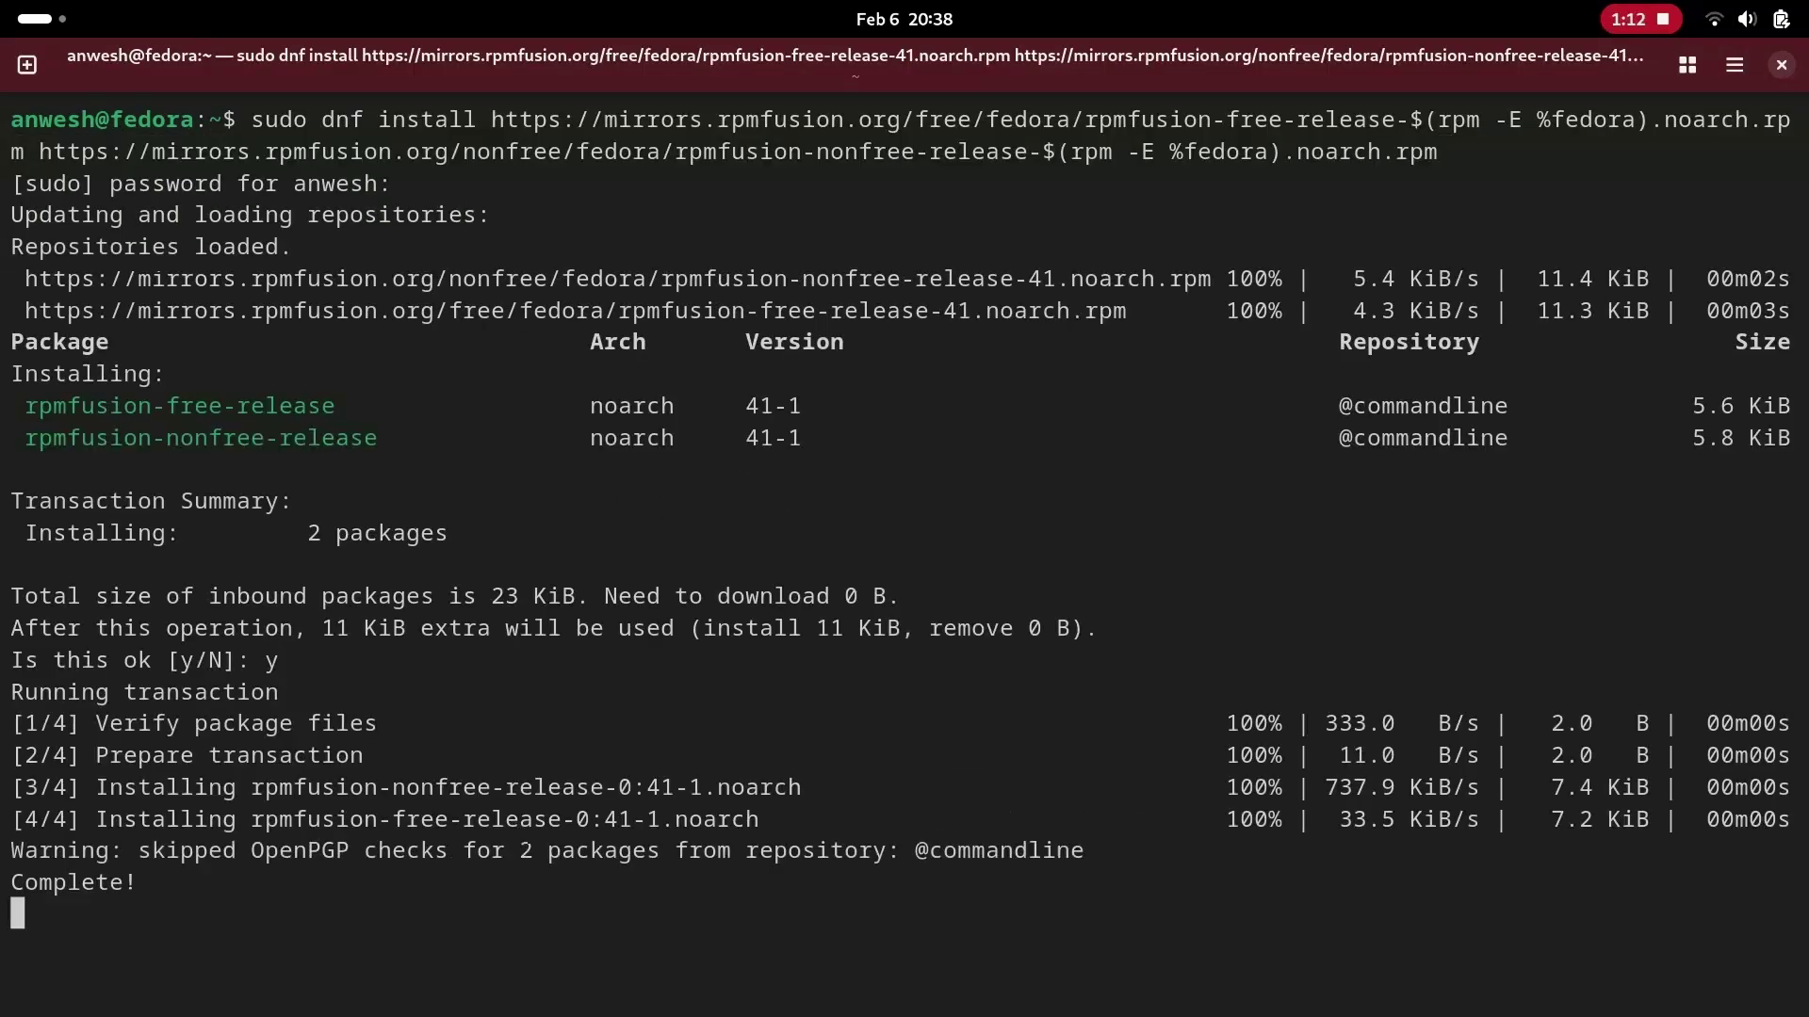
- Copy the Fedora 41 openh264 command from the RPM Fusion page and run sudo dnf config-manager setopt fedora-cisco-openh264.enabled=1 in the terminal
key("alt+Tab")
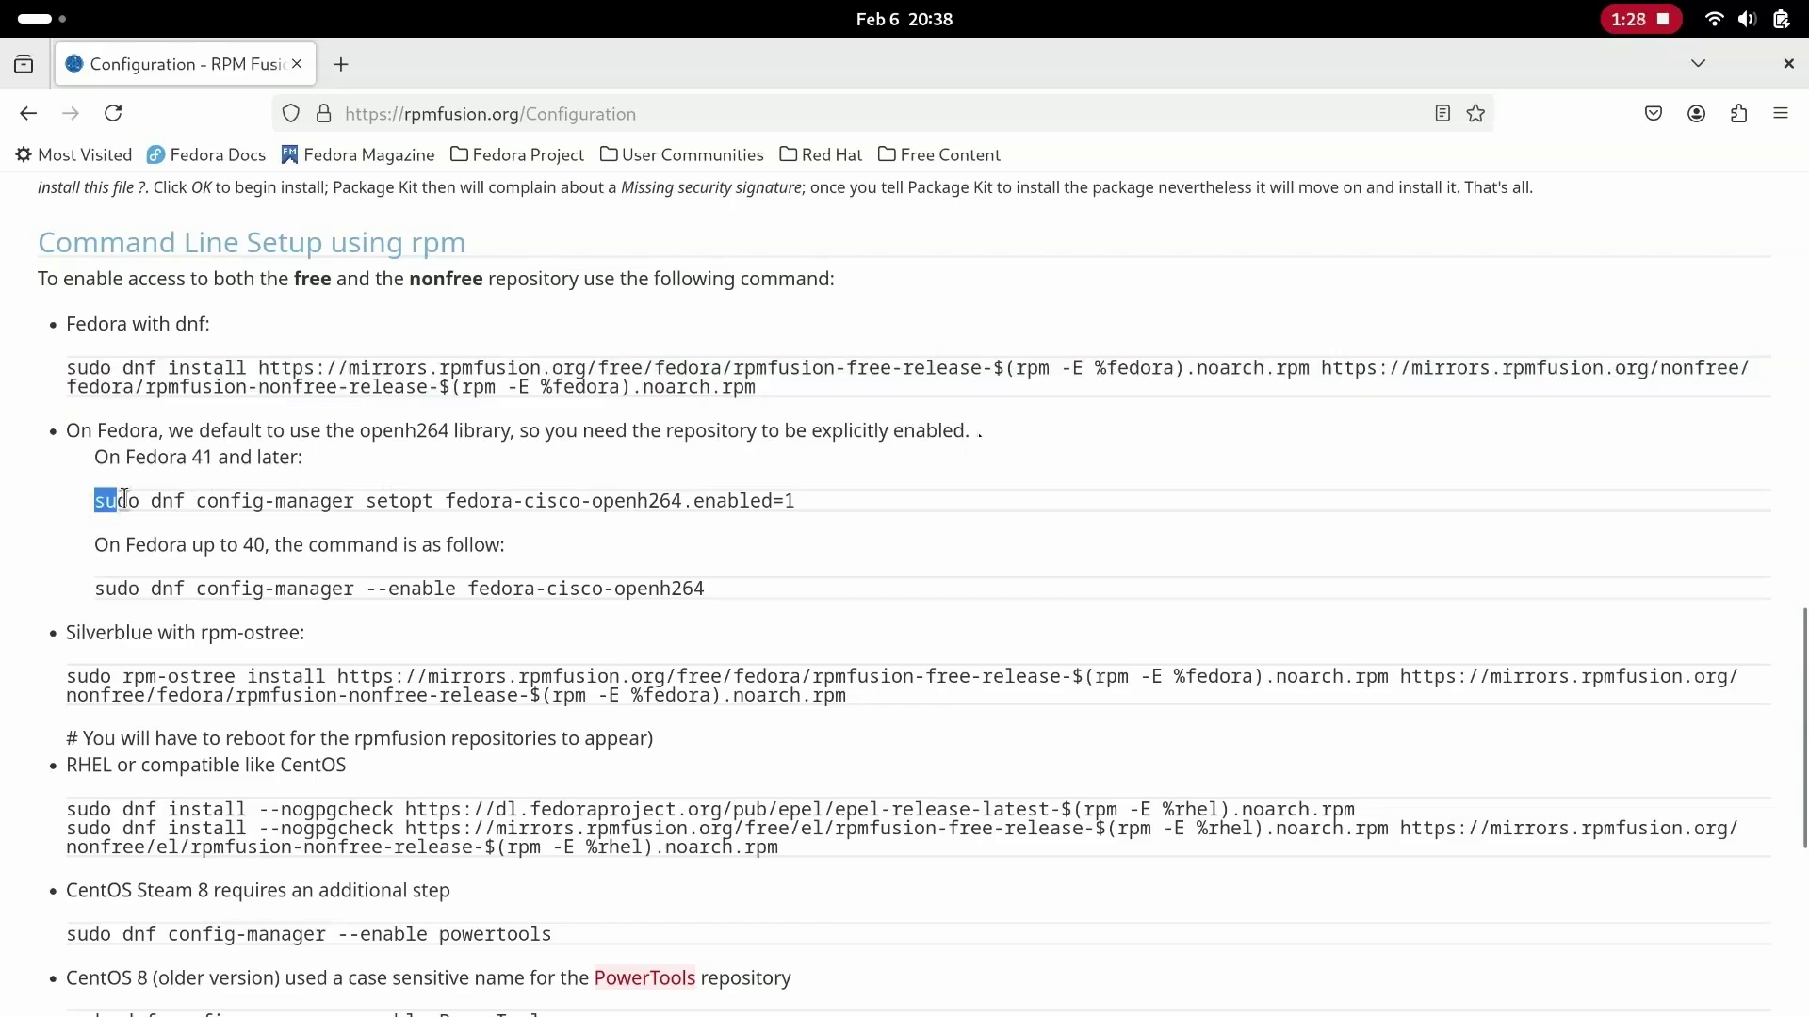
left_click_drag(97, 498, 784, 490)
key("ctrl+c")
key("alt+Tab")
key("ctrl+shift+v")
key("Return")
- List the contents of /etc/yum.repos.d/ in the terminal to check the repository files
type("ls .e")
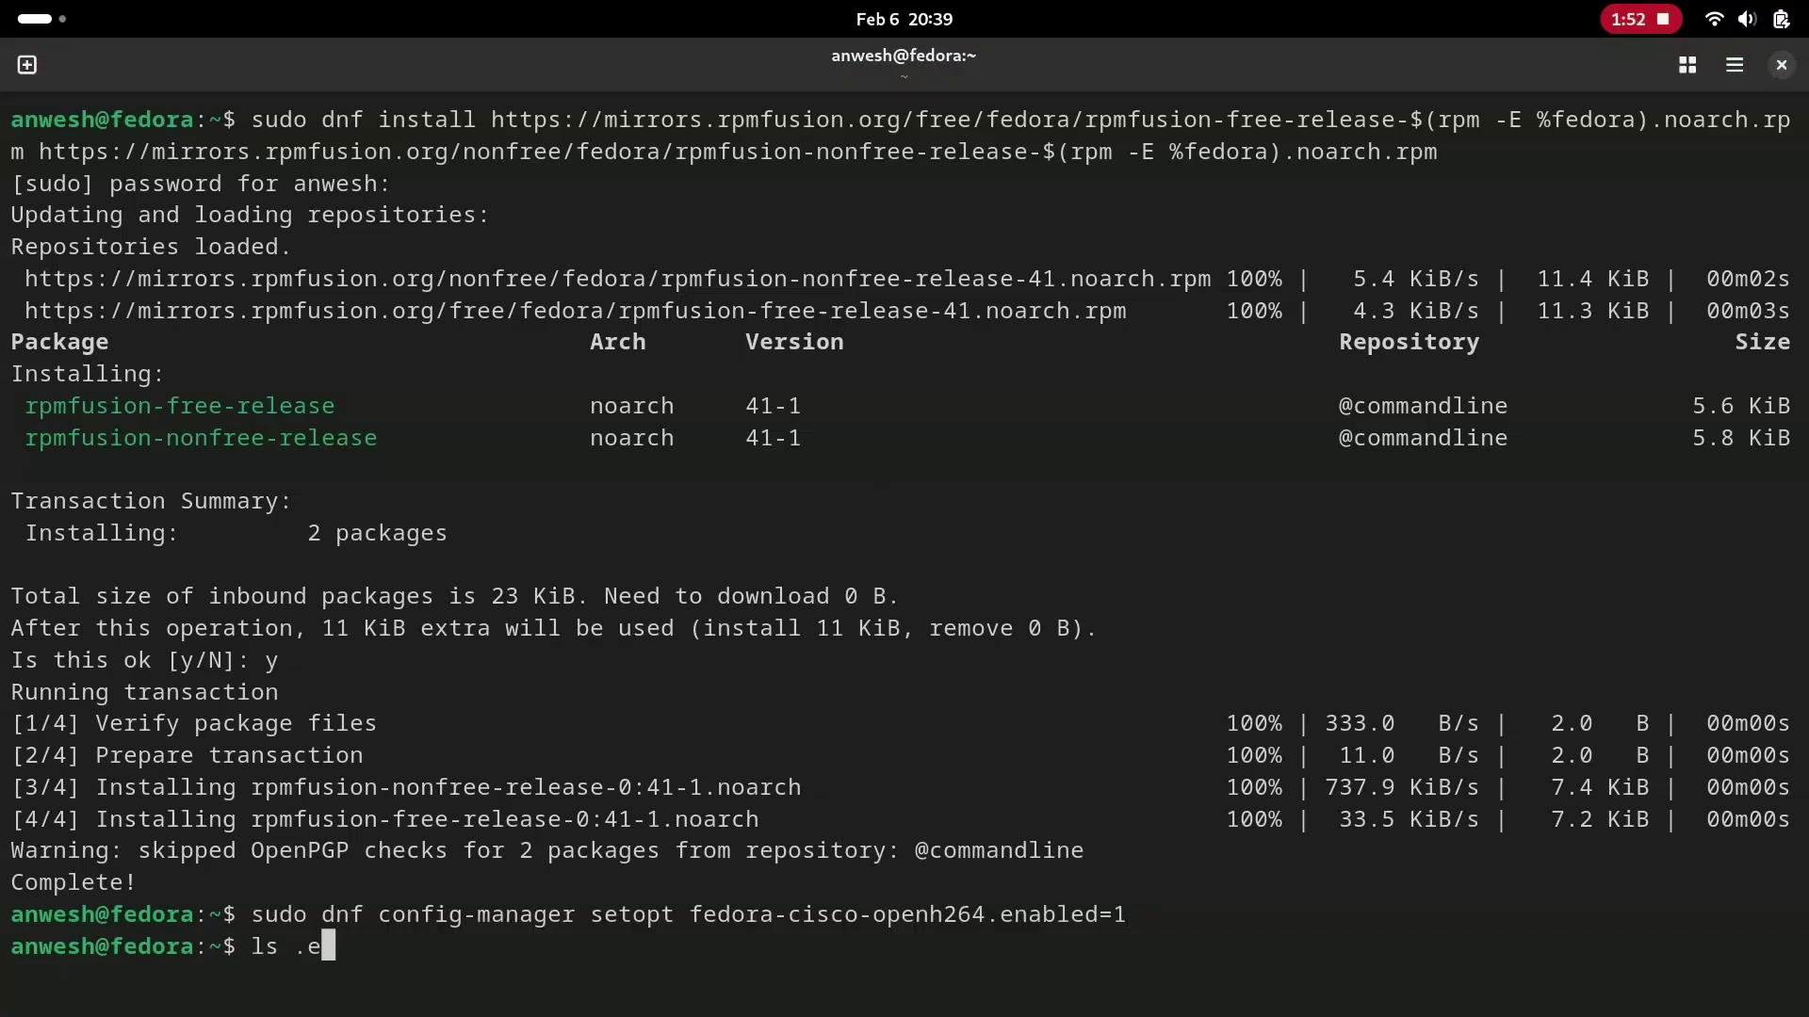
key("BackSpace")
key("BackSpace")
type("/etc/yum.repos.d/")
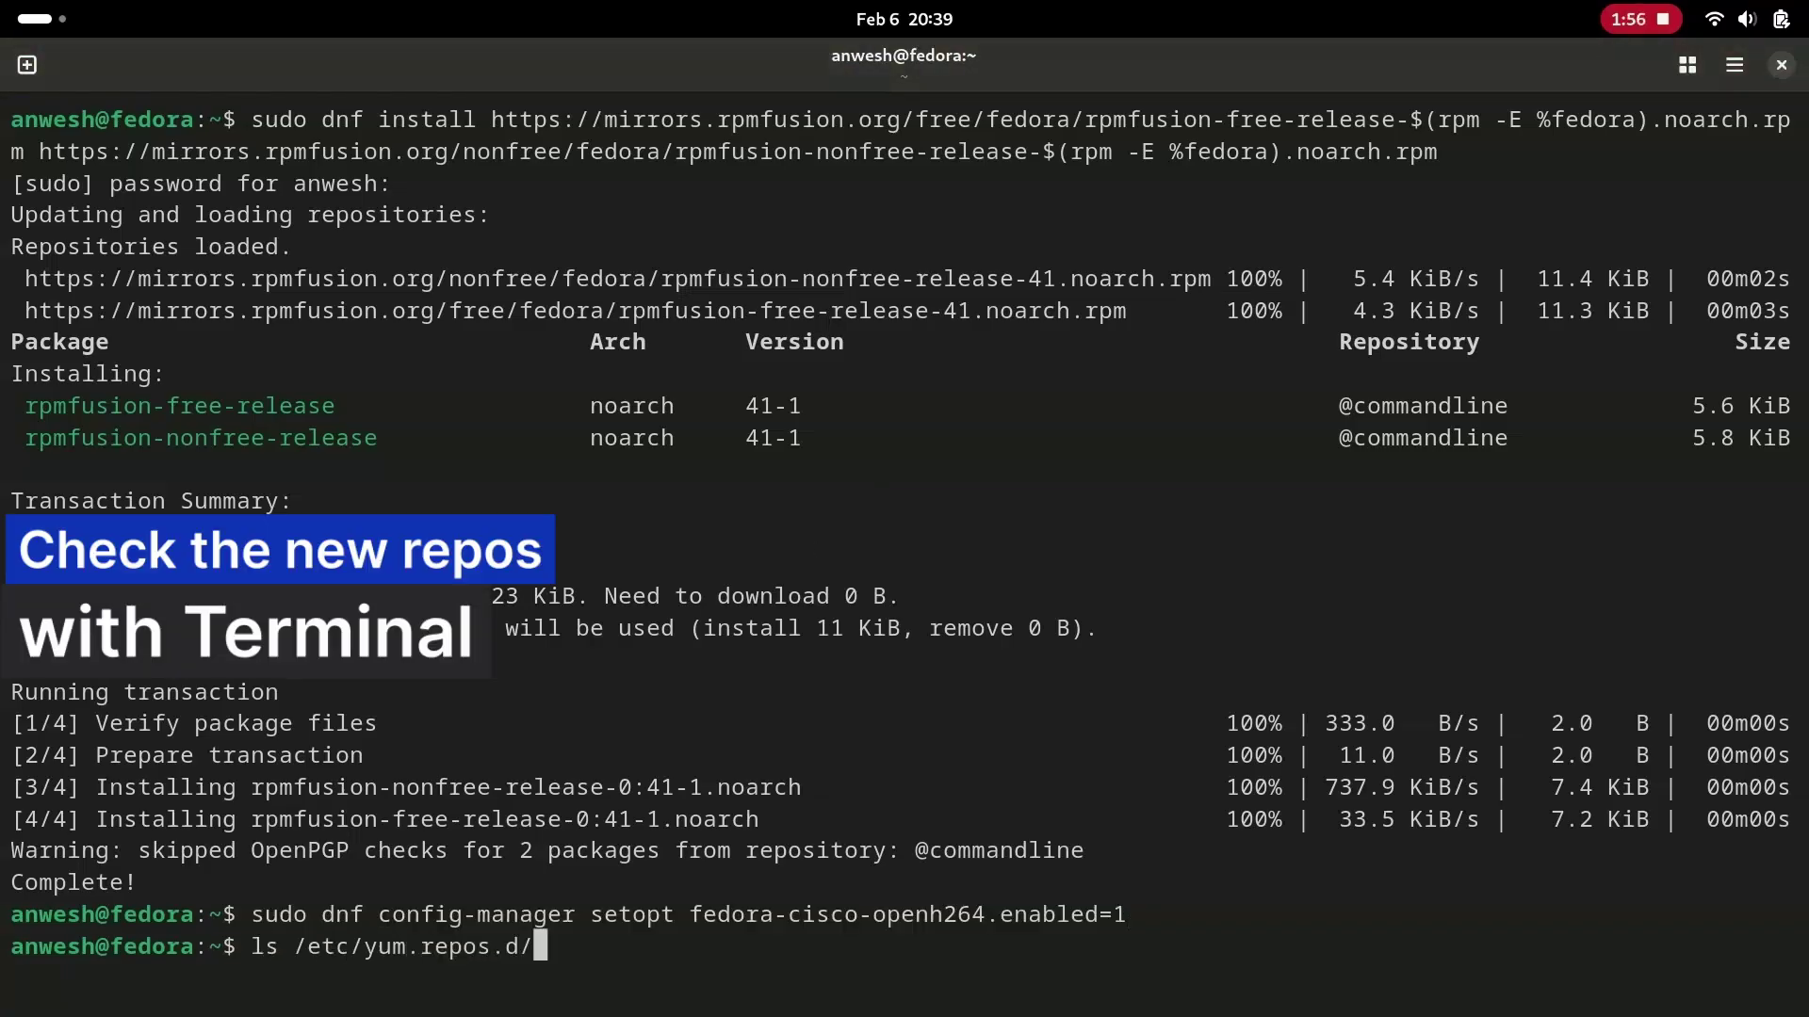
key("Return")
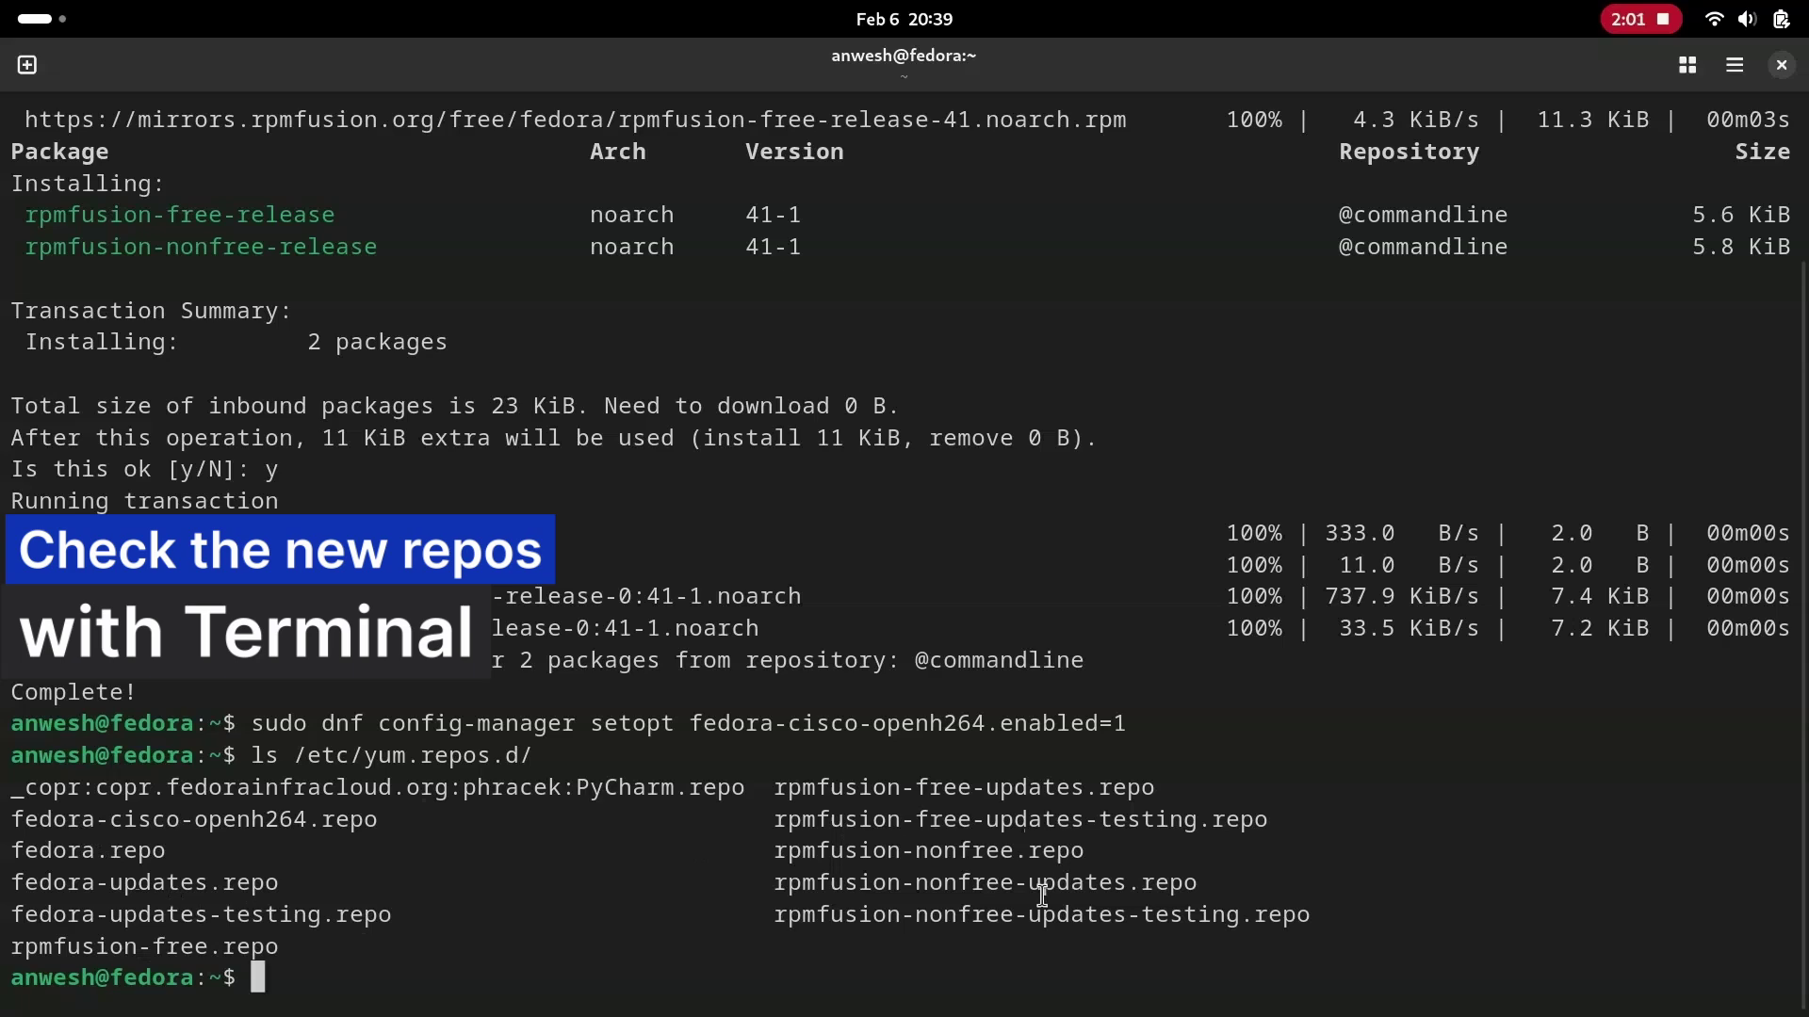
- Switch to GNOME Software, review the Software Repositories list for the RPM Fusion and openh264 entries, and close it
key("super")
type("soft")
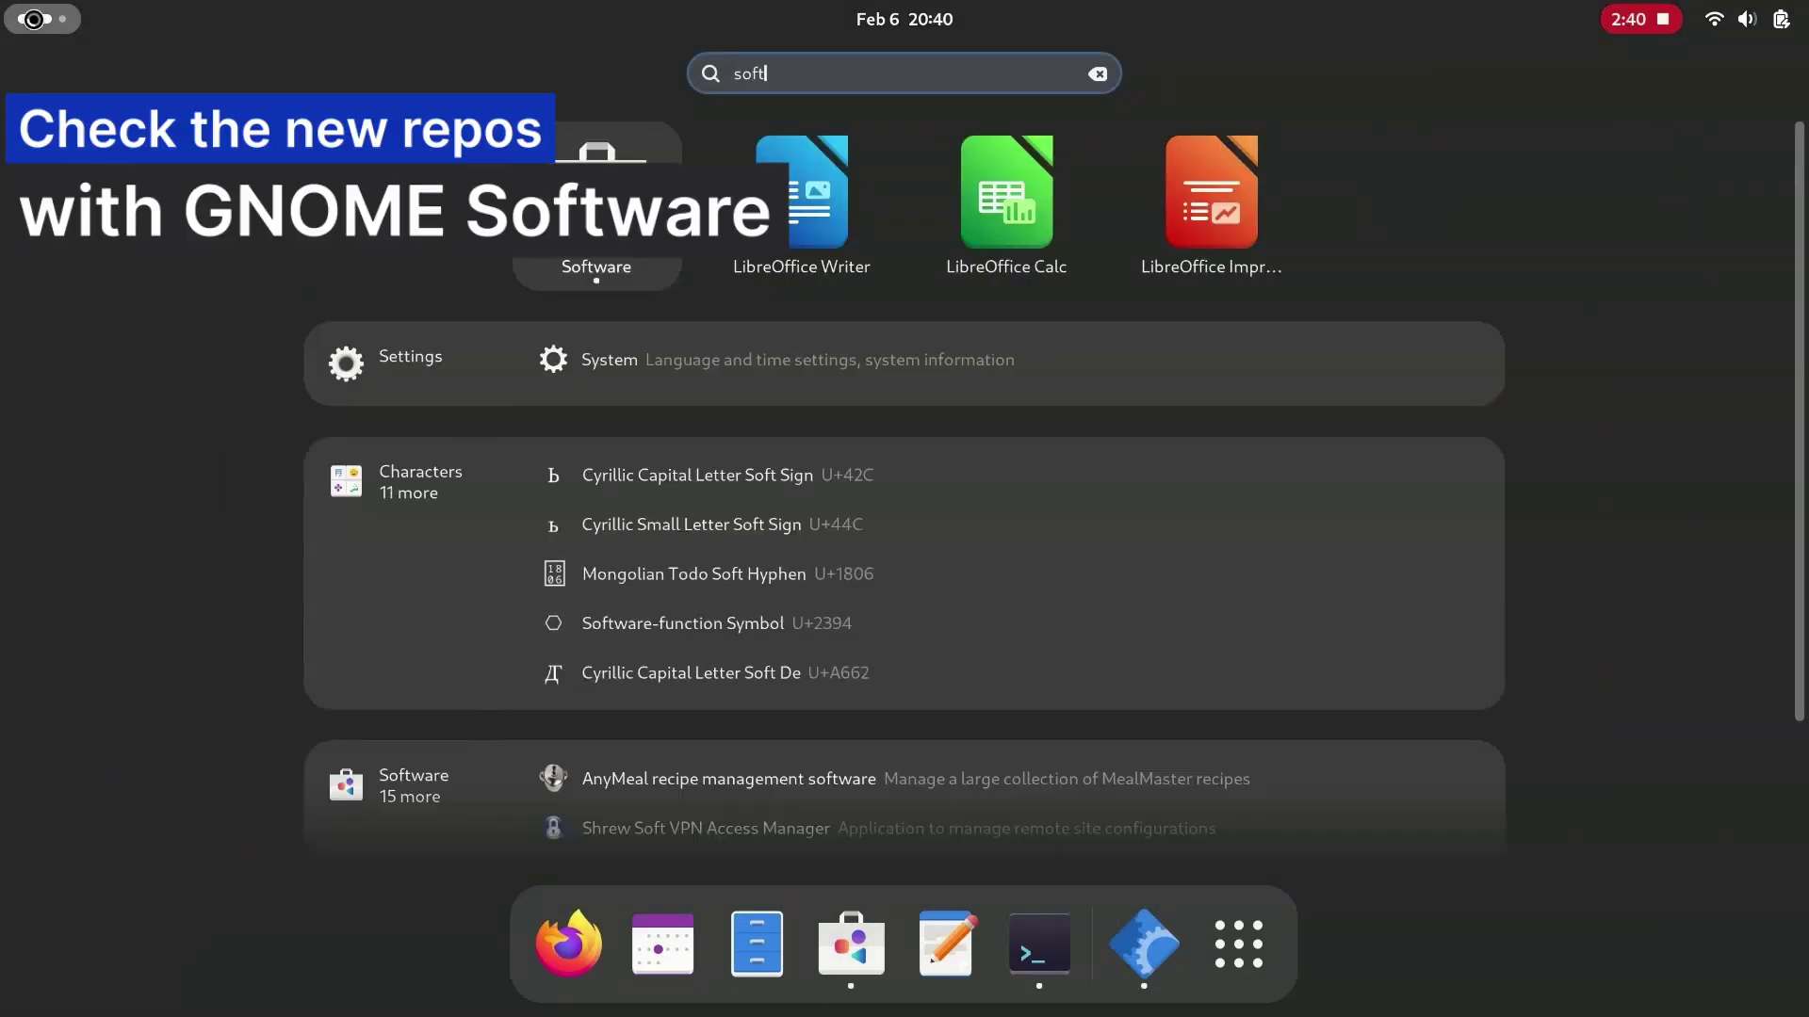
key("Return")
left_click(1396, 65)
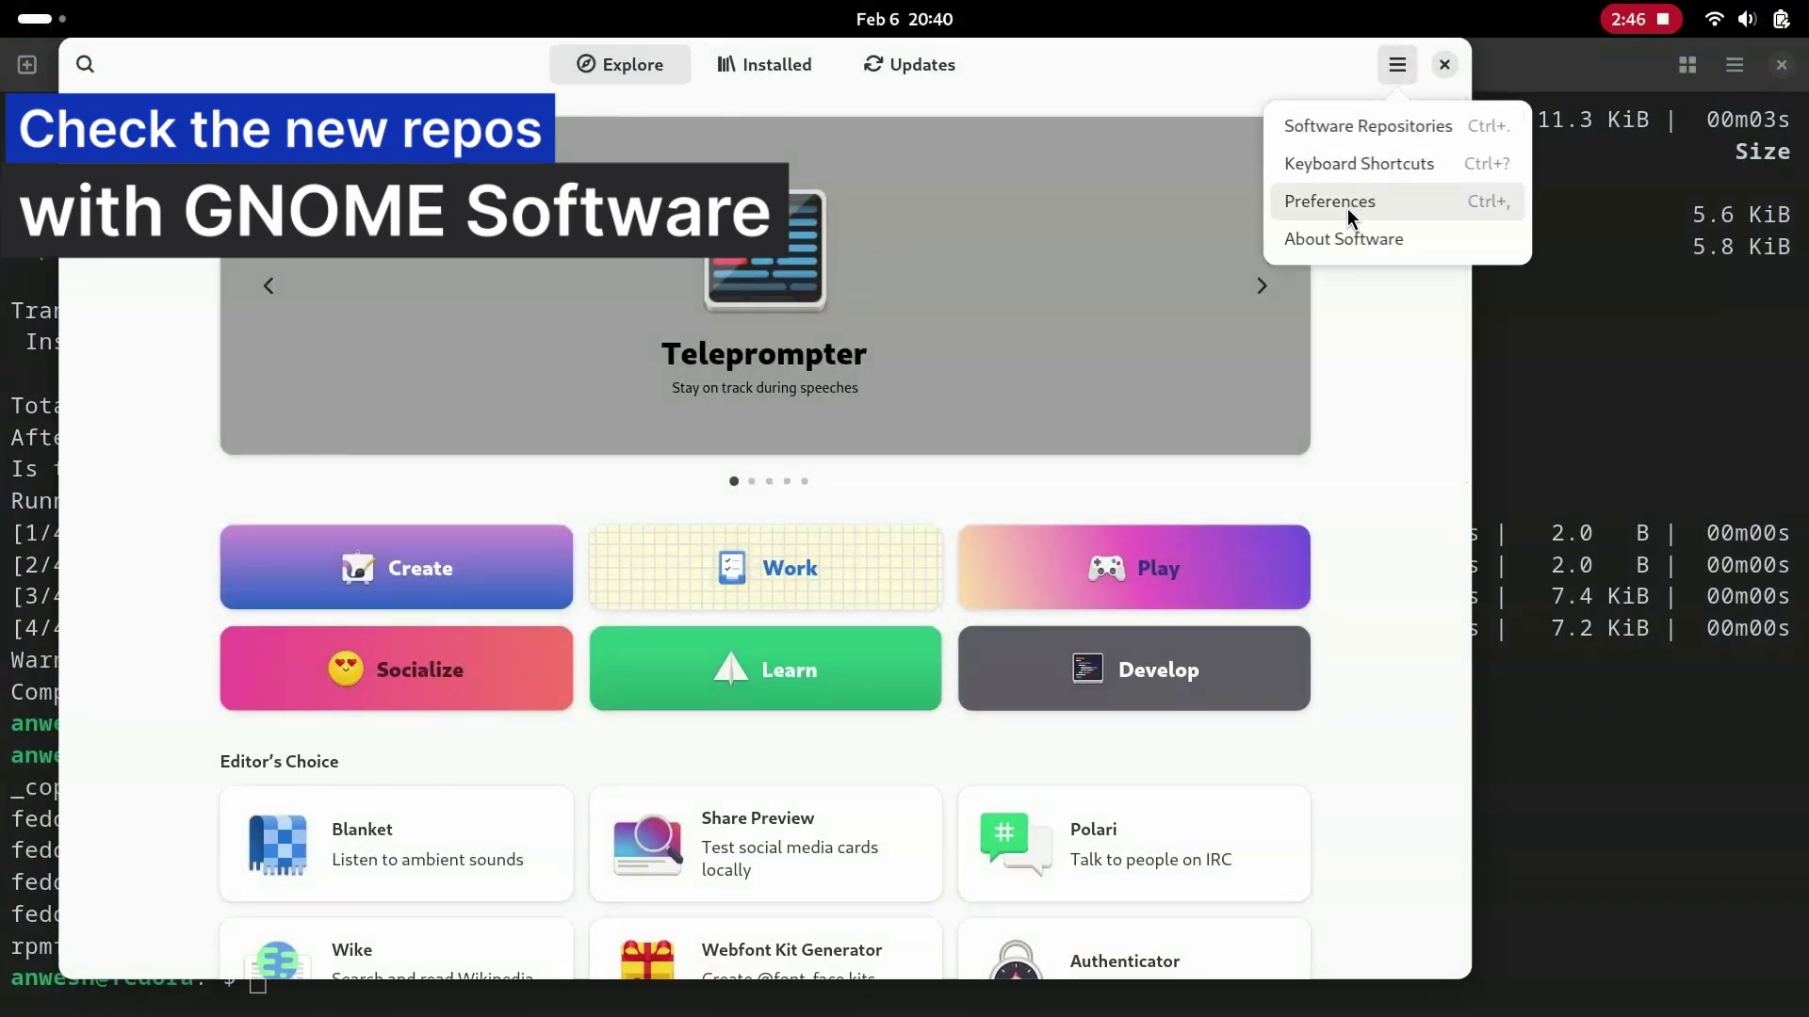
left_click(1347, 134)
scroll(487, 507, "down", 15)
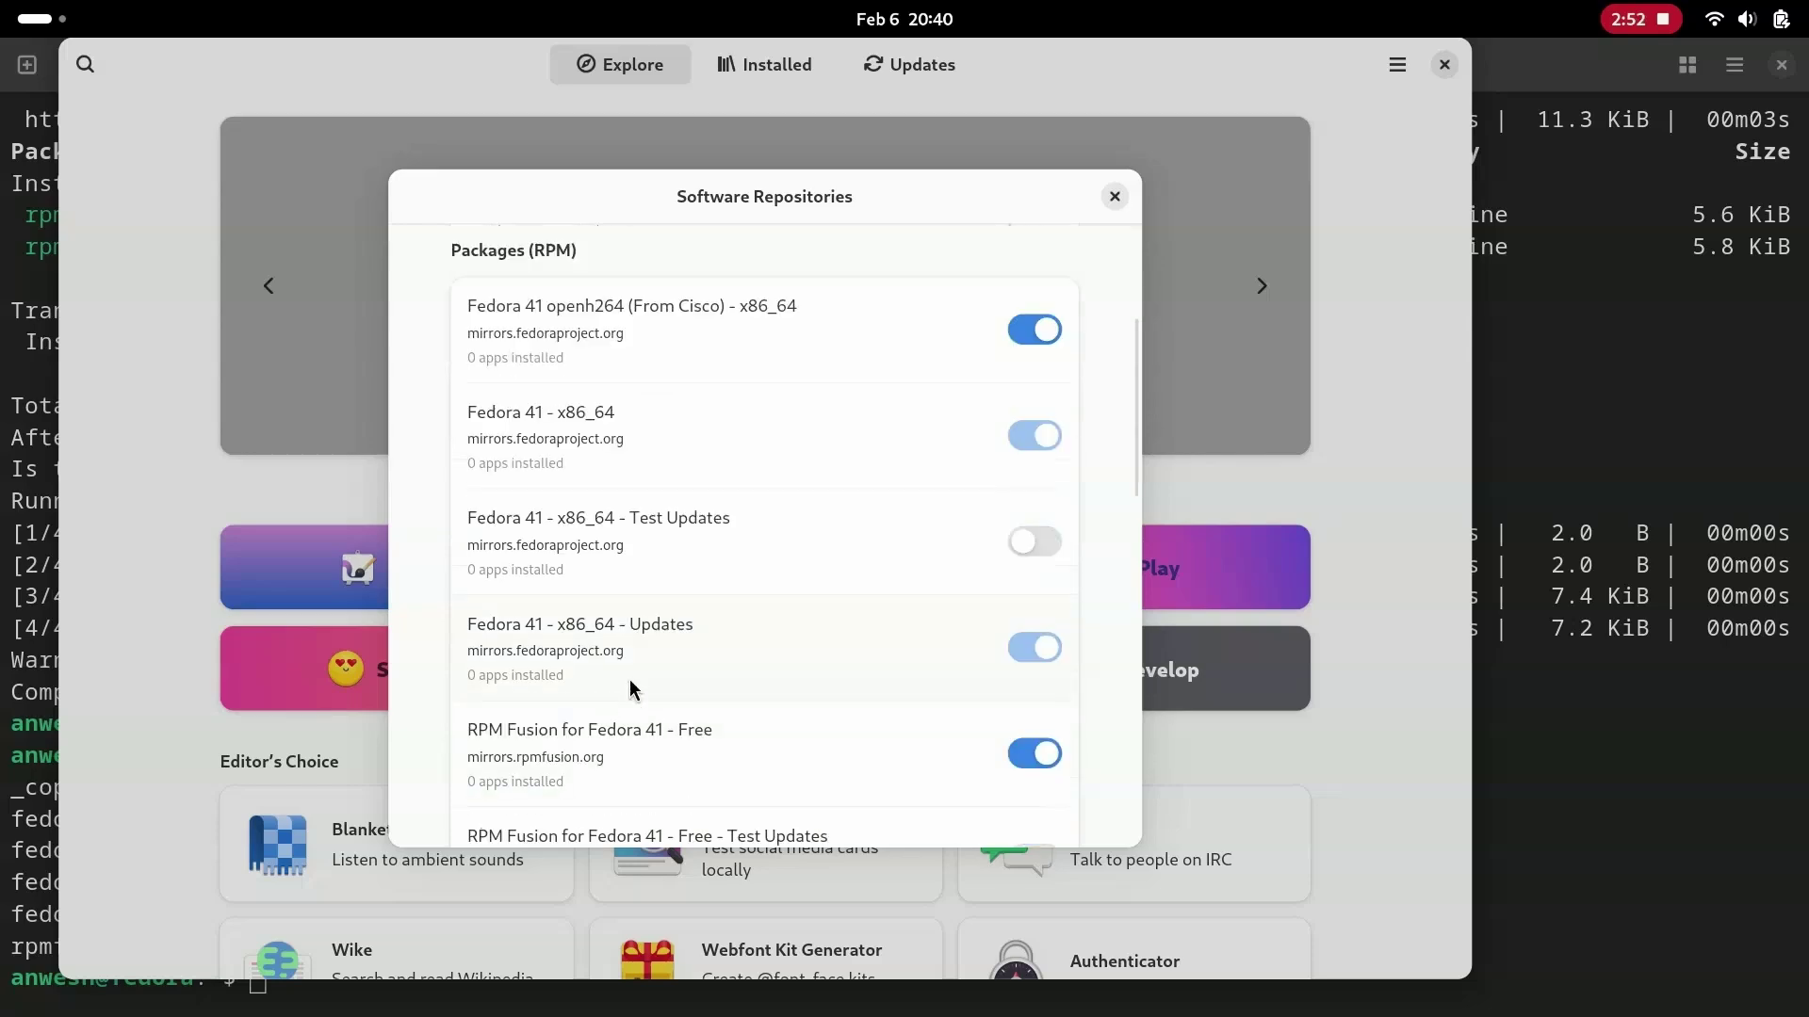
scroll(744, 663, "down", 5)
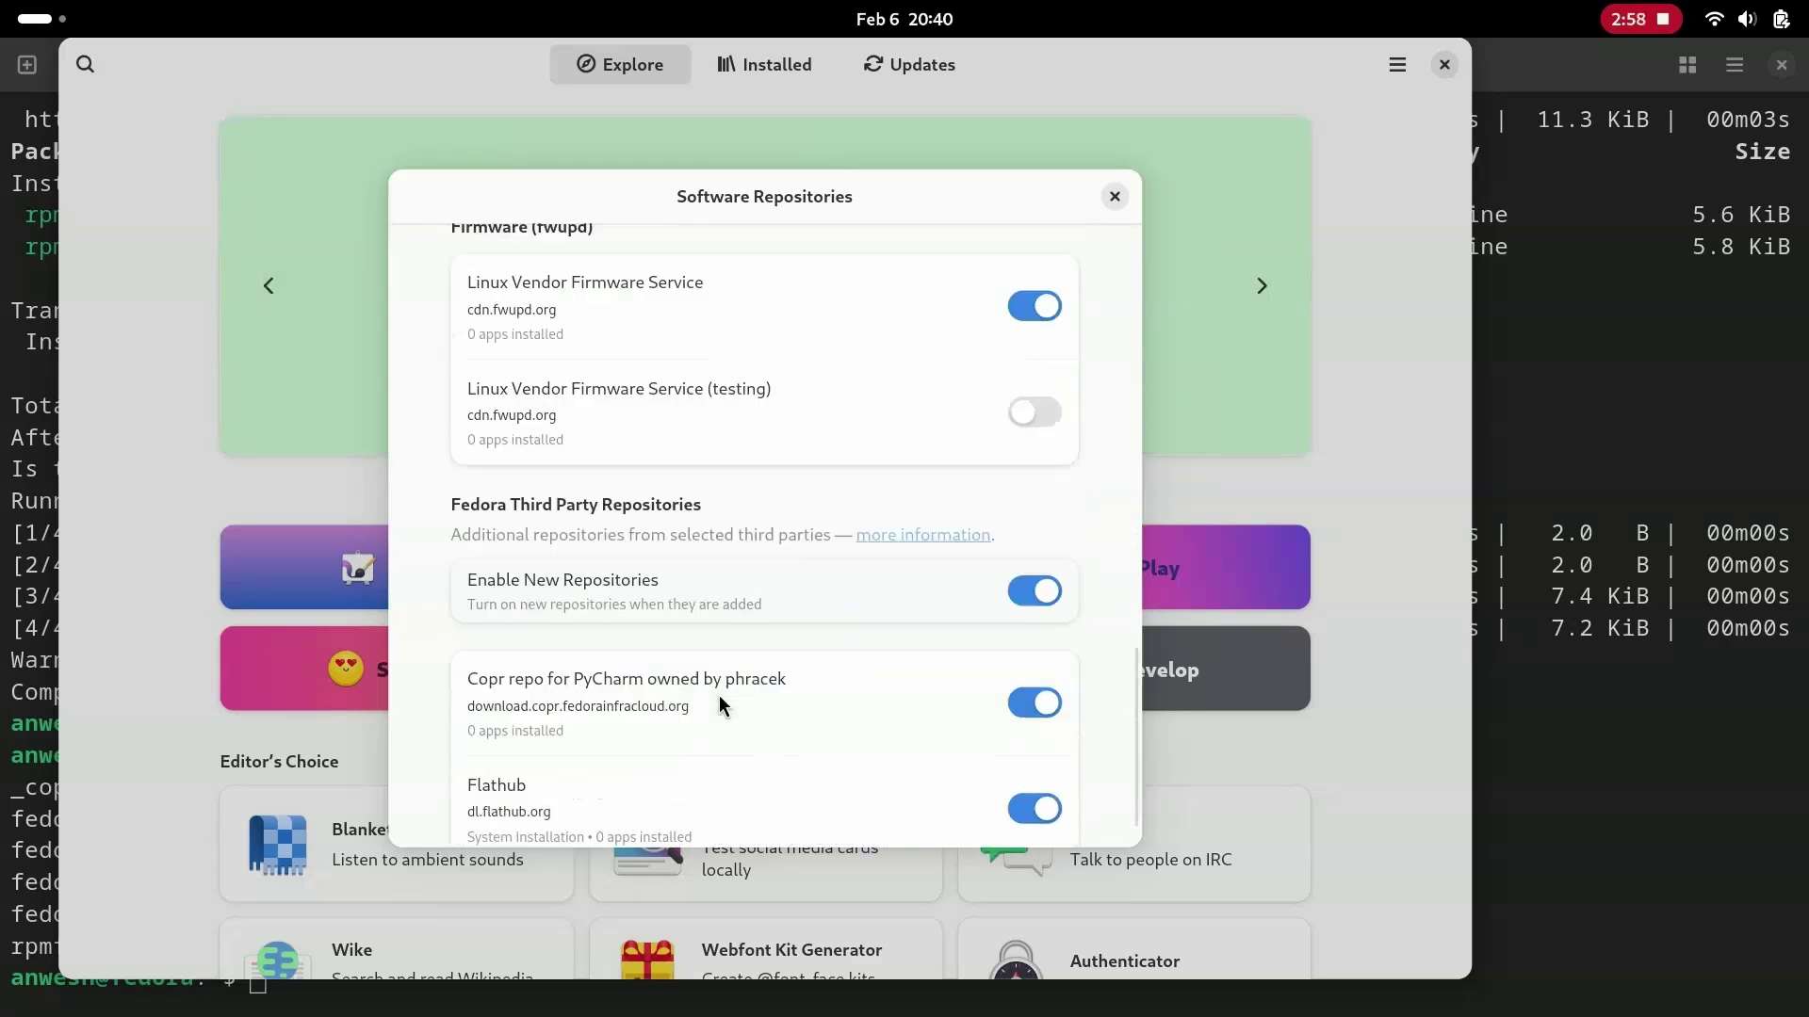
scroll(884, 721, "up", 8)
scroll(660, 635, "up", 10)
left_click(1114, 195)
key("ctrl+q")
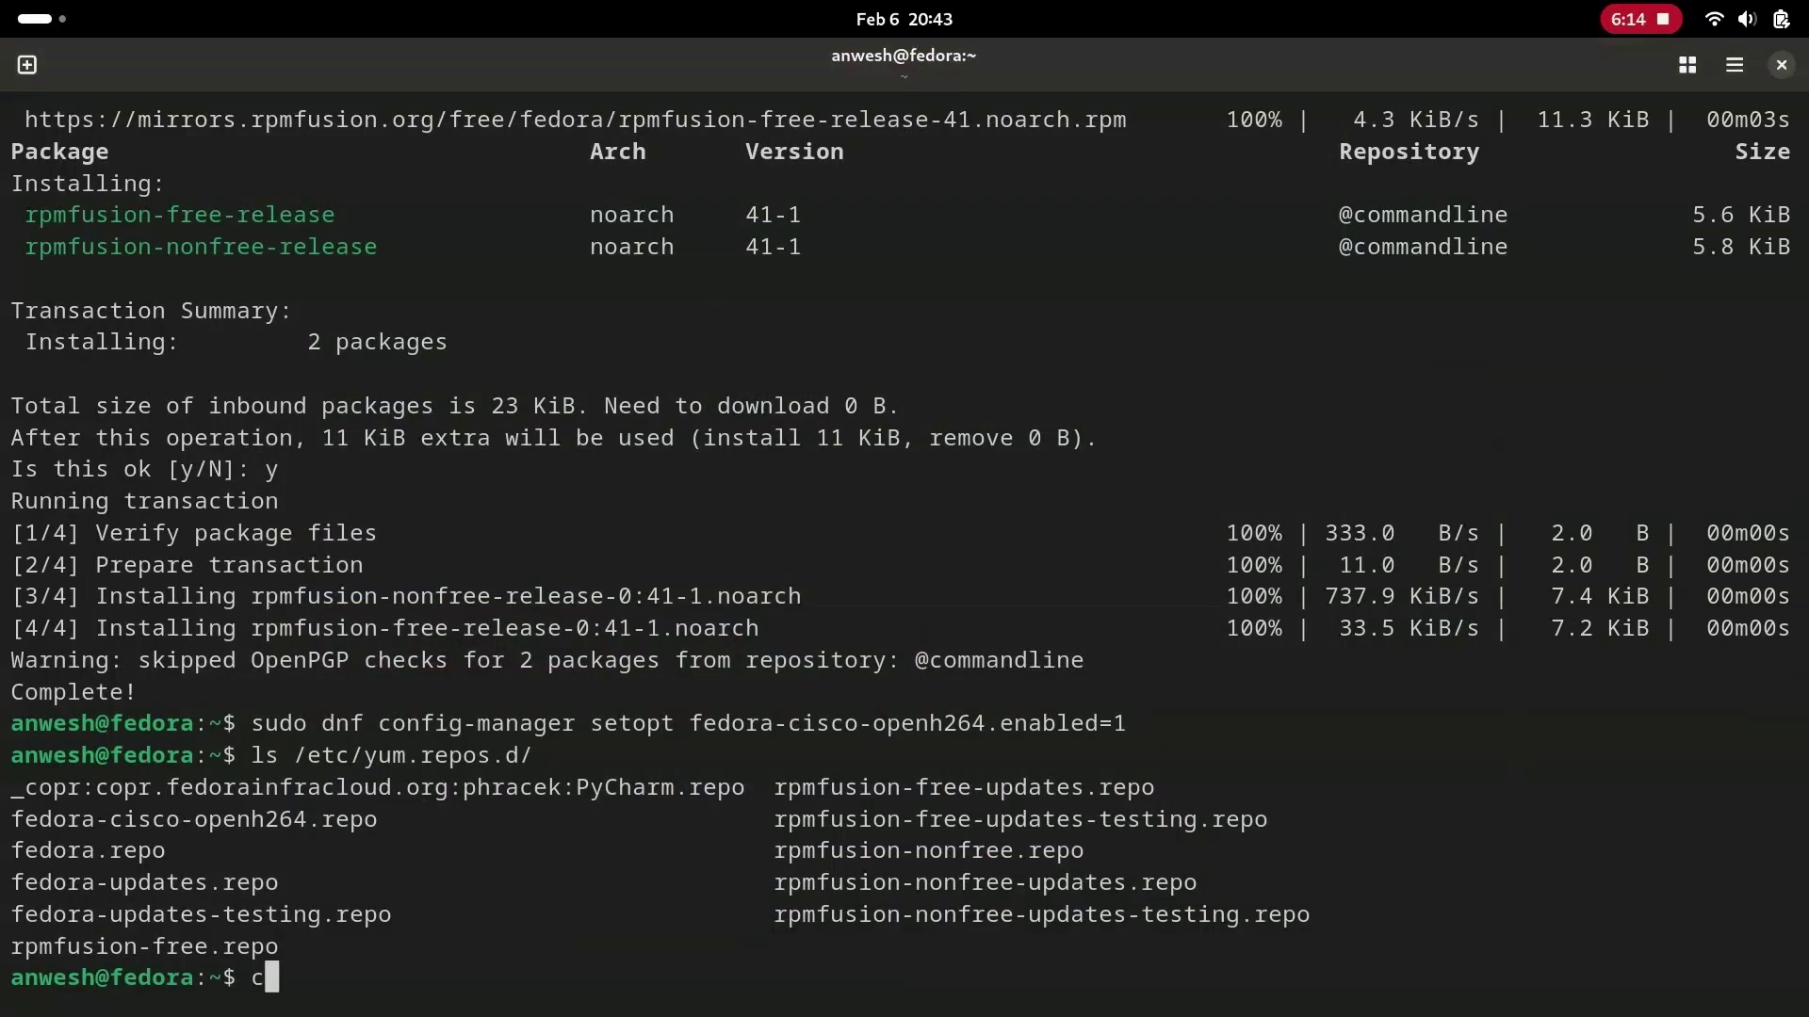
- Clear the terminal and run sudo dnf update --refresh to refresh the repository metadata
type("clear")
key("Return")
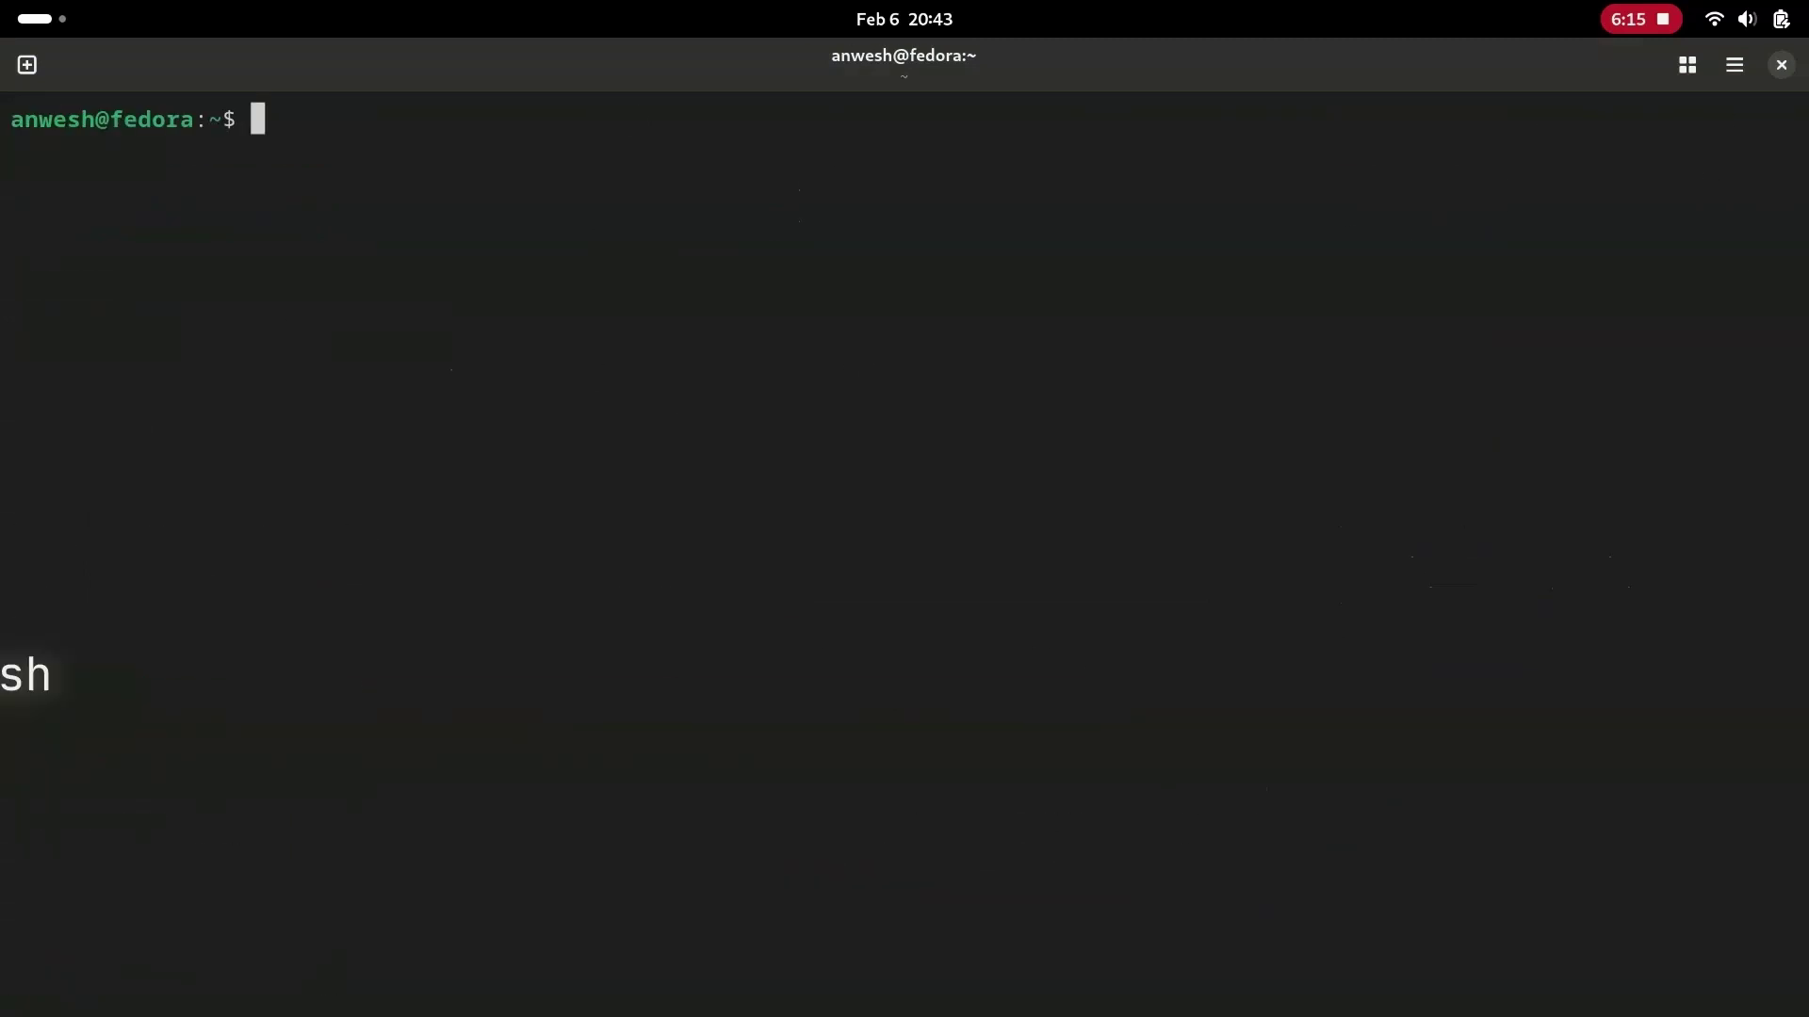
type("sudo dnf updat")
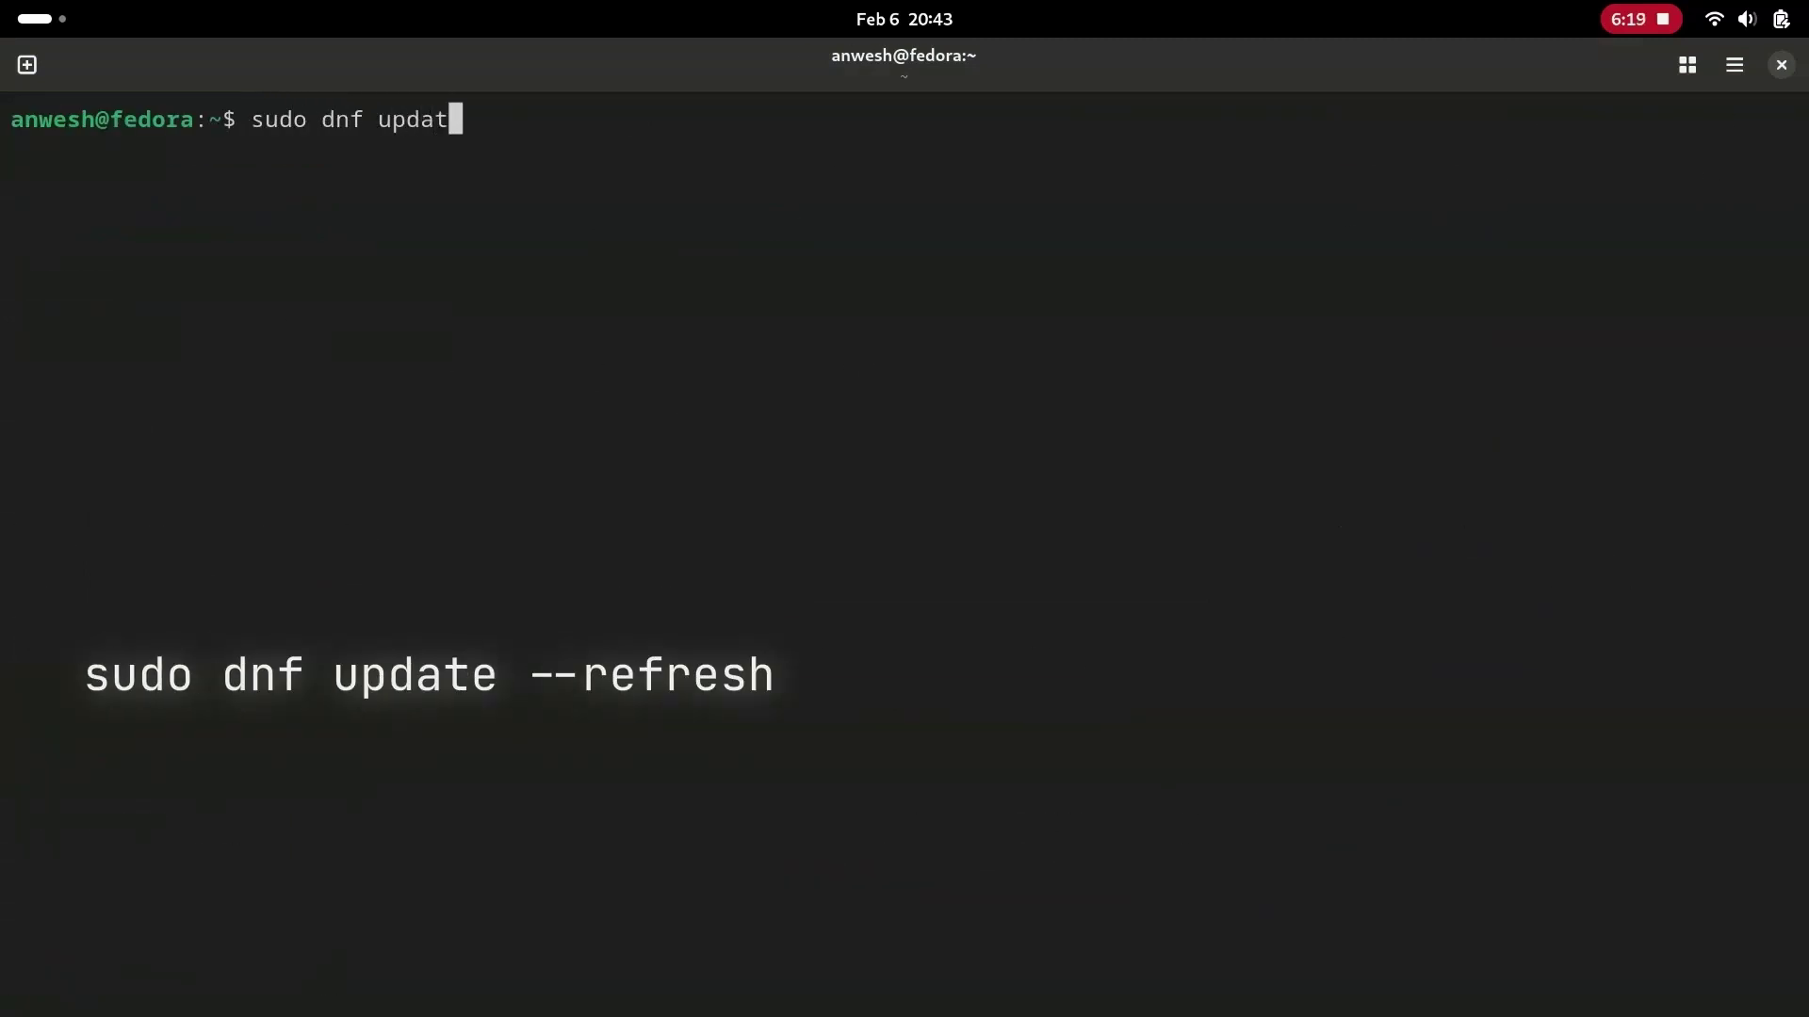
type("e --refresh")
key("Return")
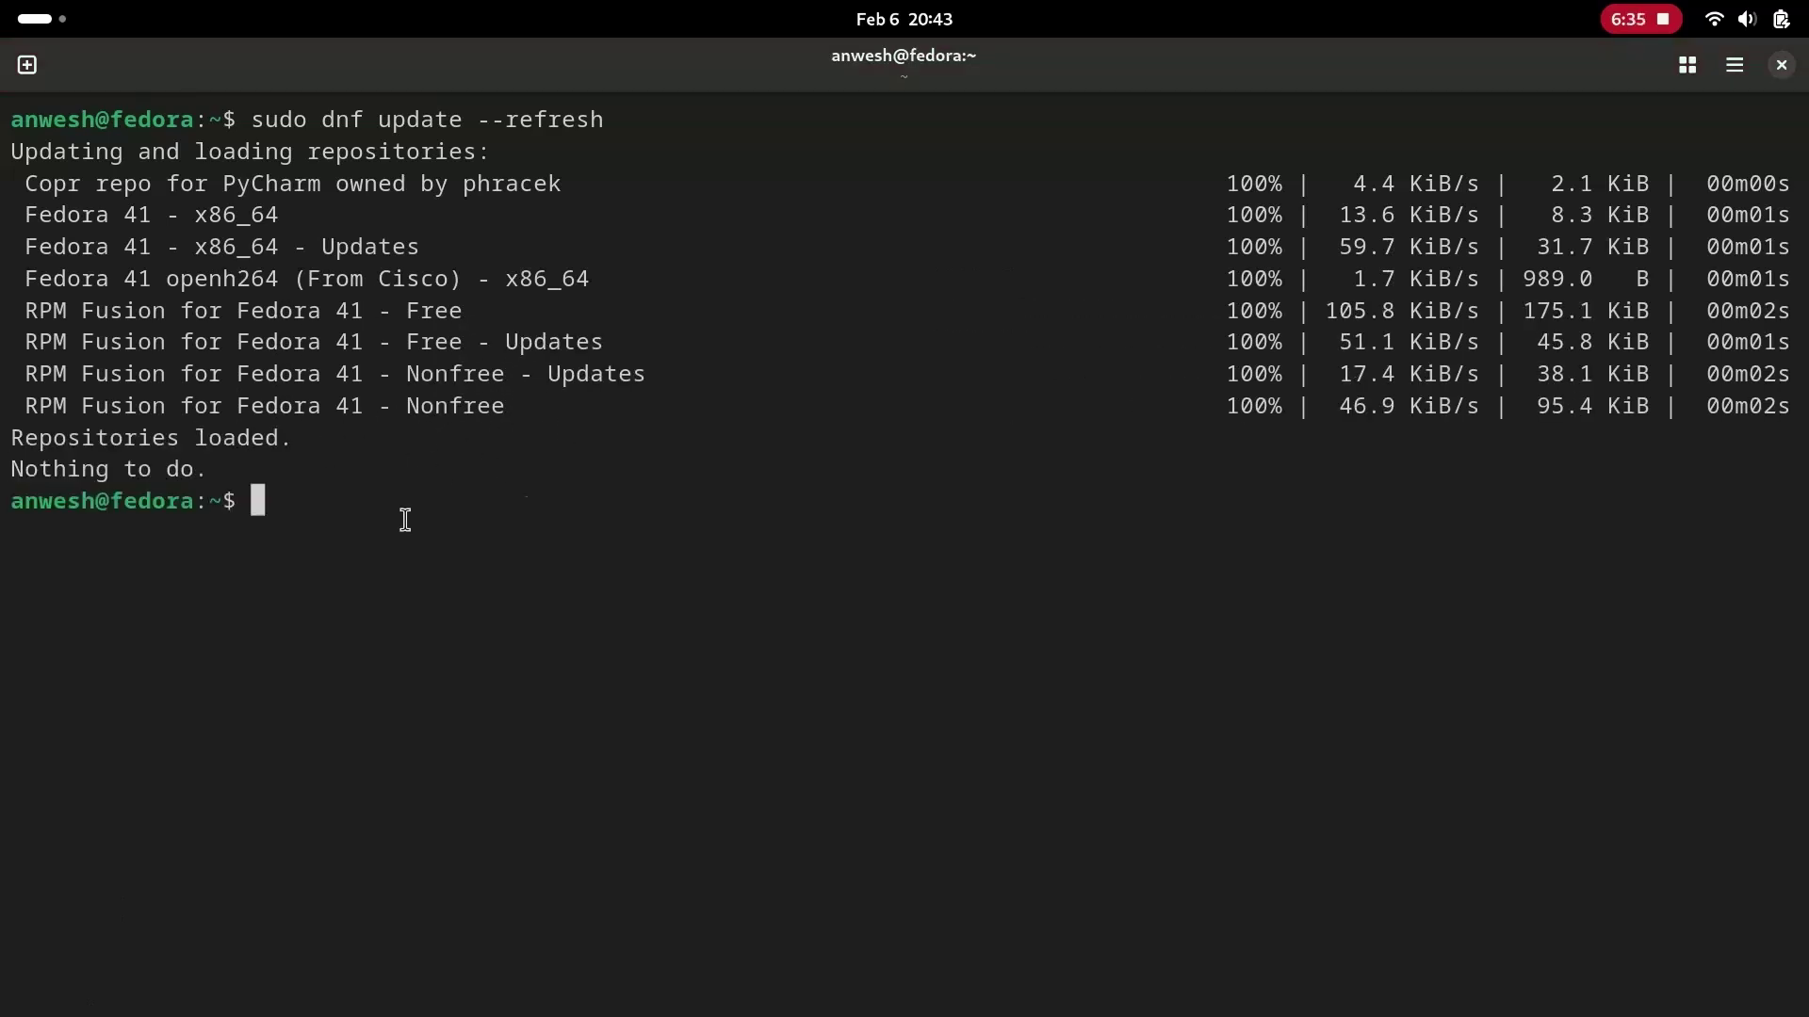
type("sudo dnf update")
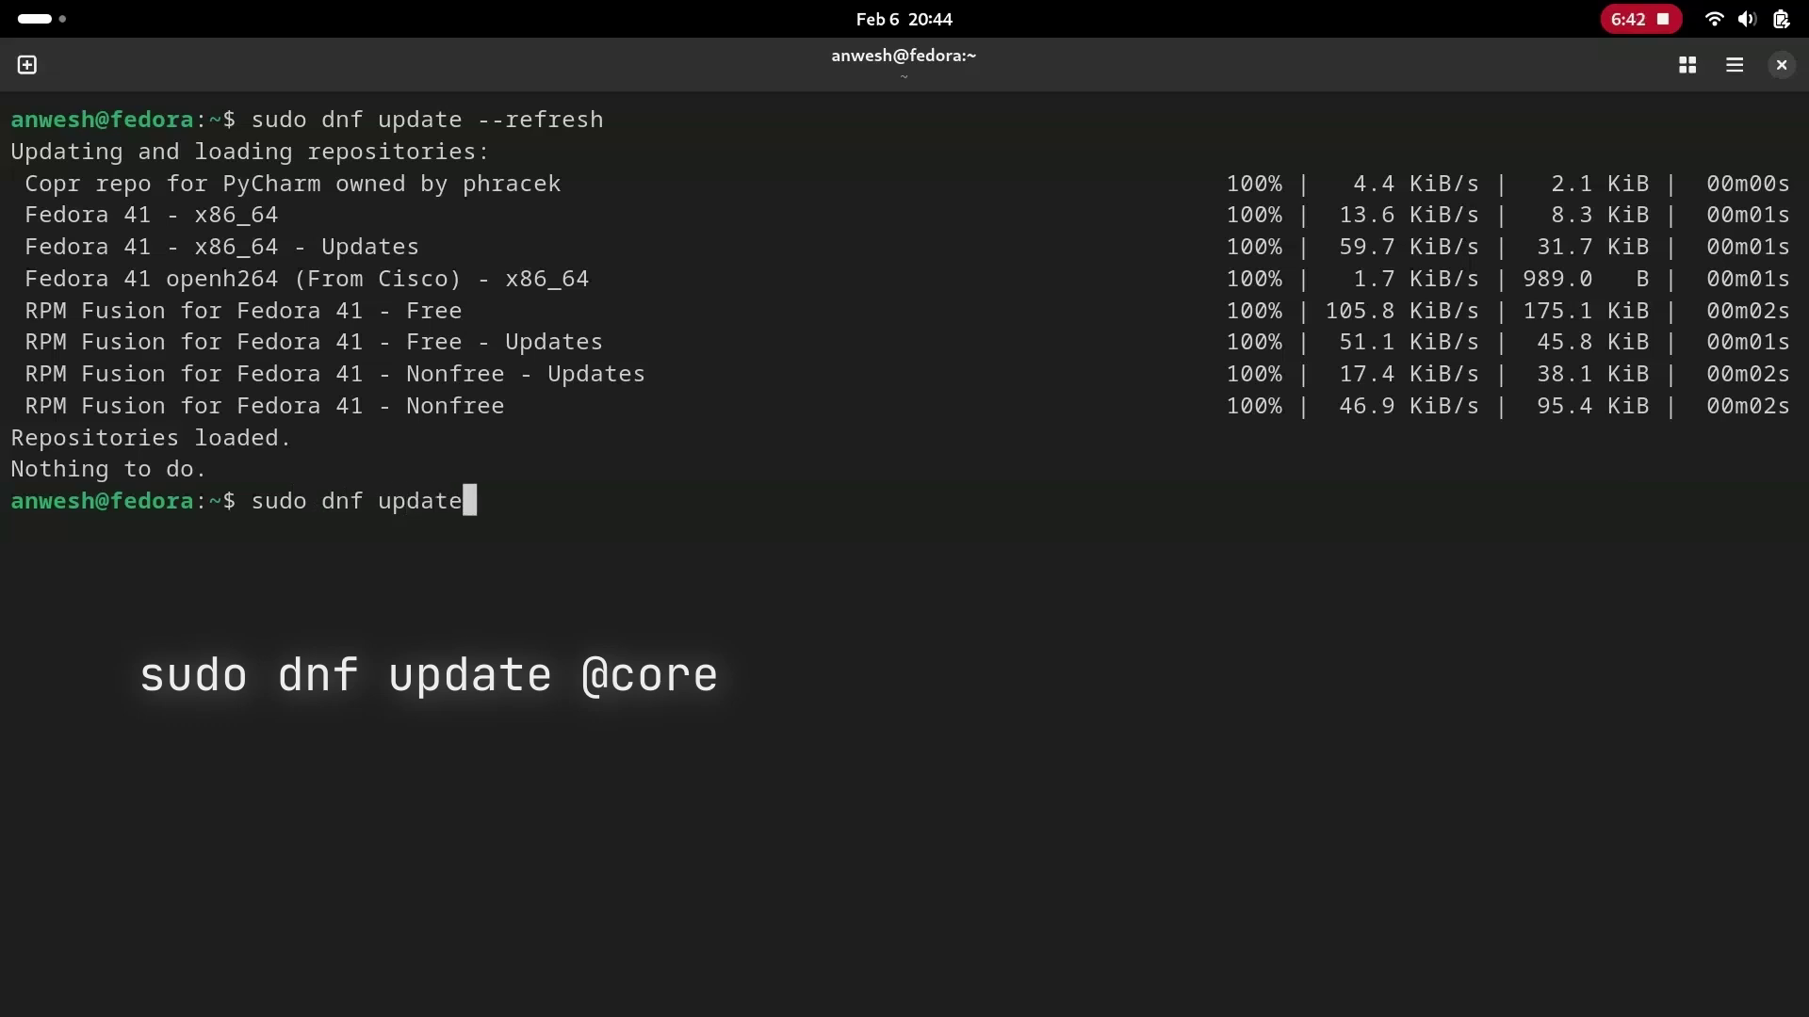
type(" @core")
key("Return")
type("y")
key("Return")
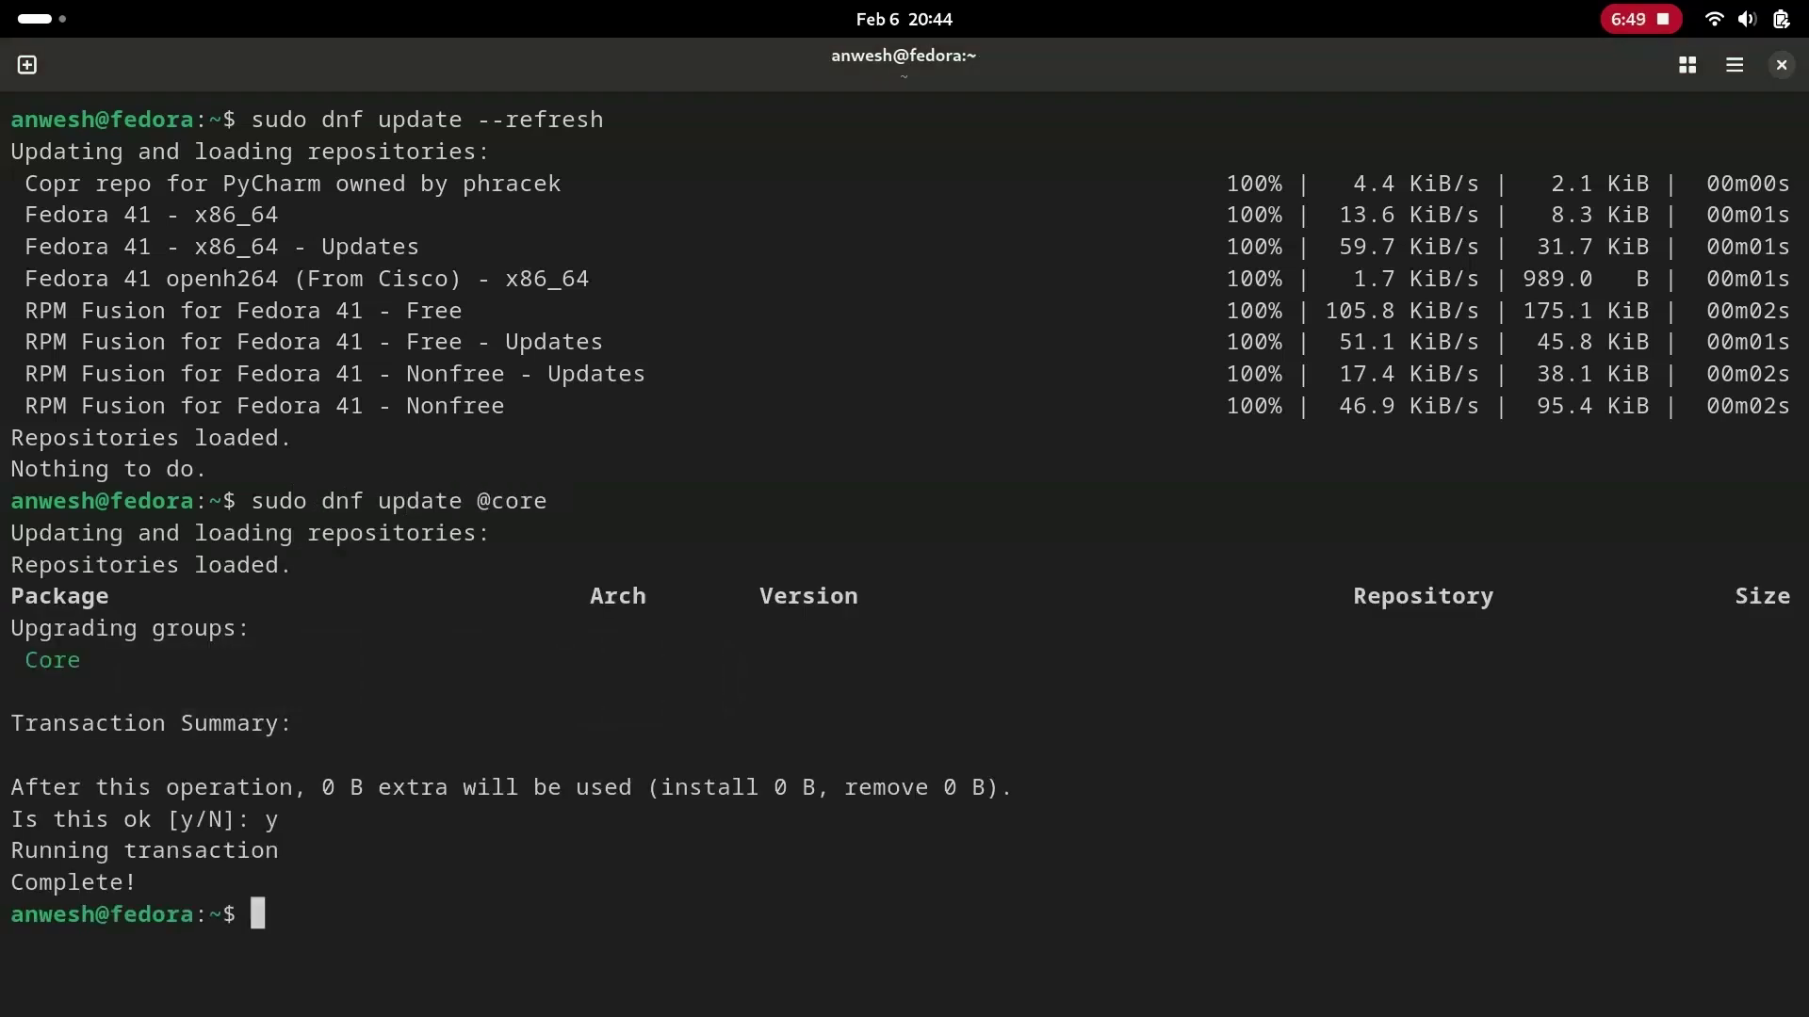
- Install rpmfusion-free-release-tainted with sudo dnf install, accepting the transaction and the OpenPGP key import with y
type("sudo dnf install rpmfusion-free-release-tainted")
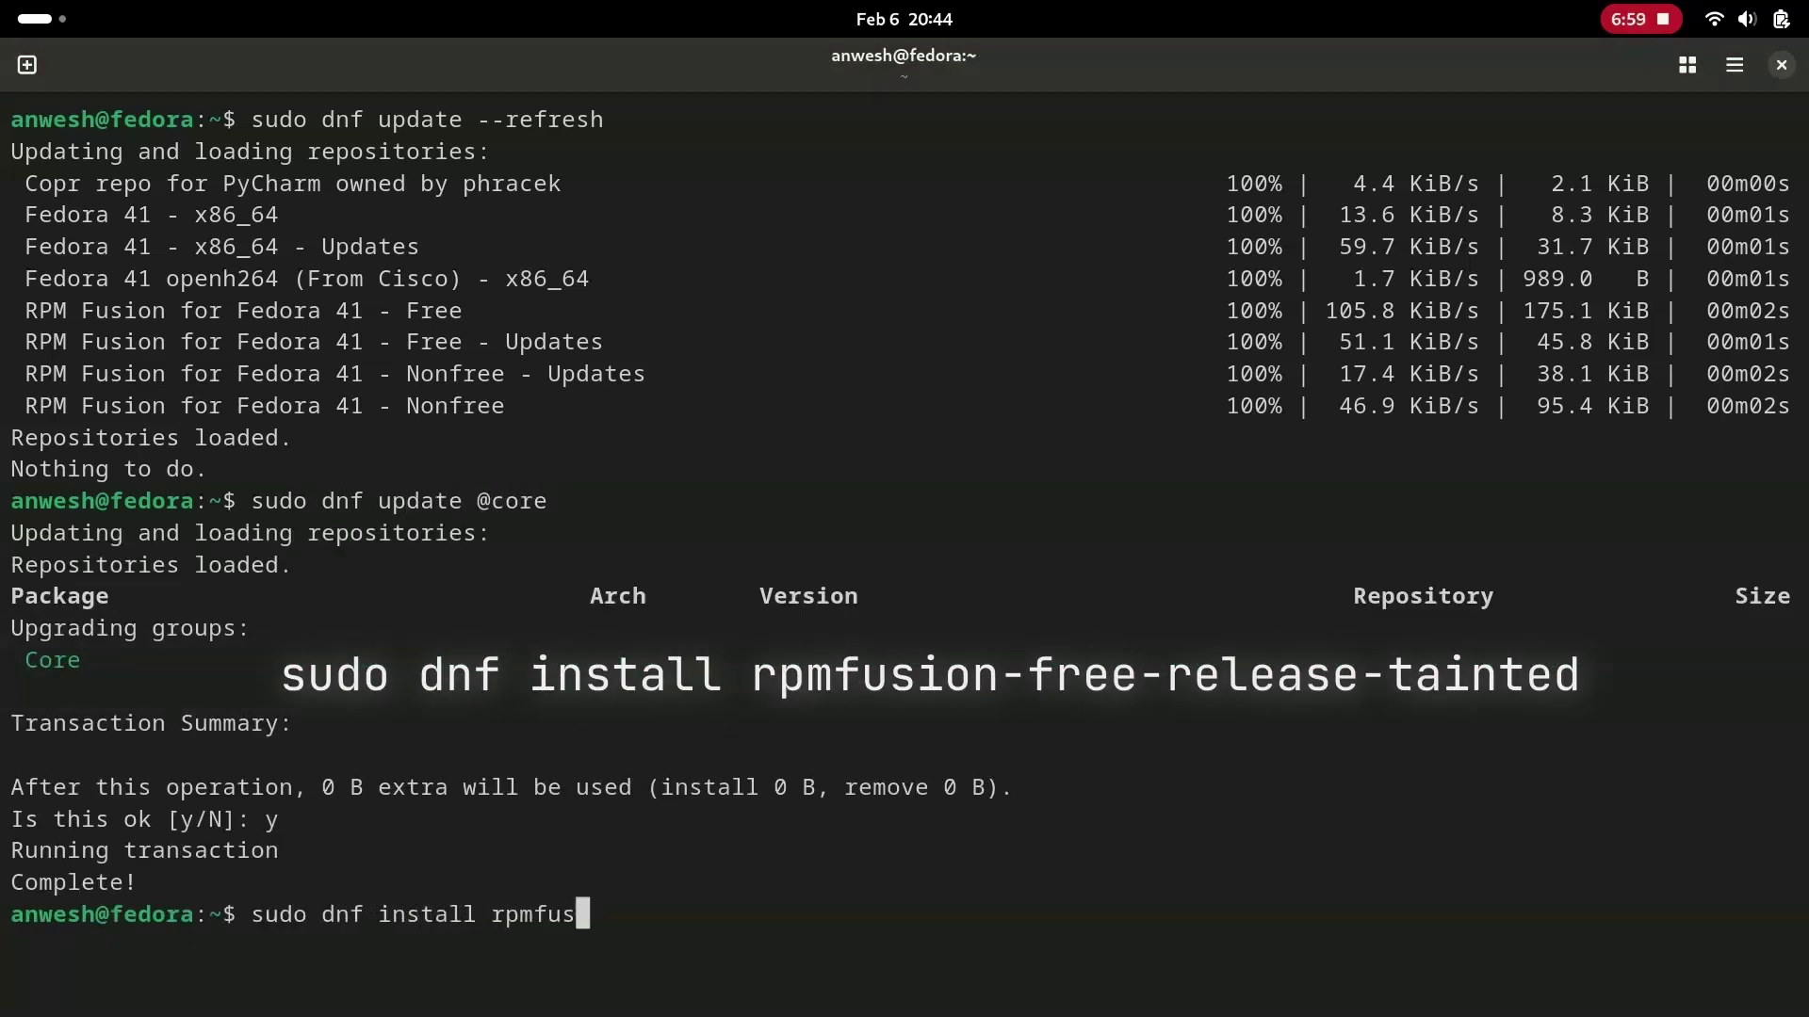
key("Return")
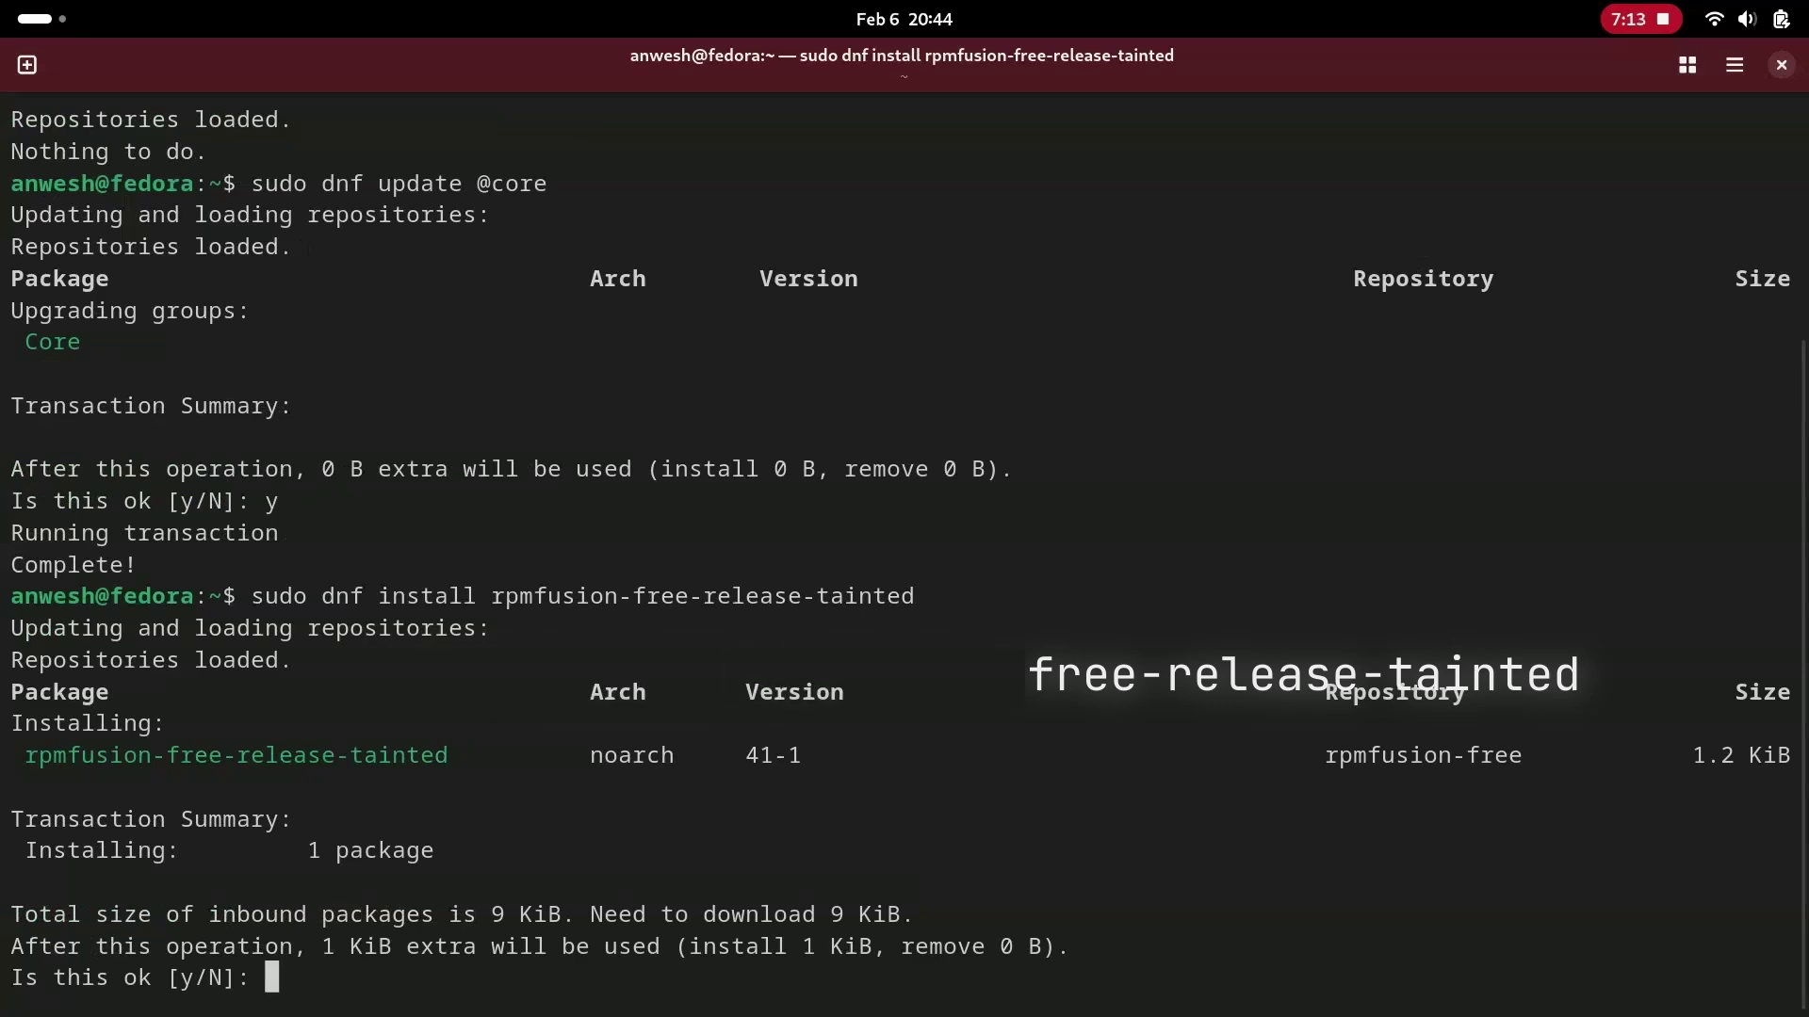
type("i")
key("Return")
type("y")
key("Return")
type("y")
key("Return")
- Install rpmfusion-nonfree-release-tainted by editing the previous dnf command, accepting the transaction and the OpenPGP key import with y
key("Up")
key("BackSpace")
key("BackSpace")
key("BackSpace")
key("BackSpace")
key("BackSpace")
key("BackSpace")
key("BackSpace")
key("BackSpace")
key("BackSpace")
key("BackSpace")
key("BackSpace")
key("BackSpace")
key("BackSpace")
key("BackSpace")
key("BackSpace")
key("BackSpace")
key("BackSpace")
key("BackSpace")
key("BackSpace")
key("BackSpace")
type("nonfree-release-tainted")
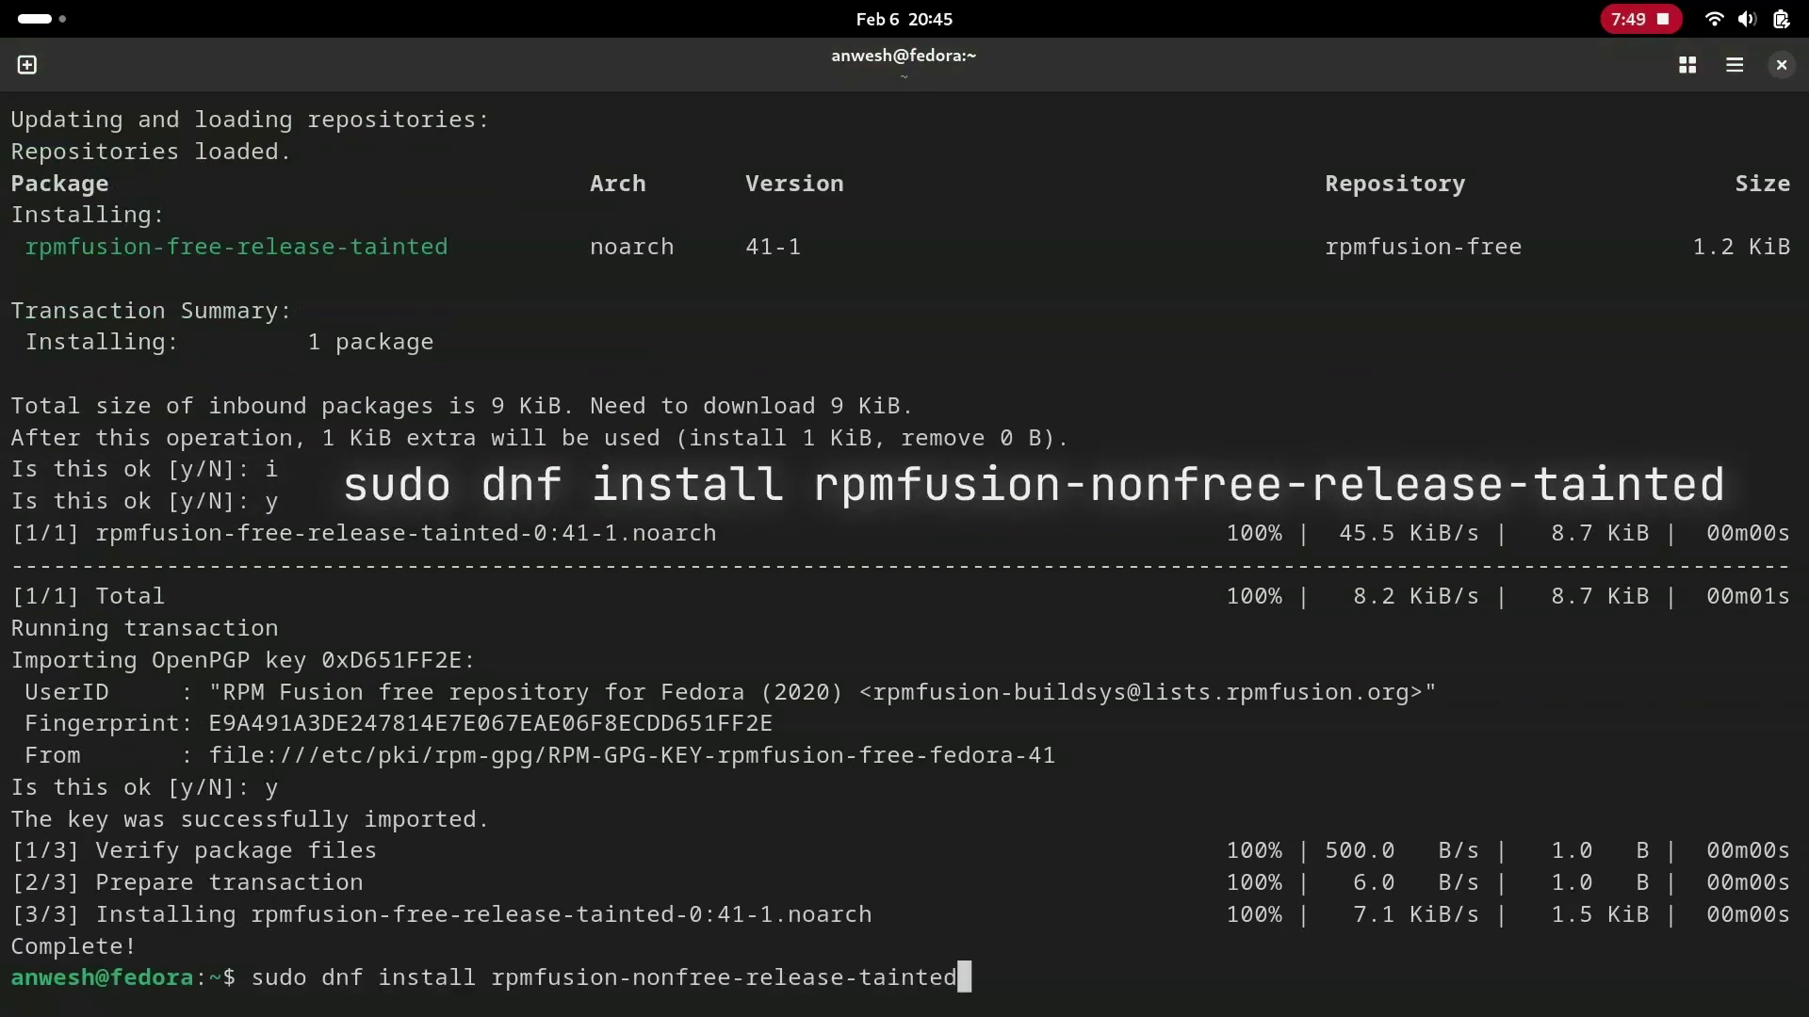
key("Return")
type("y")
key("Return")
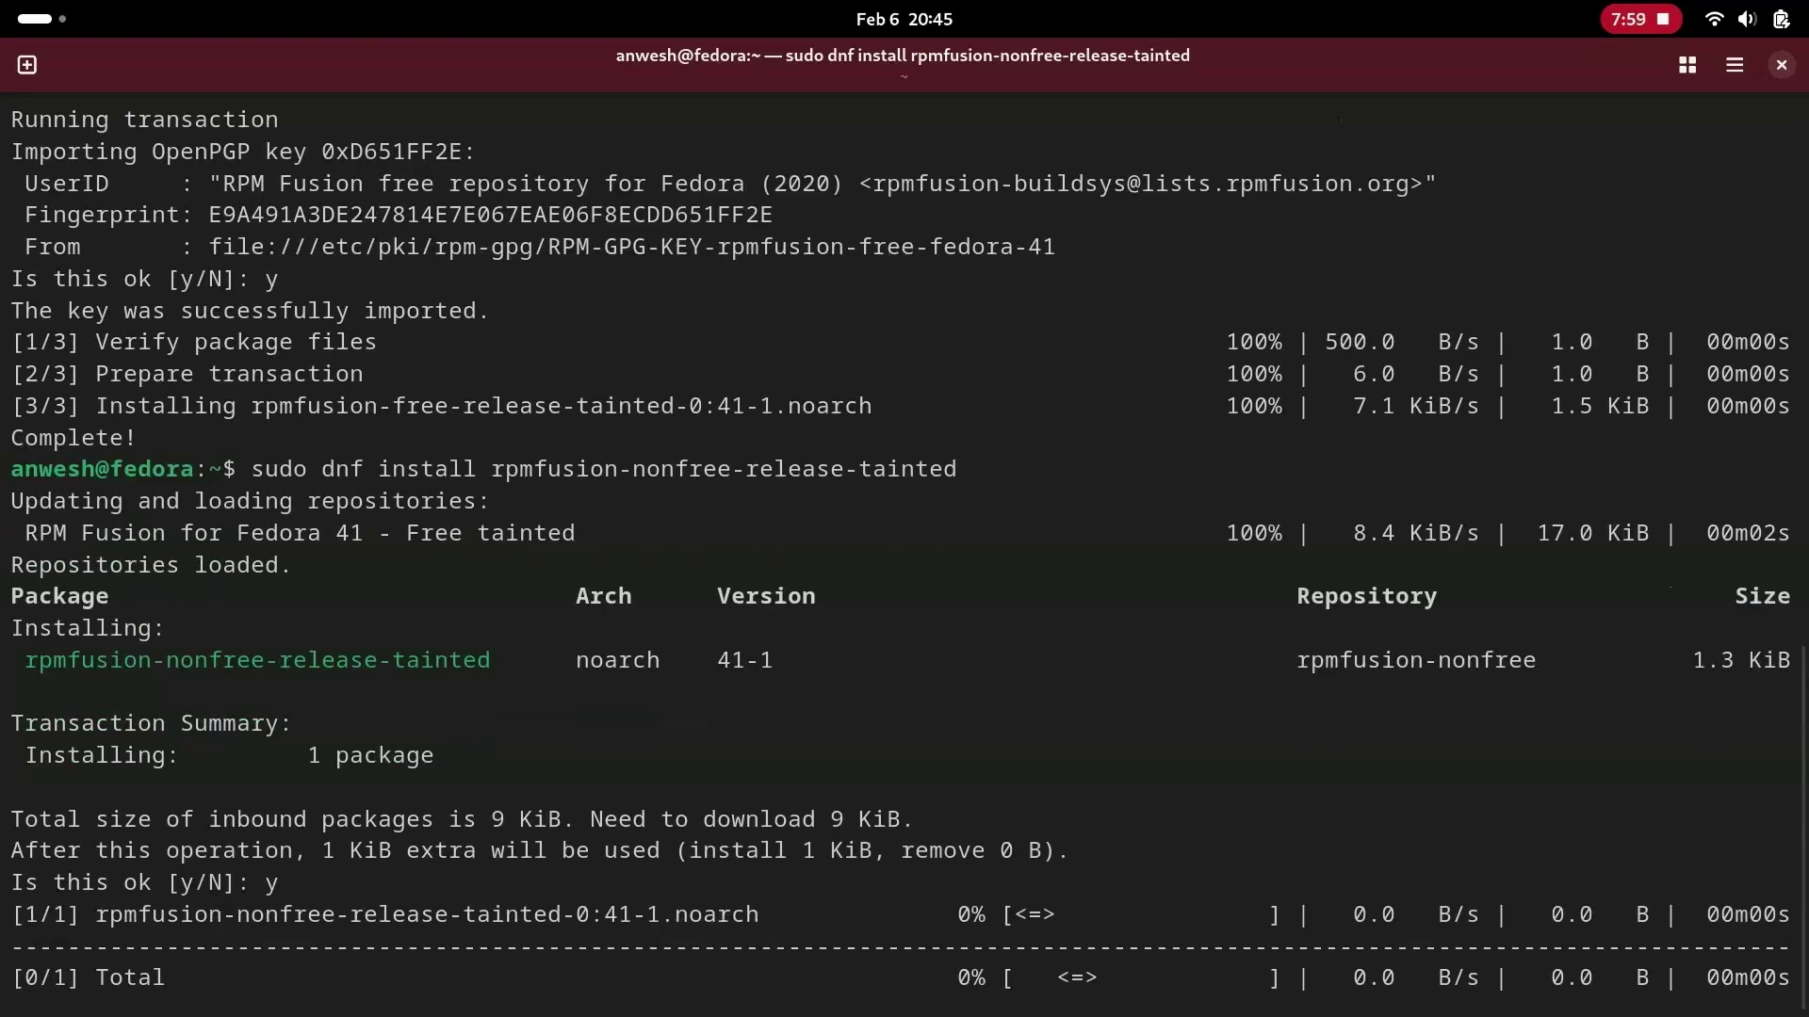
type("y")
key("Return")
- Run sudo dnf install dnf-plugins-core in the terminal
type("sudo dnf install dnf-plu")
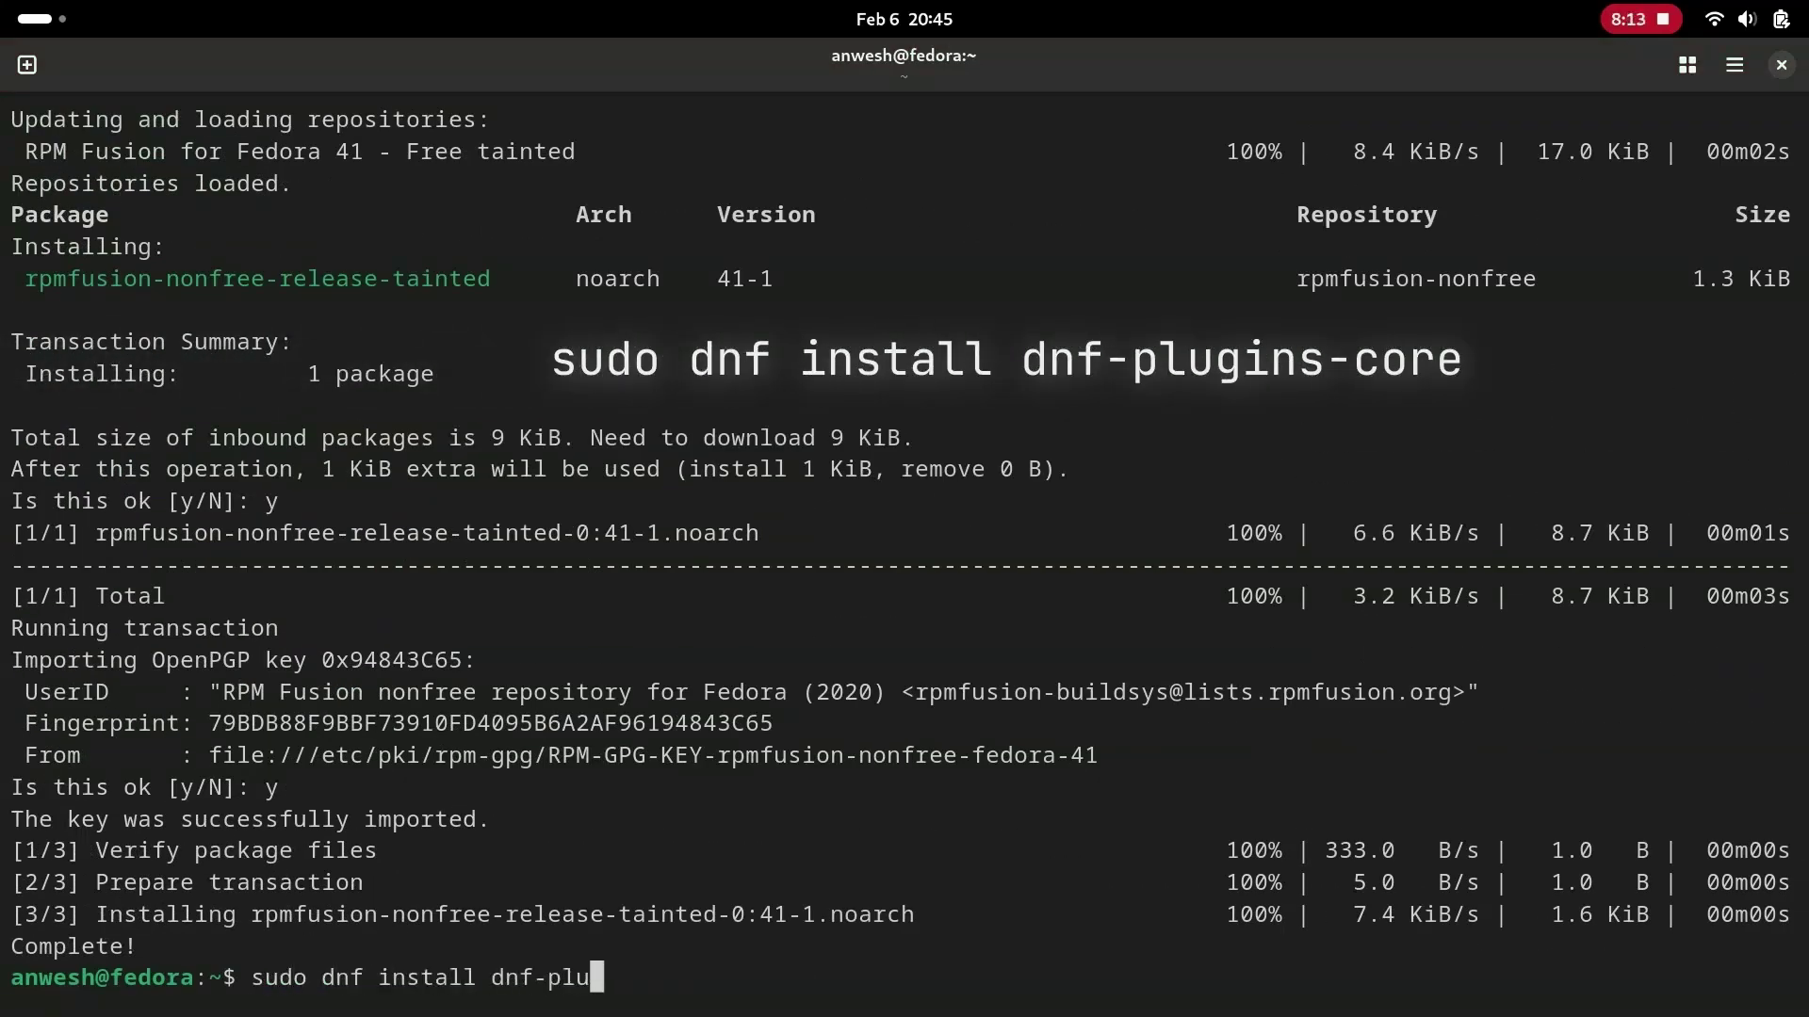
type("gins-core")
key("Return")
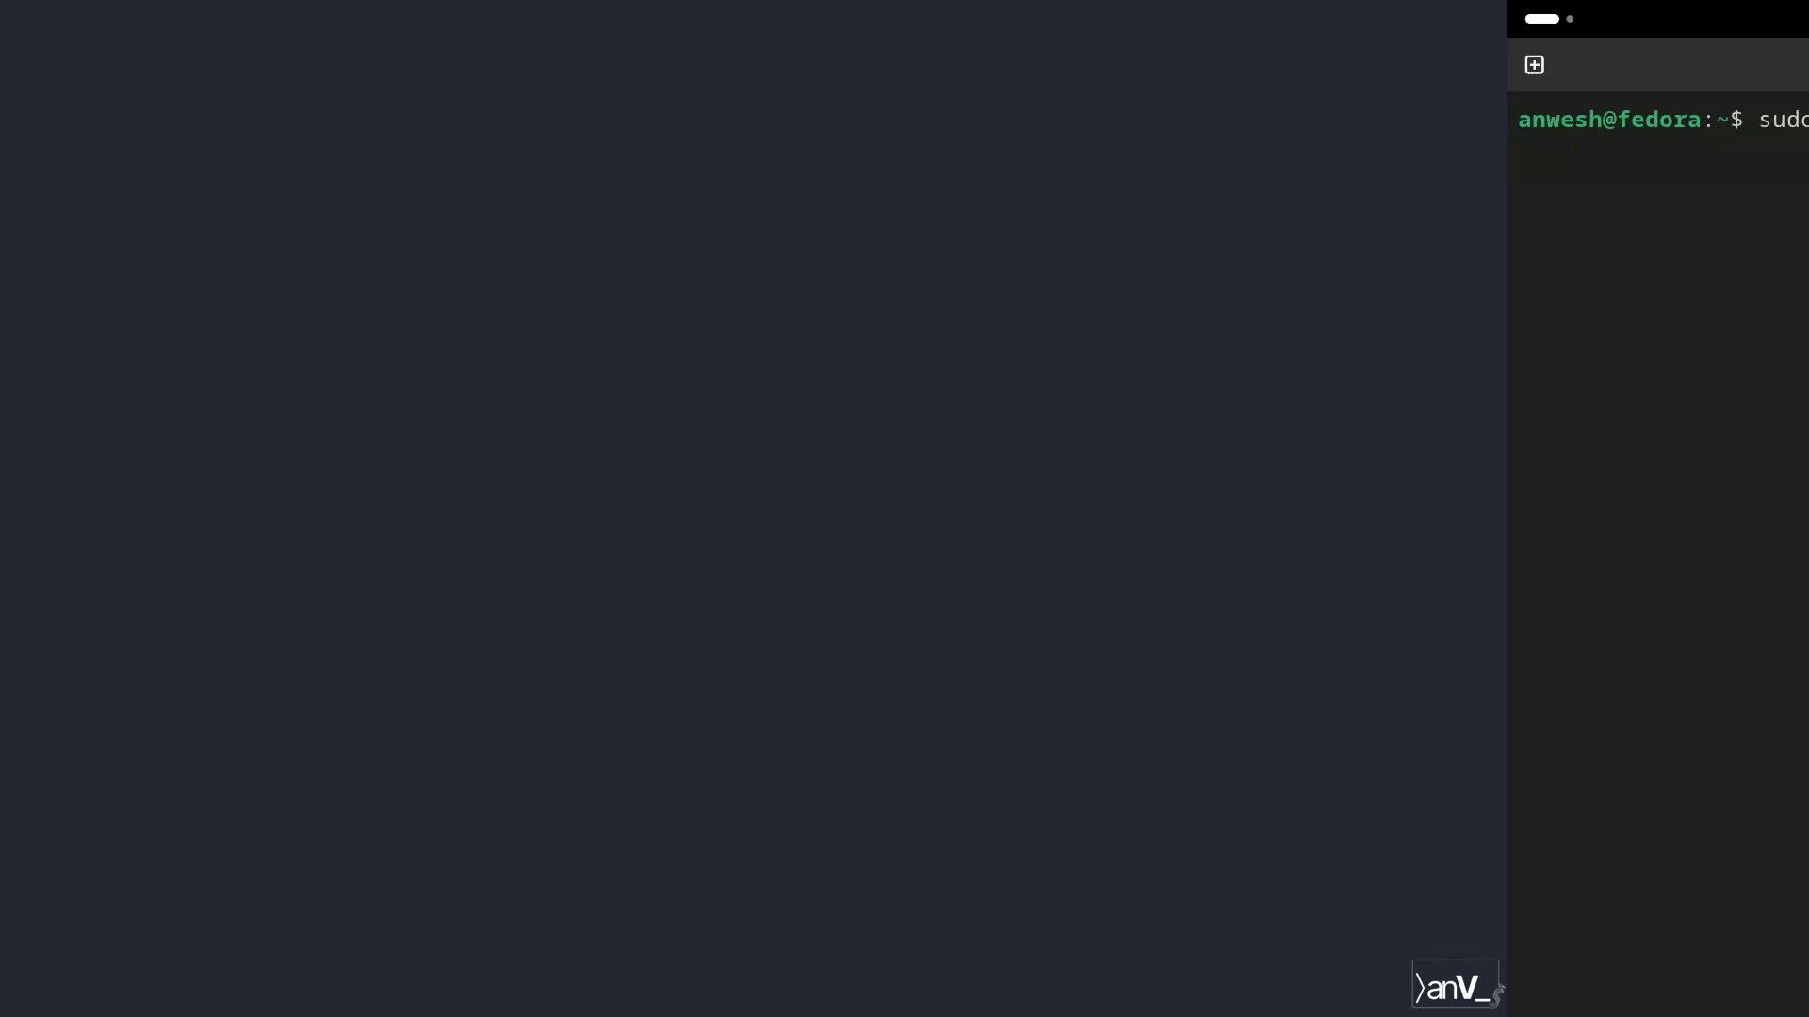
- Install the multimedia package group with sudo dnf group install multimedia and accept it with y
type("sudo dnf ")
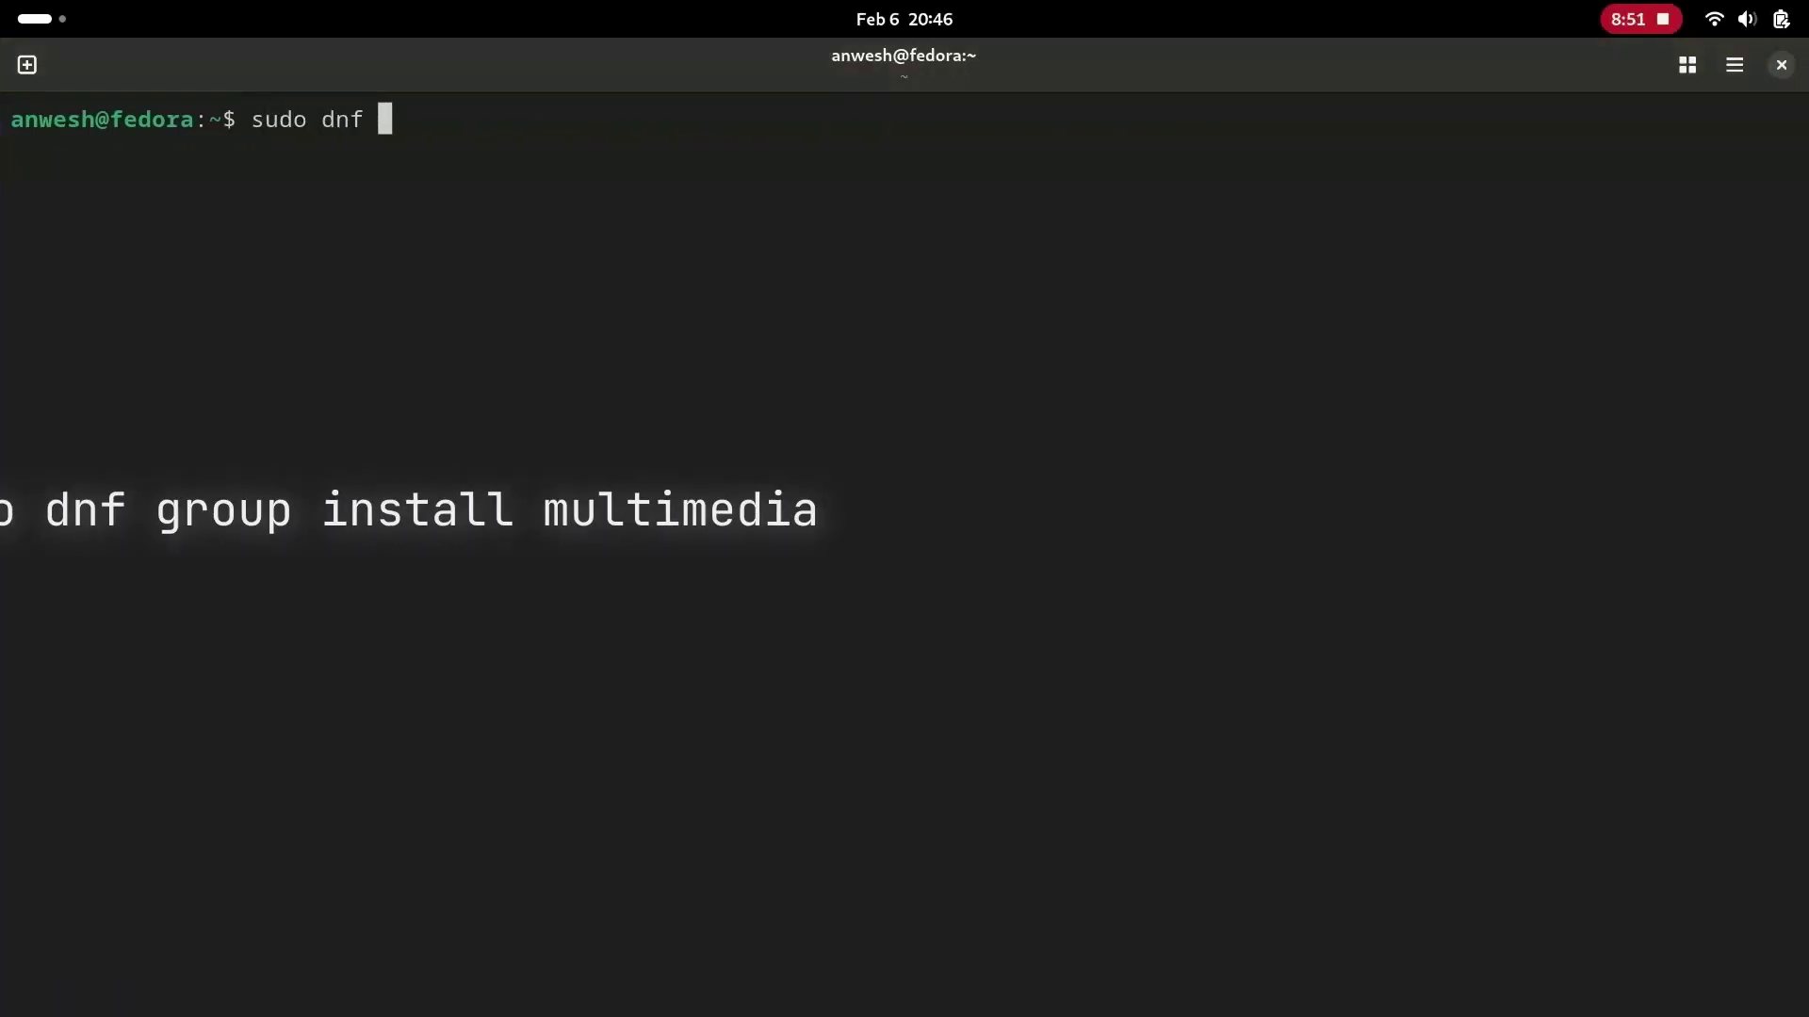
type("group install multimedia")
key("Return")
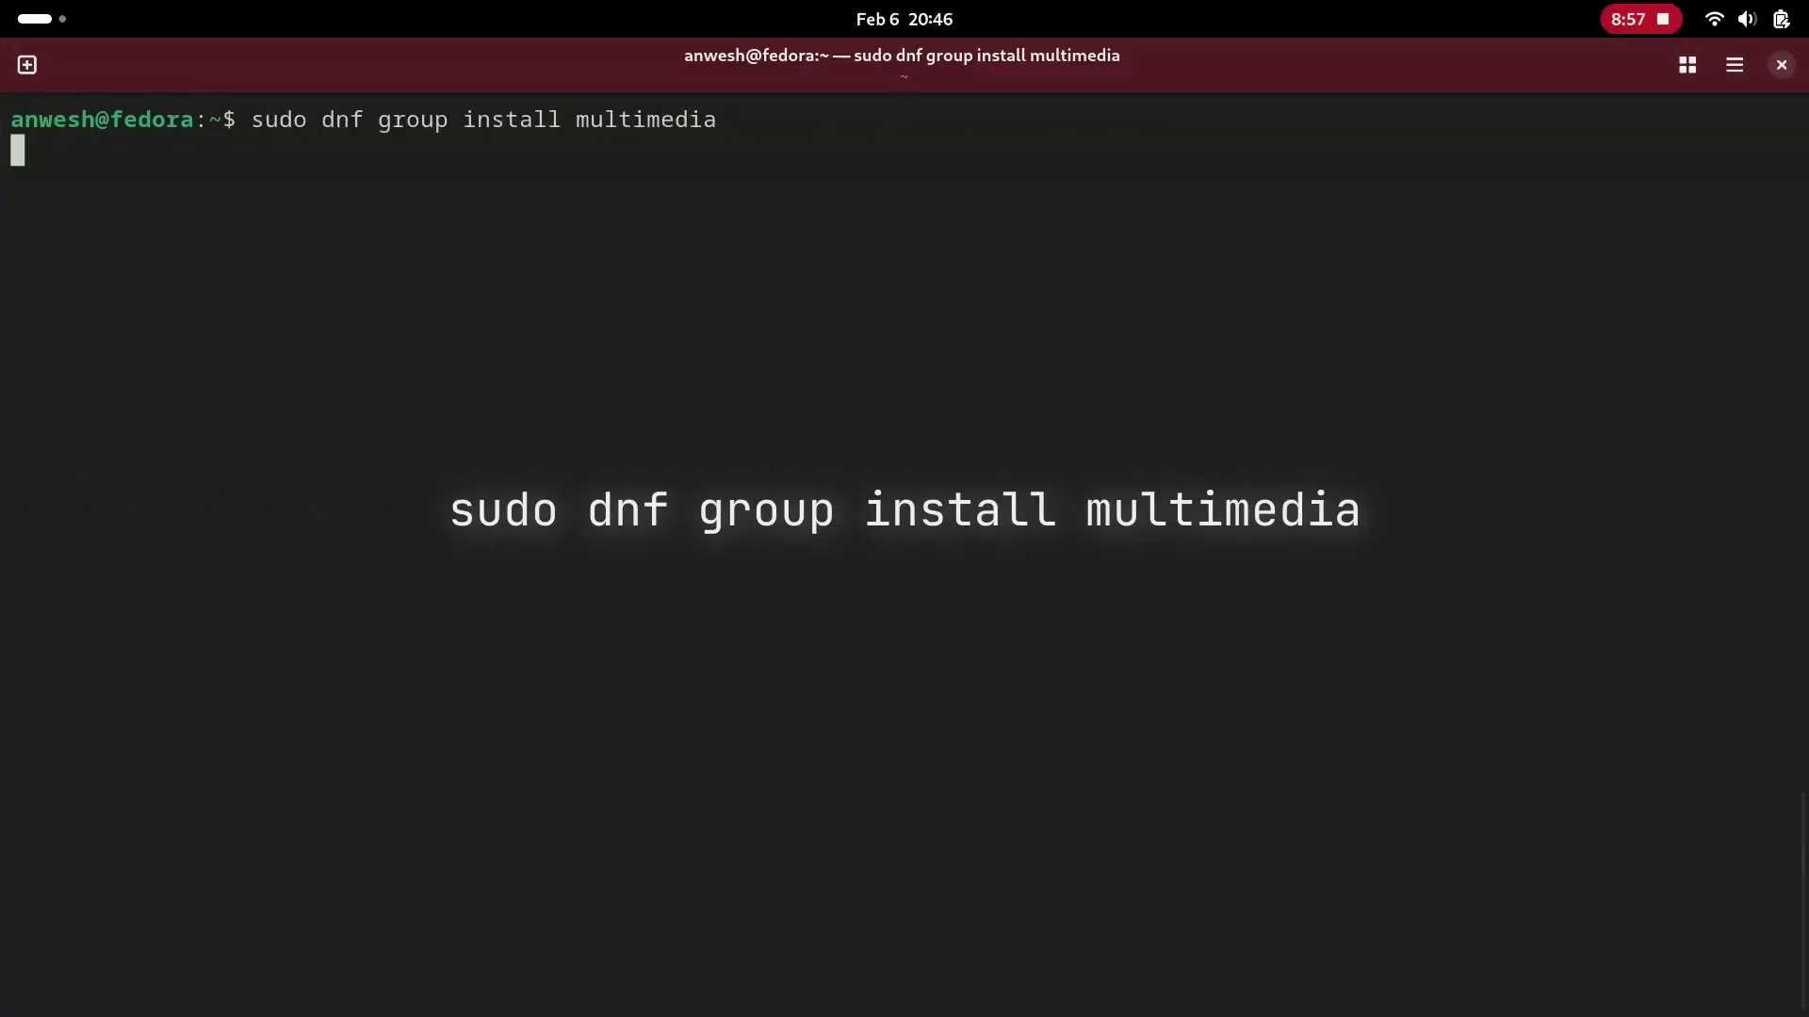
type("y")
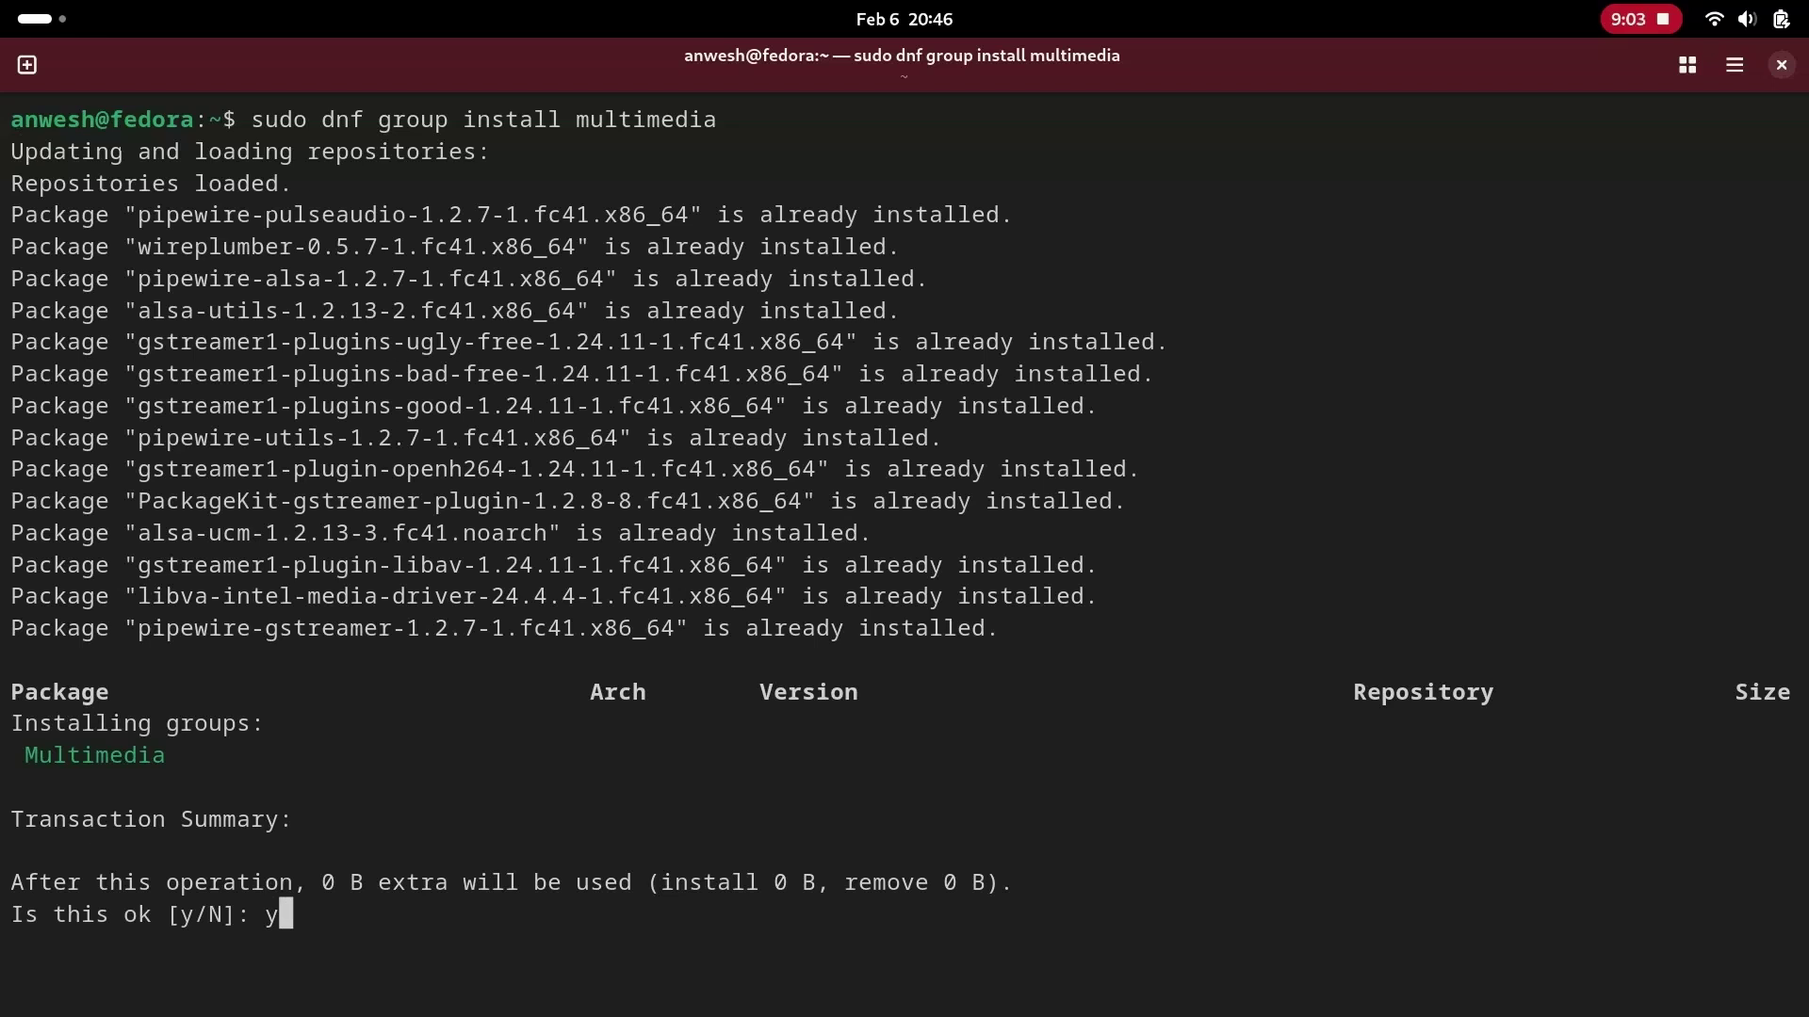
key("Return")
- Run sudo dnf install gstreamer1-plugin-openh264 mozilla-openh264 in the terminal
type("sudo dnf install gstream")
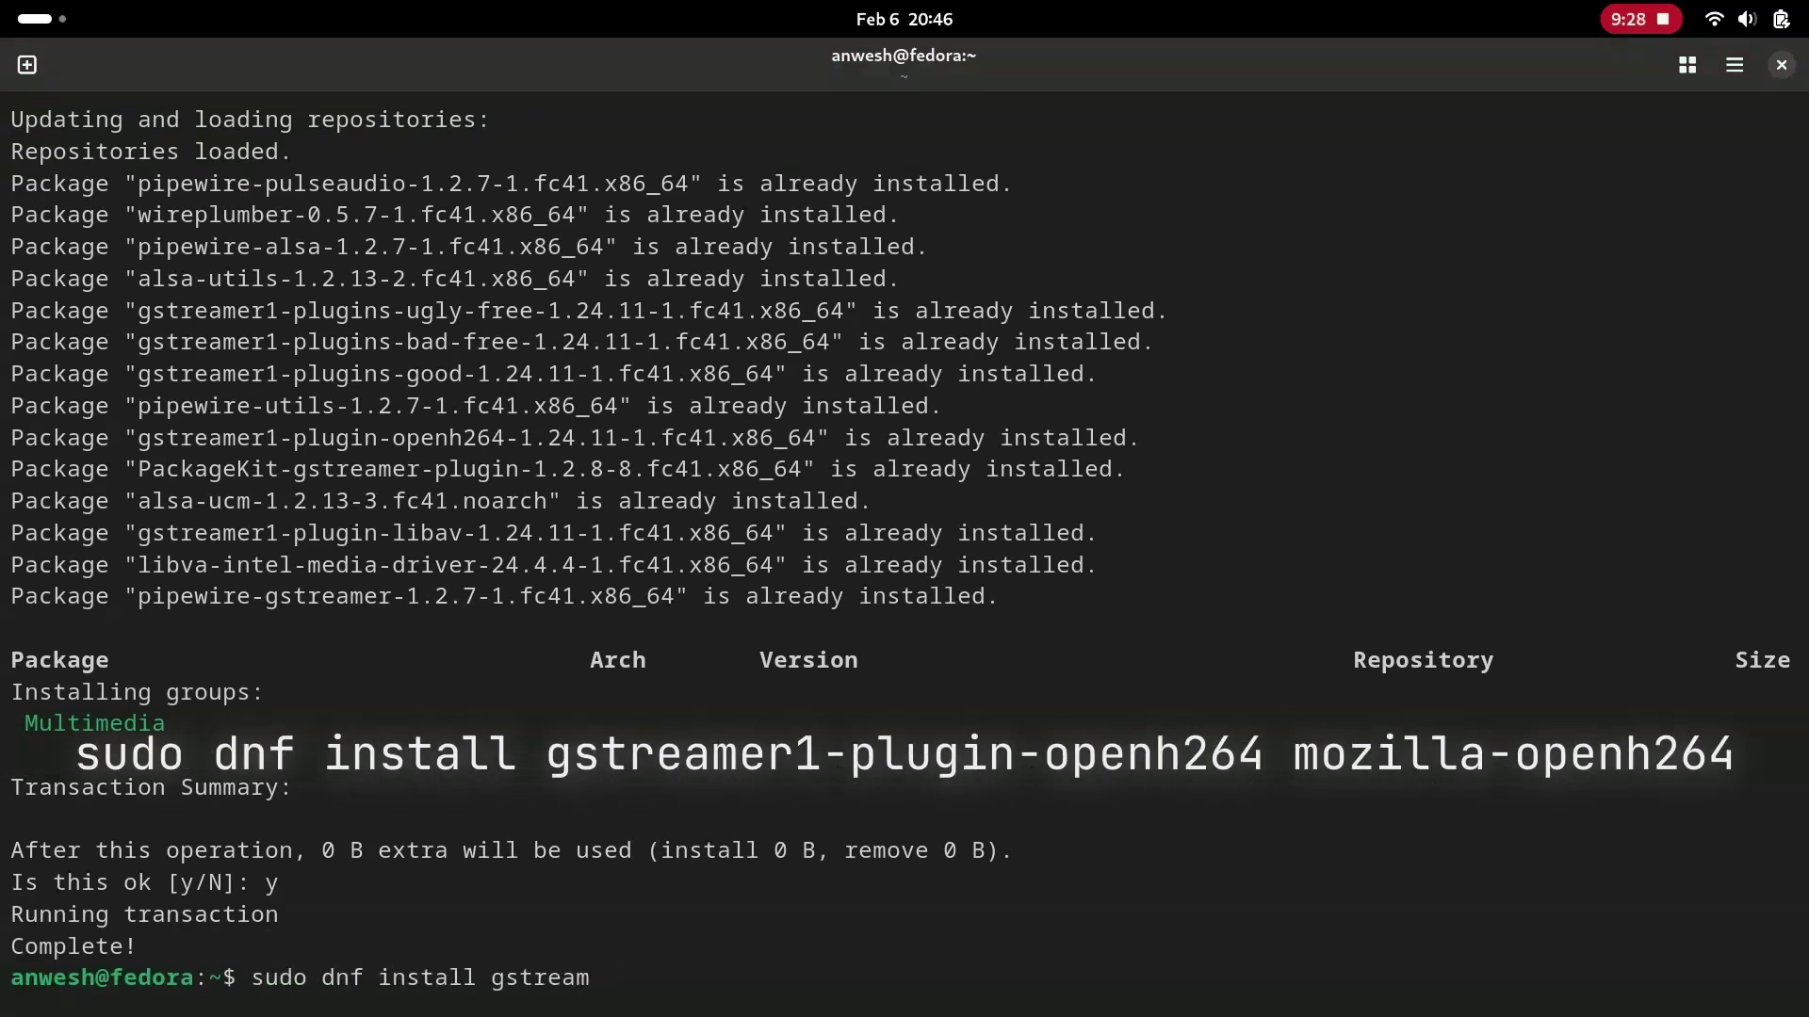
type("er1-plugin")
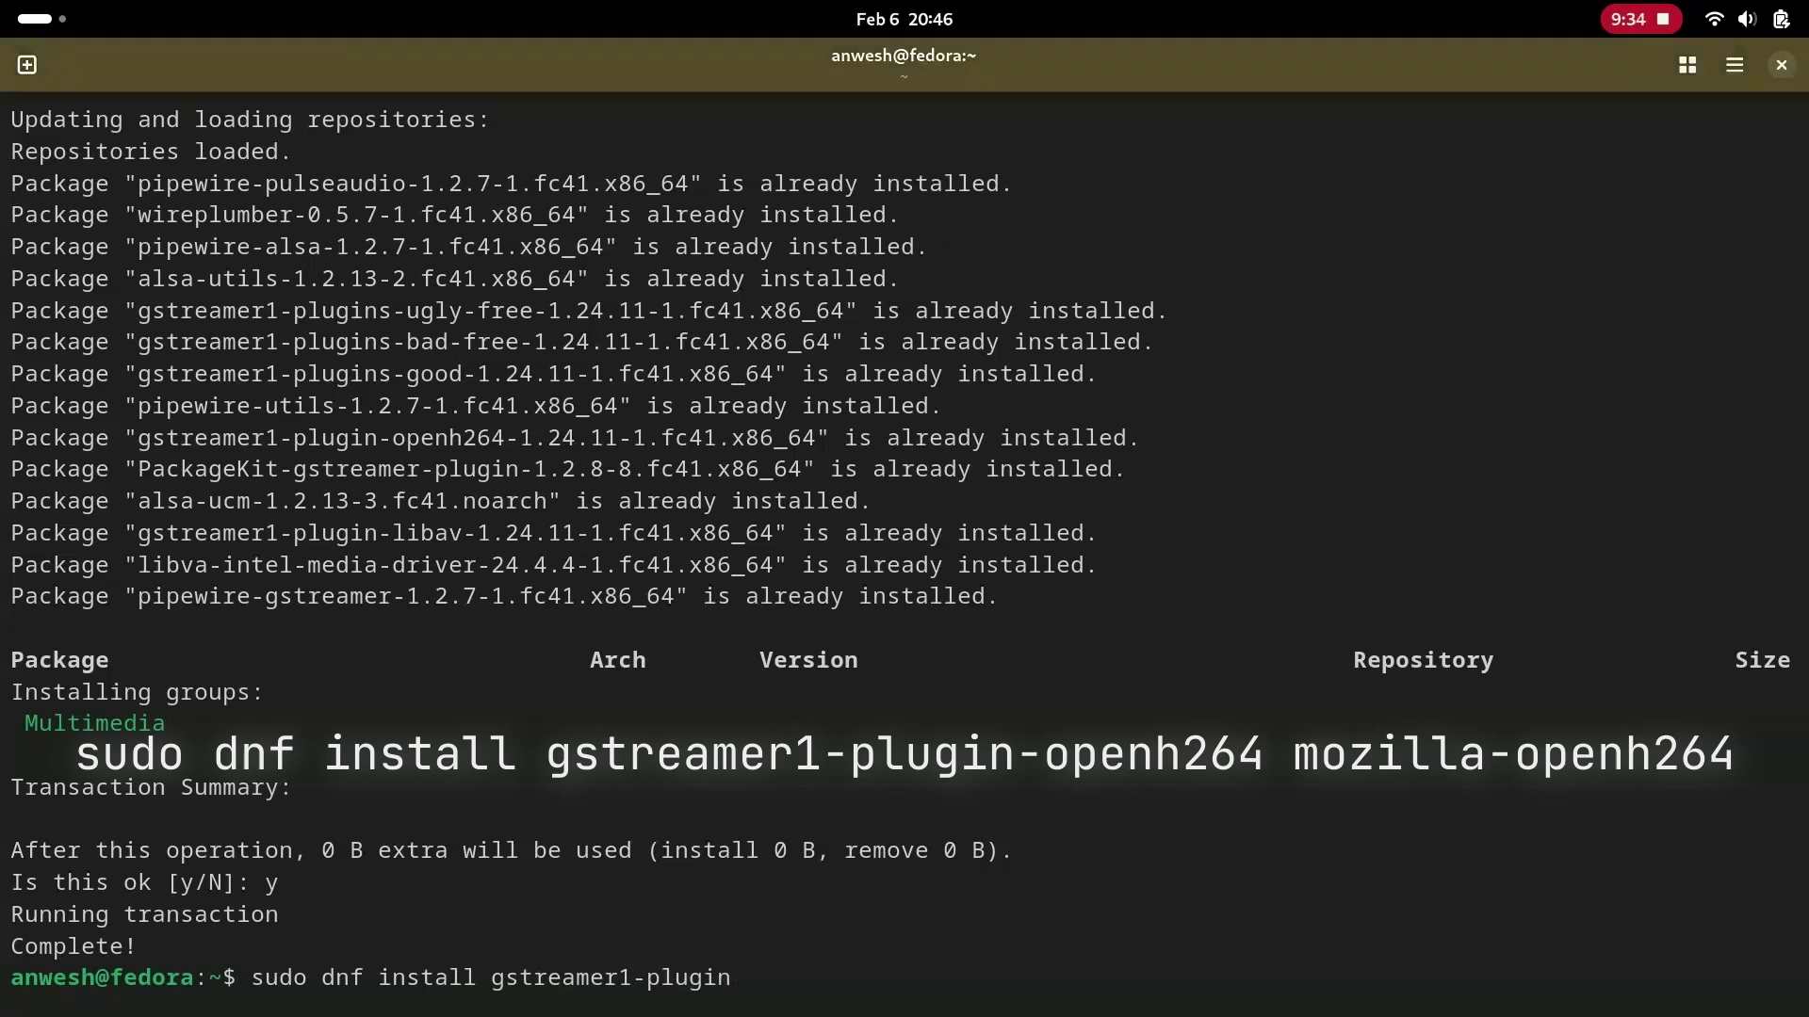
type("-openh264 ")
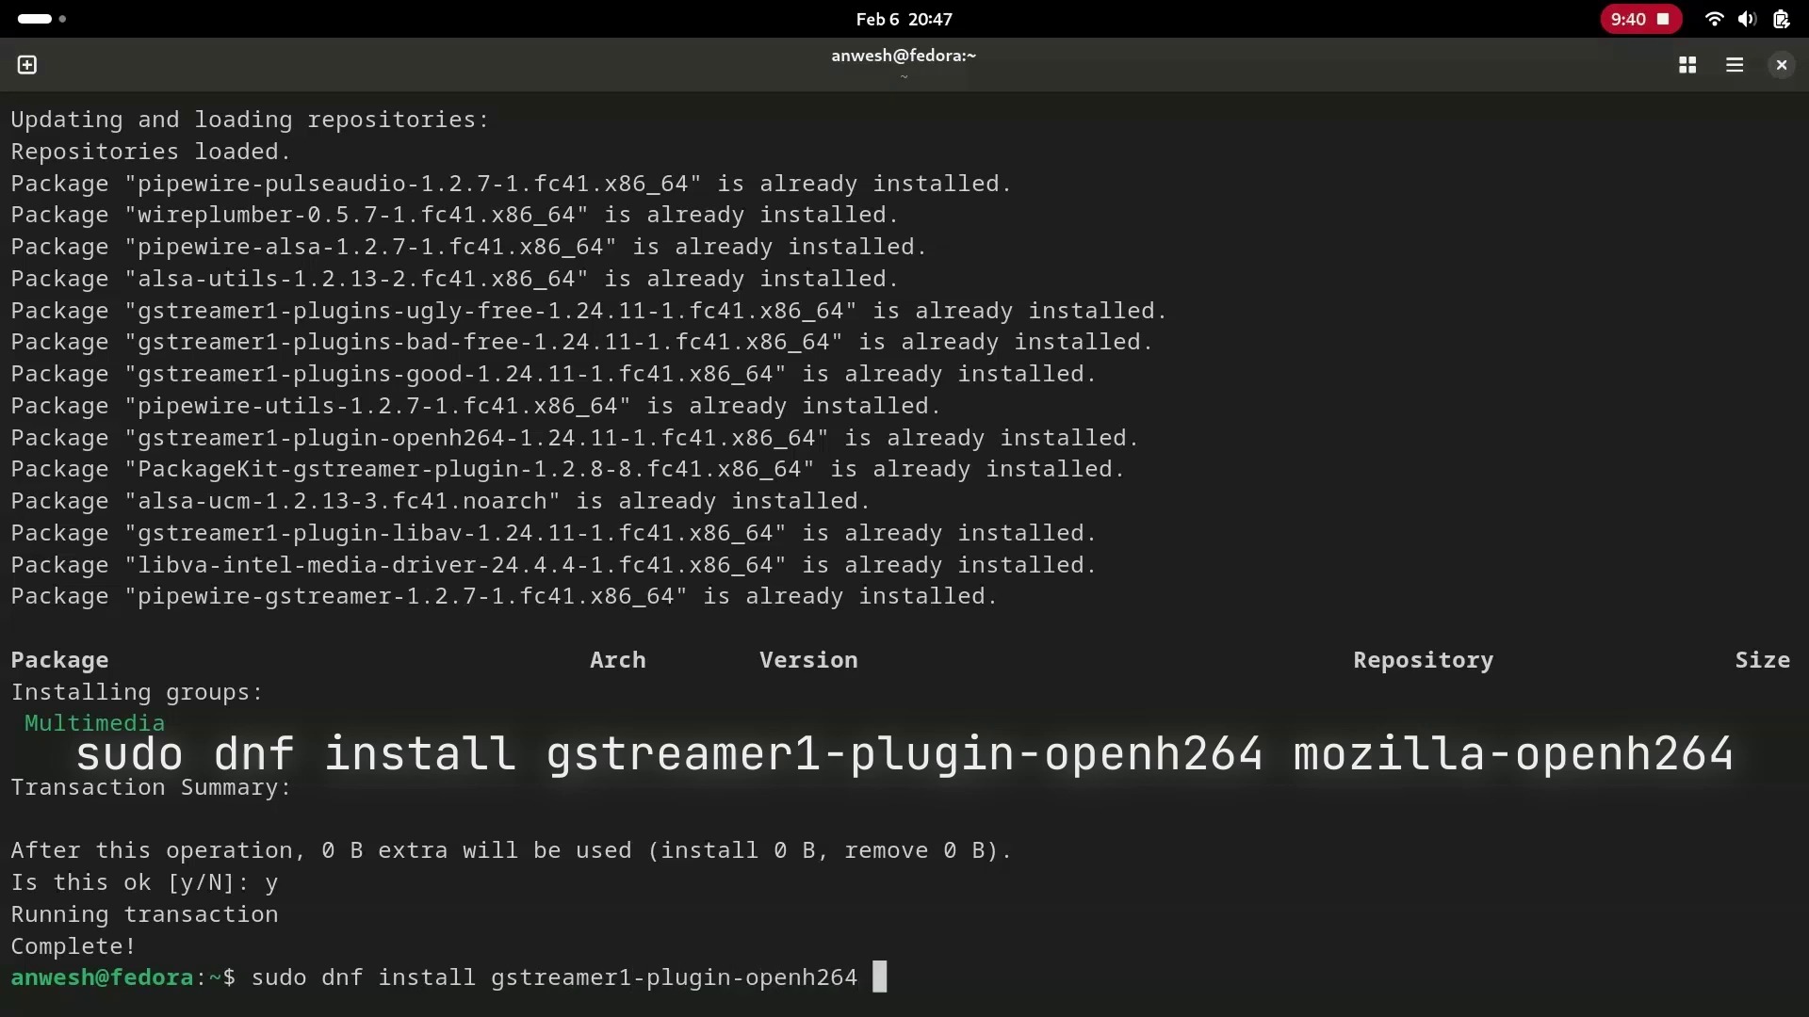
type("mozilla-openh264")
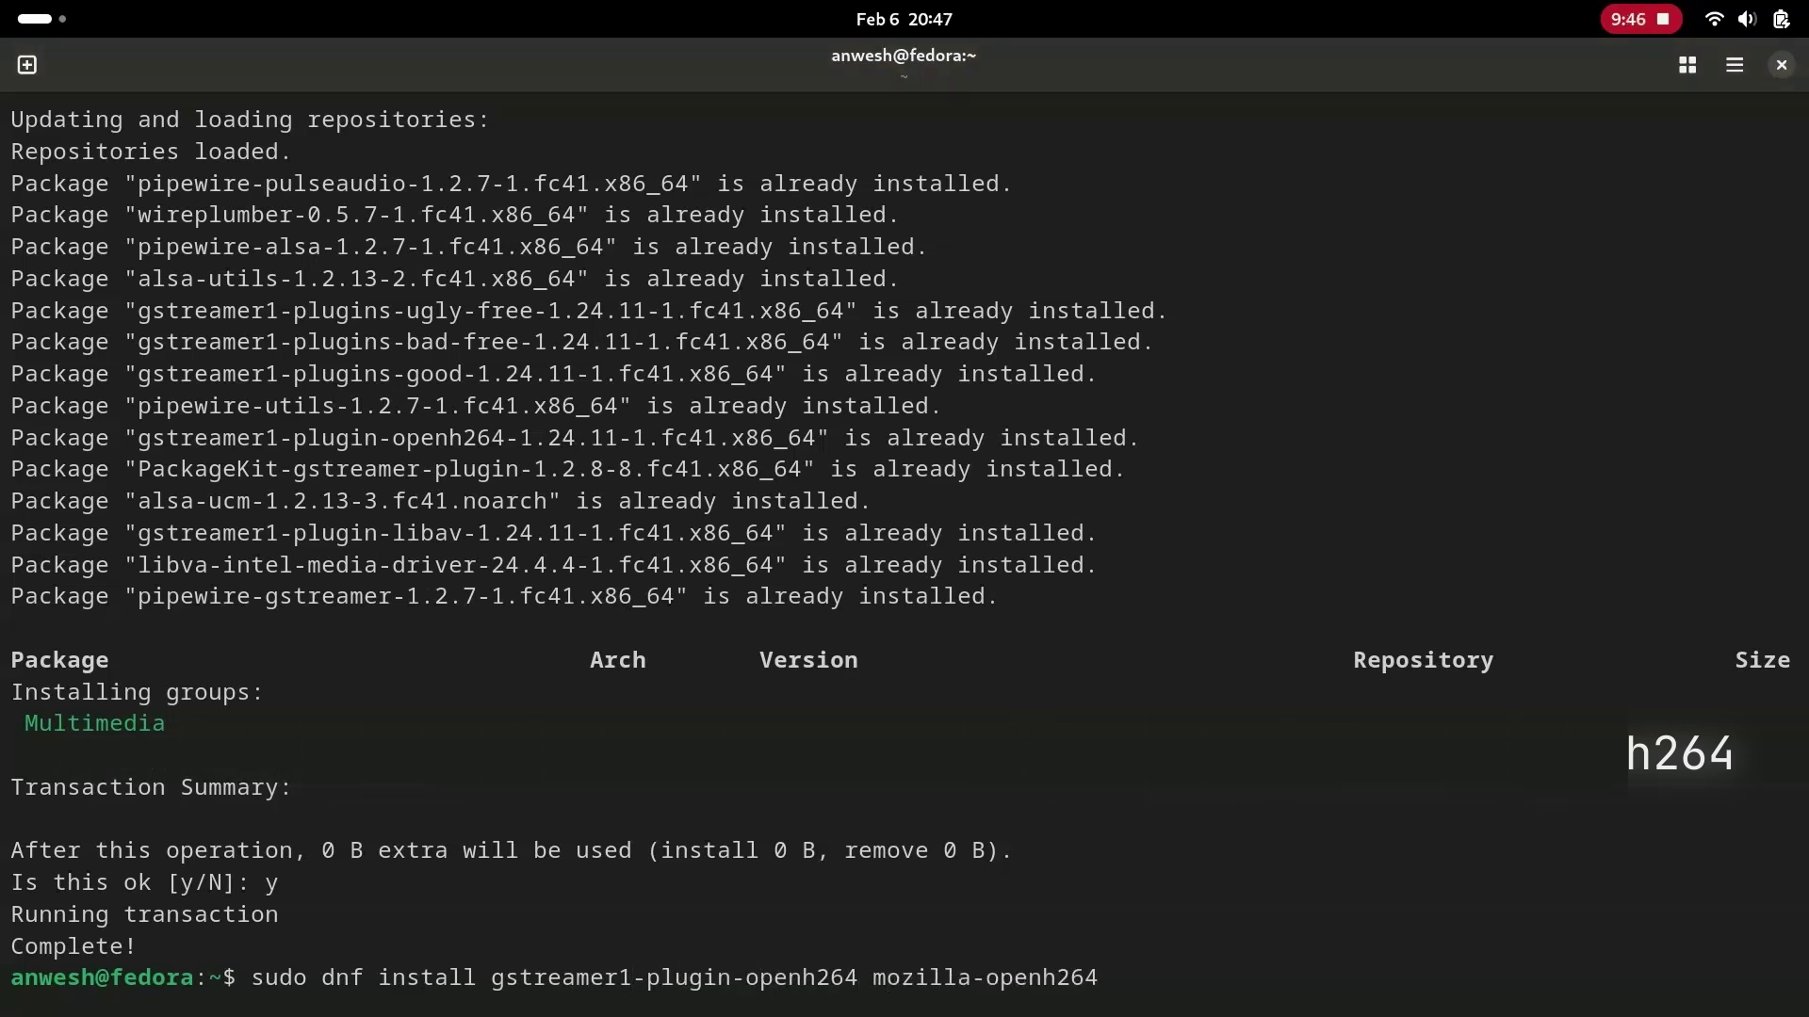
key("Return")
- Install the sound and video package group with sudo dnf group install sound-and-video and accept it with y
type("sudo dnf ins")
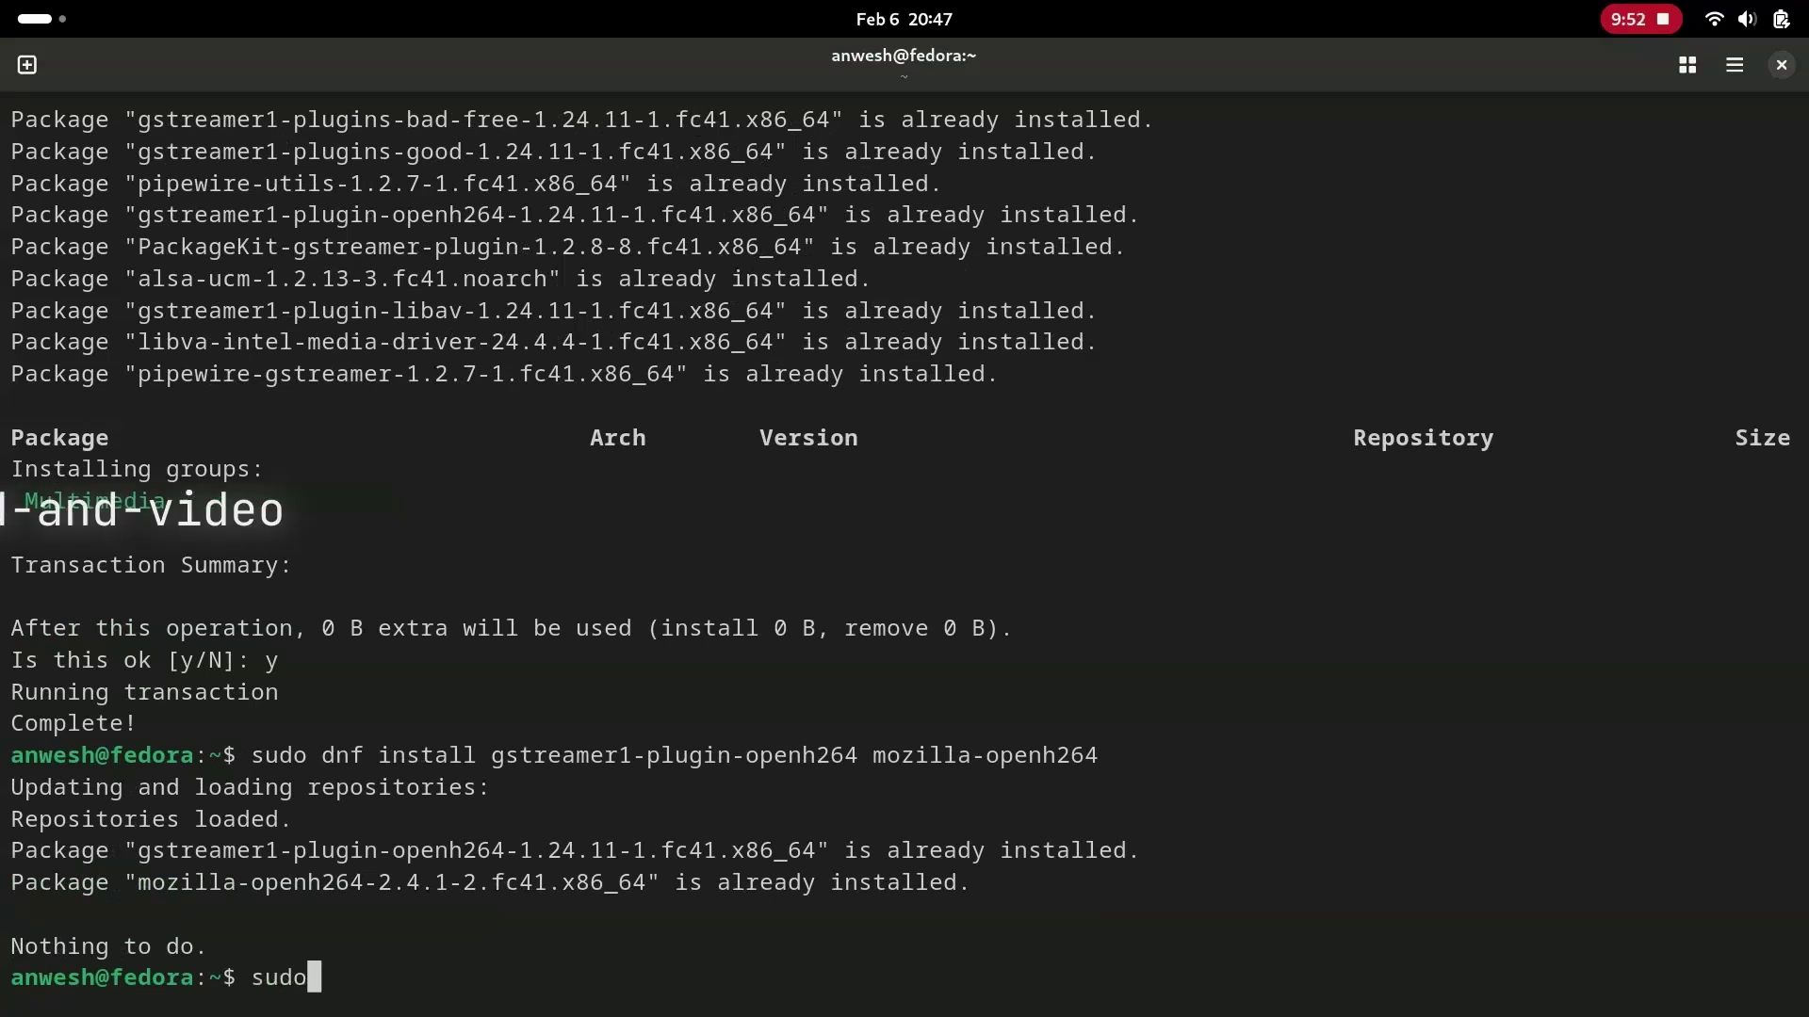
type("tall")
key("BackSpace")
key("BackSpace")
key("BackSpace")
key("BackSpace")
key("BackSpace")
key("BackSpace")
type("group install sound-")
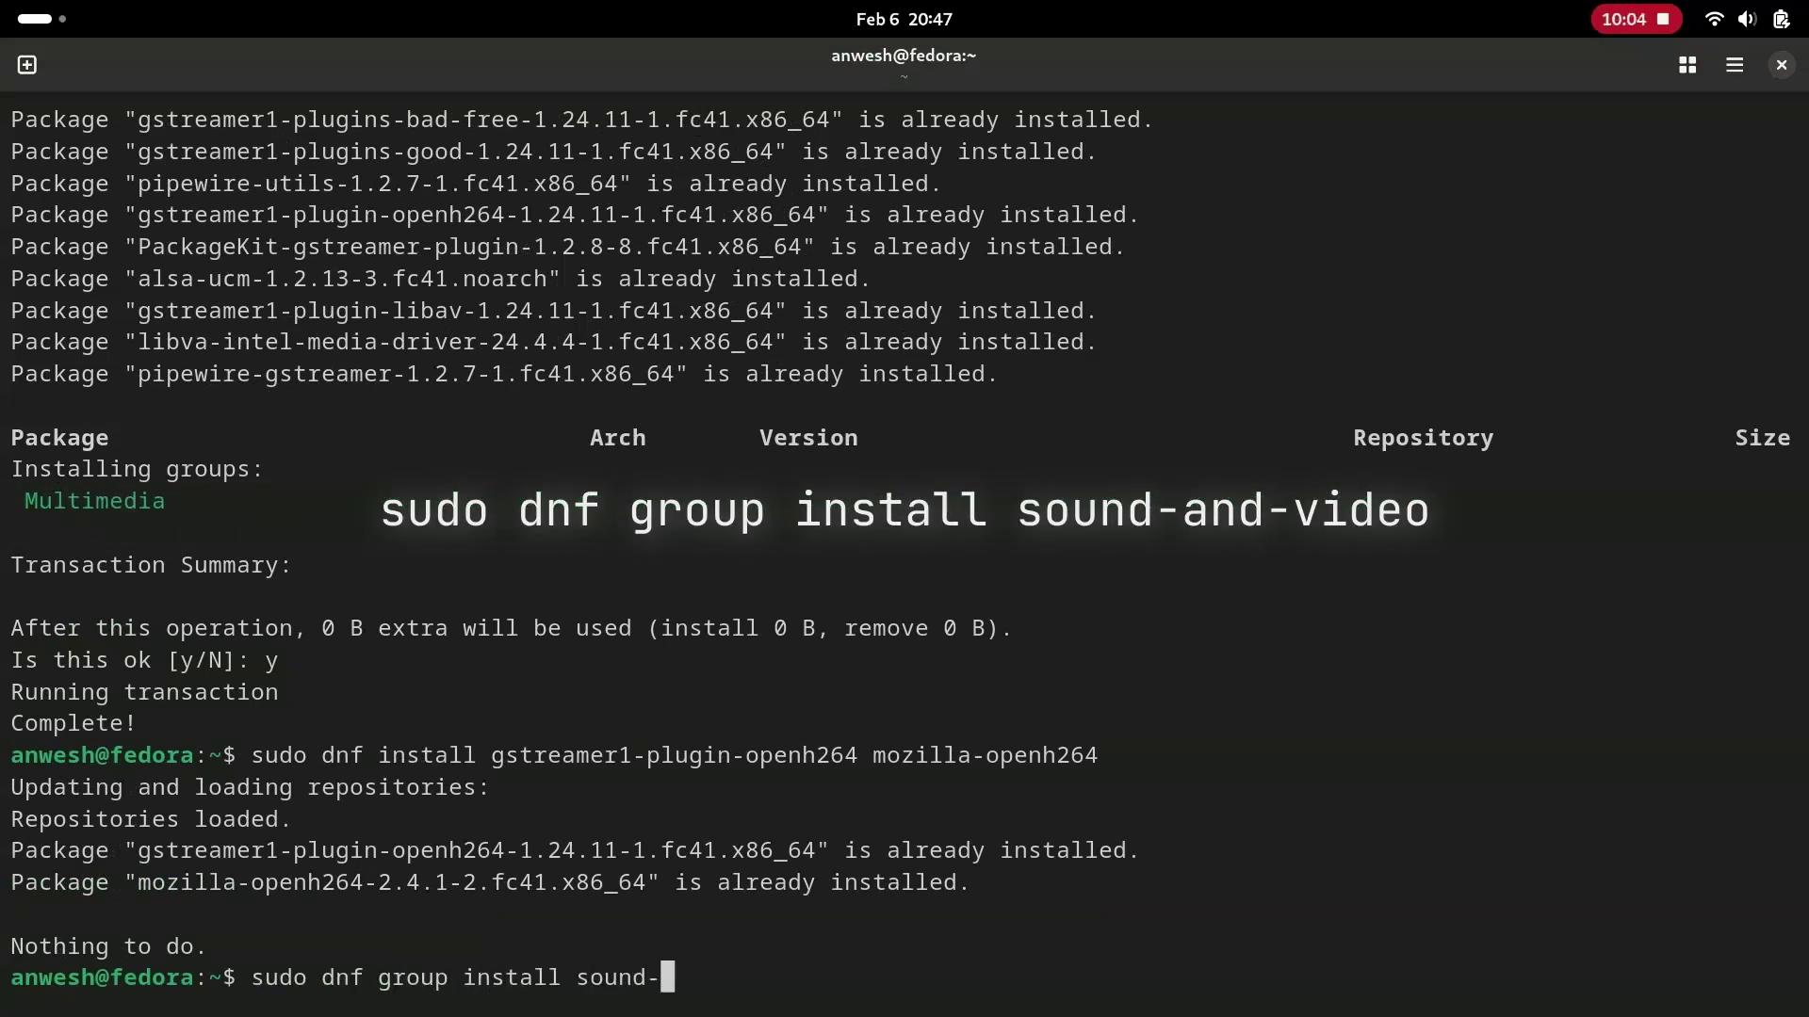
type("and-video")
key("Return")
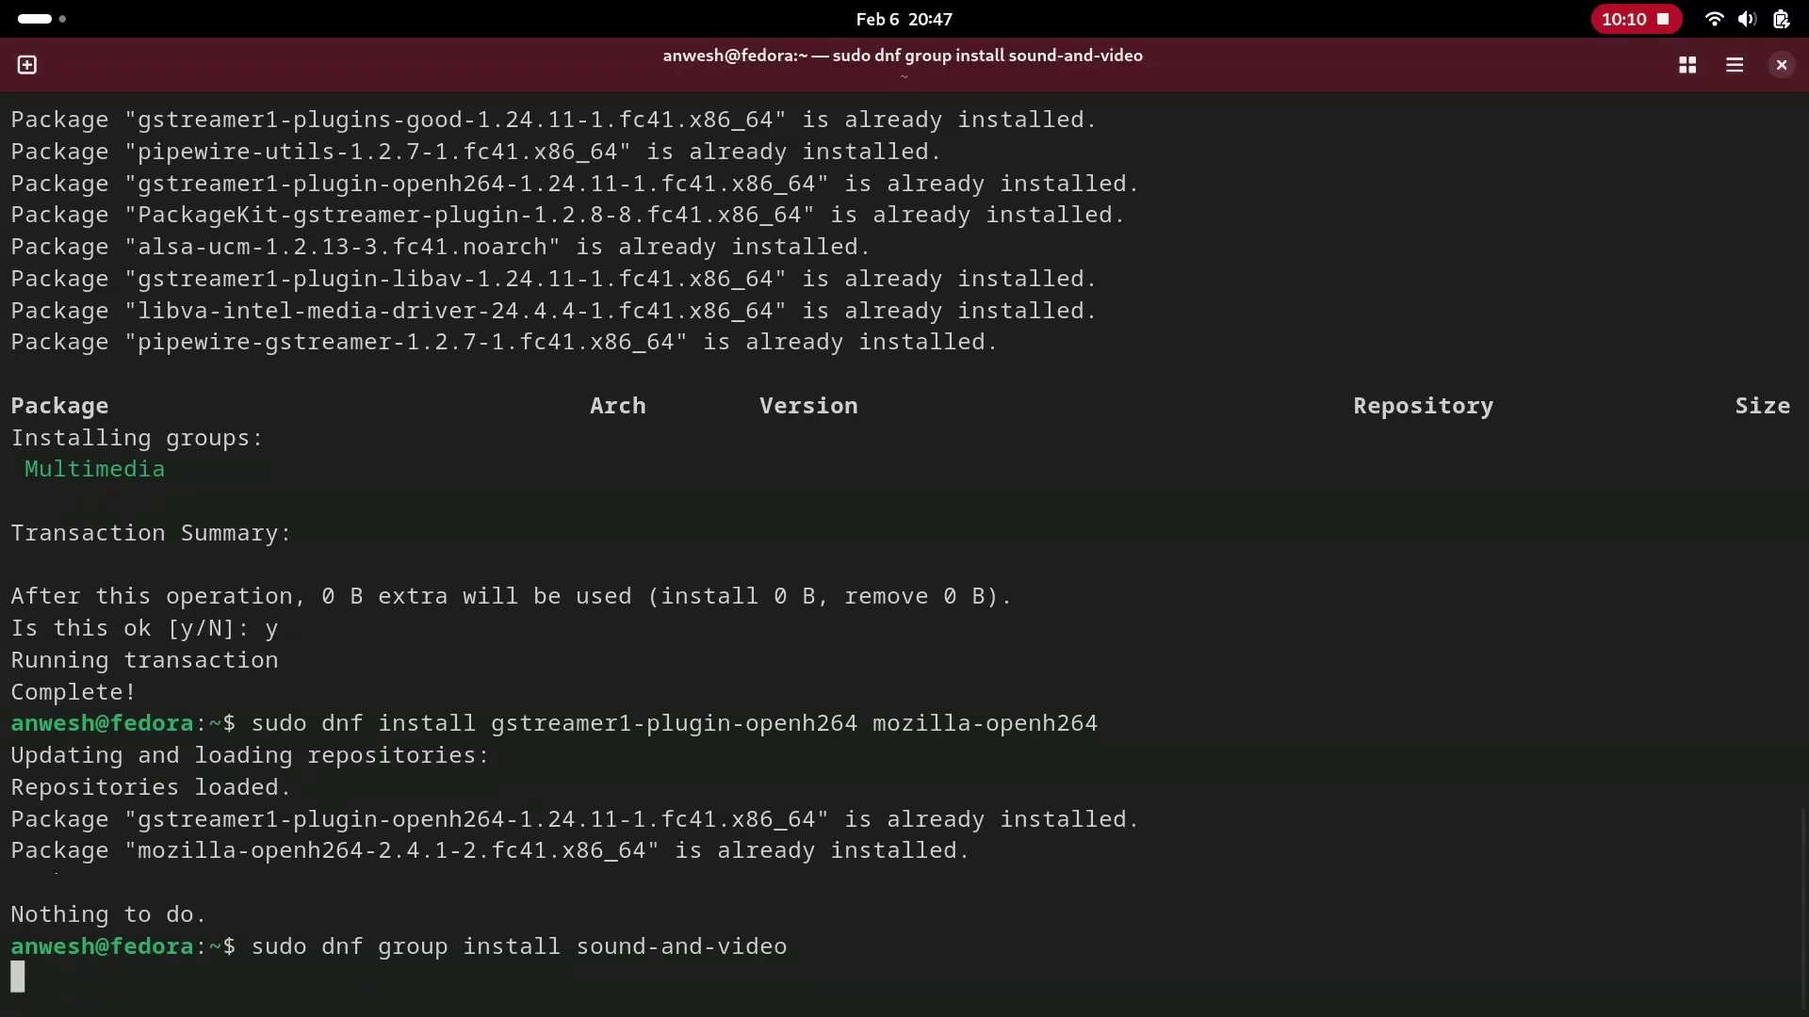
type("y")
key("Return")
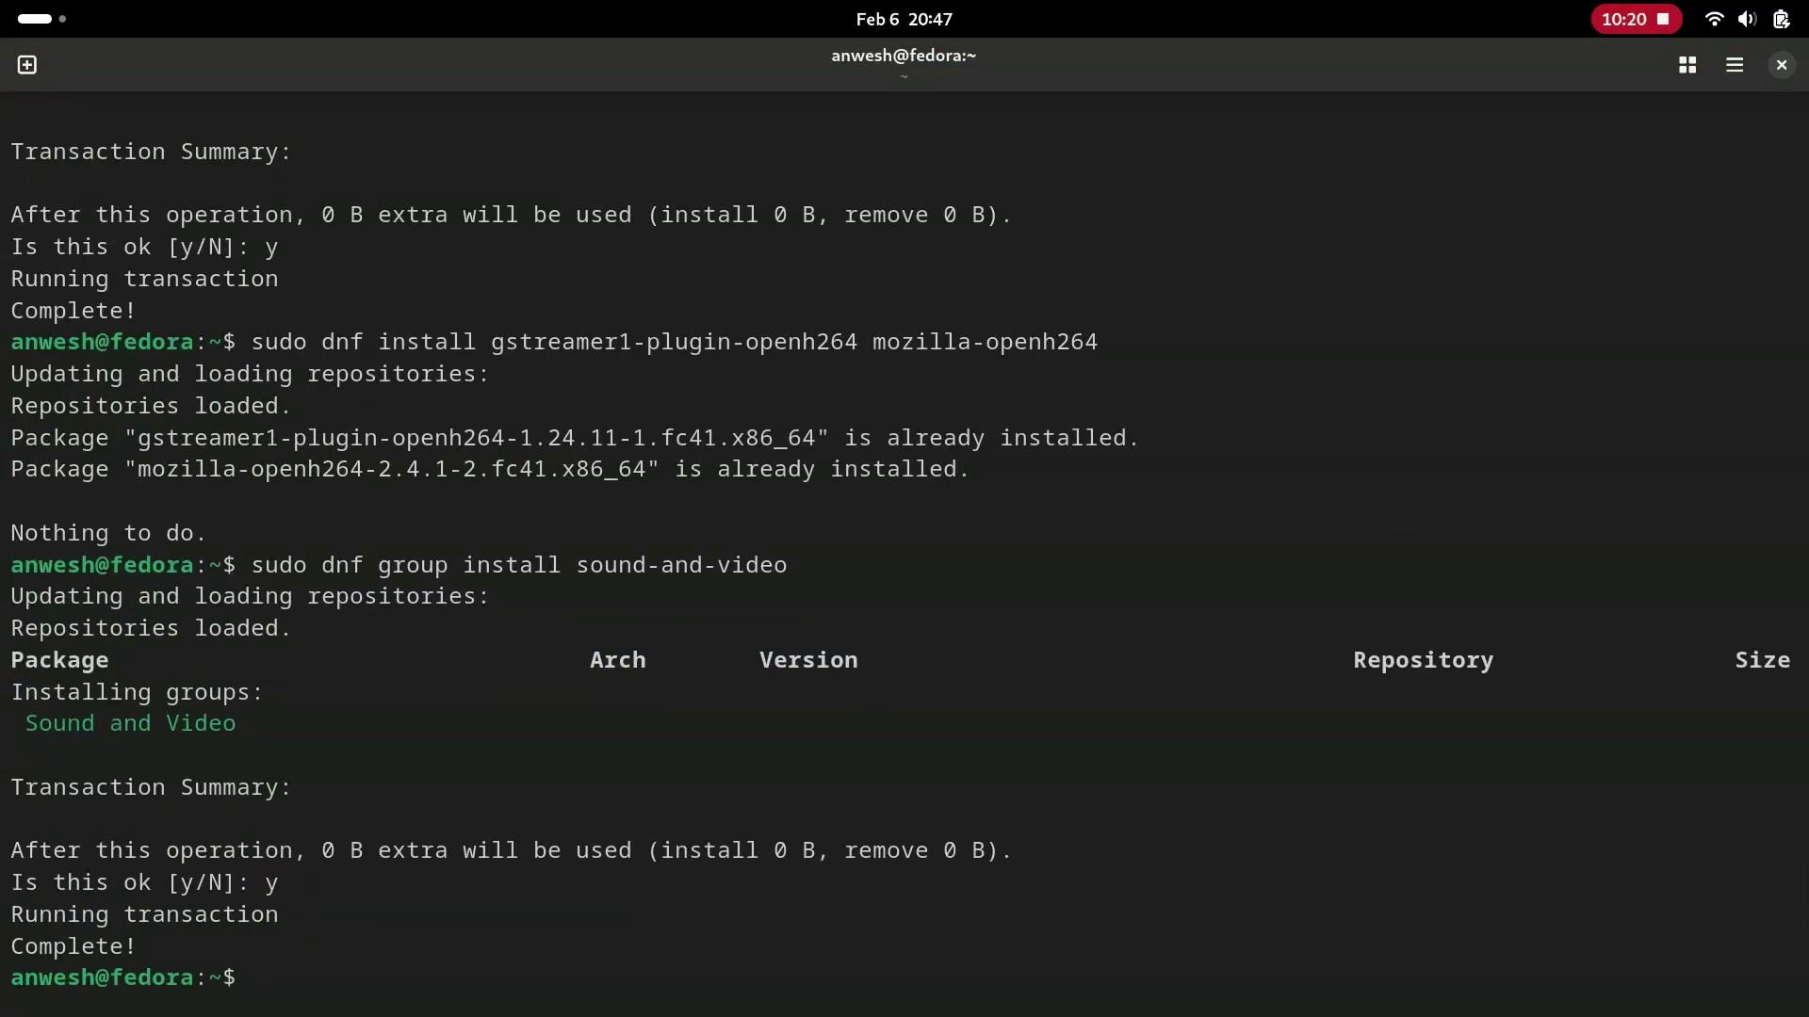
- Install VLC with sudo dnf install vlc, accept the transaction with y, and clear the terminal
type("sudo dnf install vlc")
key("Return")
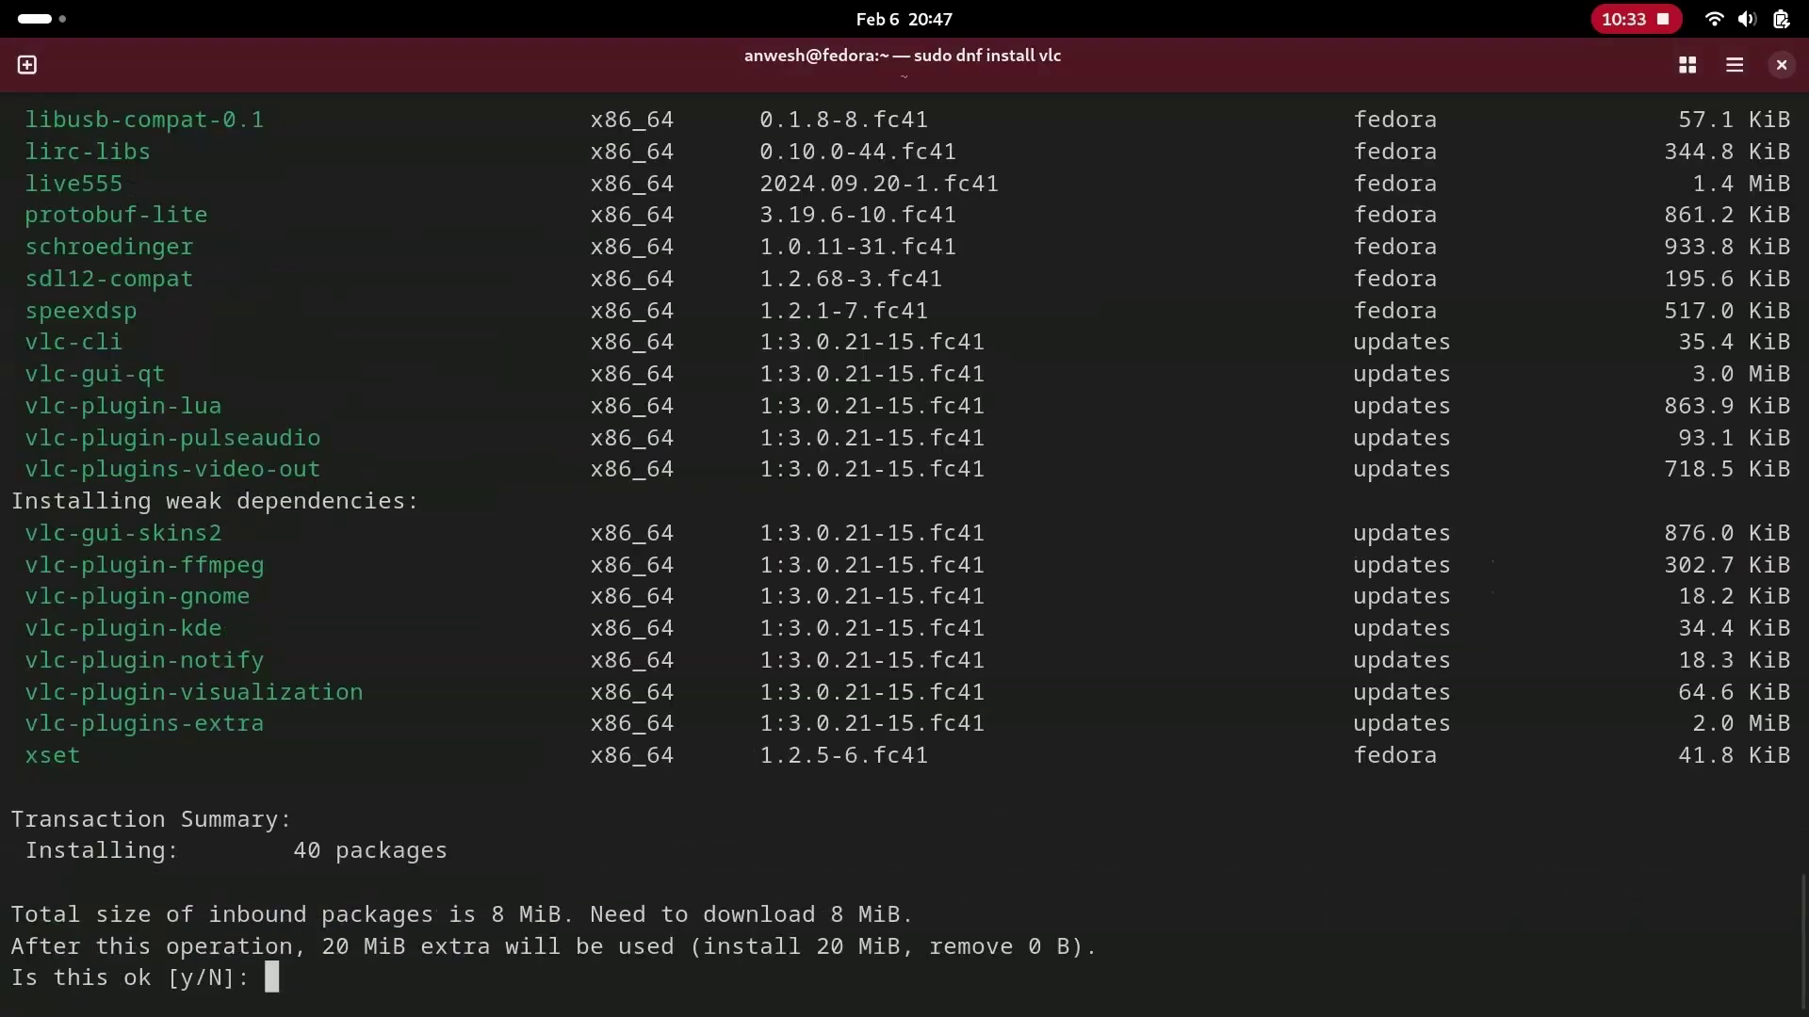
type("y")
key("Return")
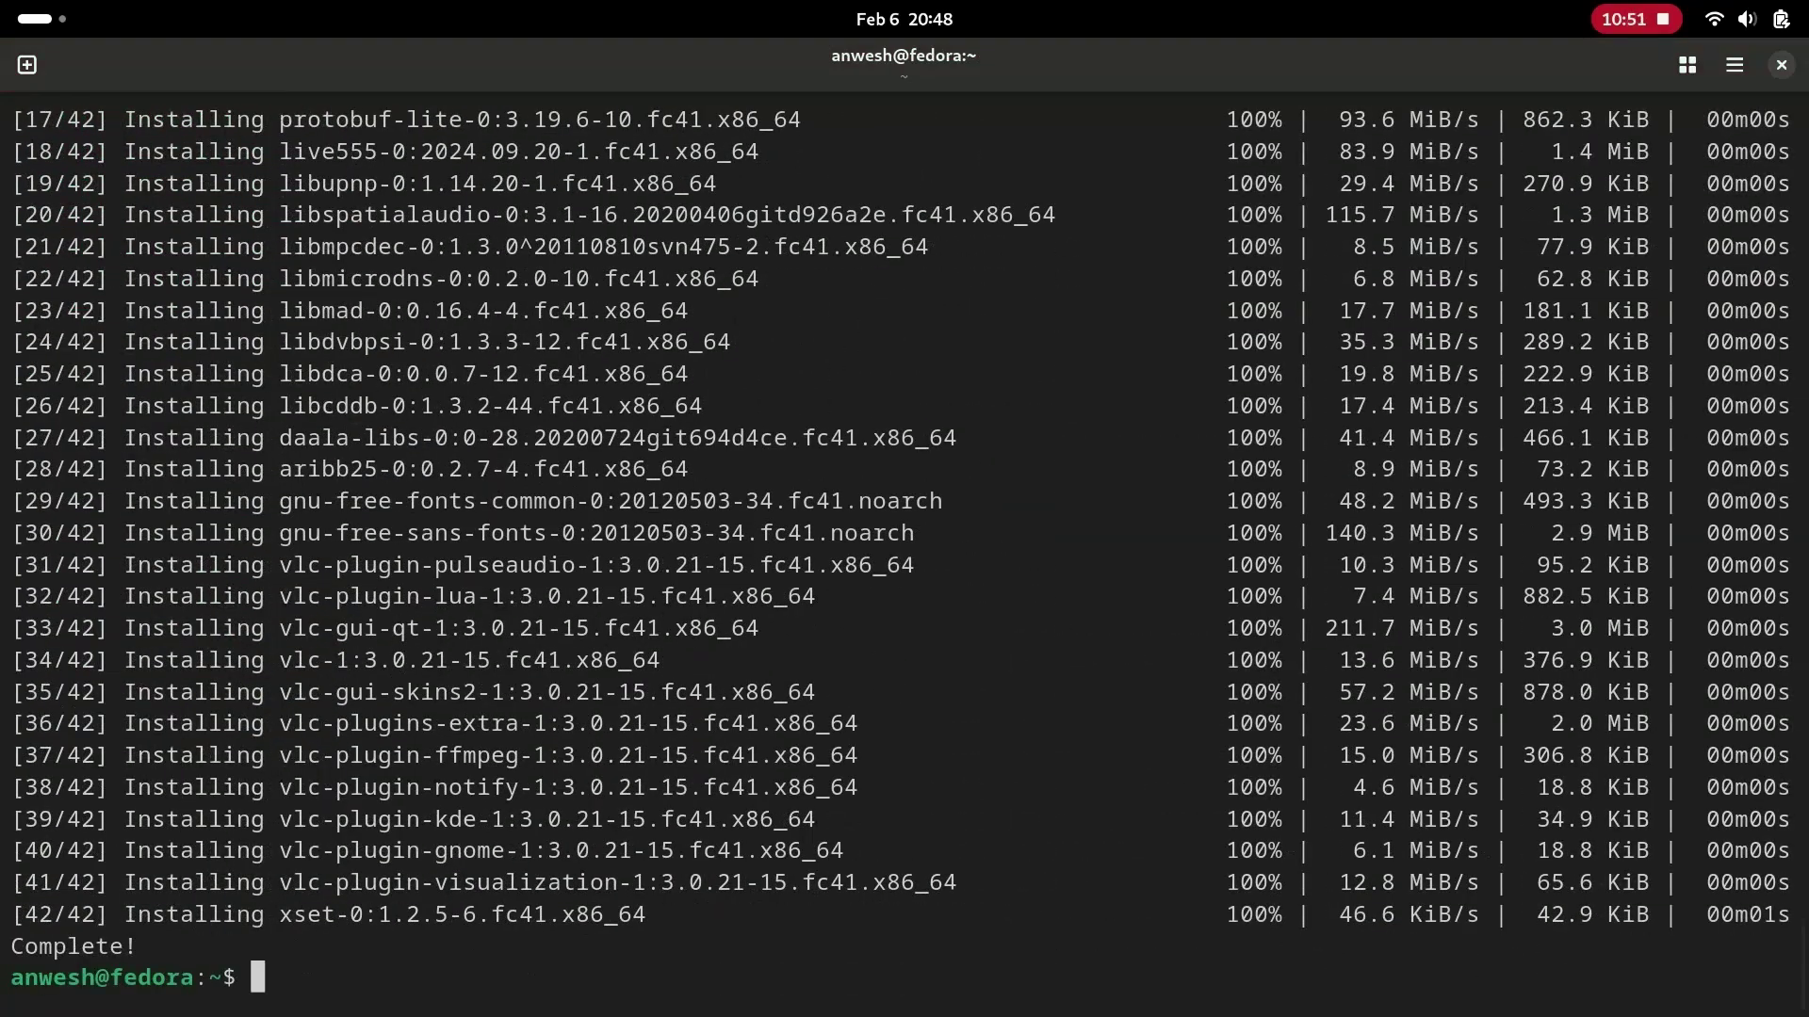
key("ctrl+l")
- Switch to GNOME Software, search for vlc, view the available install sources on the VLC page, and close the window
key("super")
left_click(842, 947)
key("ctrl+f")
type("vlc")
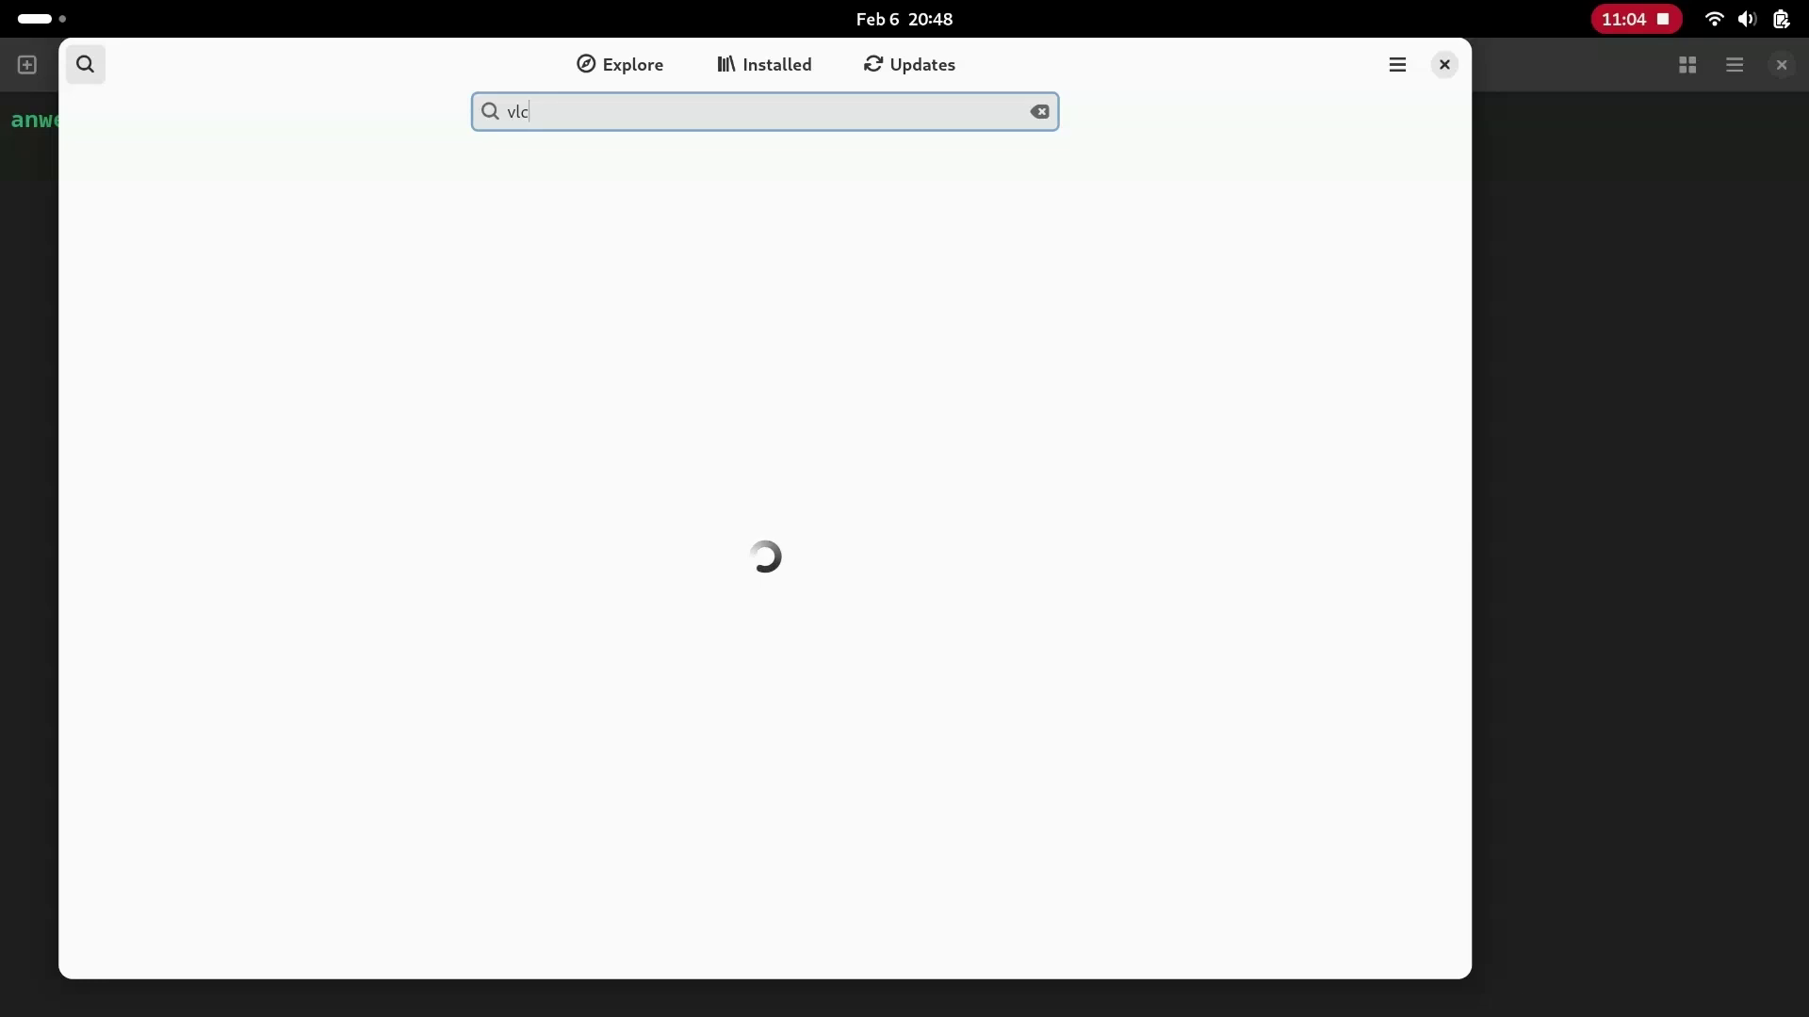
left_click(602, 212)
left_click(1247, 224)
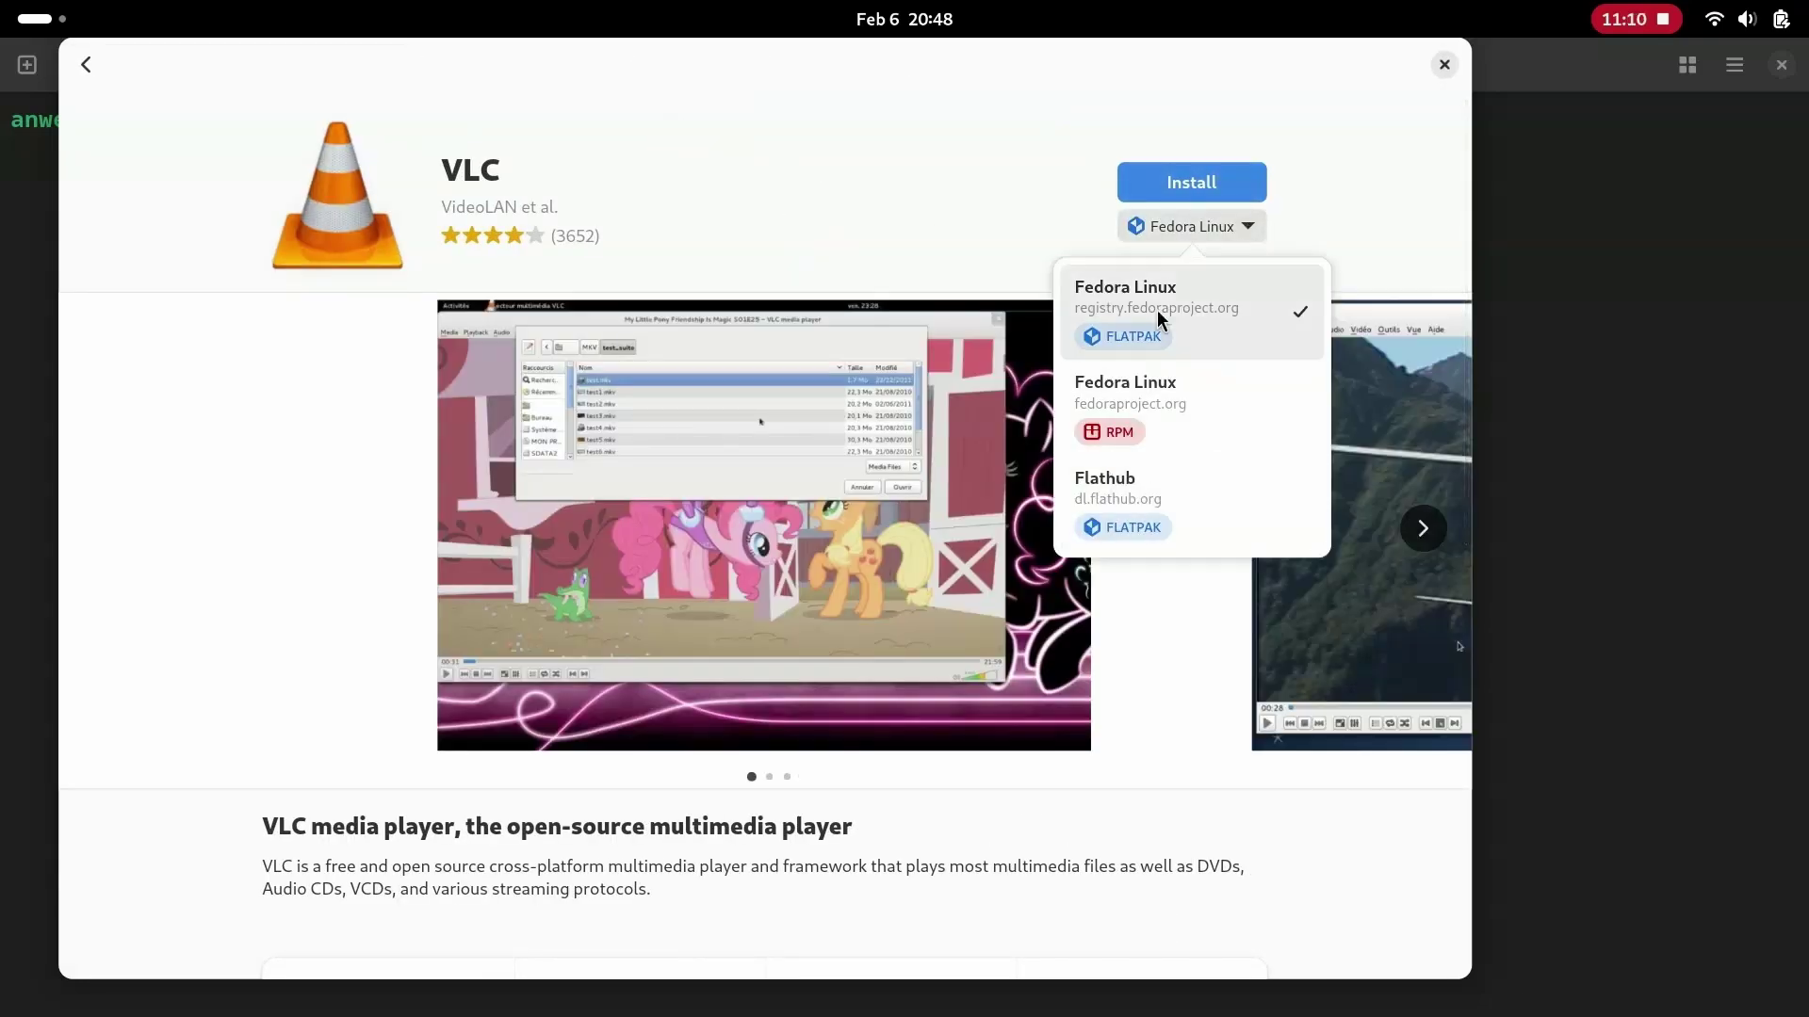
left_click(900, 233)
left_click(1439, 68)
- Install the archive tools with sudo dnf install unzip p7zip p7zip-plugins unrar and accept the transaction with y
type("sudo dnf install unzip")
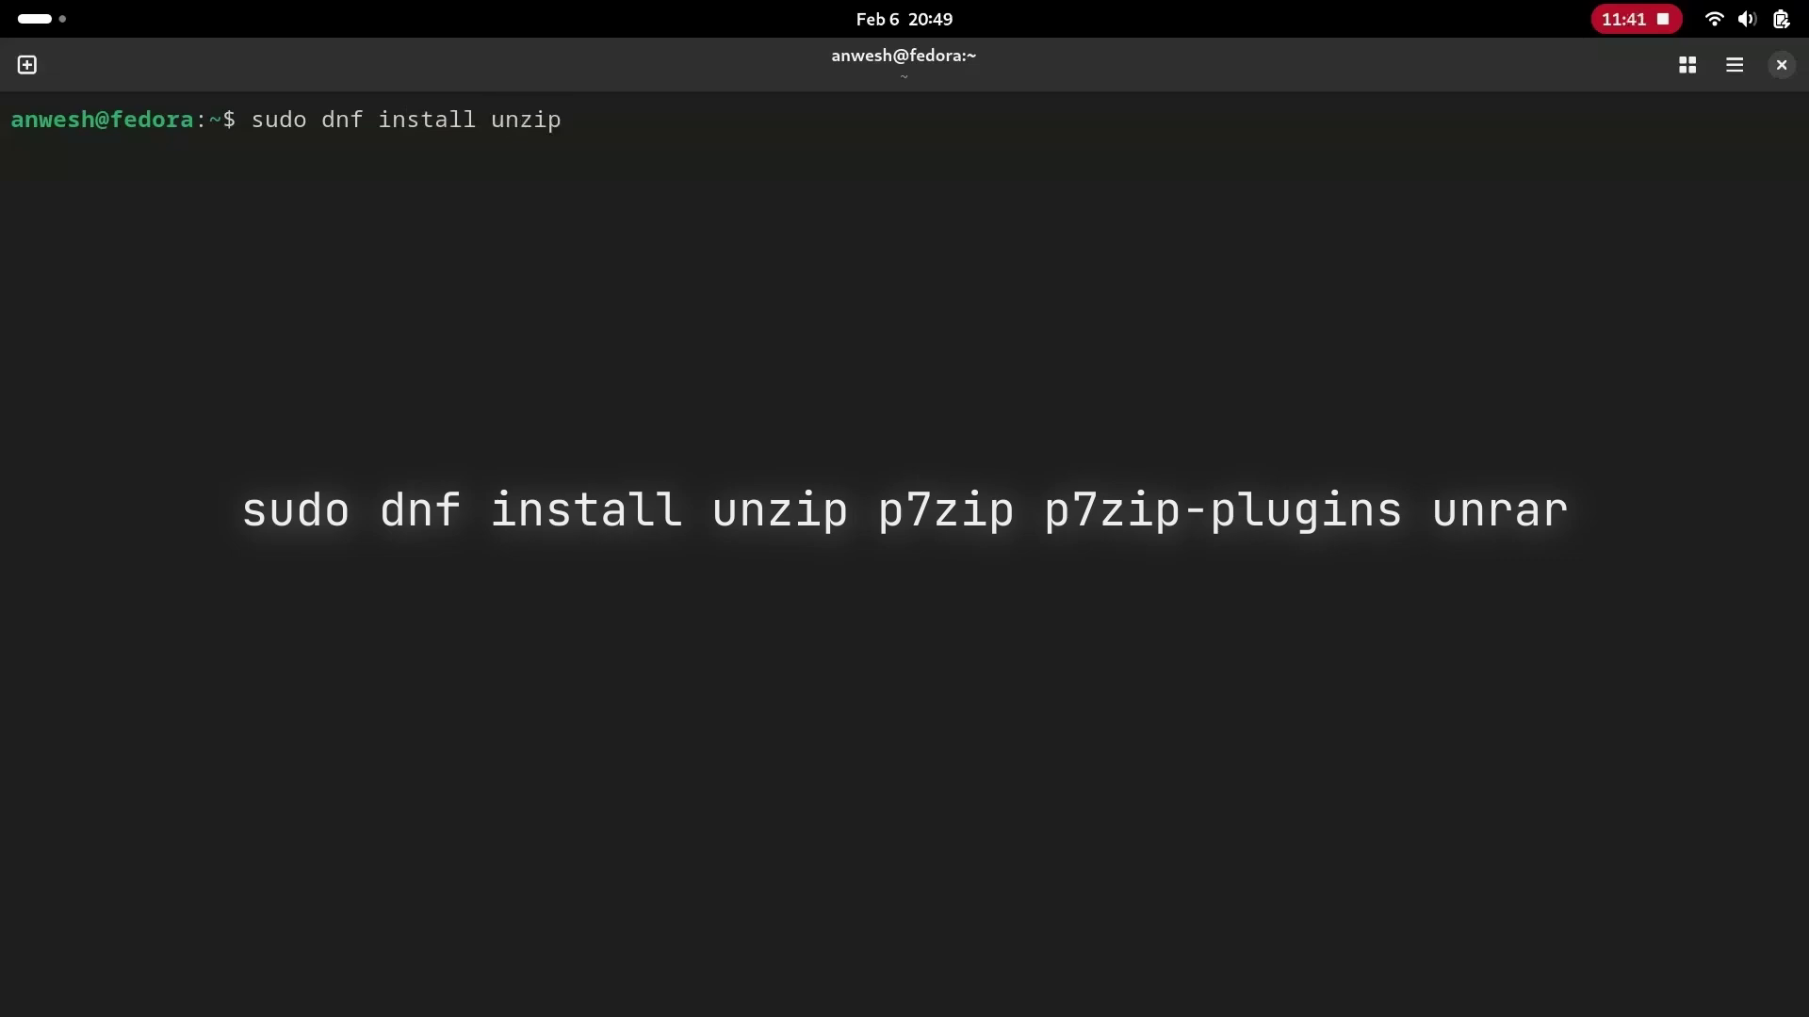
type(" p7")
type("zip p7")
type("zip-plugins")
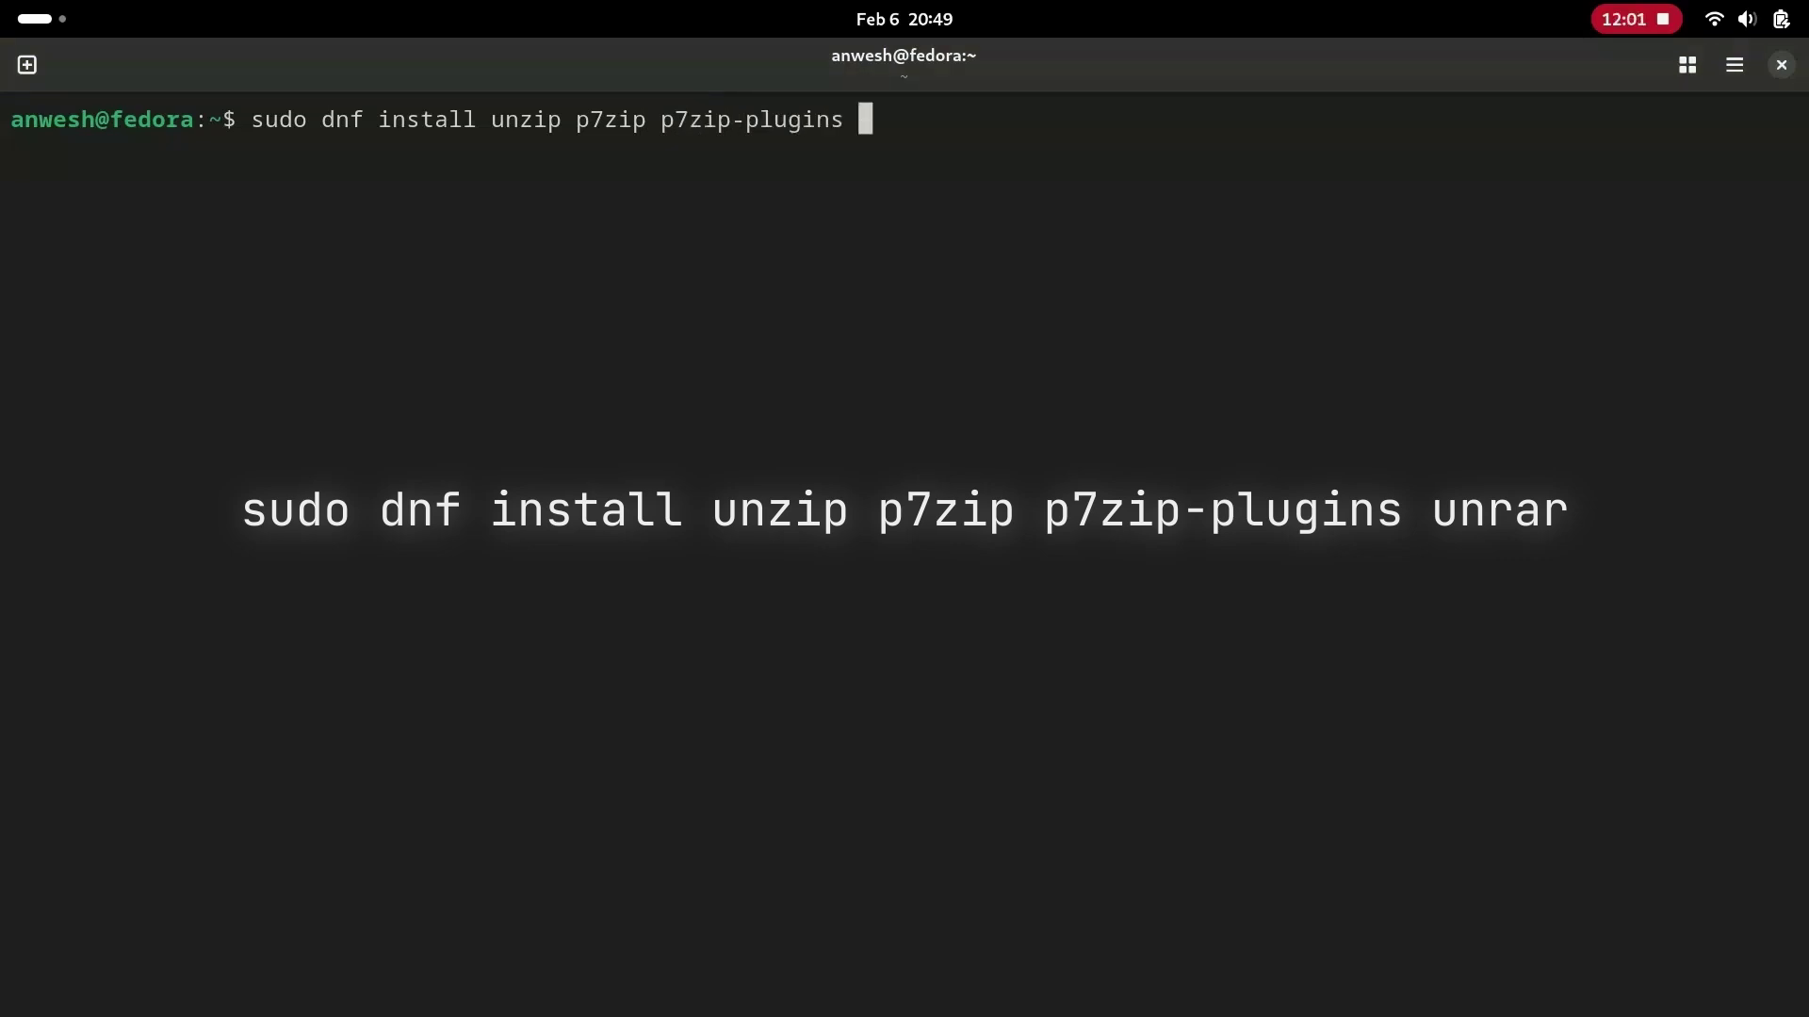
type(" unrar")
key("Return")
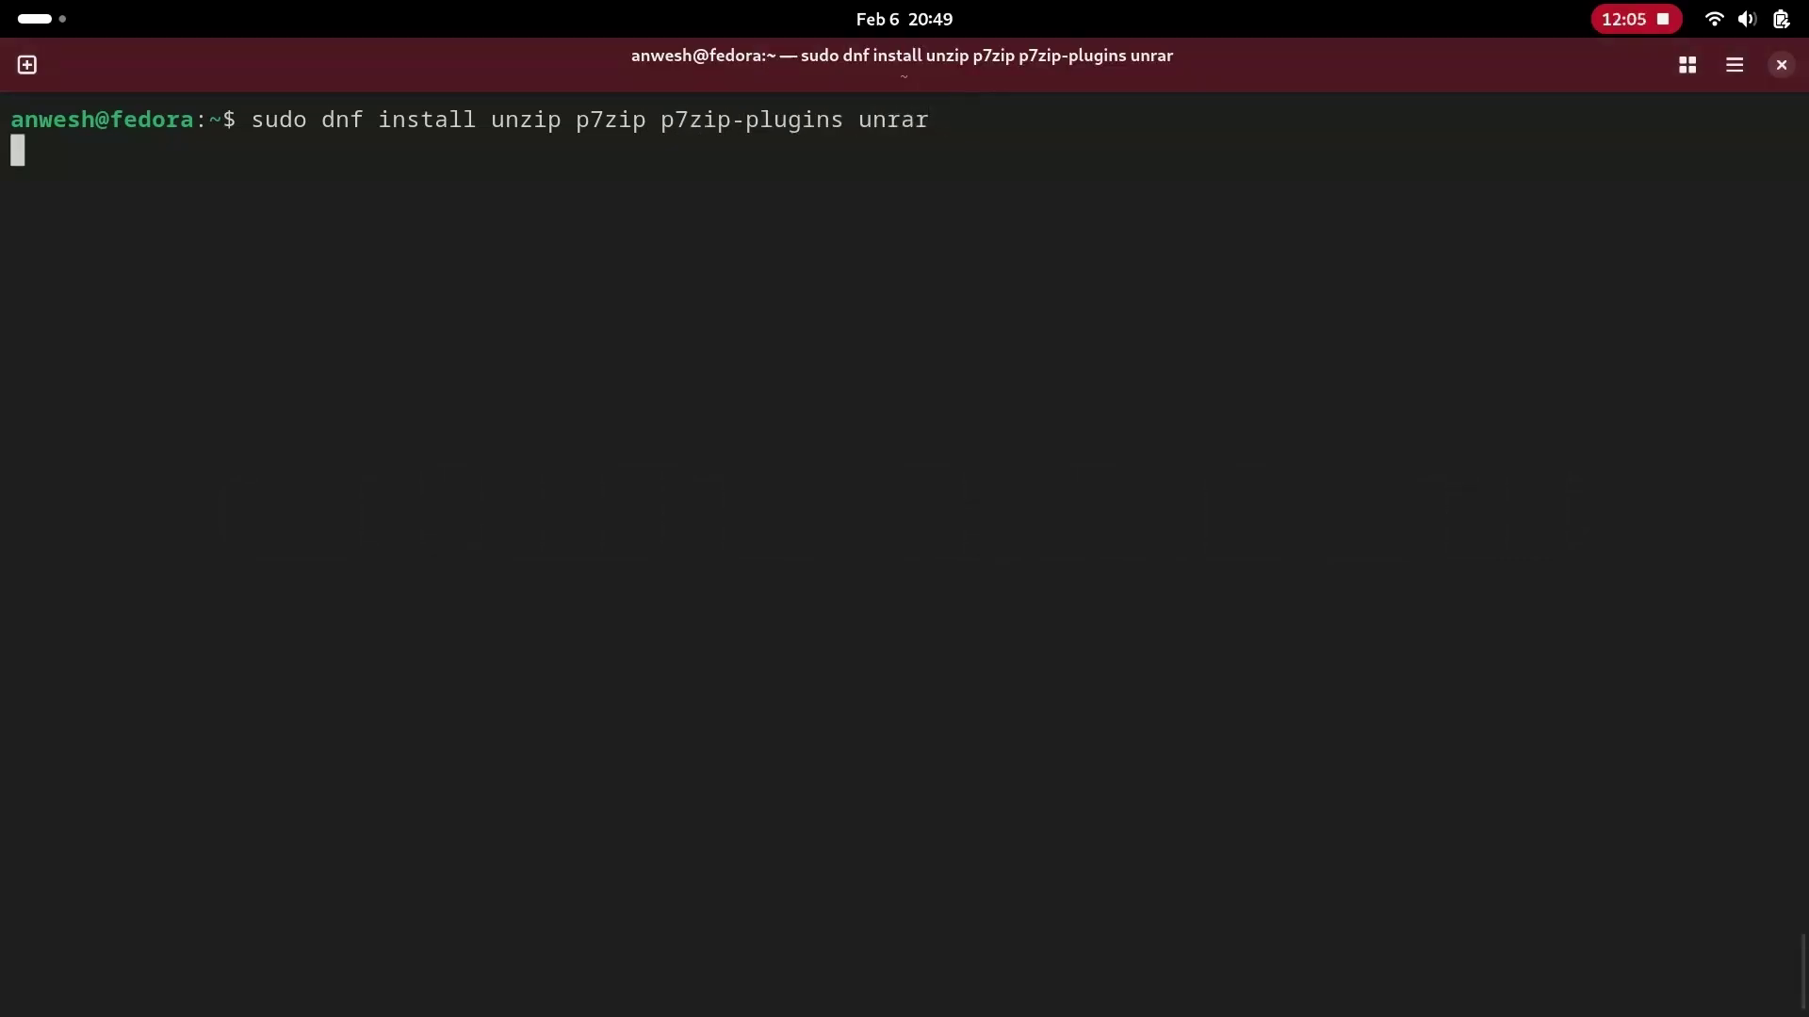
type("y")
key("Return")
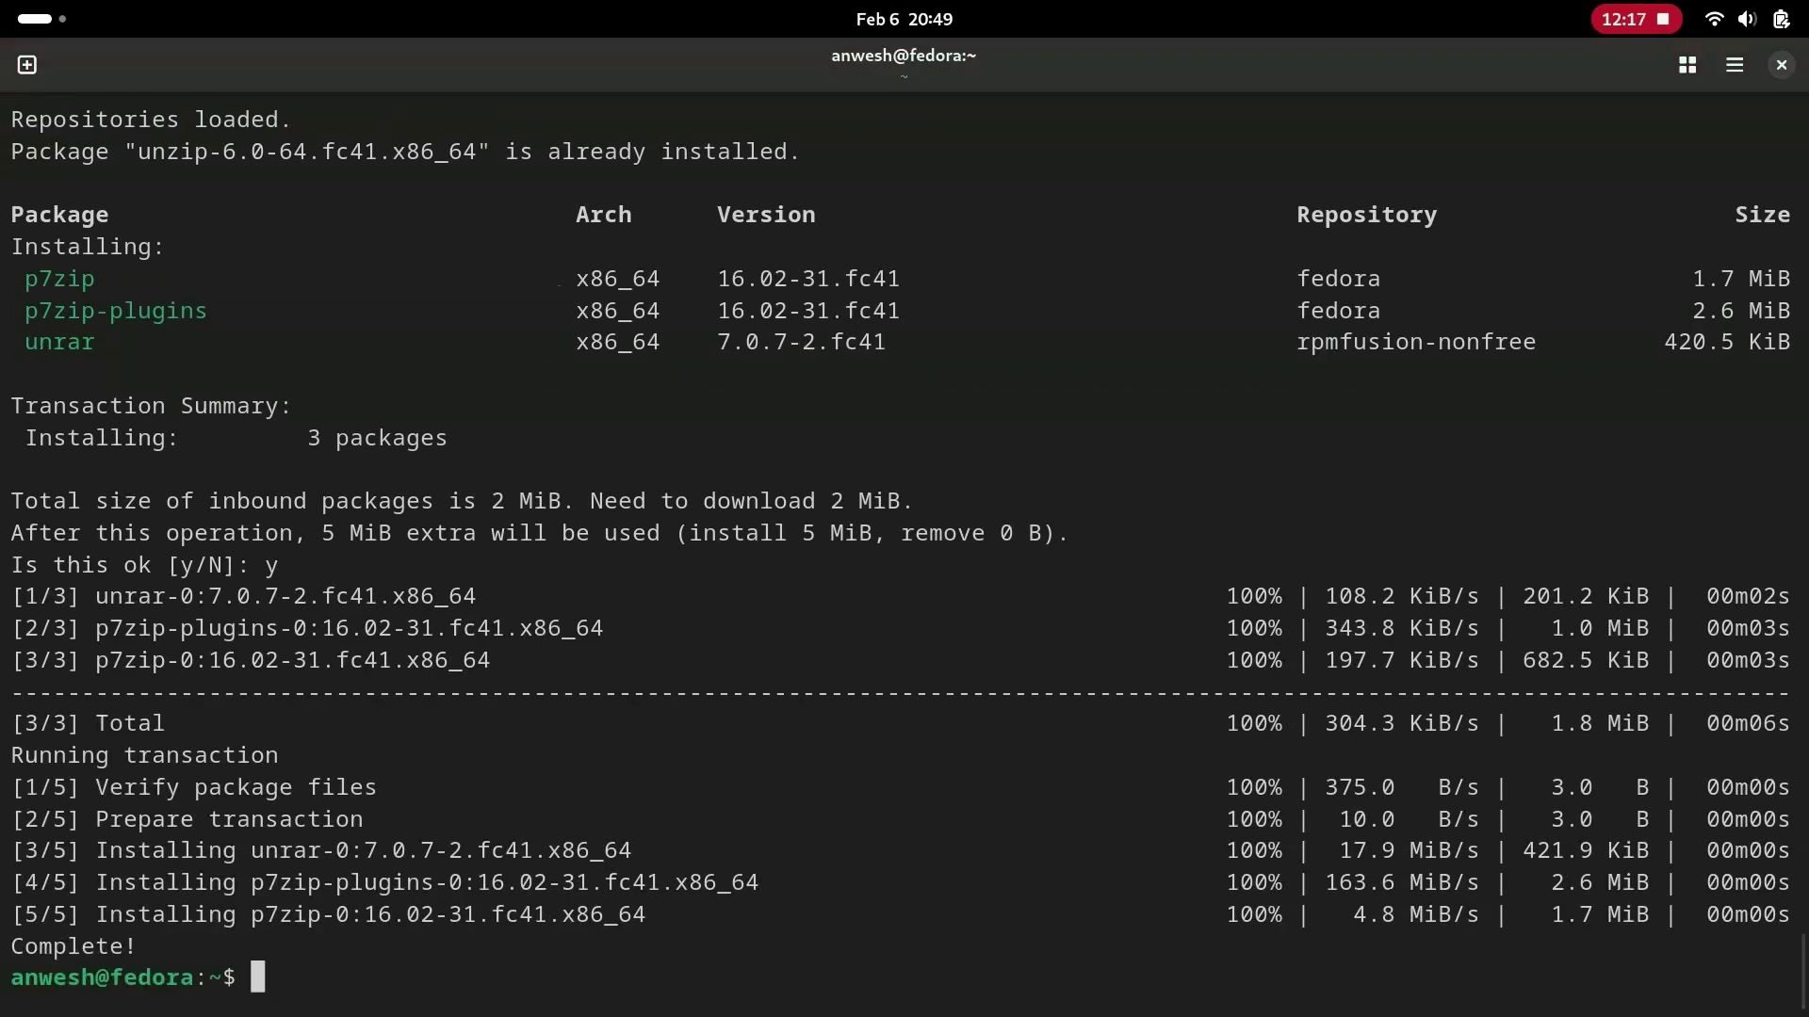
- Switch to GNOME Software, search for gparted, and install GParted Partition Editor from the Fedora Linux RPM source
mouse_move(2, 2)
left_click(1143, 945)
key("ctrl+f")
type("gparted")
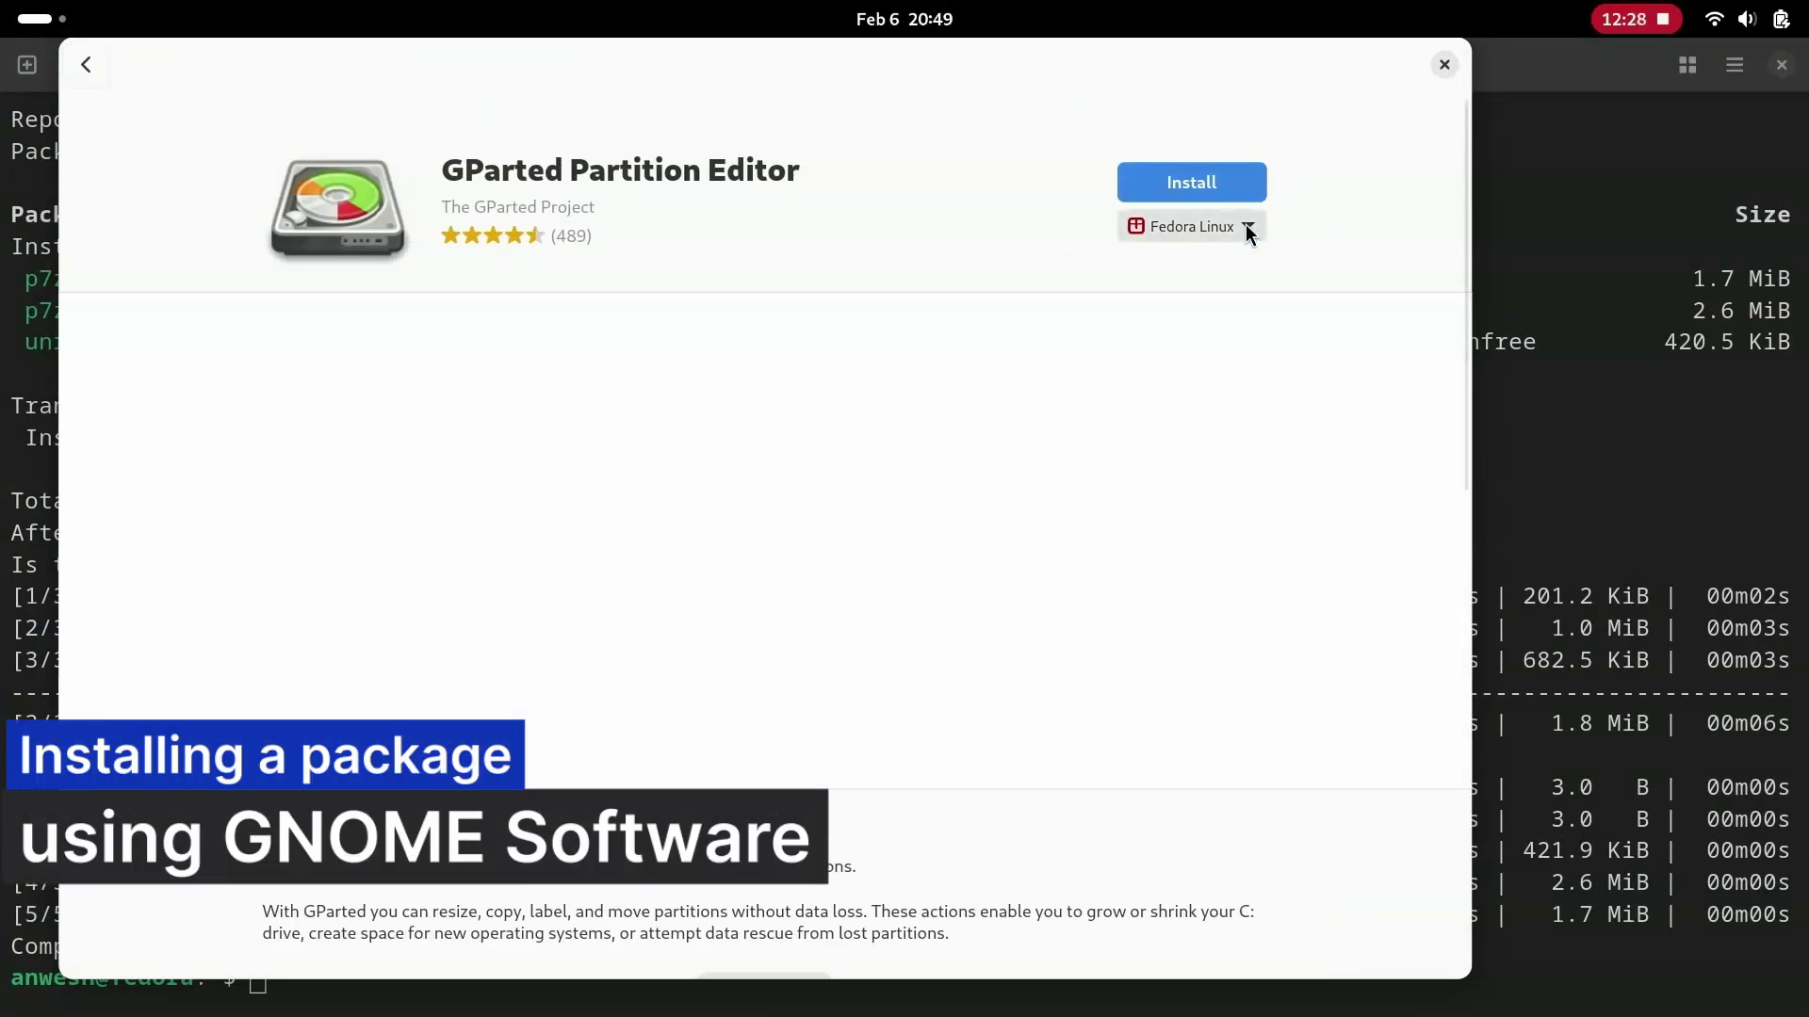
left_click(1215, 196)
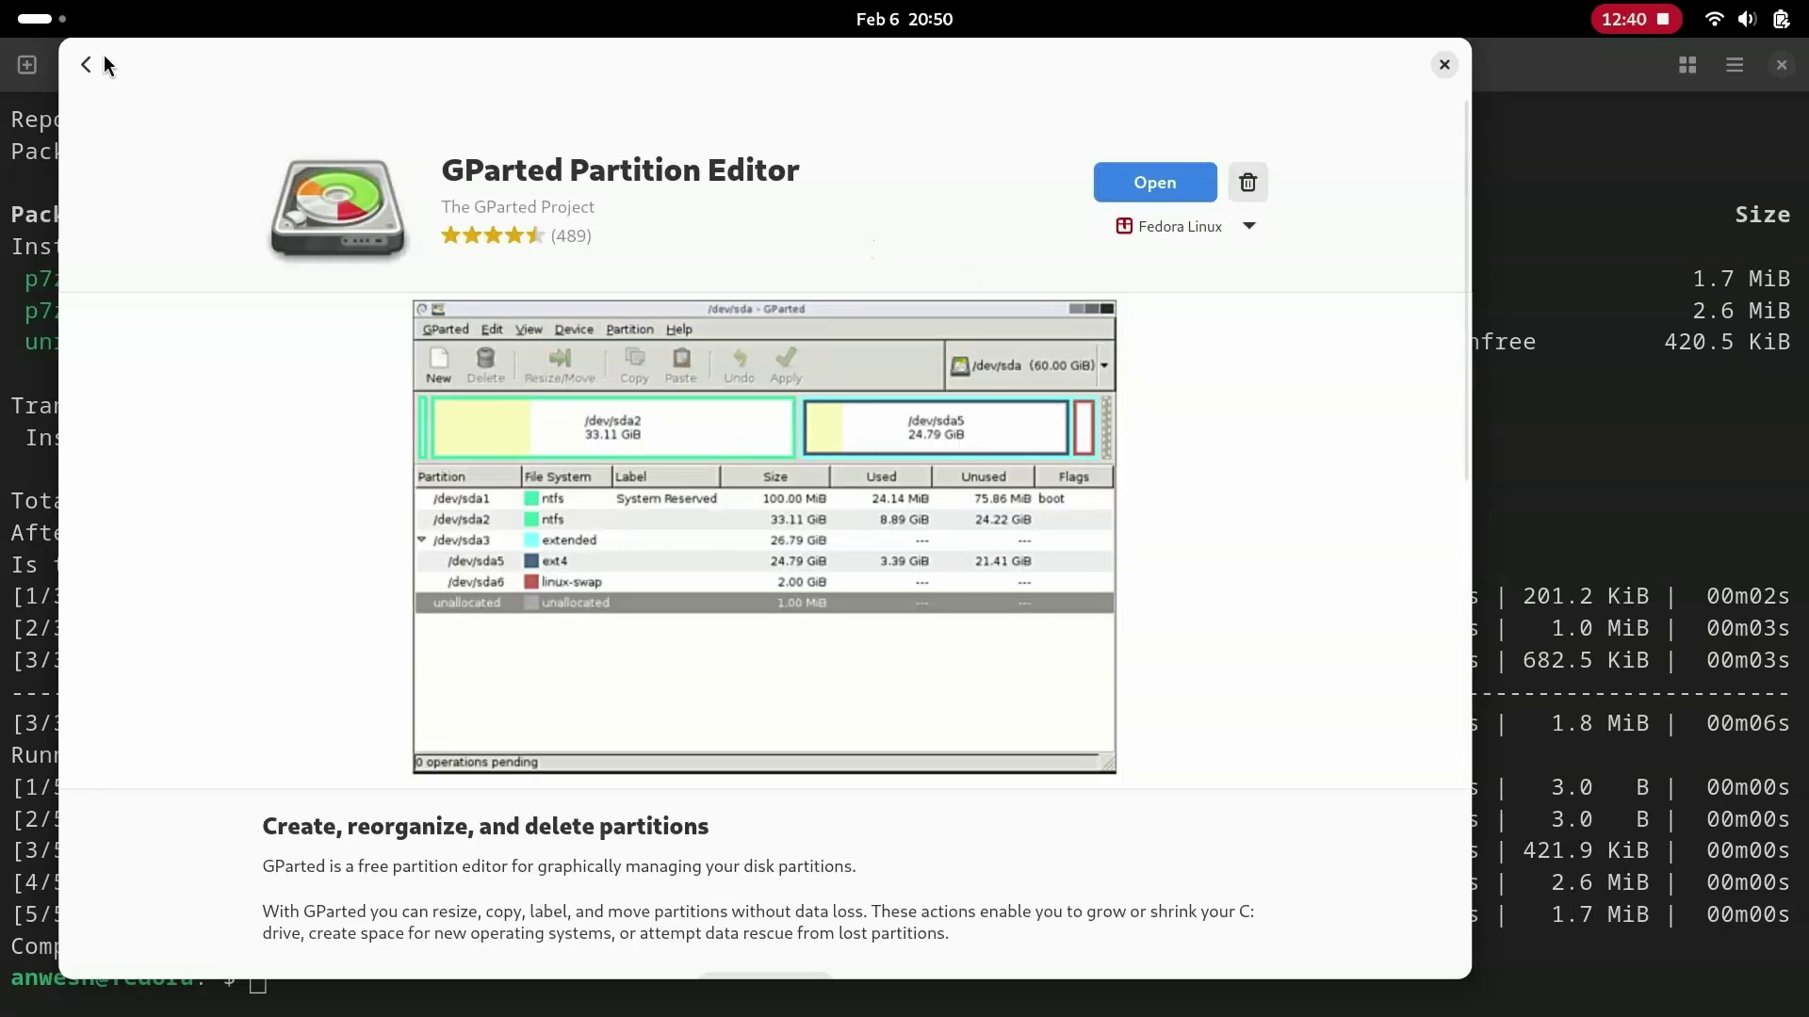
- Launch GParted, authenticate with the account password, and move its window toward the middle of the screen
key("super")
type("gpa")
key("Return")
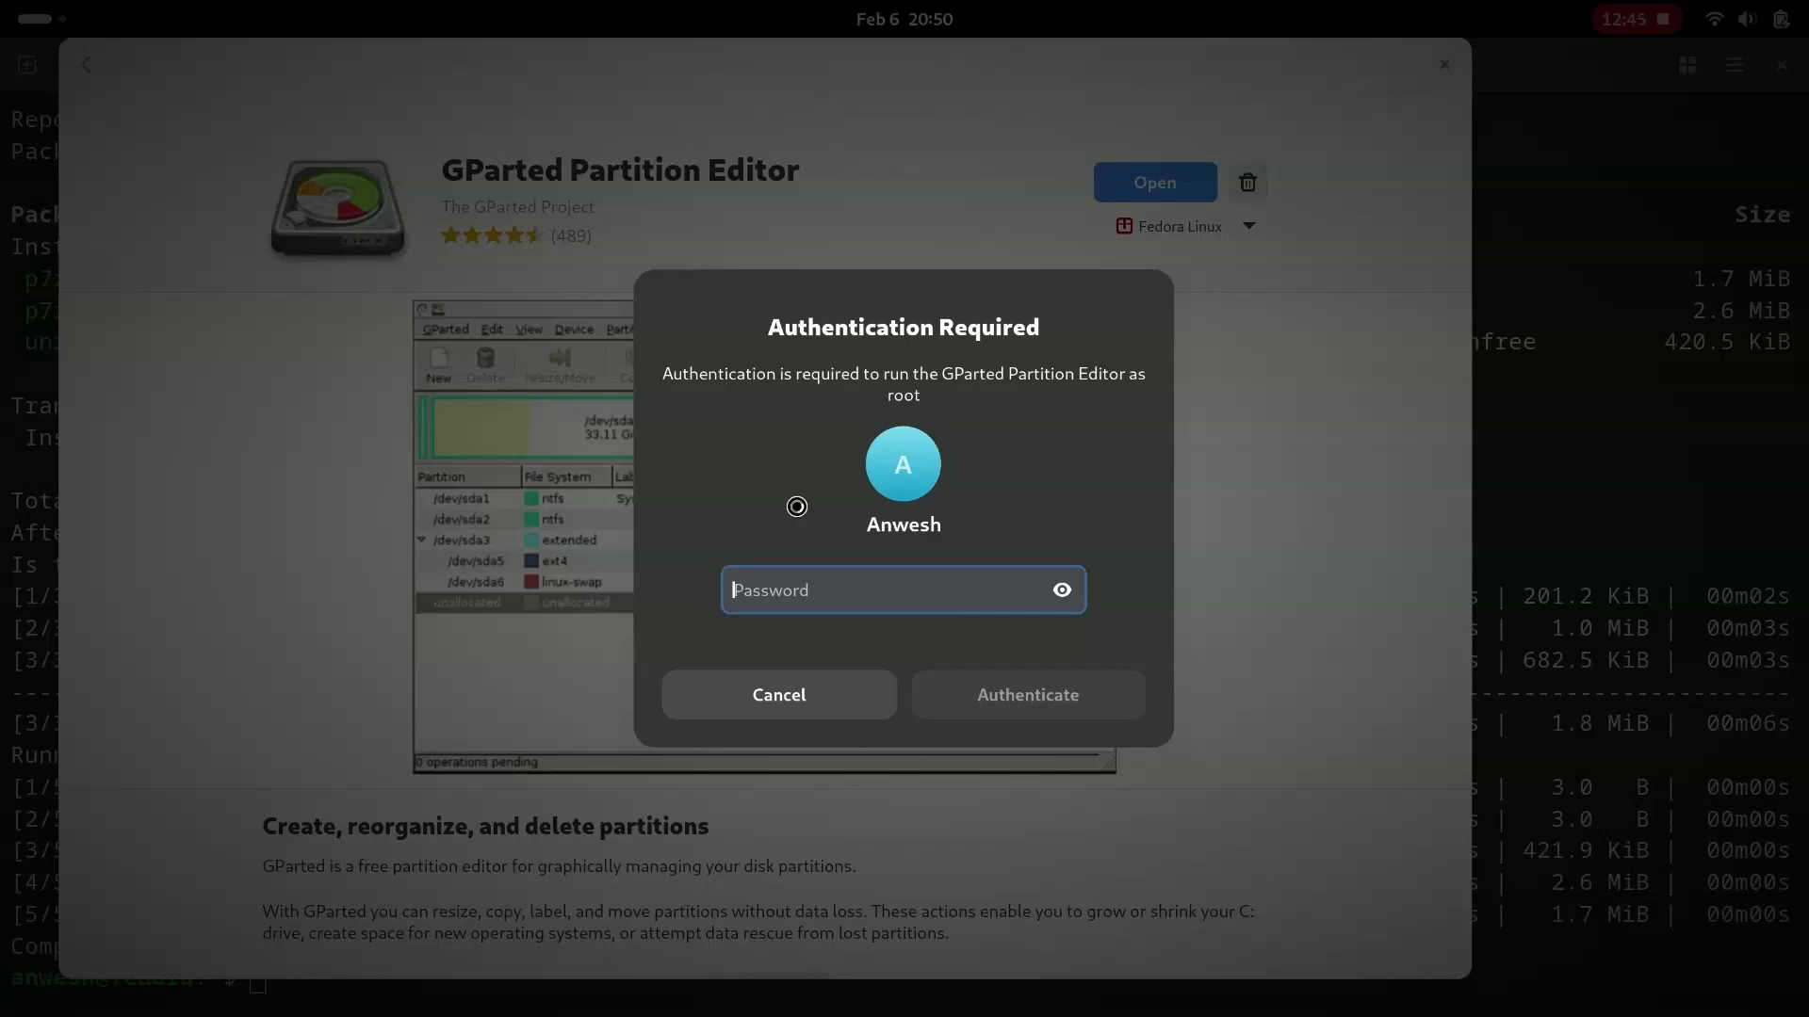
type("••••")
key("Return")
left_click_drag(580, 115, 835, 215)
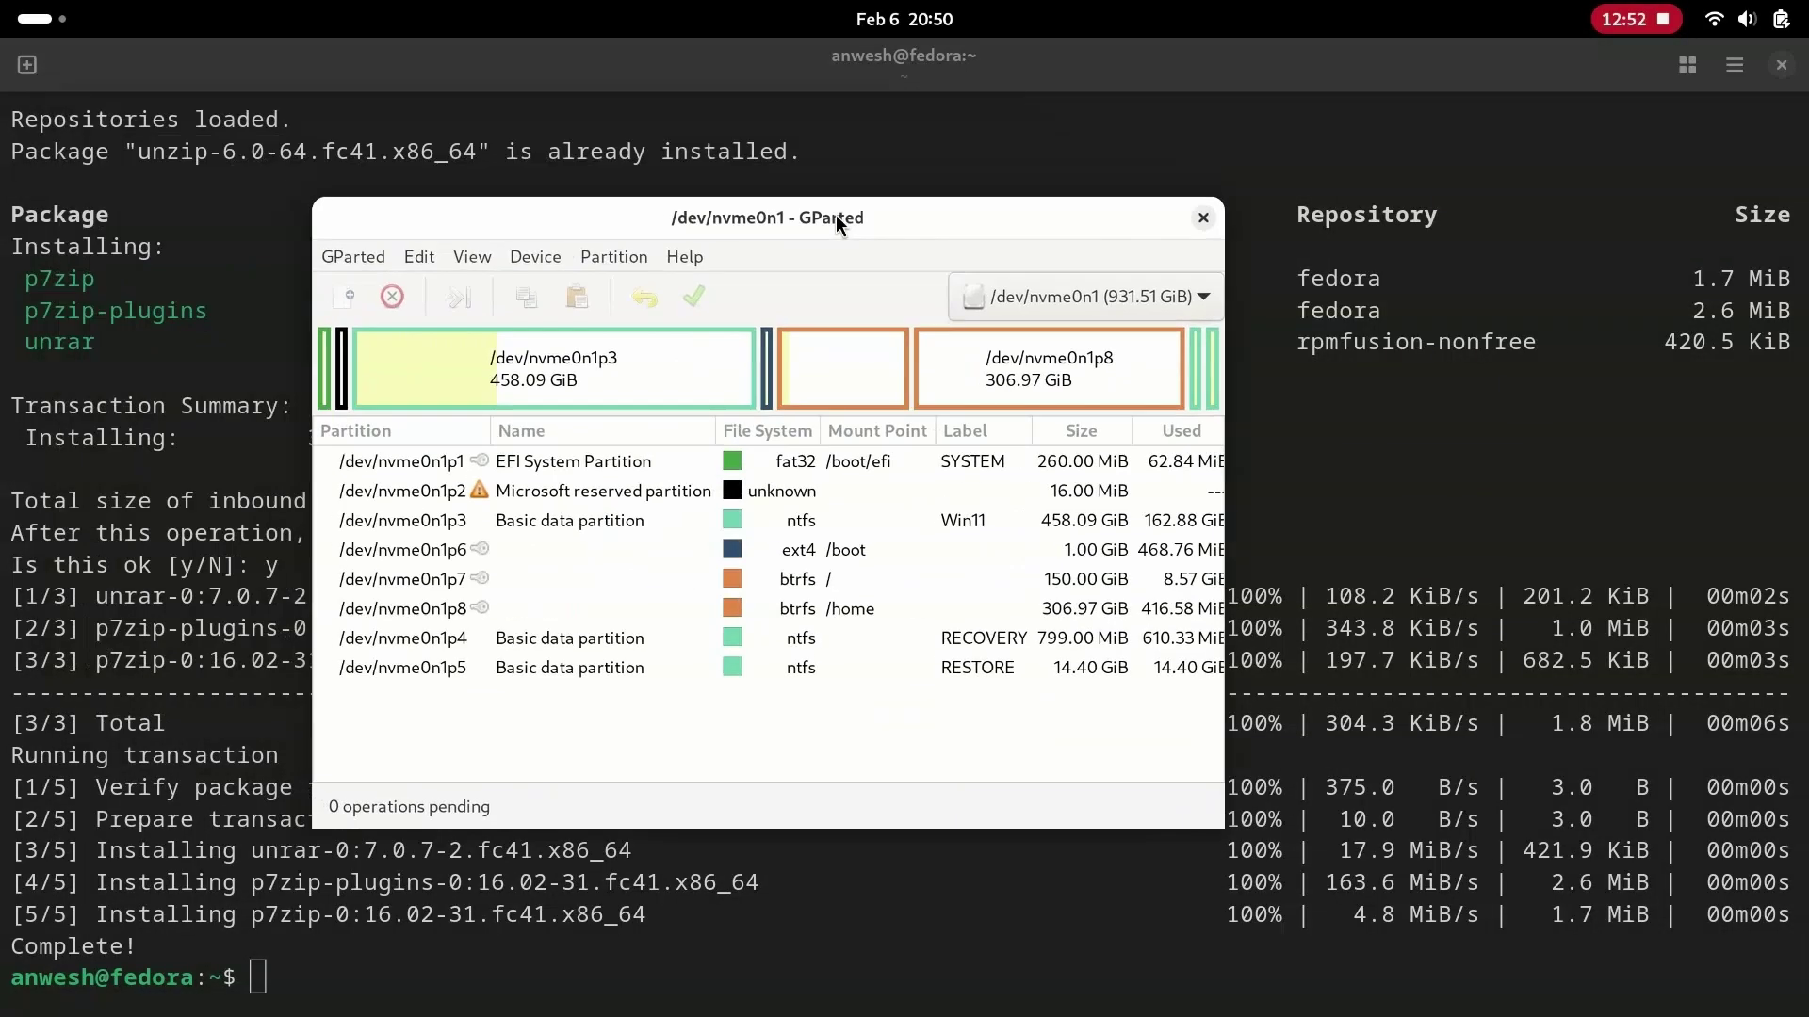
- Look through the available disks and the partitions of /dev/nvme0n1 in GParted, then close it
left_click(1046, 296)
left_click(1052, 343)
left_click(1043, 301)
left_click(1051, 257)
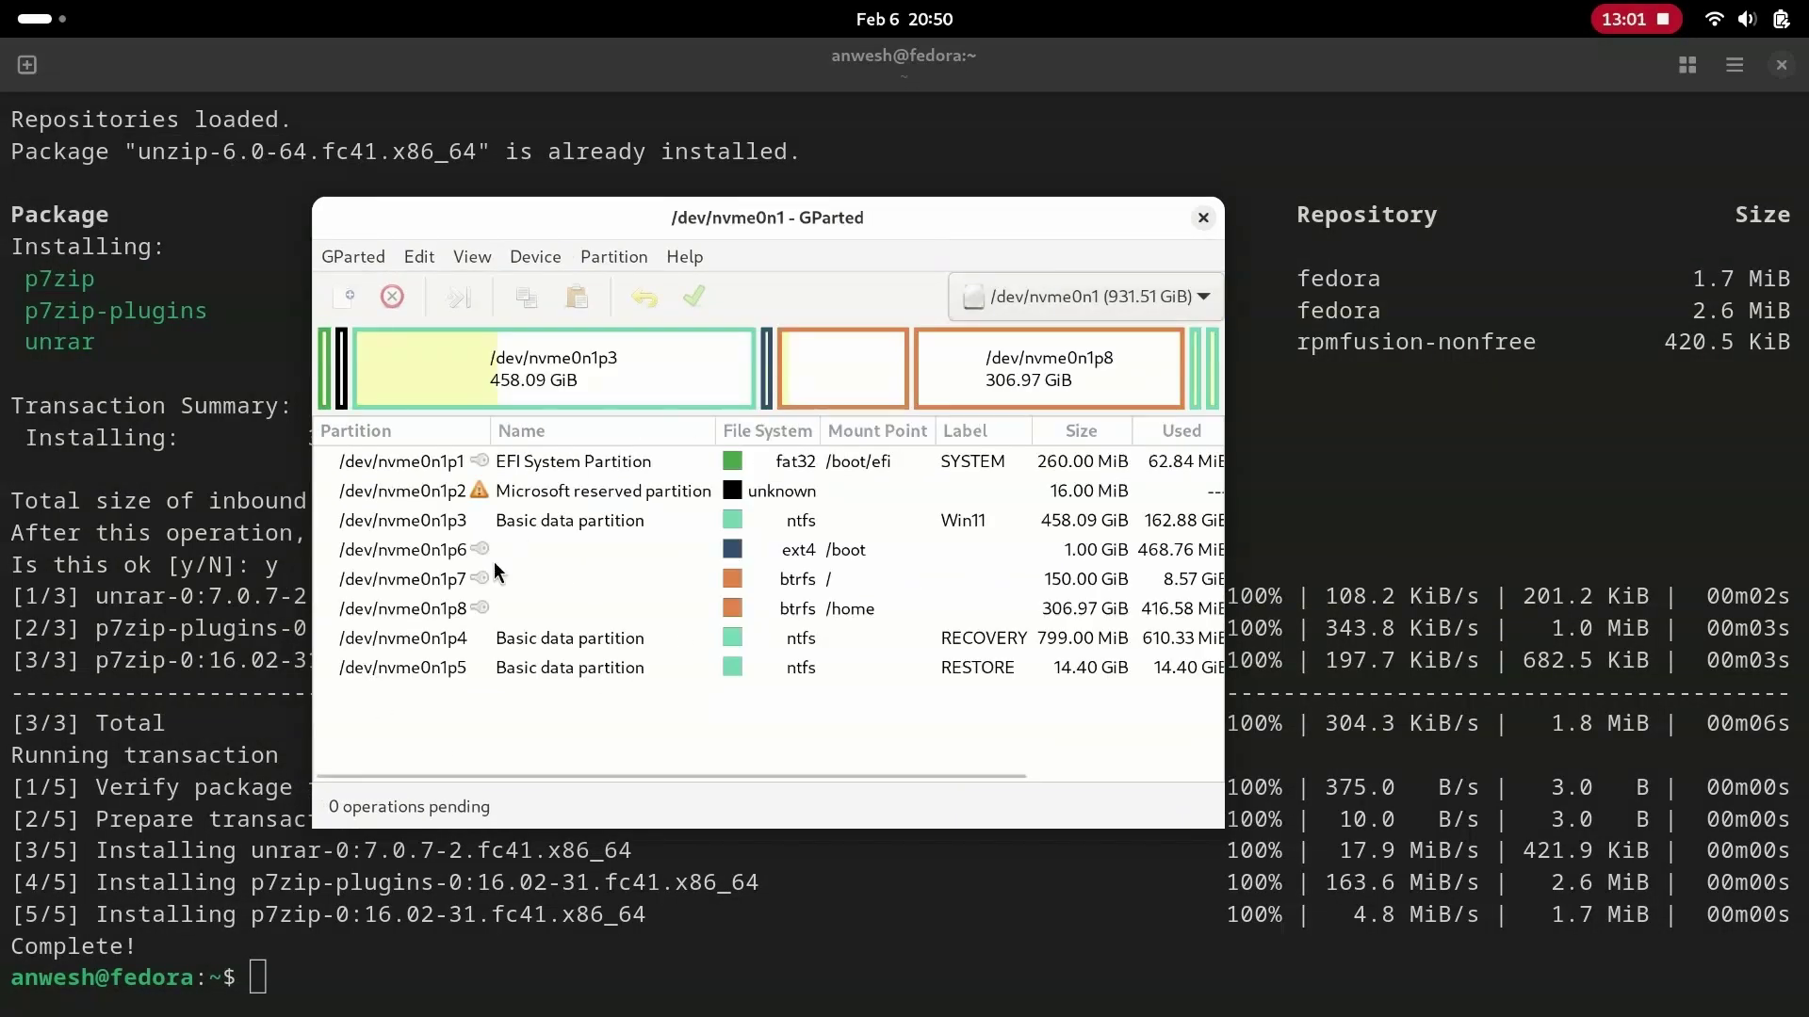
left_click(1203, 218)
- Install the text editors with sudo dnf install gedit vim in the terminal and accept the transaction with y
type("sudo dnf install ge")
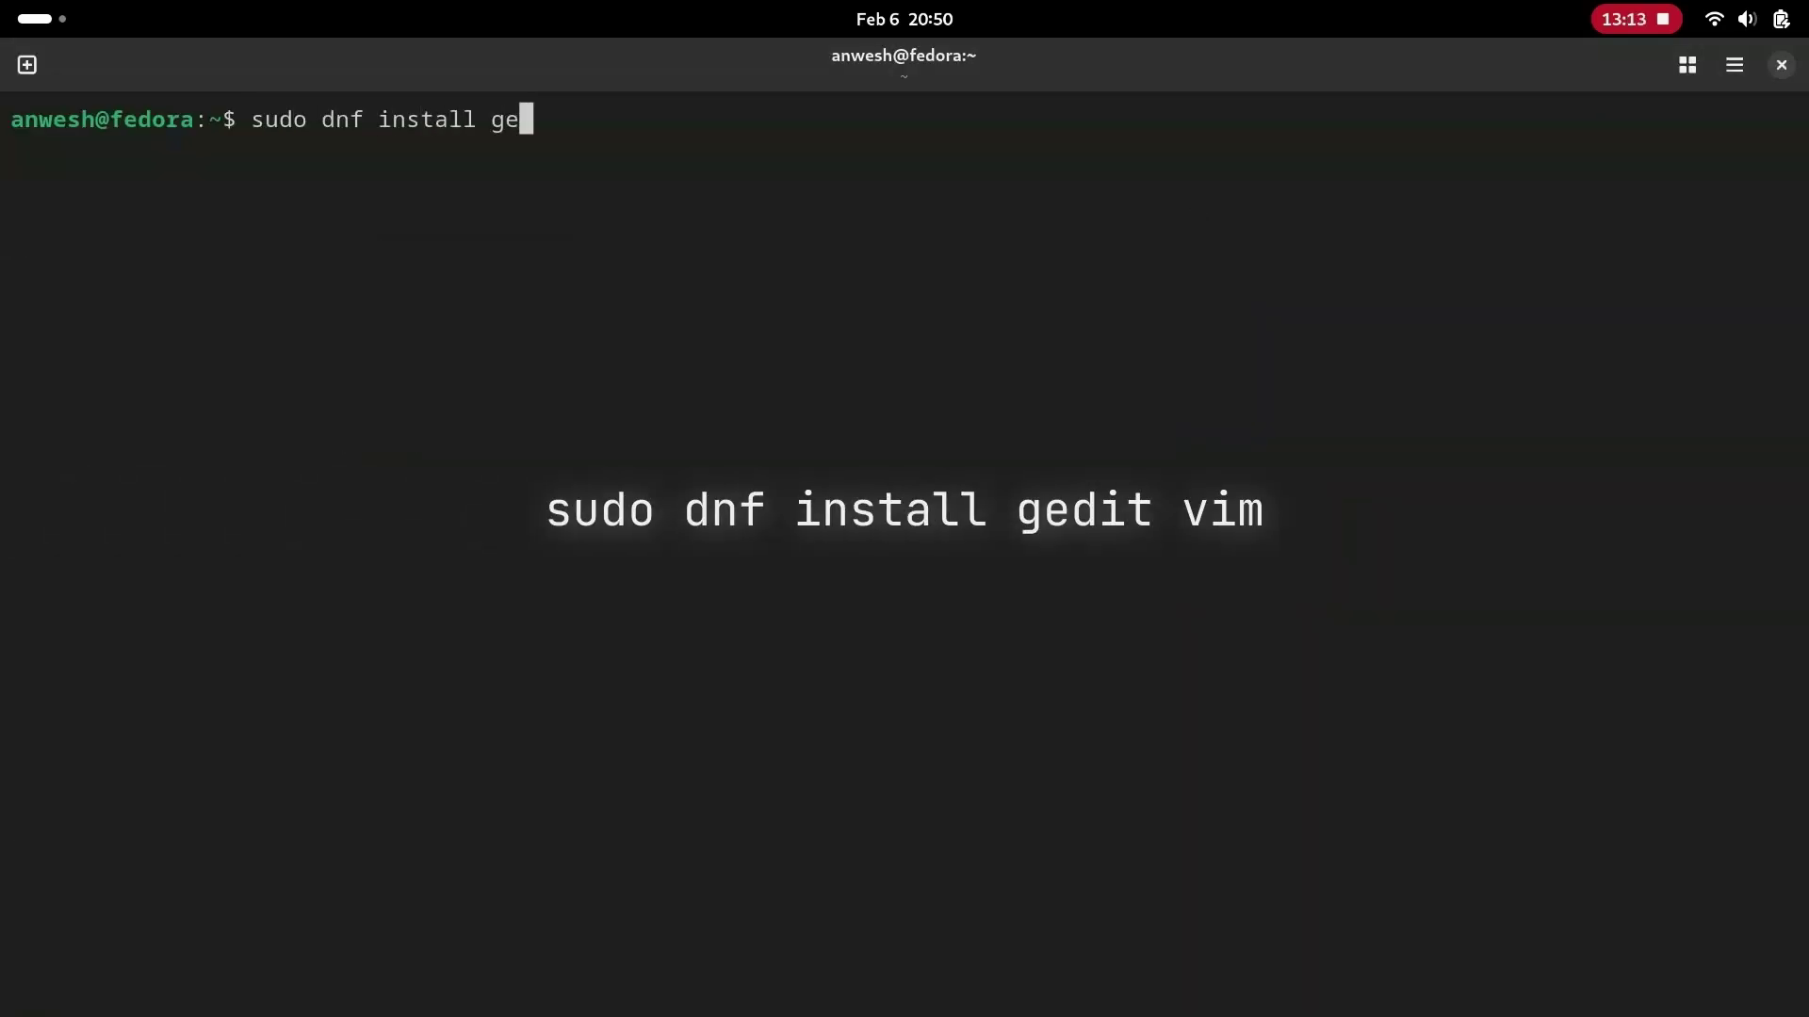
type("dit vim")
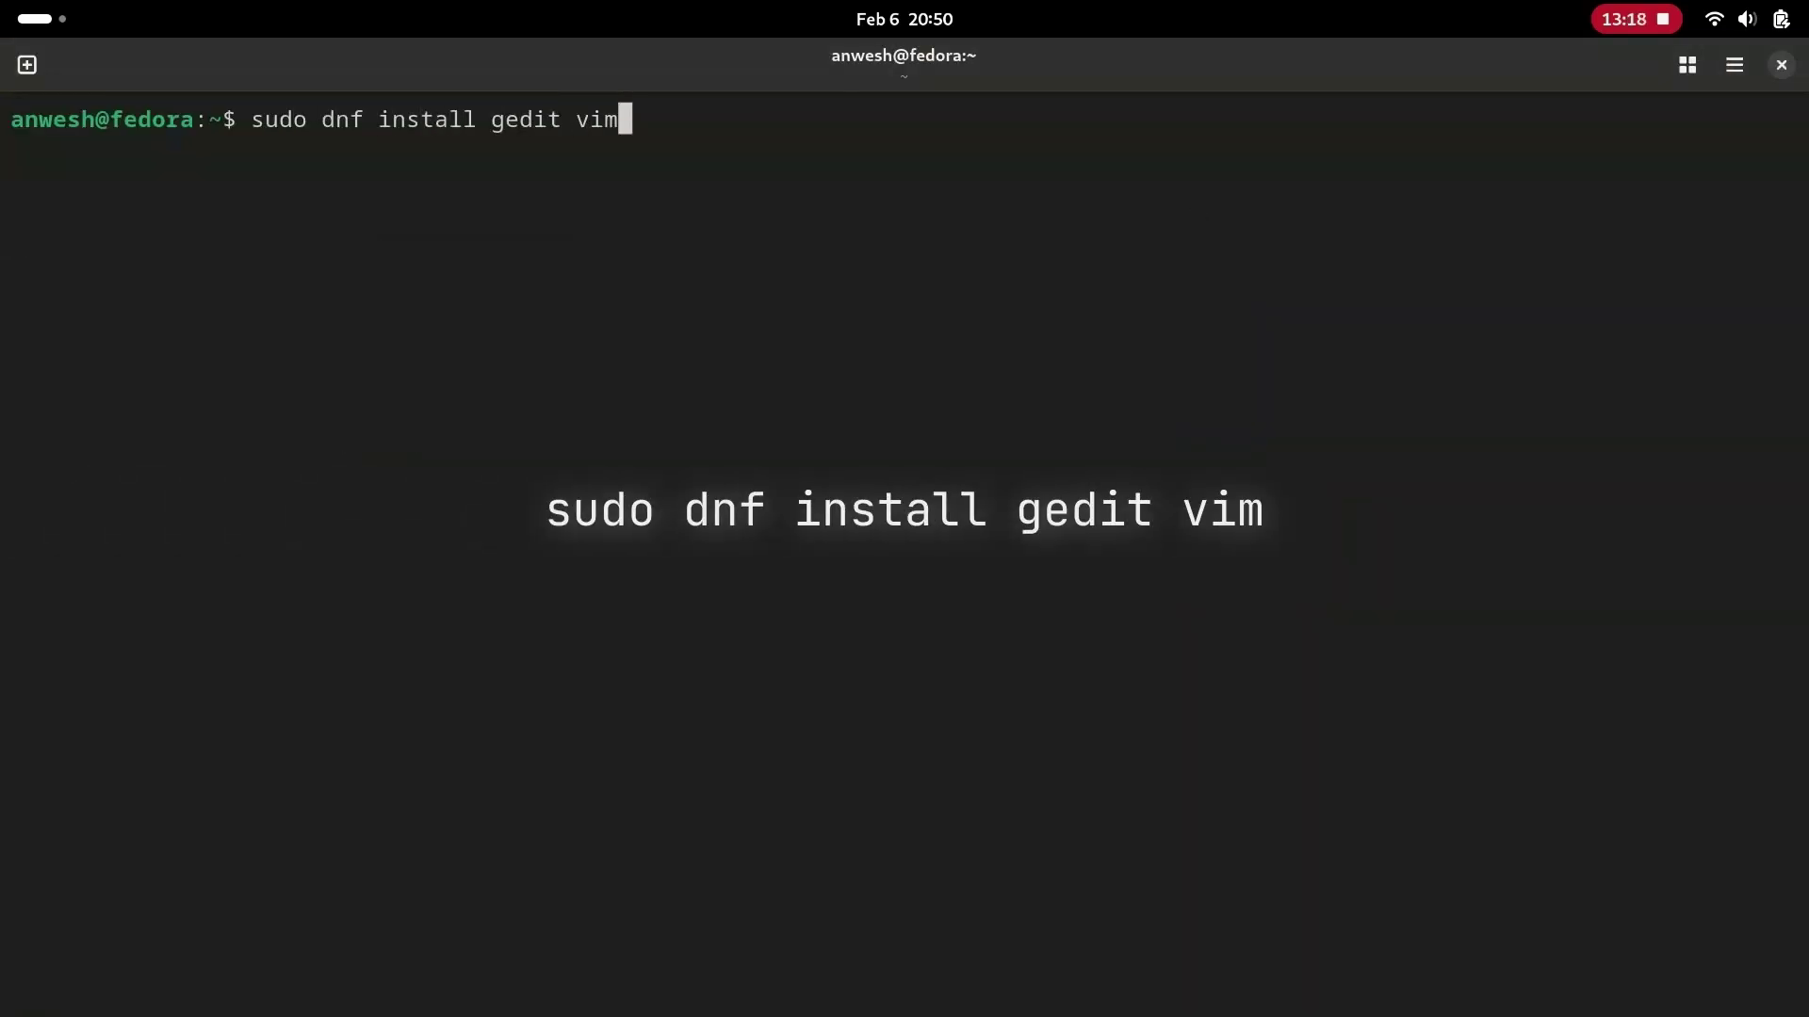
key("Return")
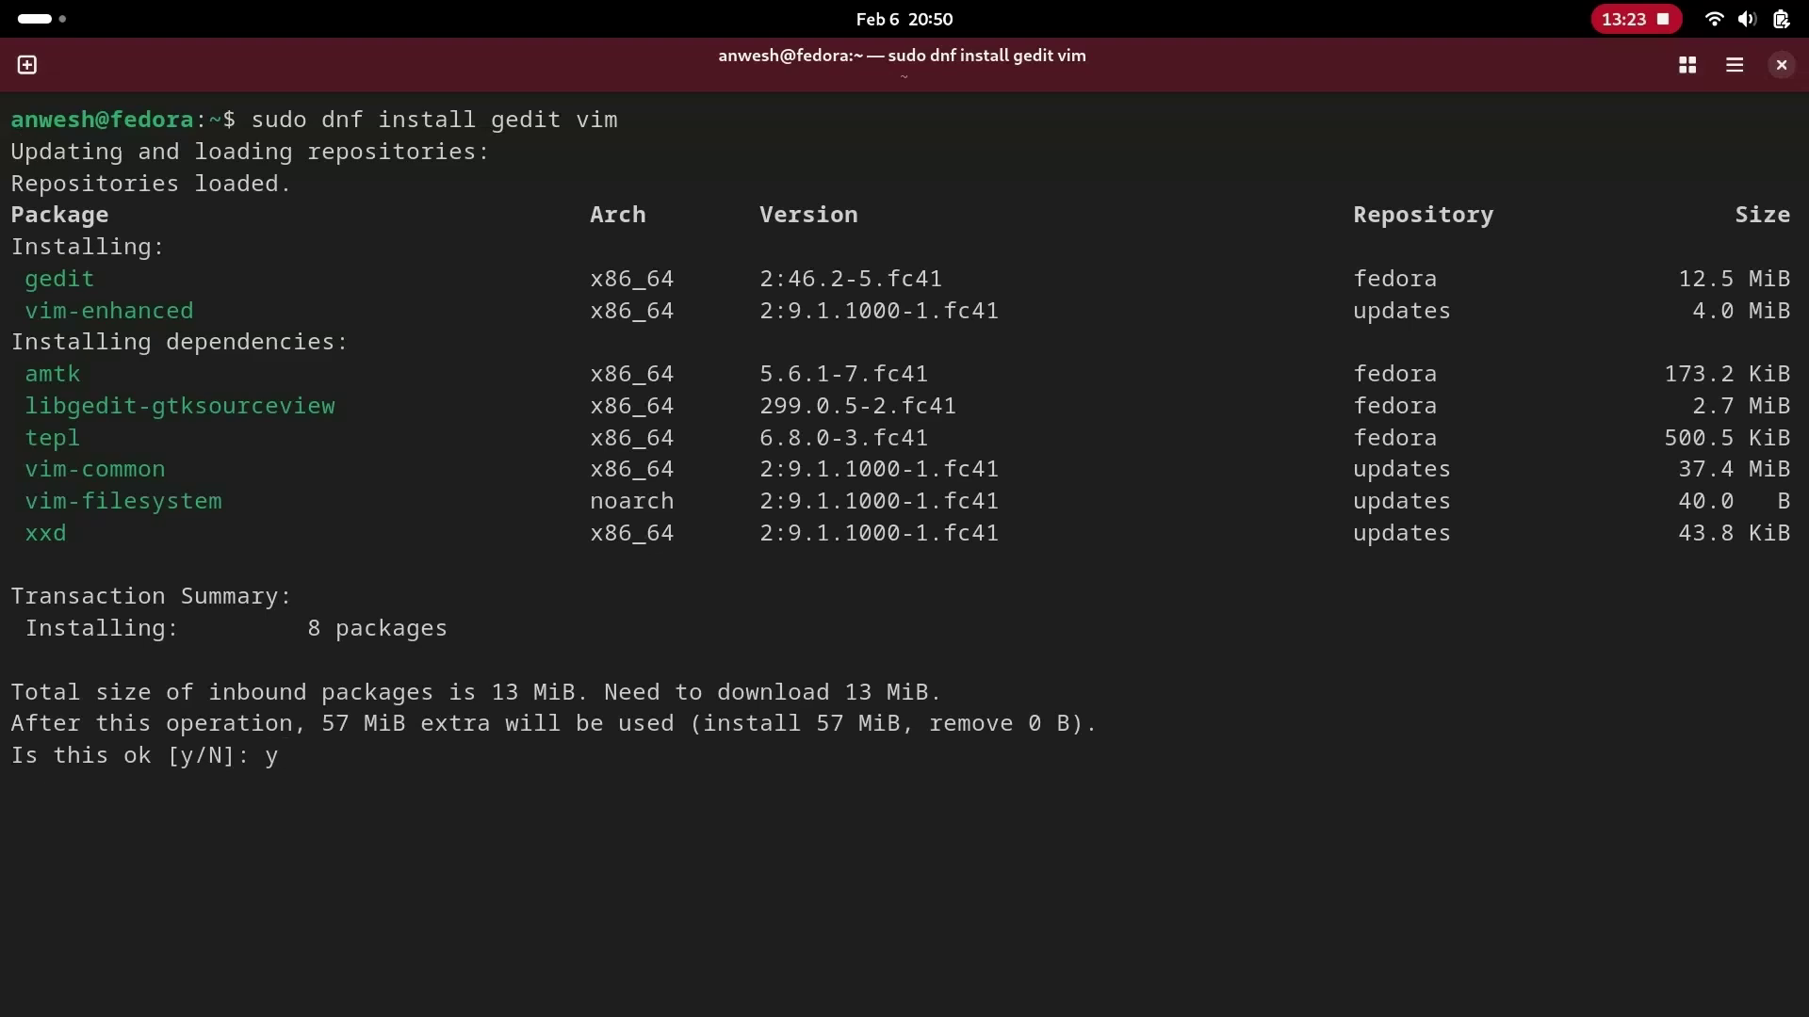
type("y")
key("Return")
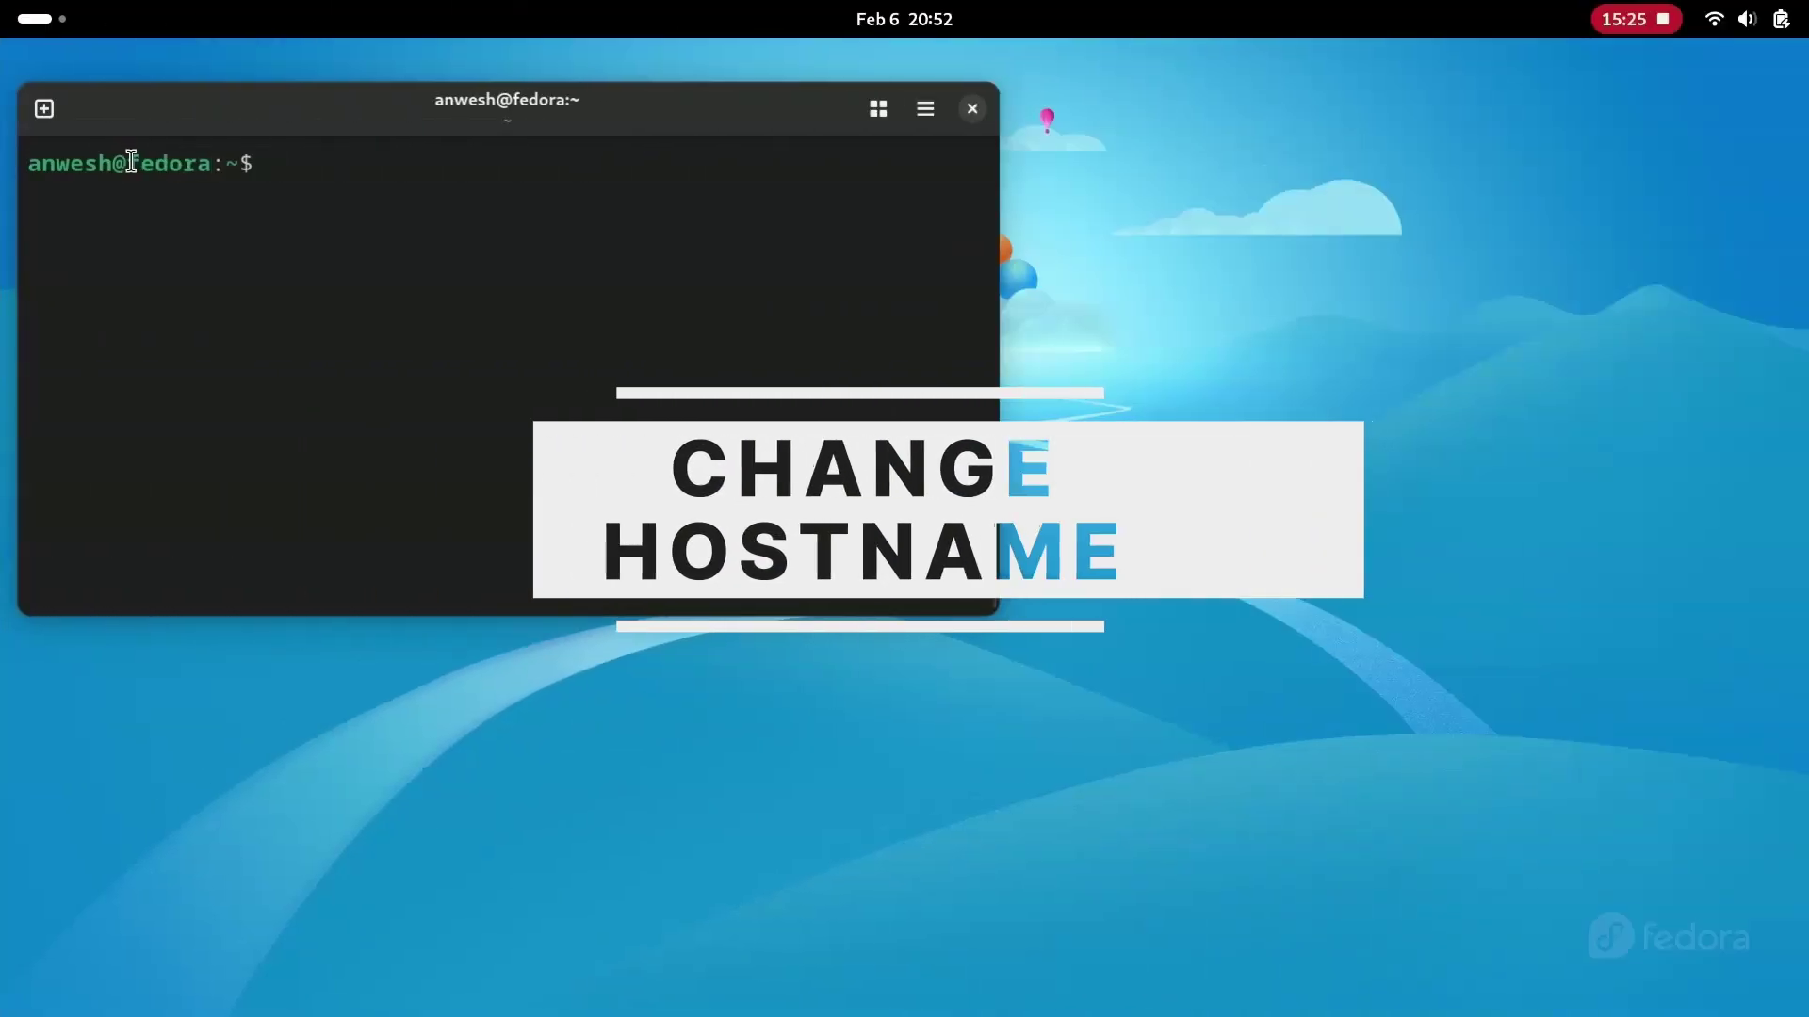
- Open the system's About page in Settings and replace the device name with tuf
left_click_drag(137, 162, 200, 155)
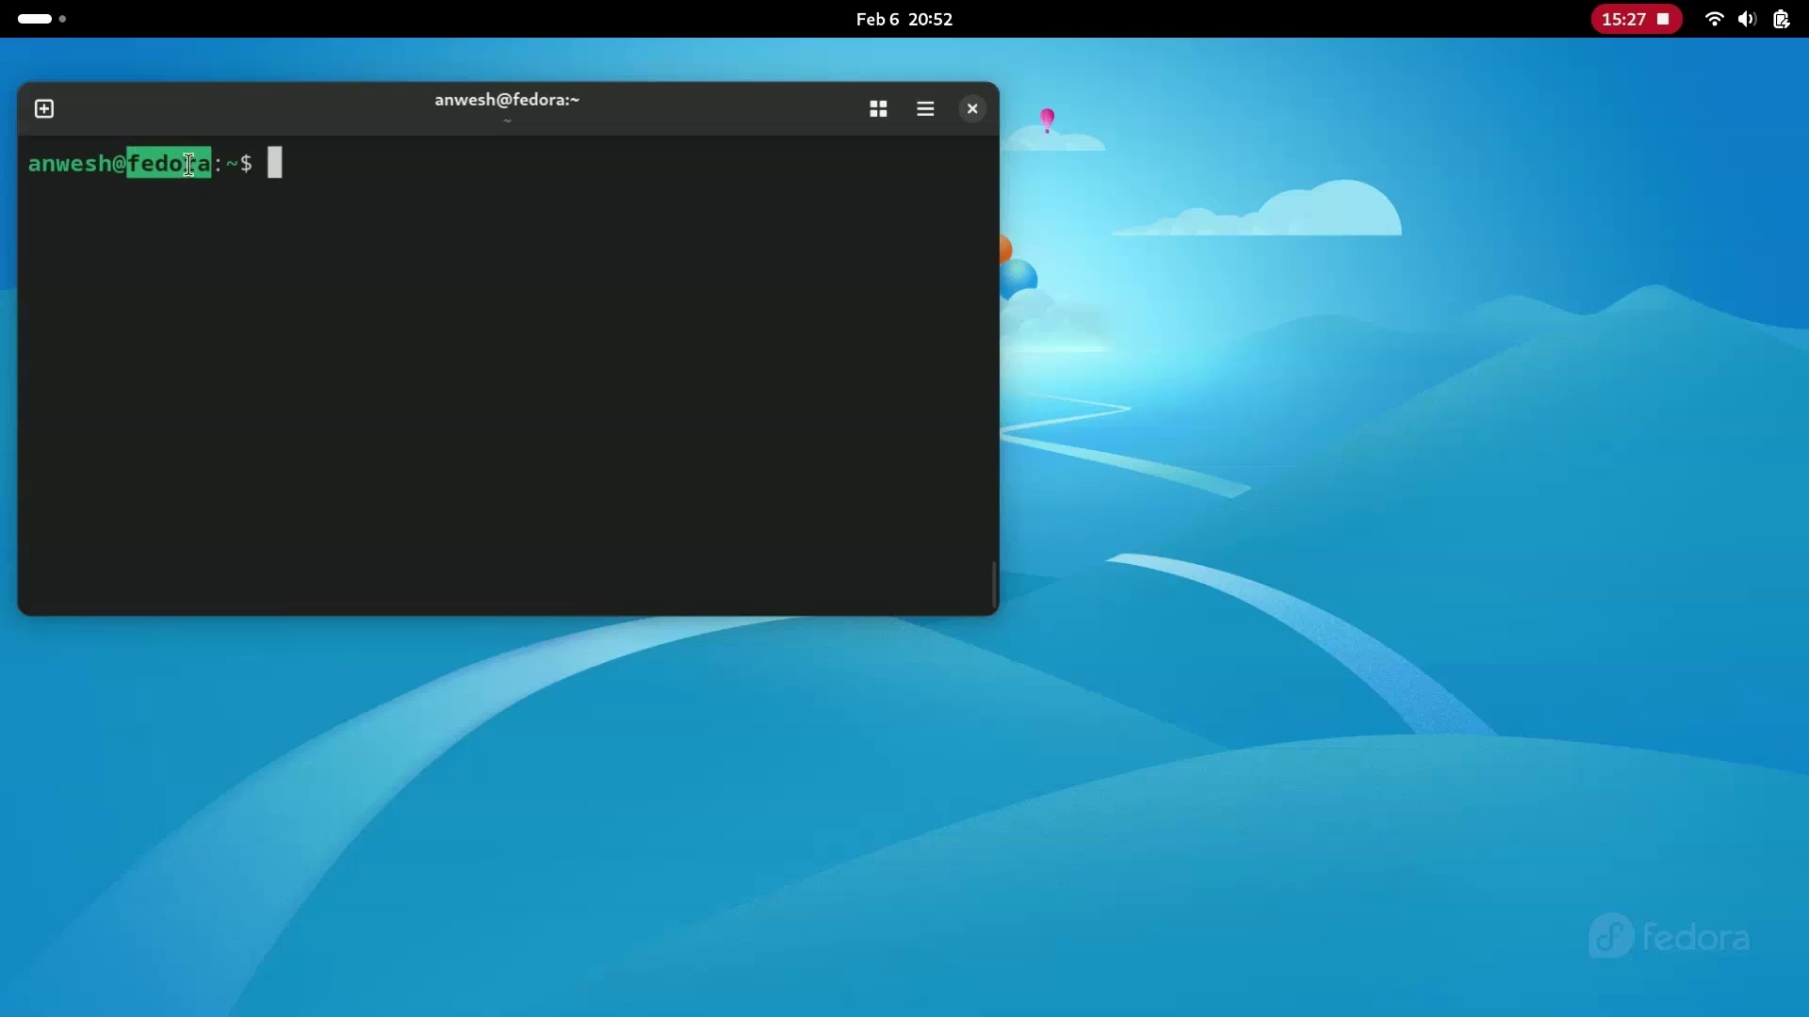
left_click(1782, 18)
left_click(1642, 102)
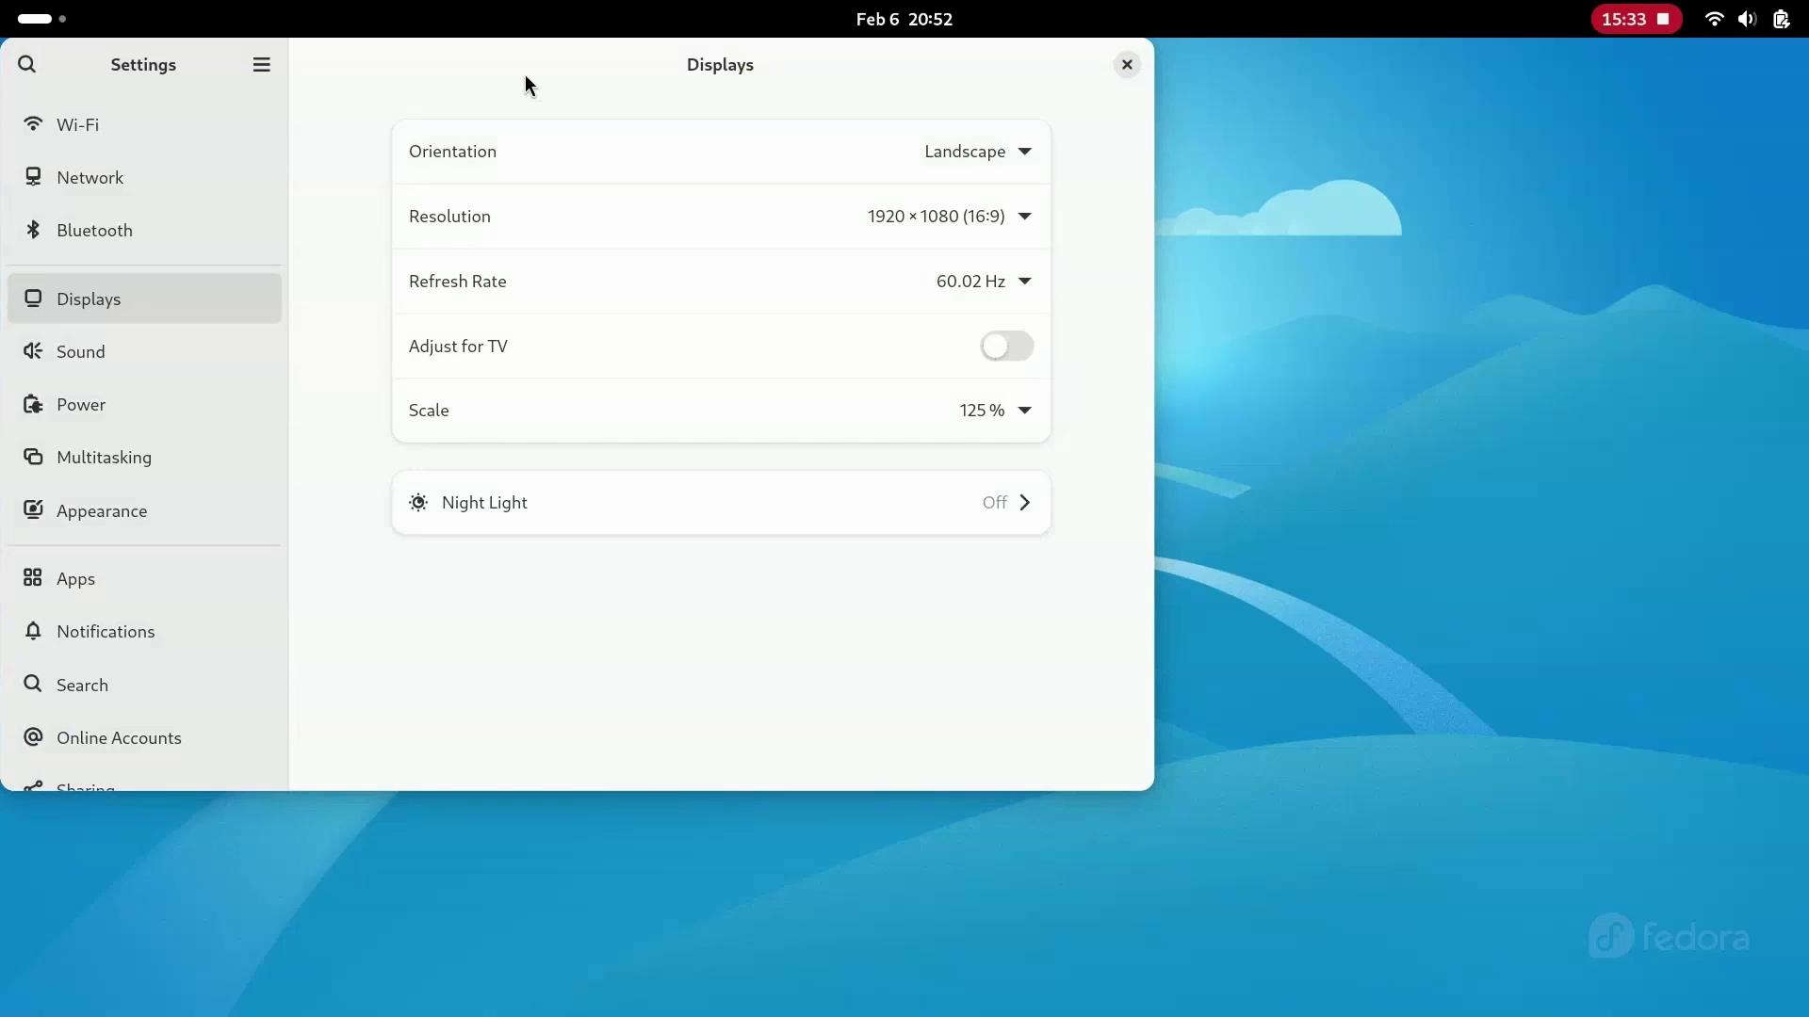
left_click_drag(524, 75, 884, 181)
scroll(599, 647, "down", 5)
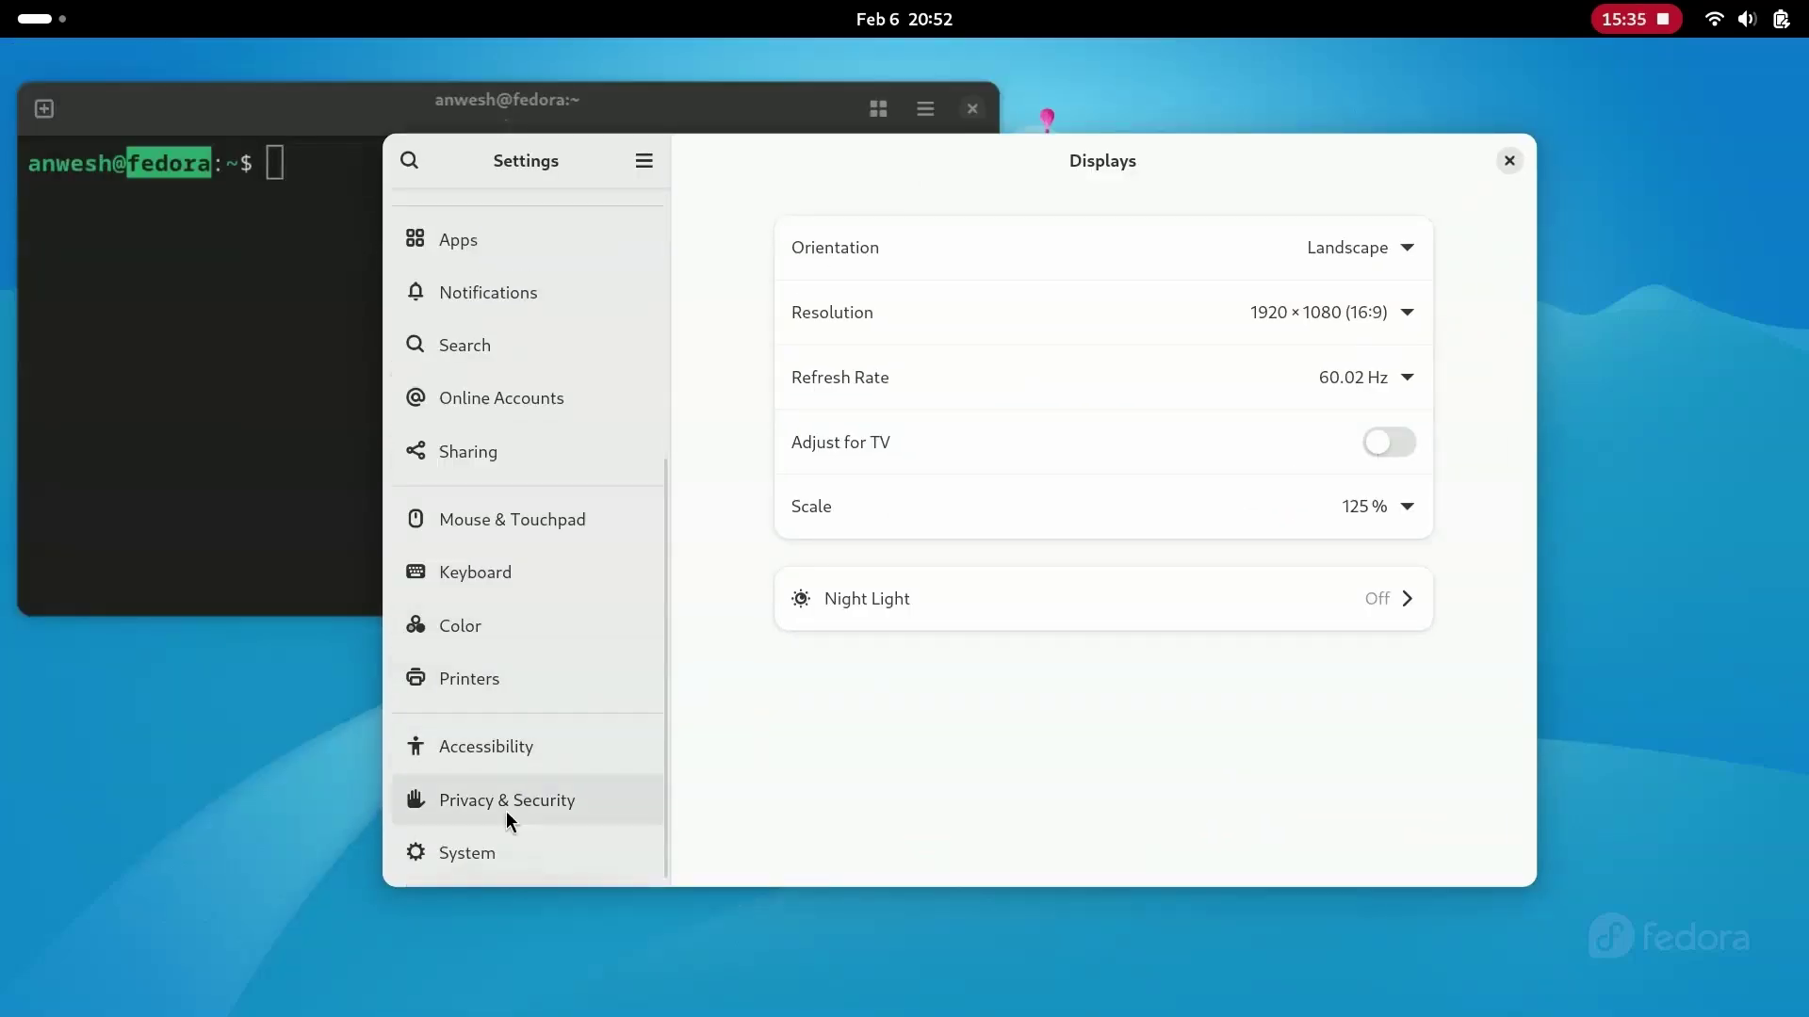
left_click(489, 854)
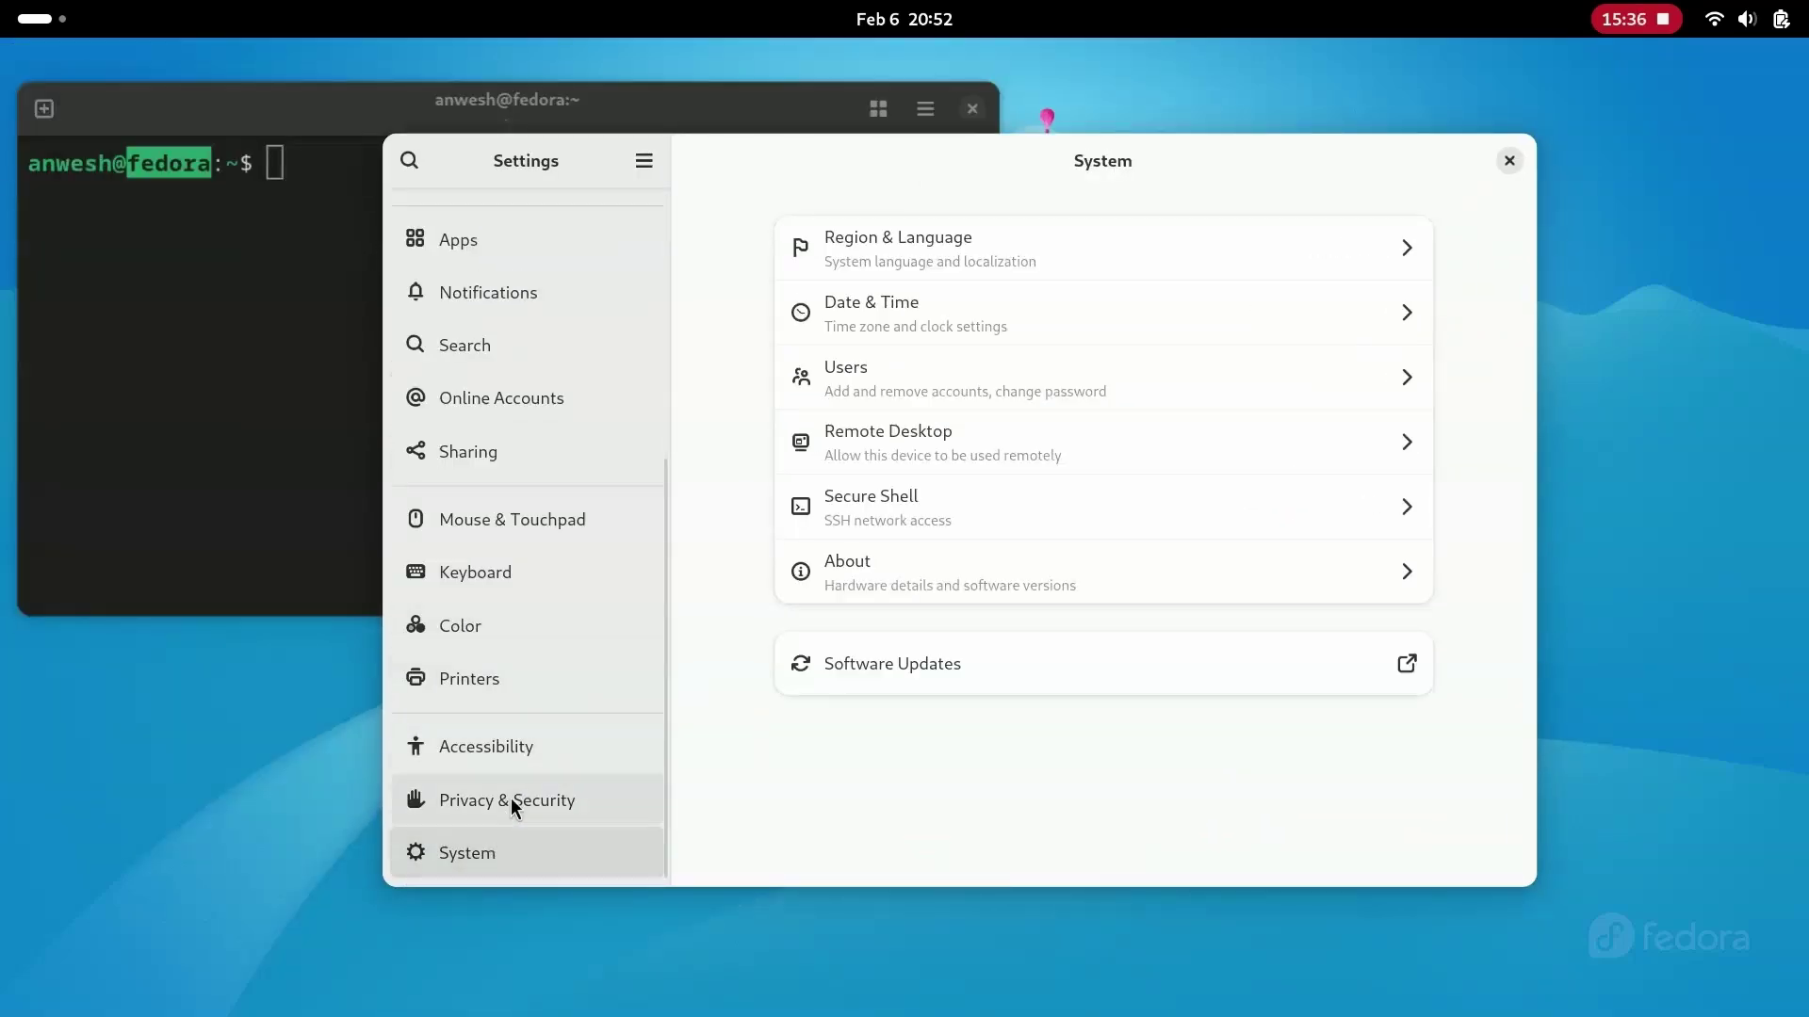
left_click(938, 566)
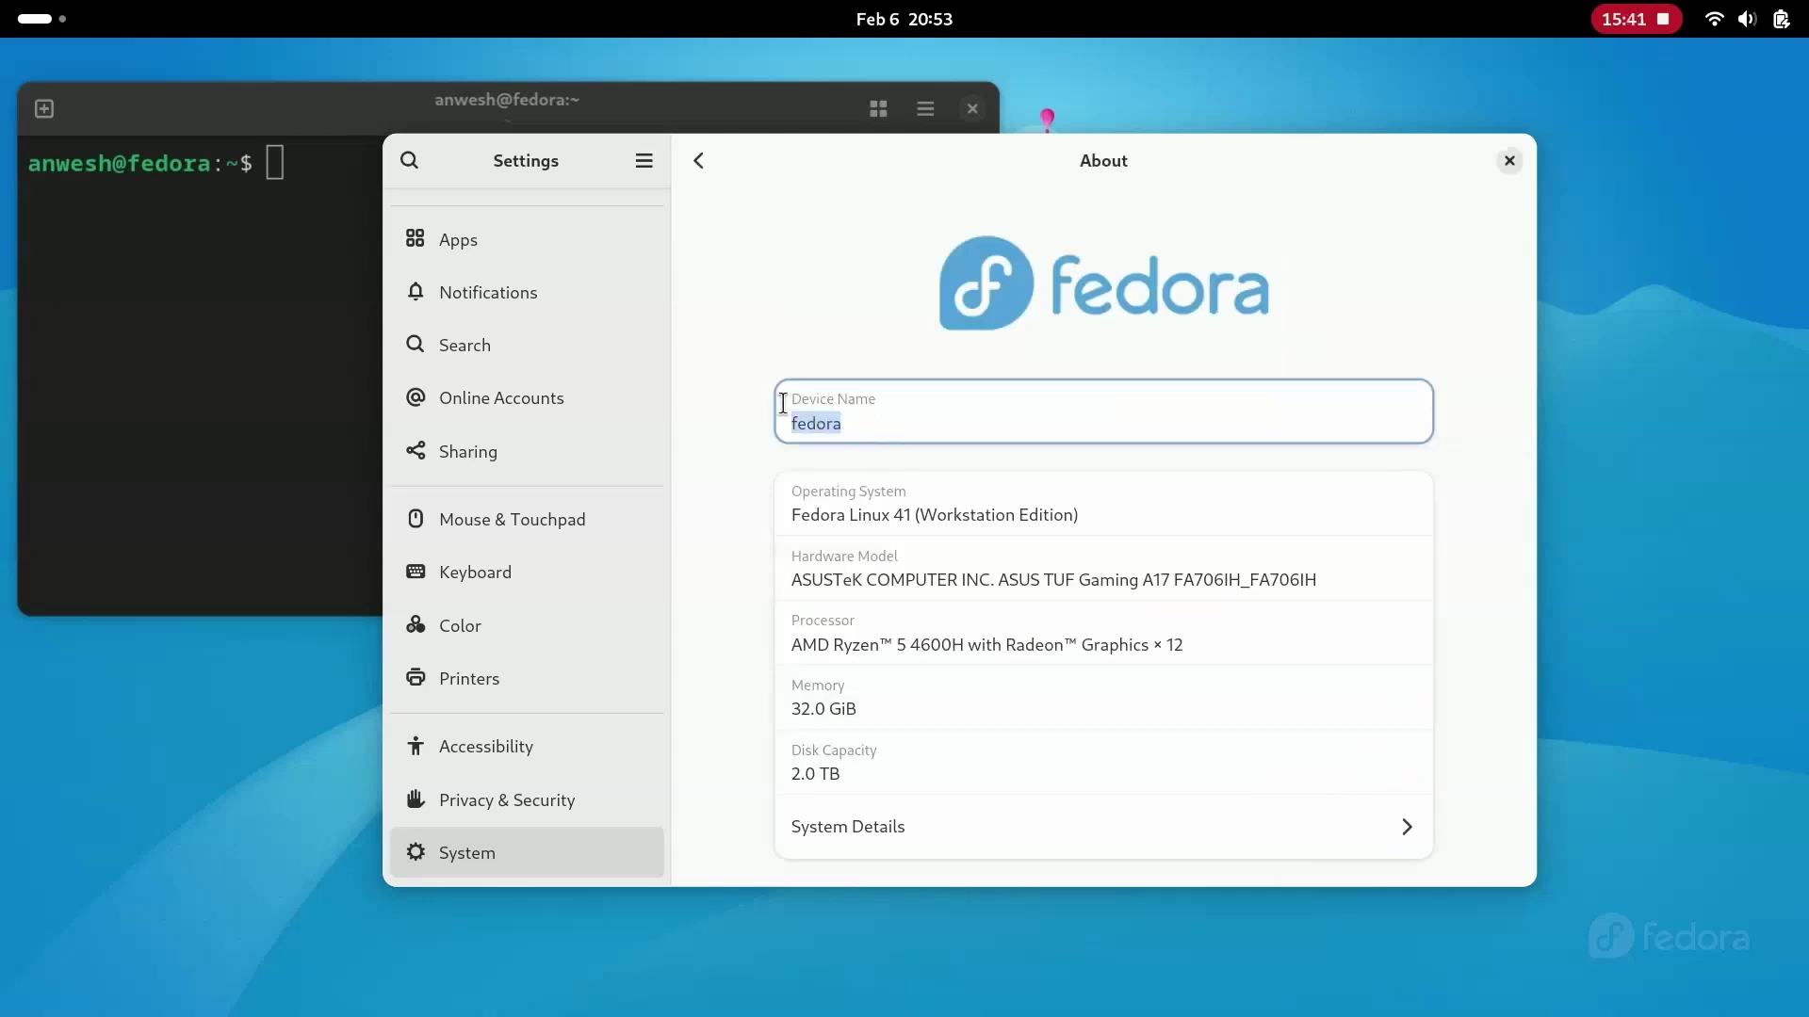
left_click_drag(867, 441, 788, 407)
type("tuf")
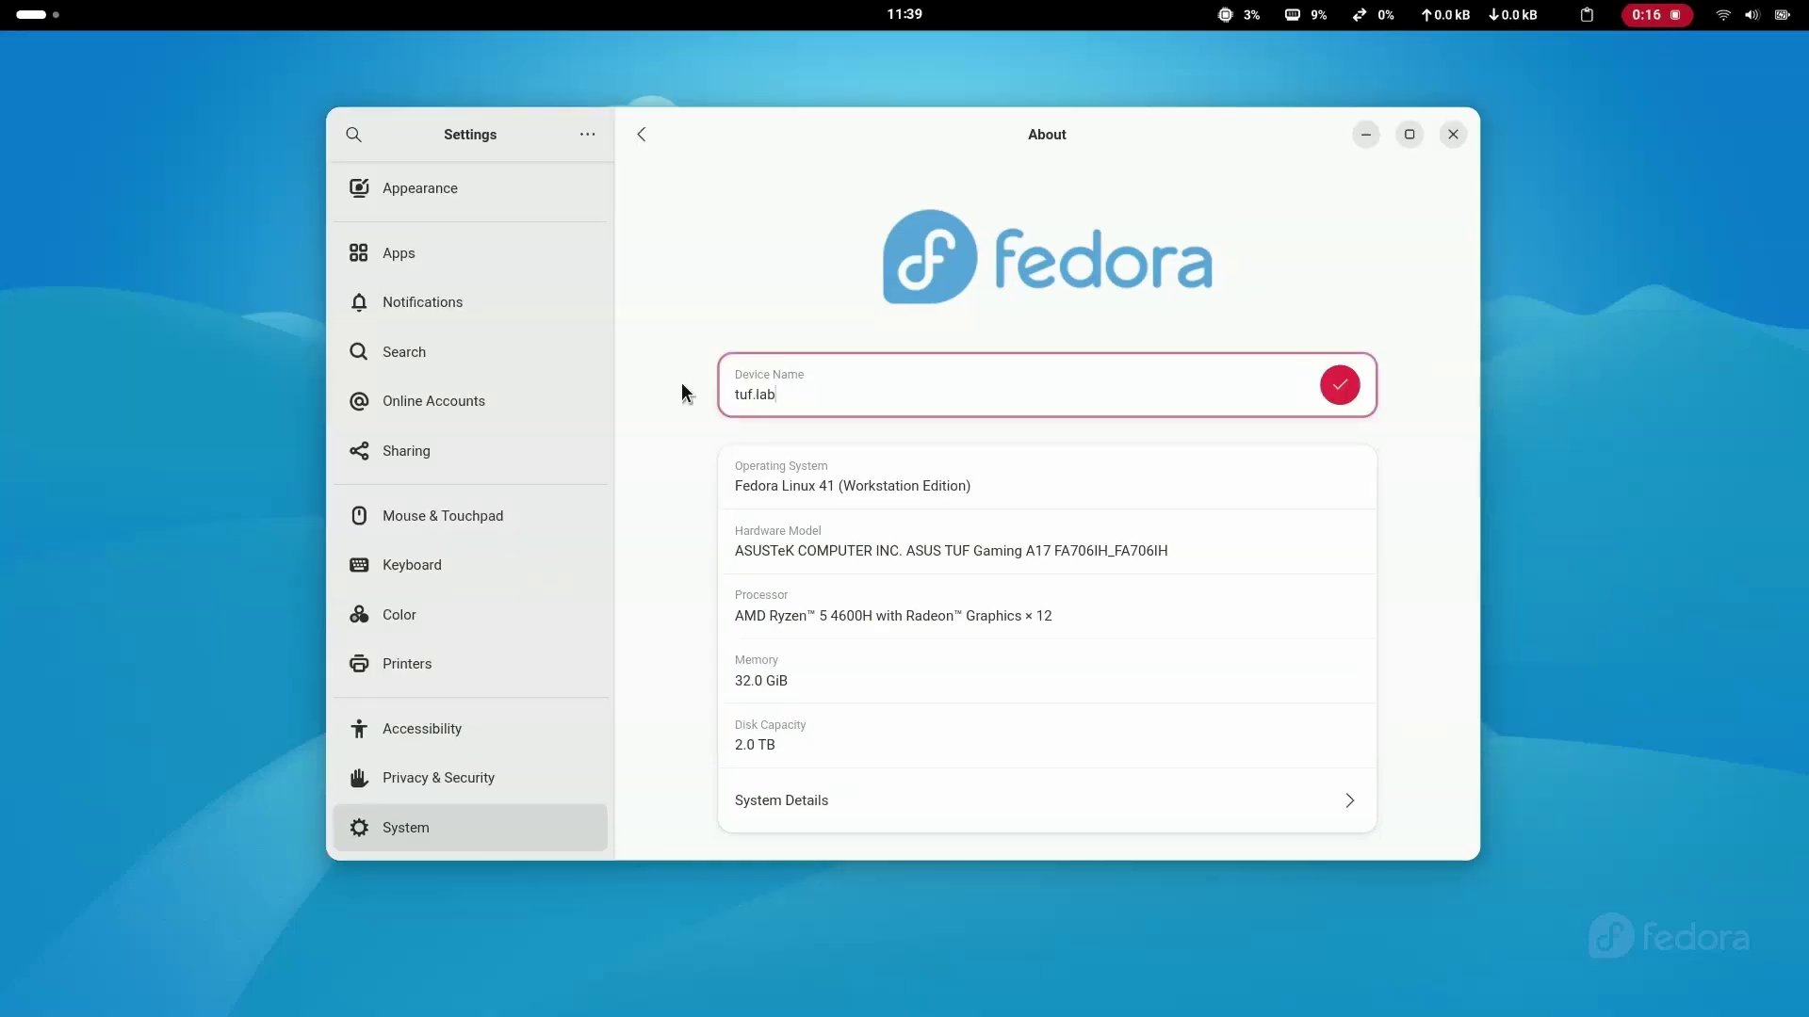
key("Left")
key("Left")
key("Left")
key("Left")
key("BackSpace")
key("BackSpace")
key("BackSpace")
type("workstation")
key("BackSpace")
key("BackSpace")
key("BackSpace")
key("BackSpace")
key("BackSpace")
key("BackSpace")
key("BackSpace")
key("BackSpace")
key("BackSpace")
key("BackSpace")
key("BackSpace")
left_click(837, 392)
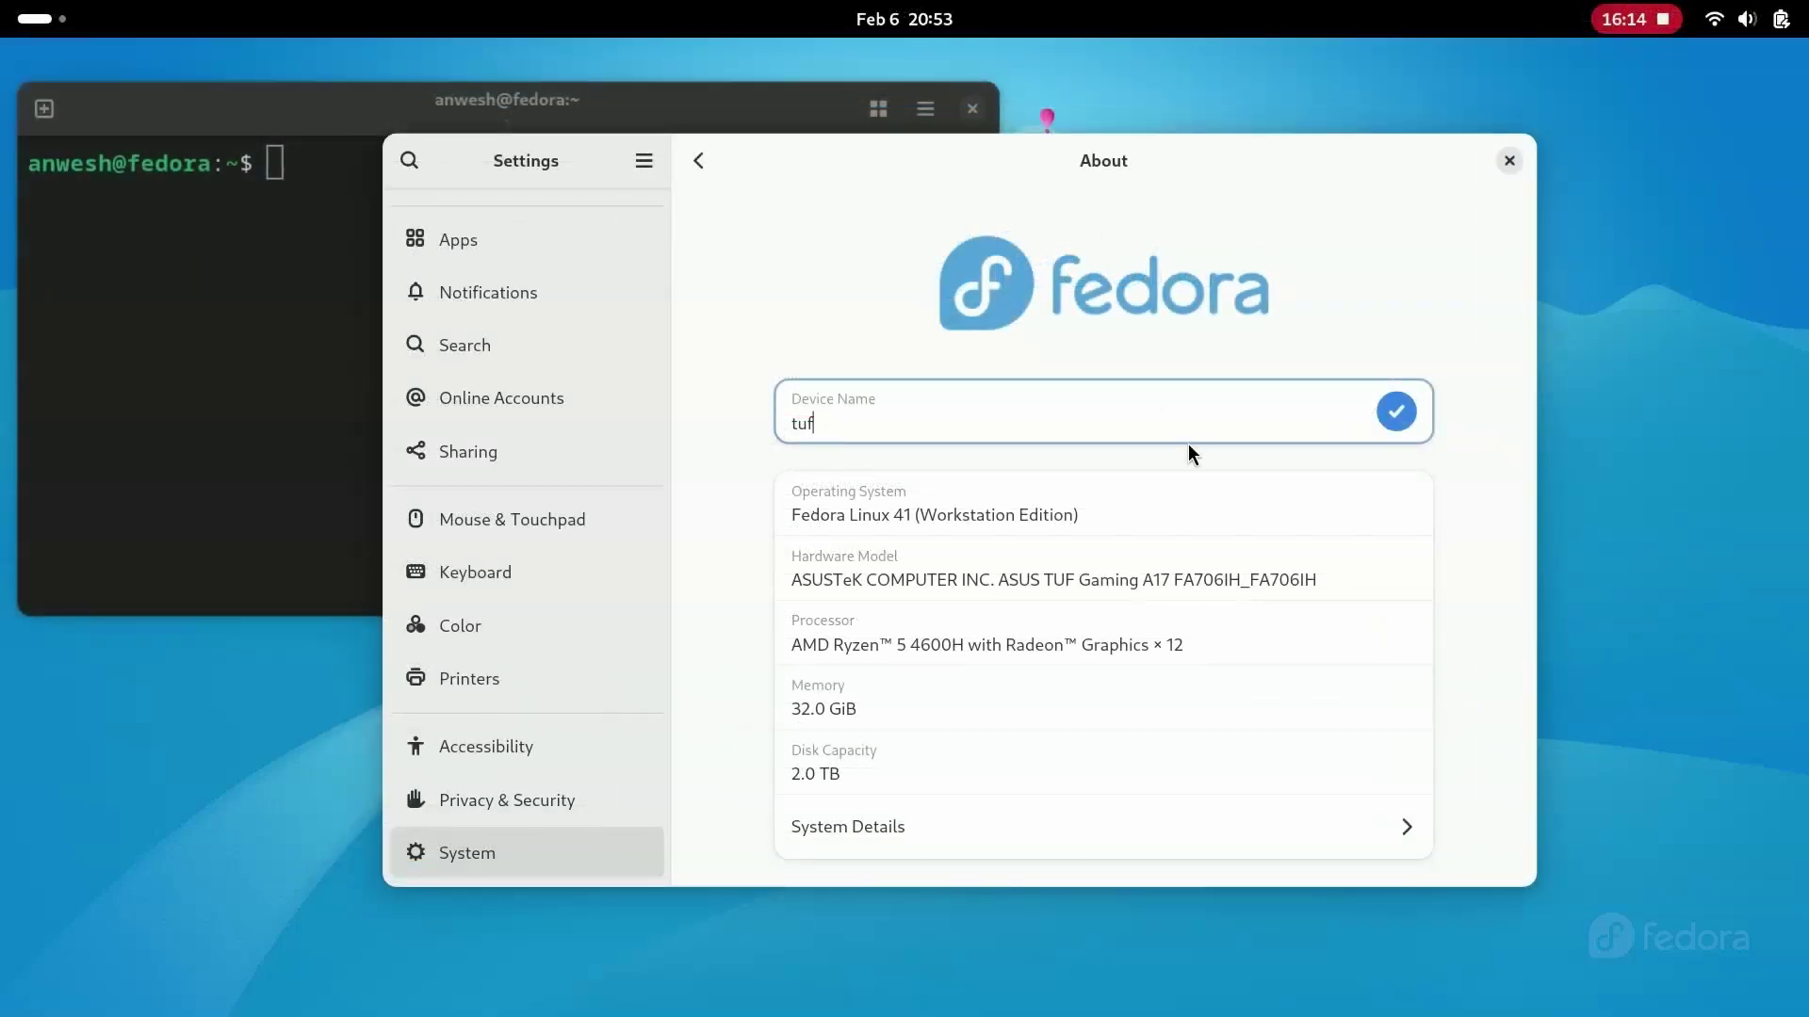
- Apply the new device name and close the Settings and terminal windows
left_click(1385, 422)
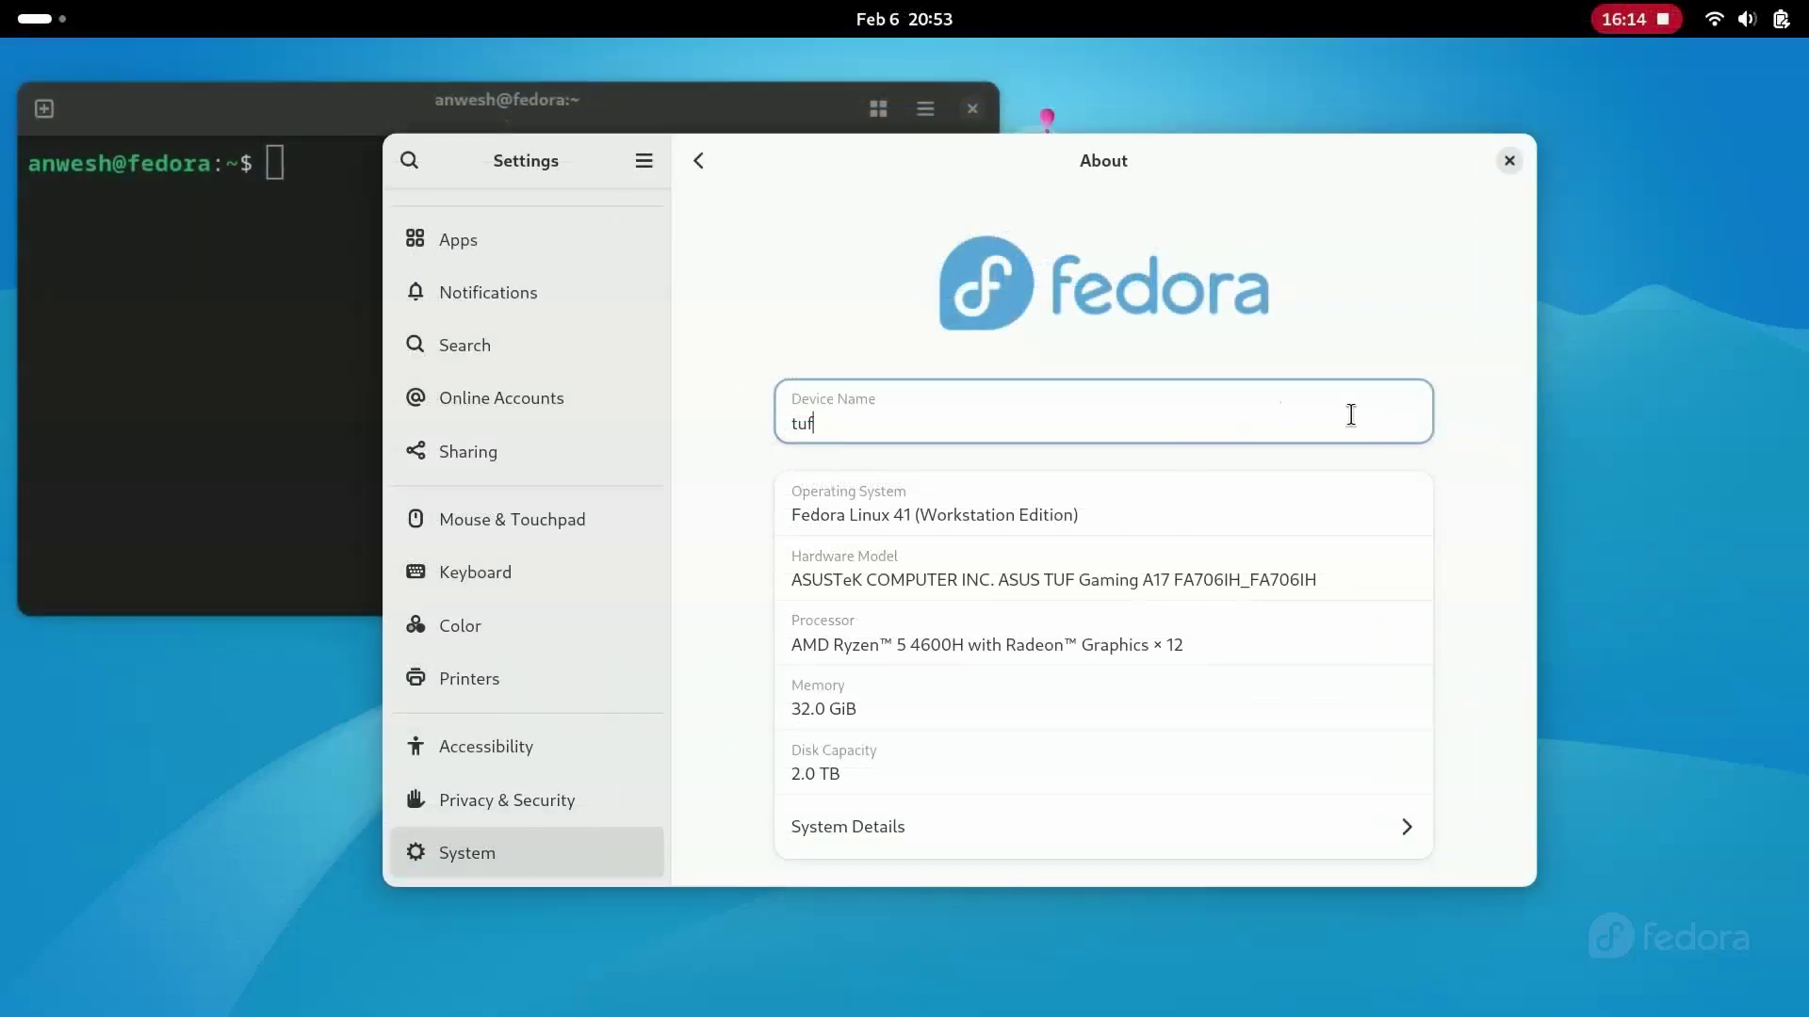
left_click(1511, 160)
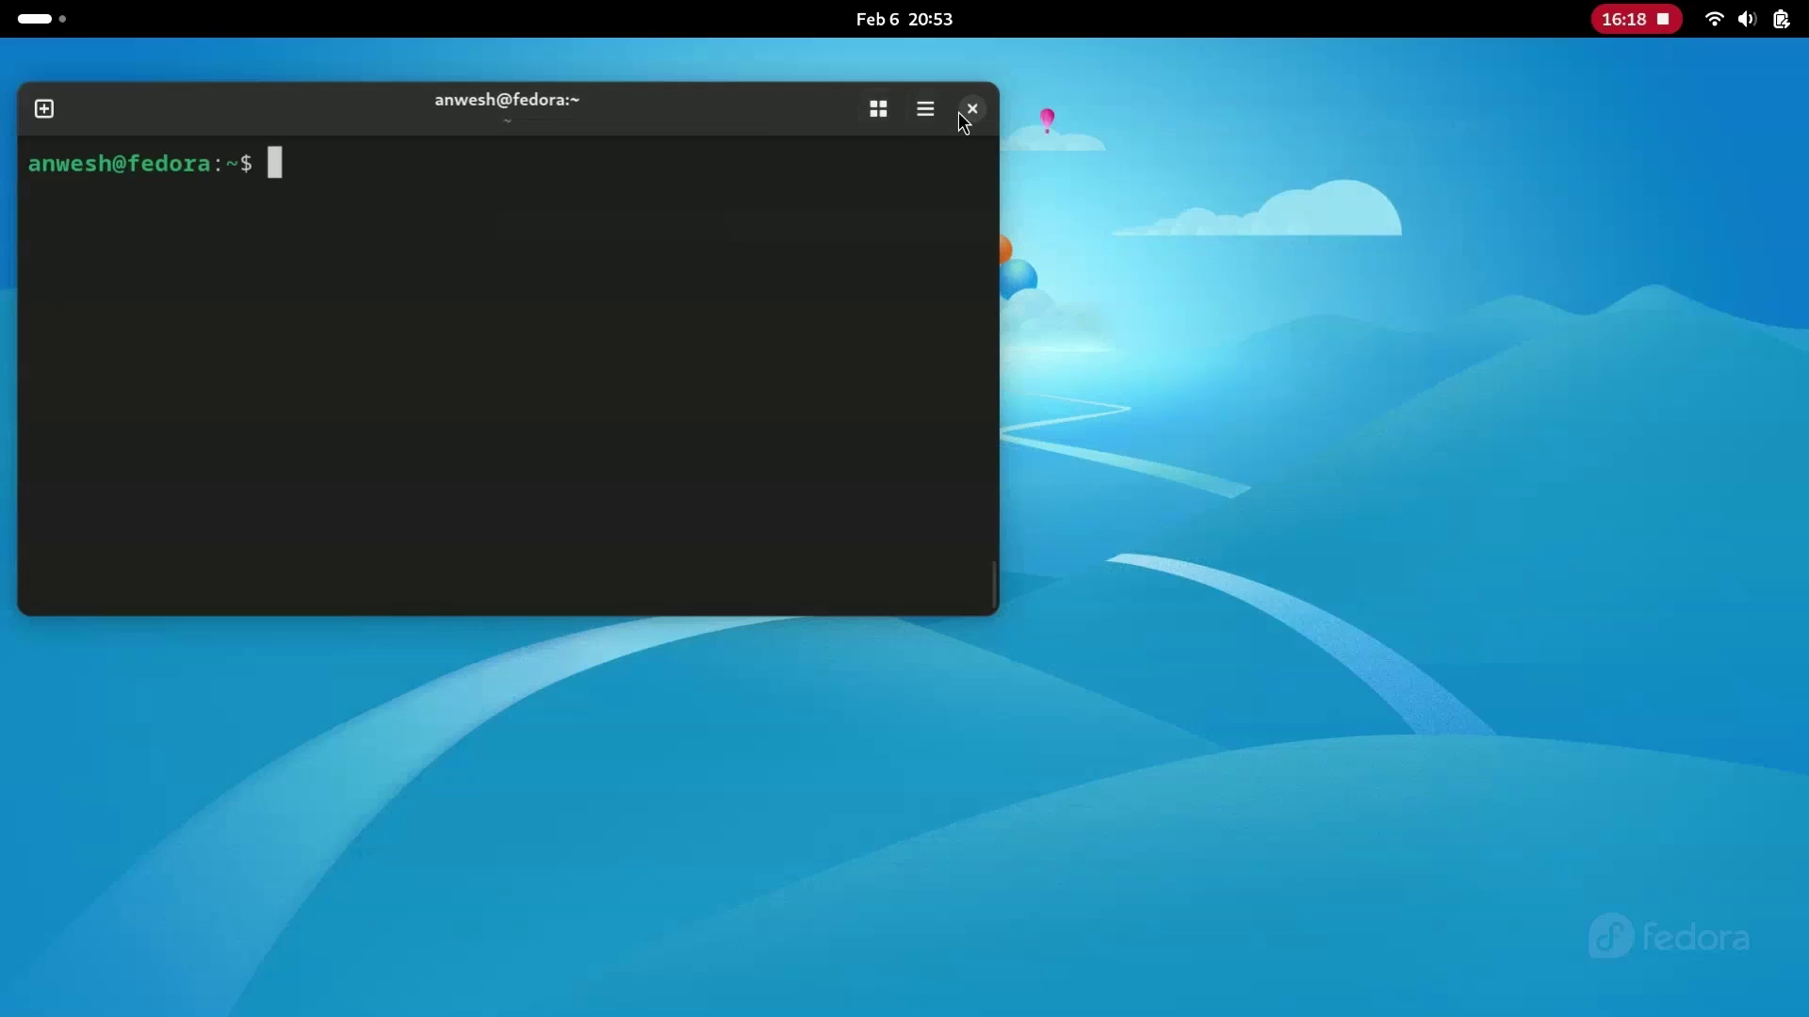
left_click(972, 108)
- Open a new terminal, increase its text size, and move and enlarge the window
left_click(38, 19)
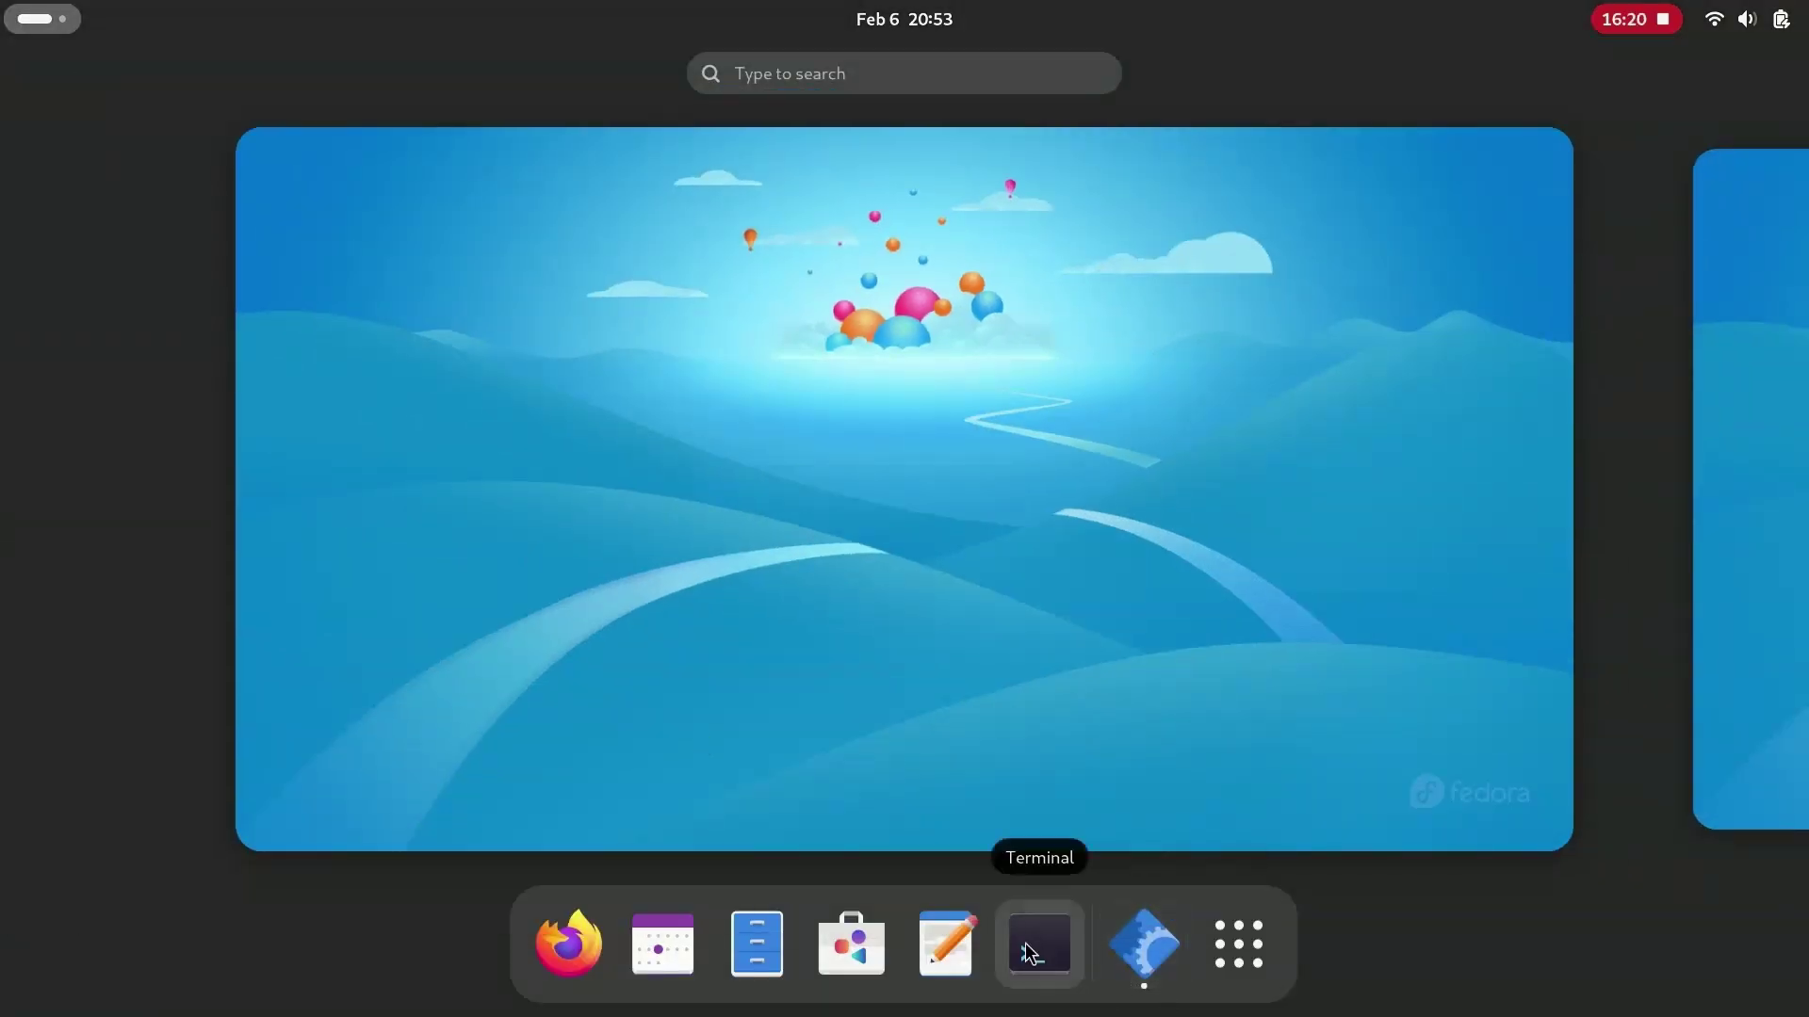
left_click(1037, 945)
key("ctrl+plus")
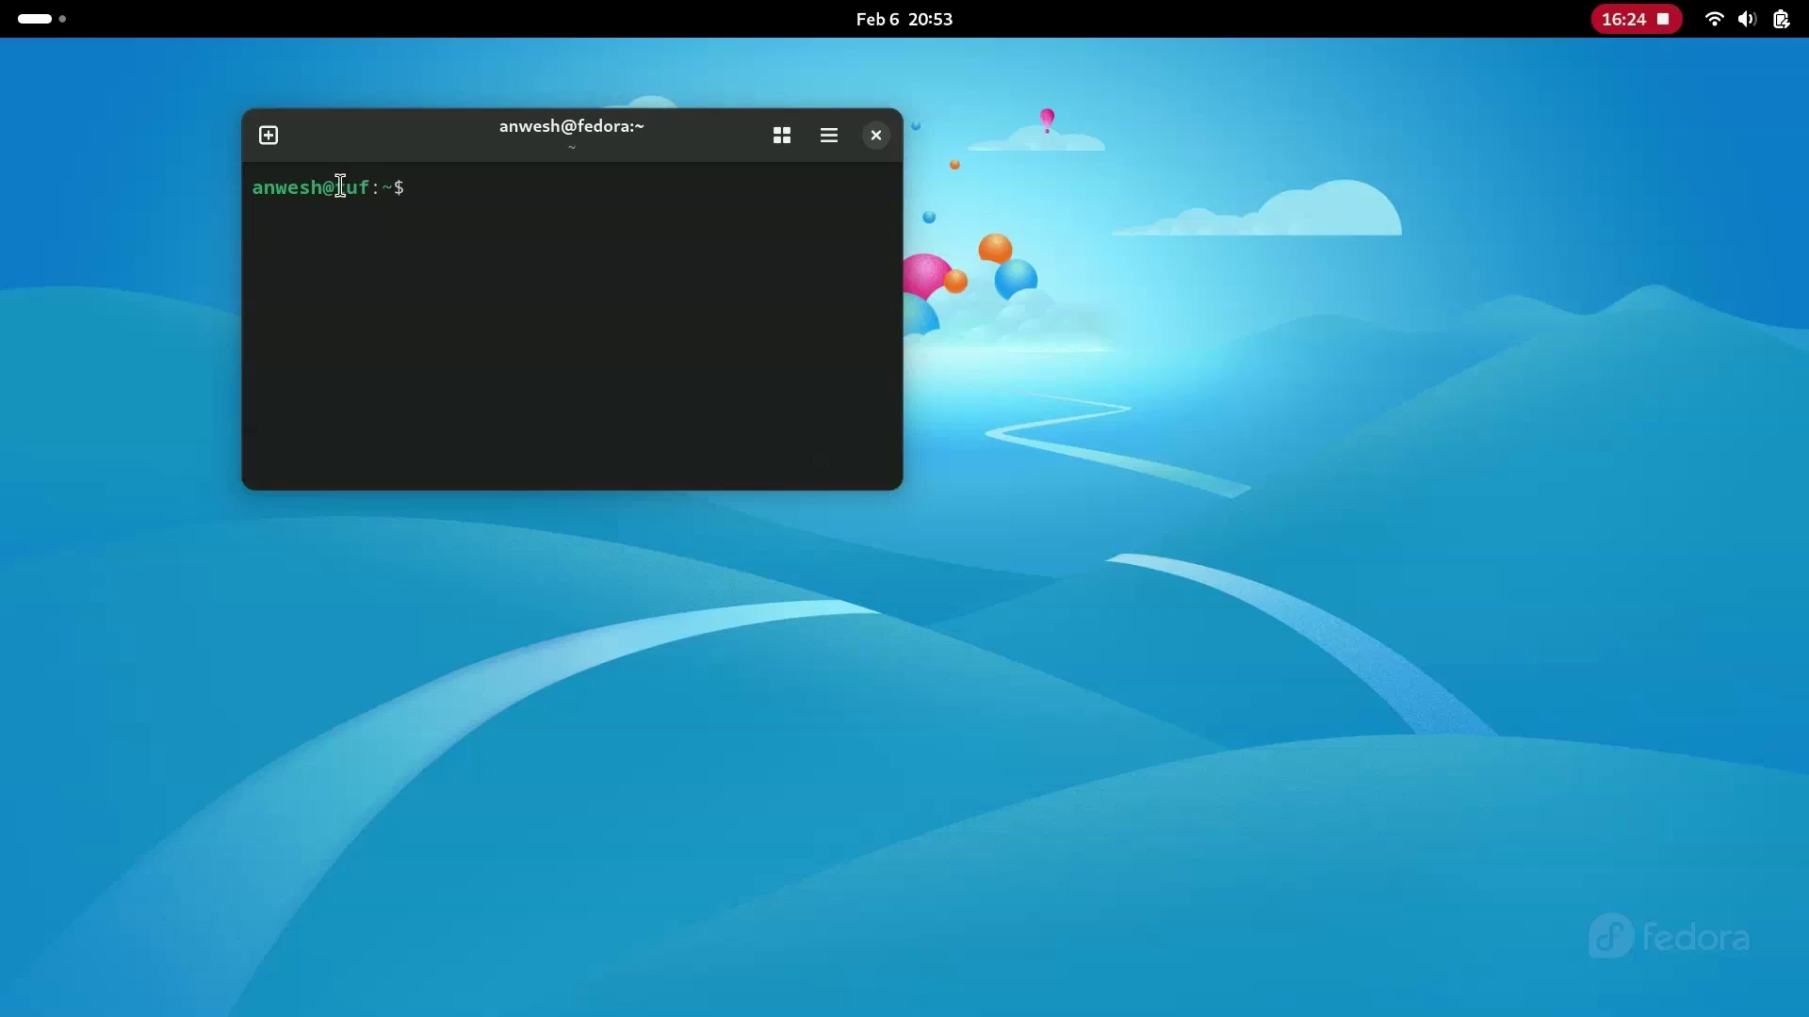
left_click_drag(798, 111, 496, 103)
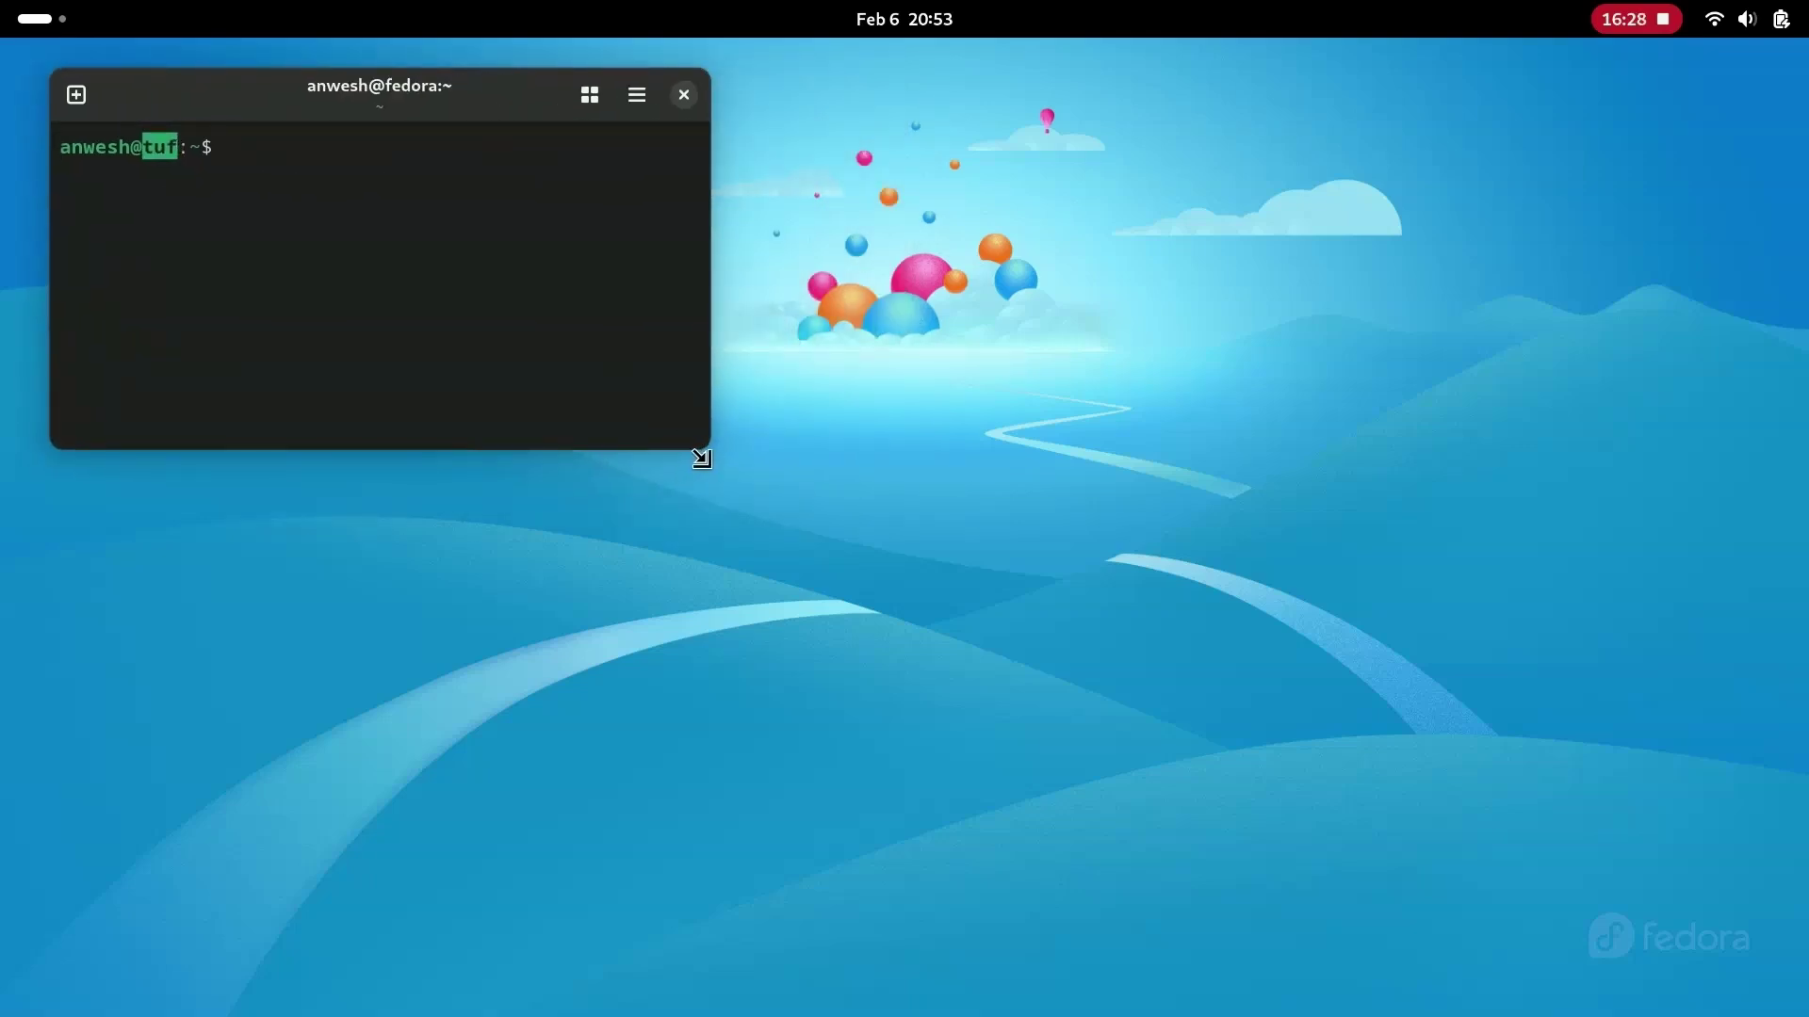
left_click_drag(698, 456, 828, 553)
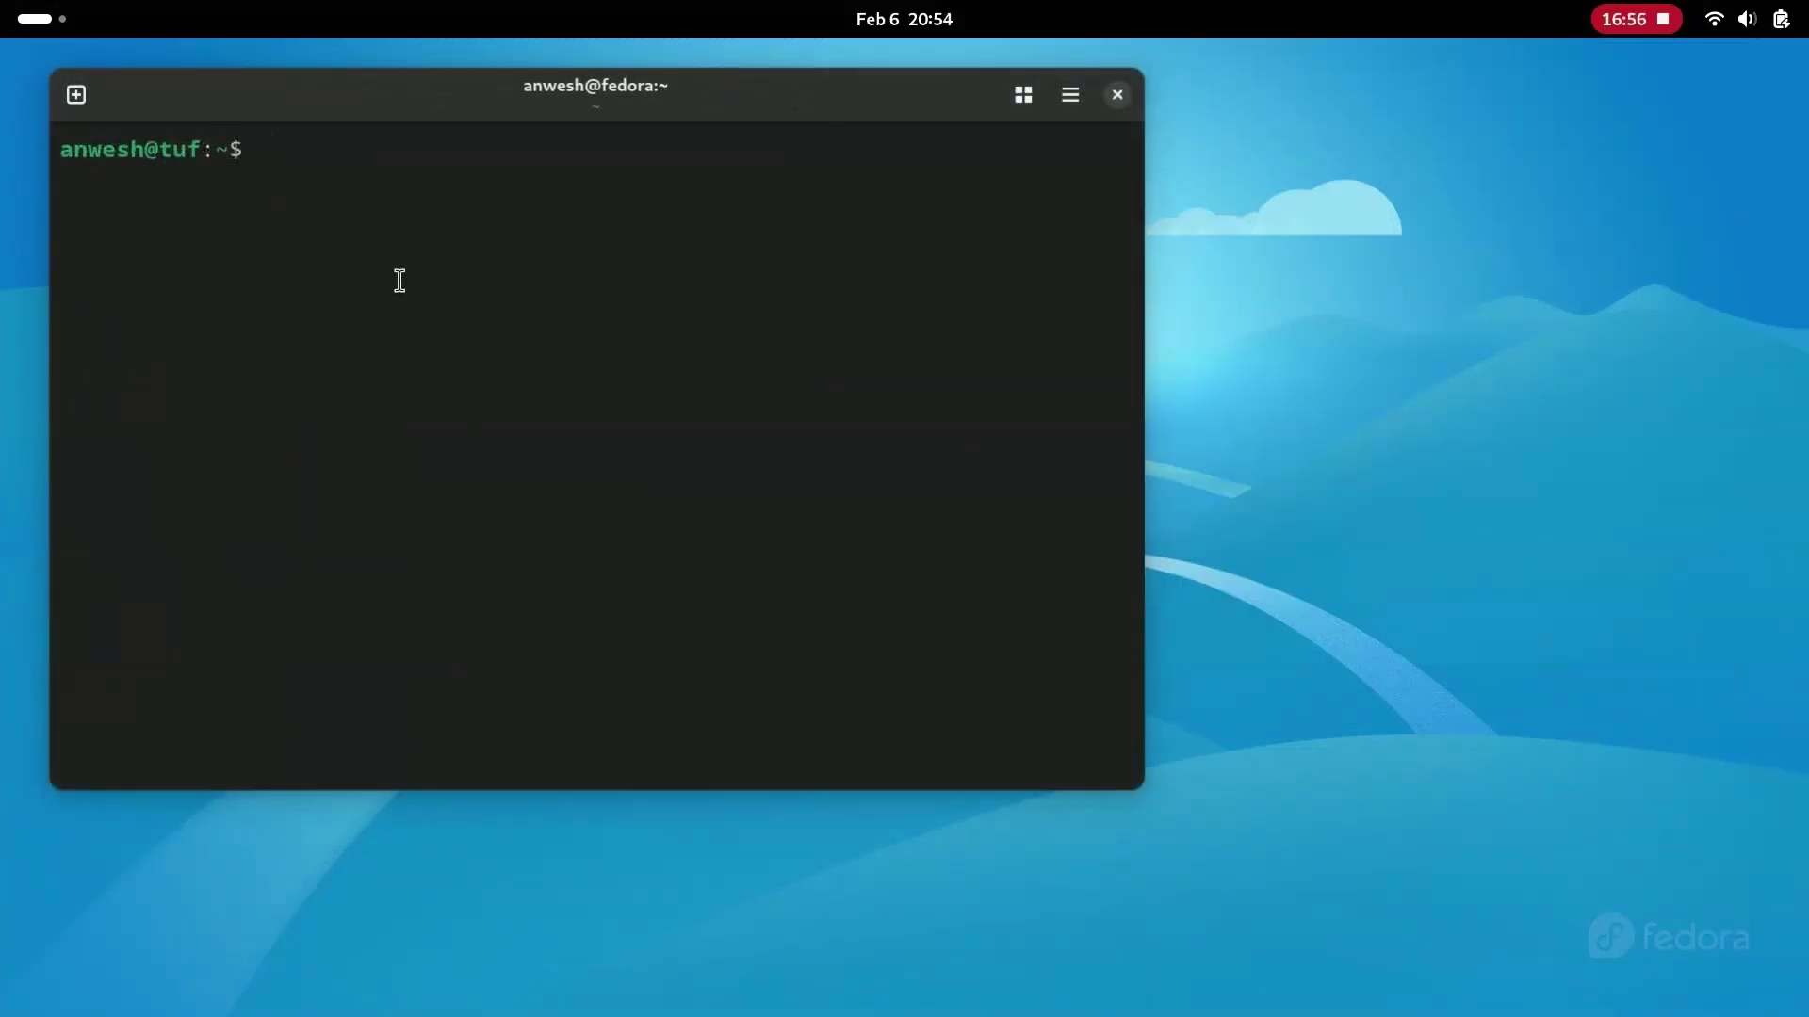
- Check the SELinux status with sestatus
type("sestatus")
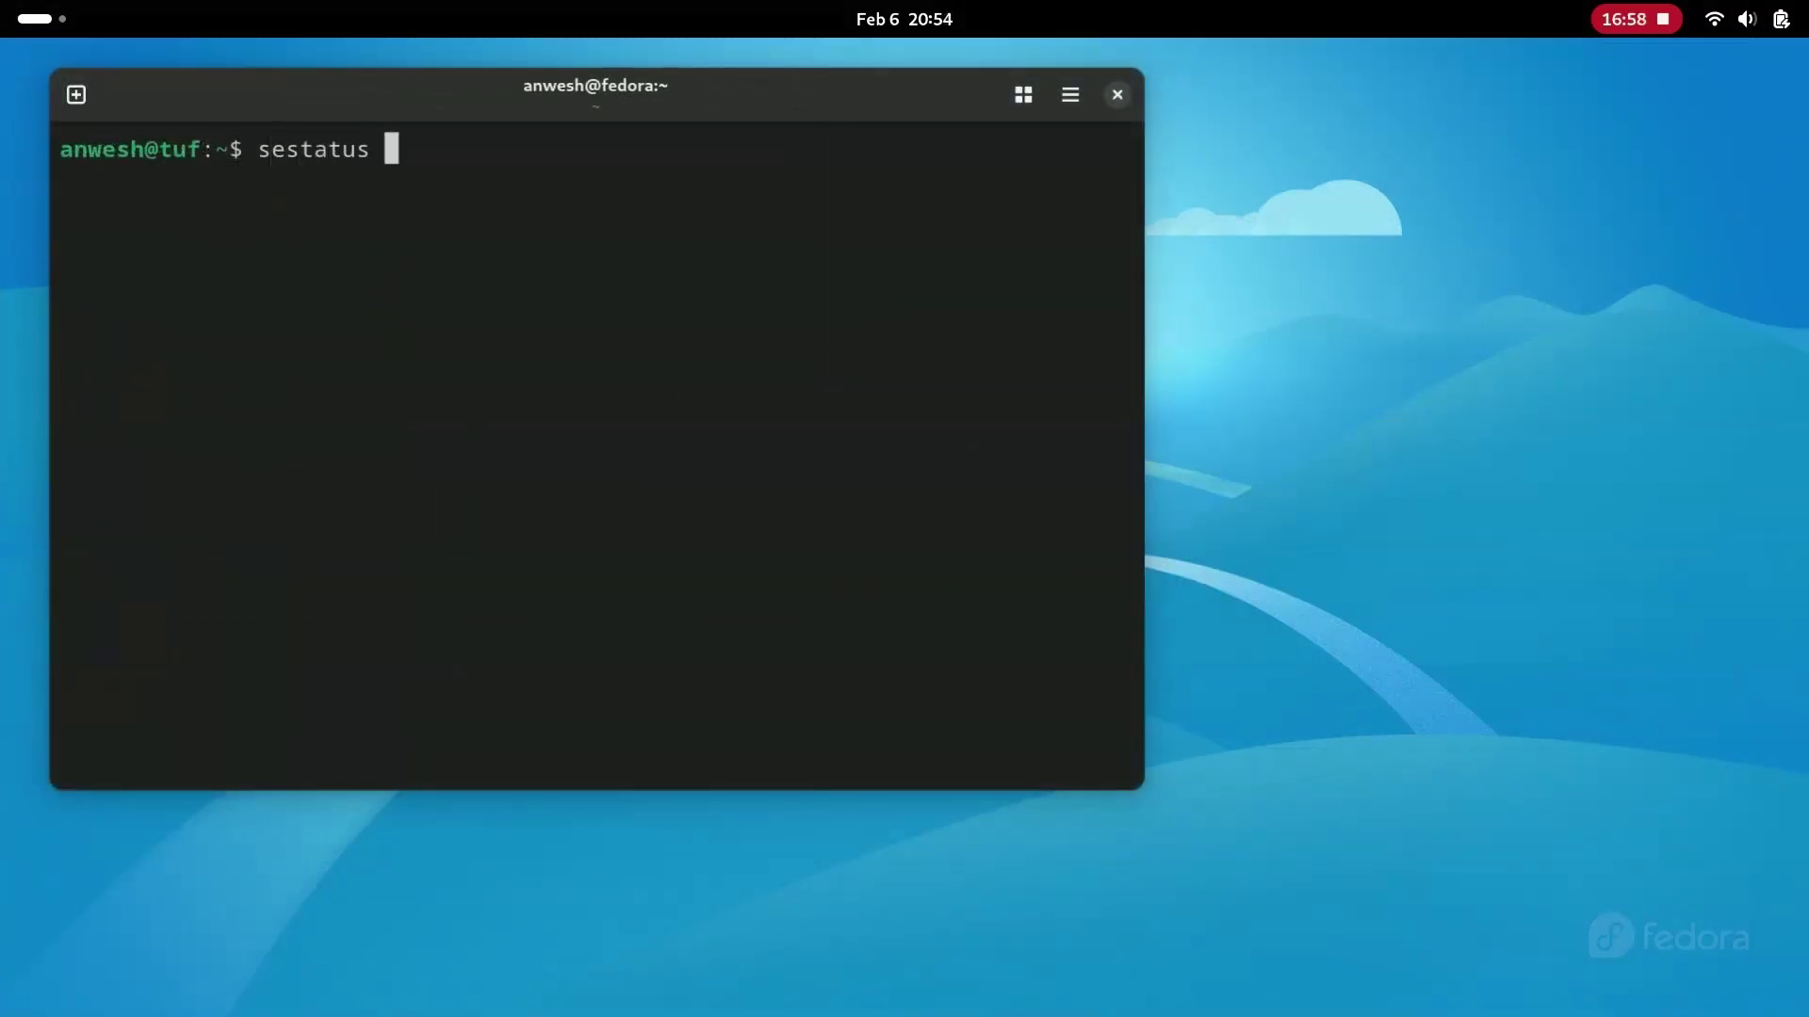
key("Return")
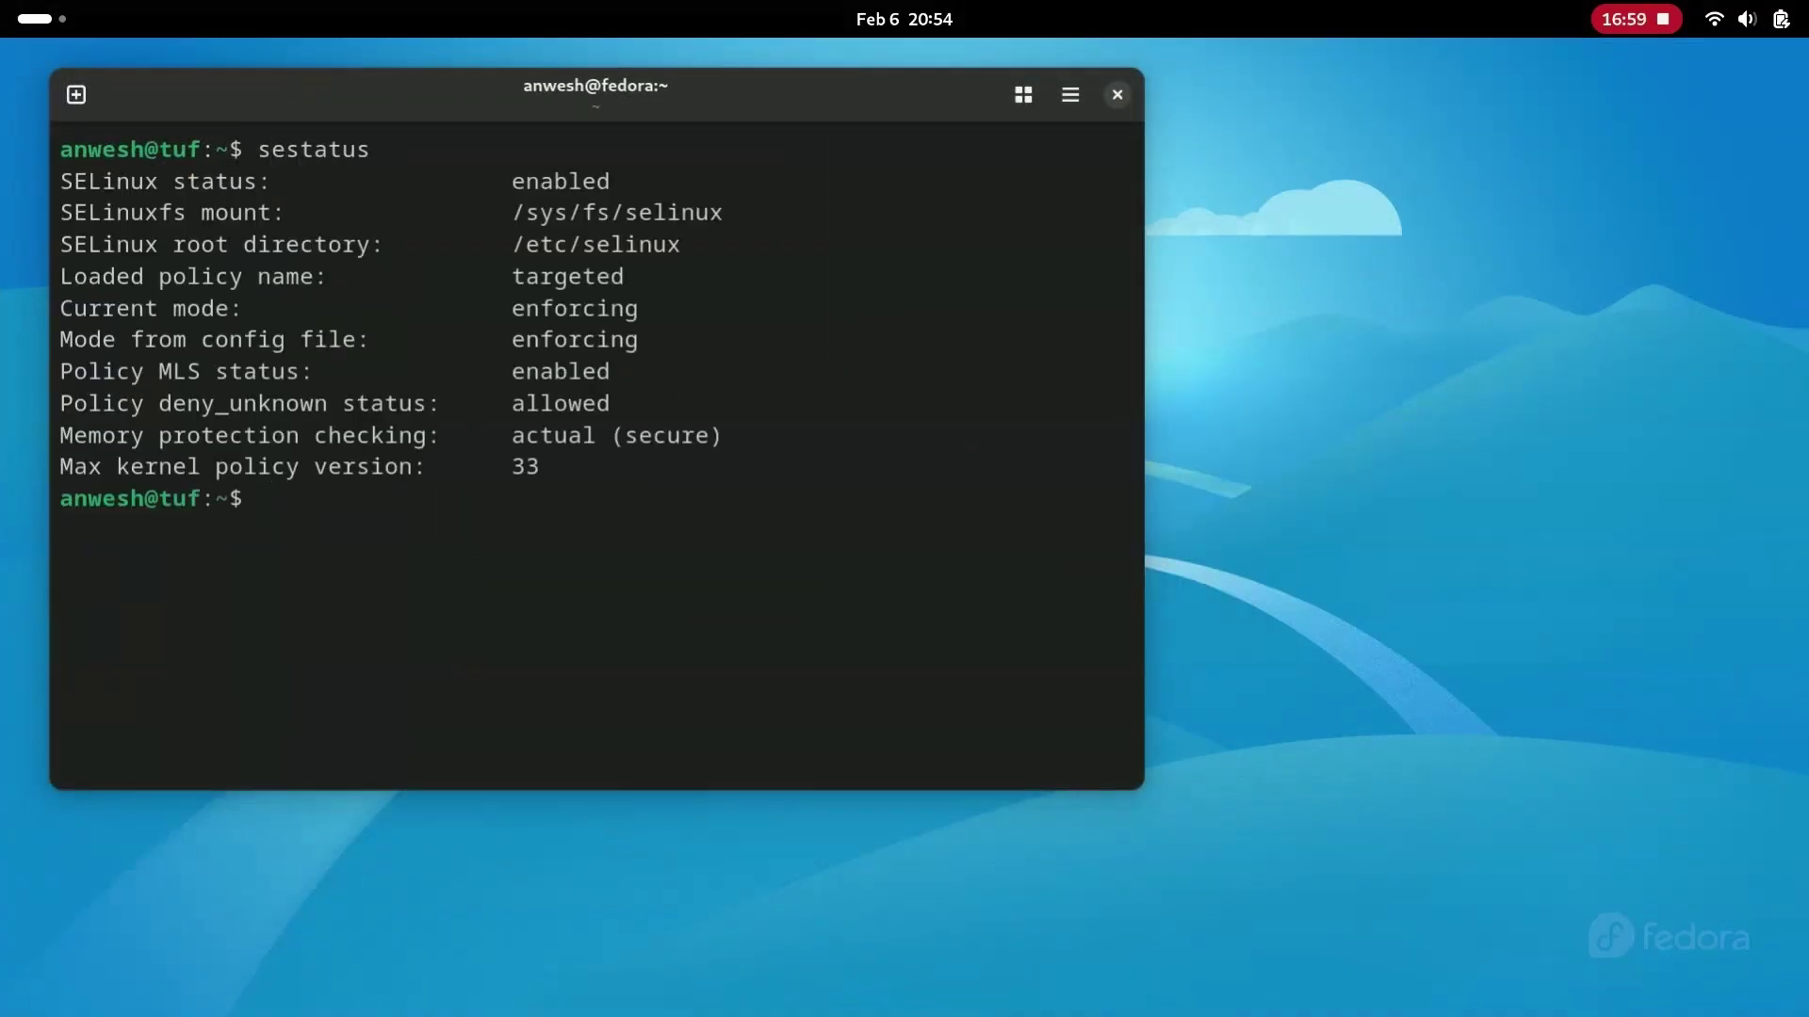
left_click_drag(512, 179, 611, 181)
left_click(306, 522)
- Open the SELinux configuration with sudo vim /etc/sysconfig/selinux and enter the sudo password
type("sudo vim /etc/")
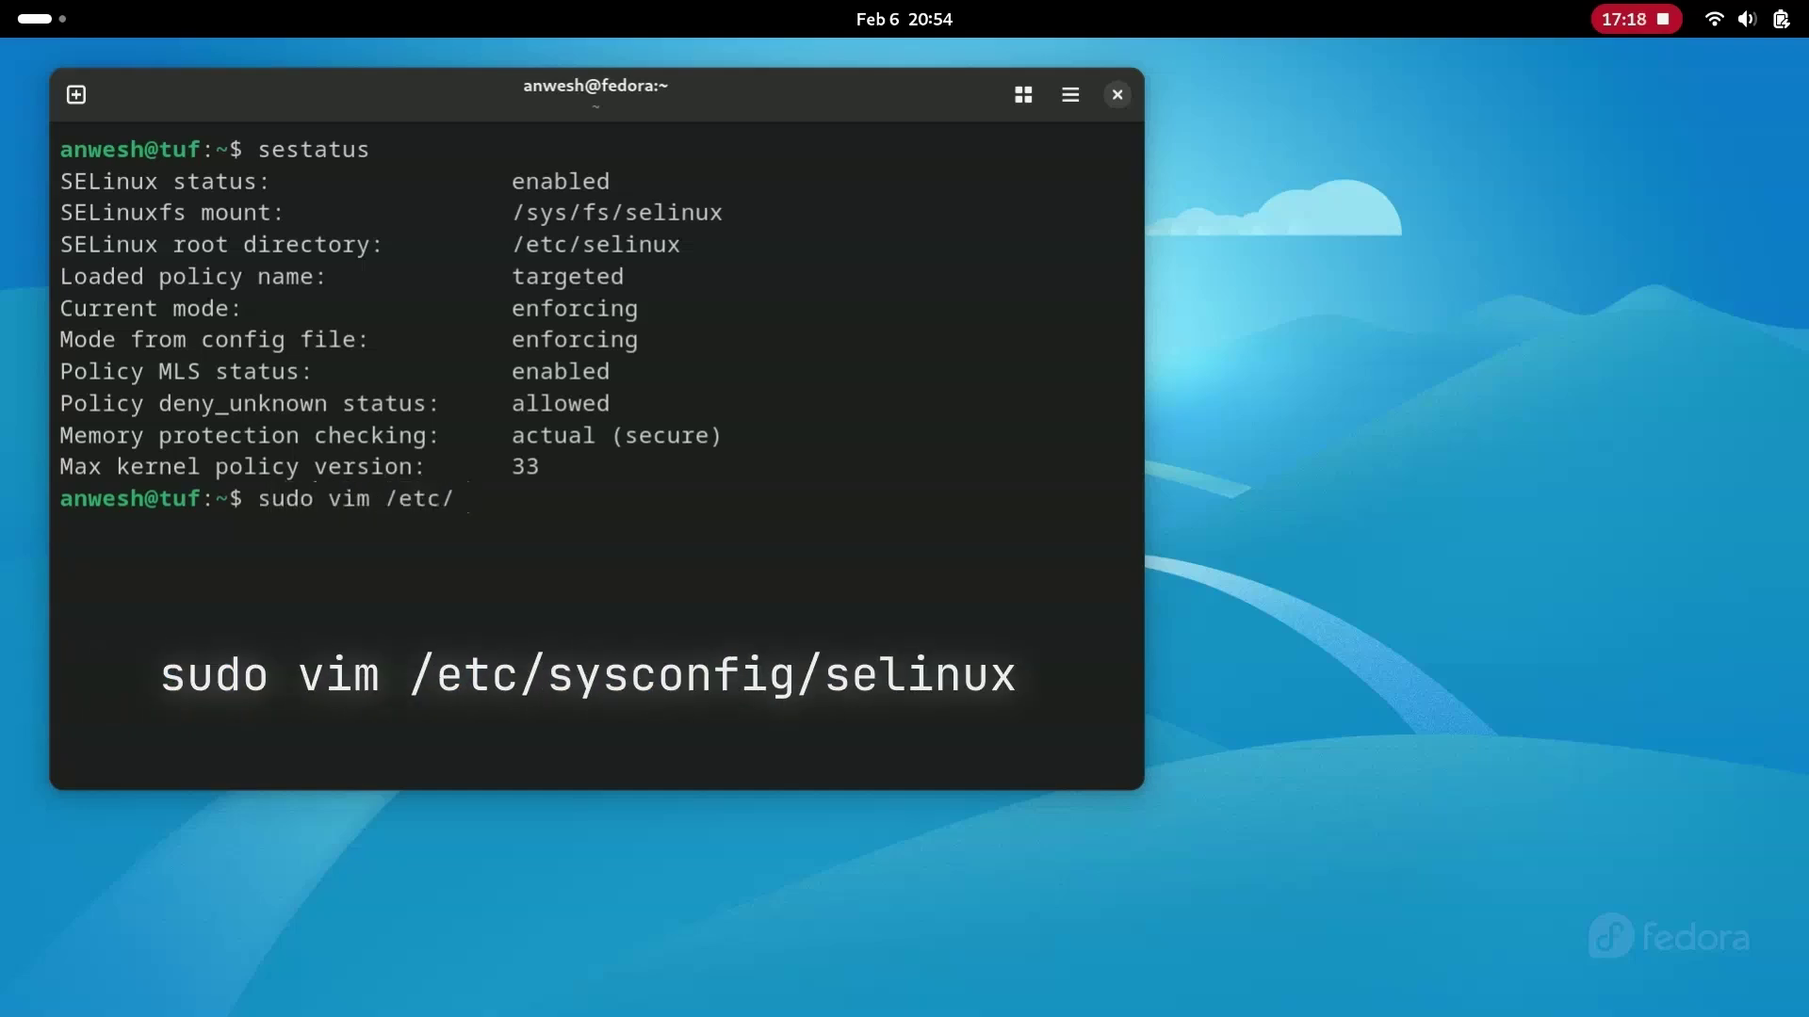
type("sysc")
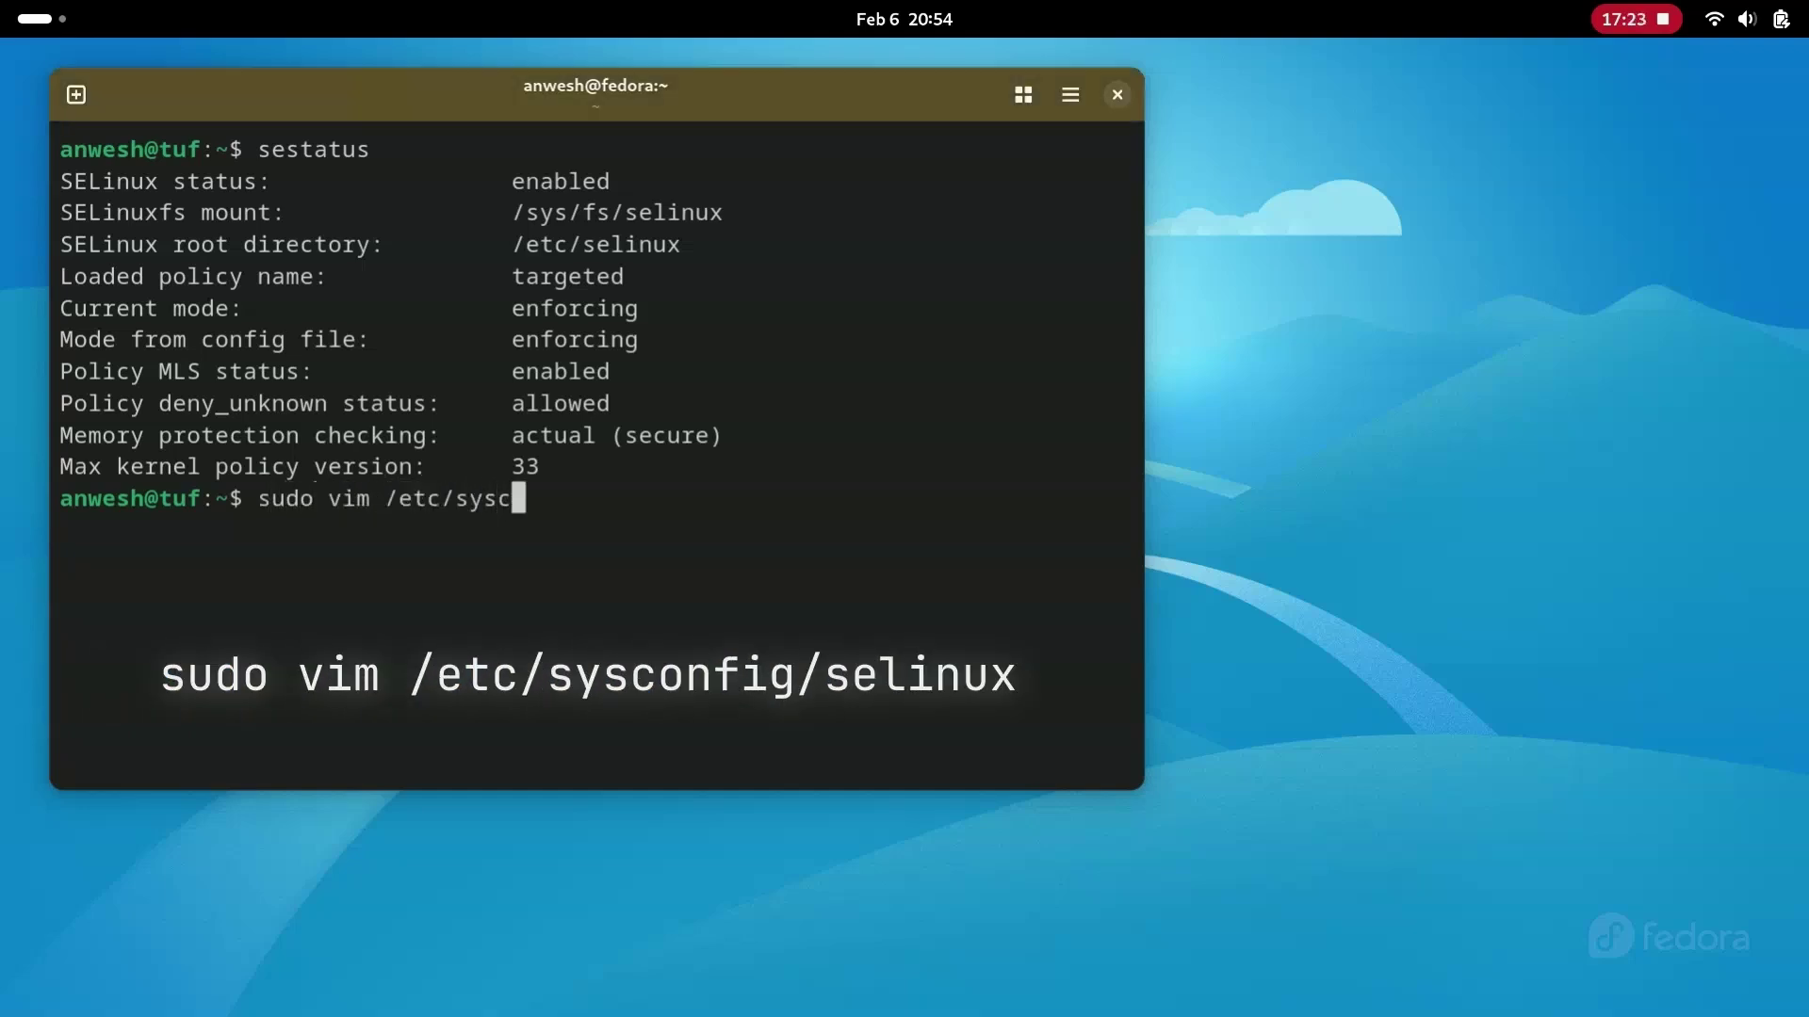
type("onfig/selinux")
key("Return")
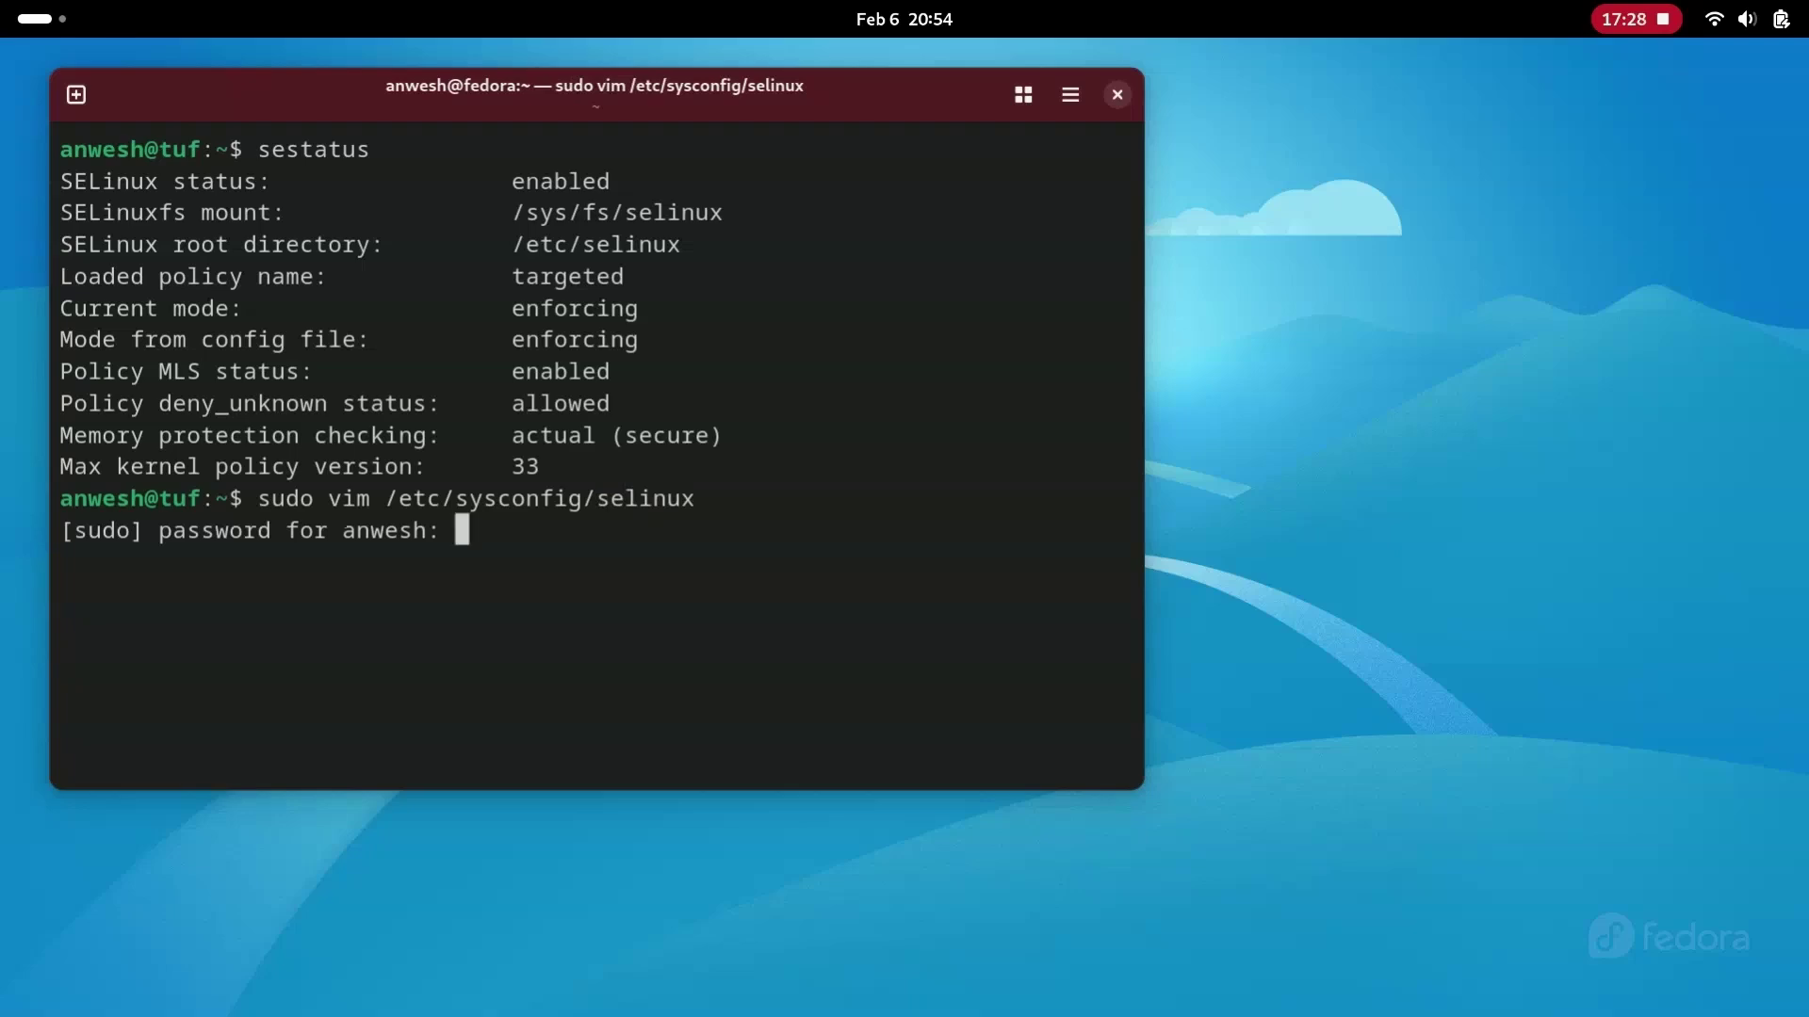
key("Return")
- Change the SELINUX line to SELINUX=disabled, then save the file and quit vim with :wq
key("Down")
key("Down")
key("Down")
key("Down")
key("Down")
key("Down")
key("Down")
key("Down")
key("Down")
key("Down")
key("Down")
key("Down")
key("Down")
key("Down")
key("Down")
key("Down")
key("Down")
key("Down")
key("Down")
key("Down")
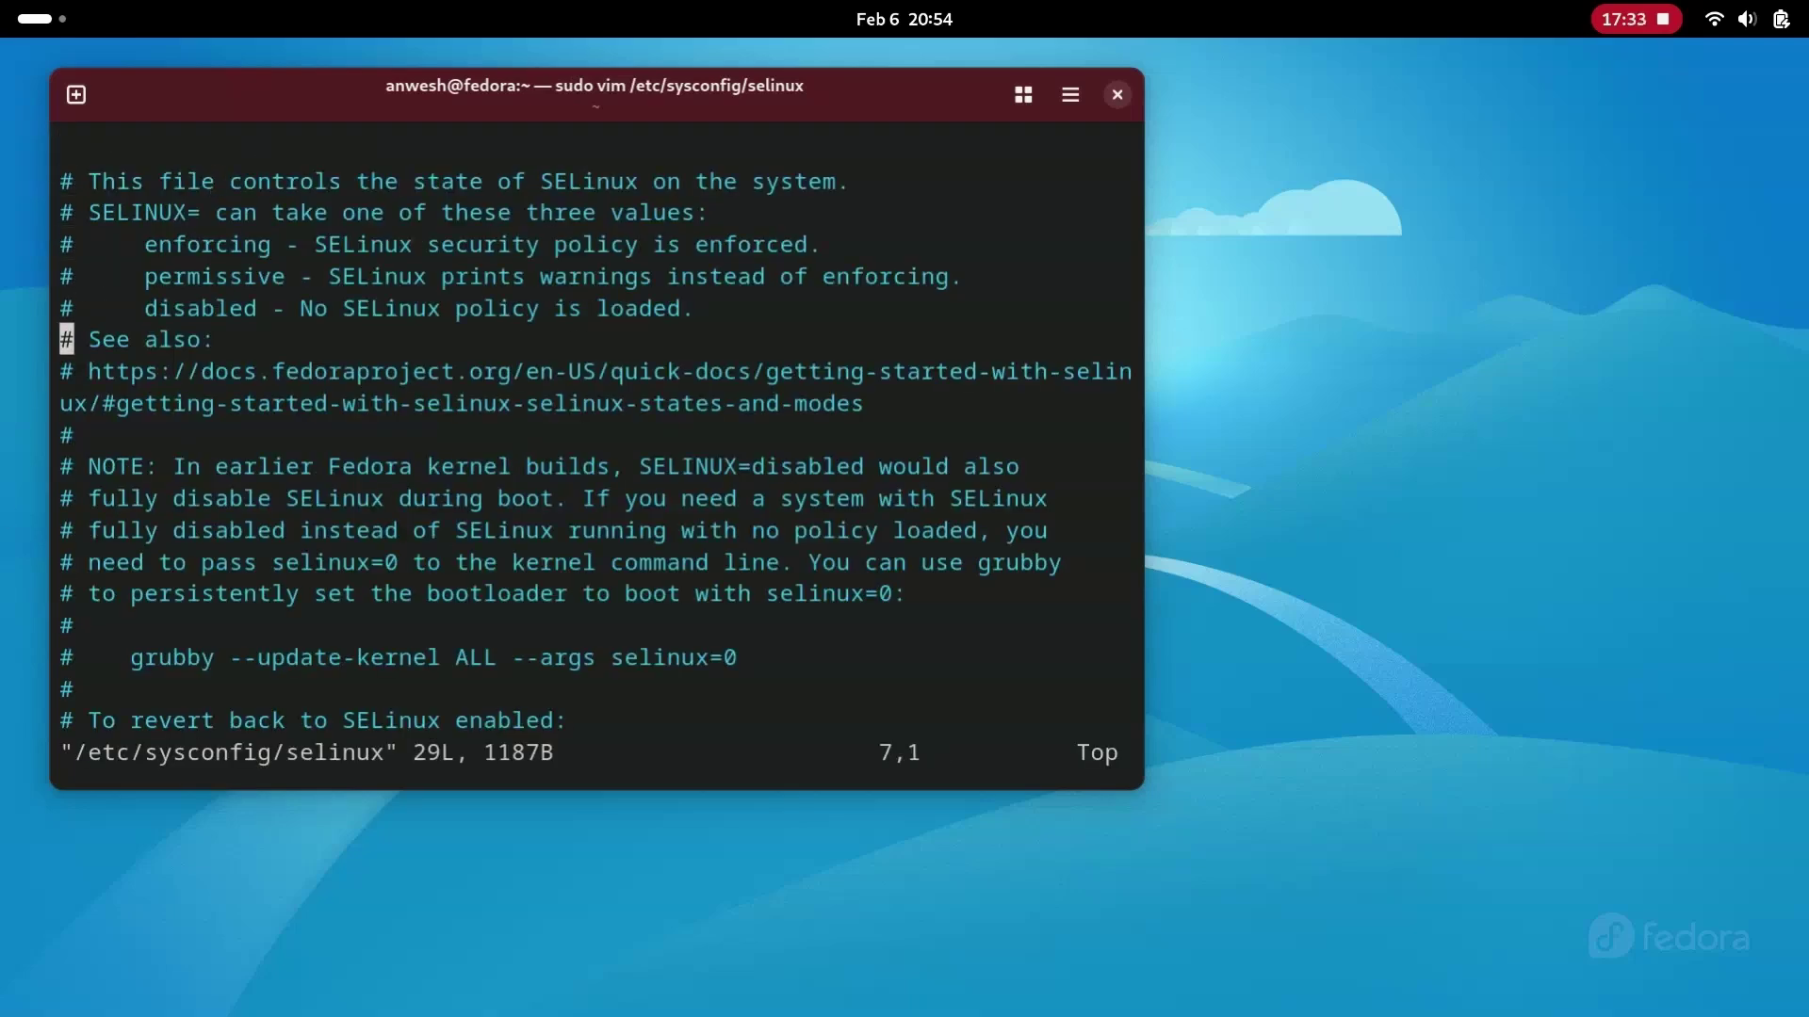
key("Right")
key("Right")
key("Right")
key("Right")
key("Right")
key("Right")
key("Right")
key("Right")
key("Right")
key("Right")
key("Right")
key("Right")
key("Right")
key("Right")
key("Right")
key("Right")
key("i")
key("BackSpace")
key("BackSpace")
key("BackSpace")
key("BackSpace")
key("BackSpace")
key("BackSpace")
key("BackSpace")
key("BackSpace")
type("disabled")
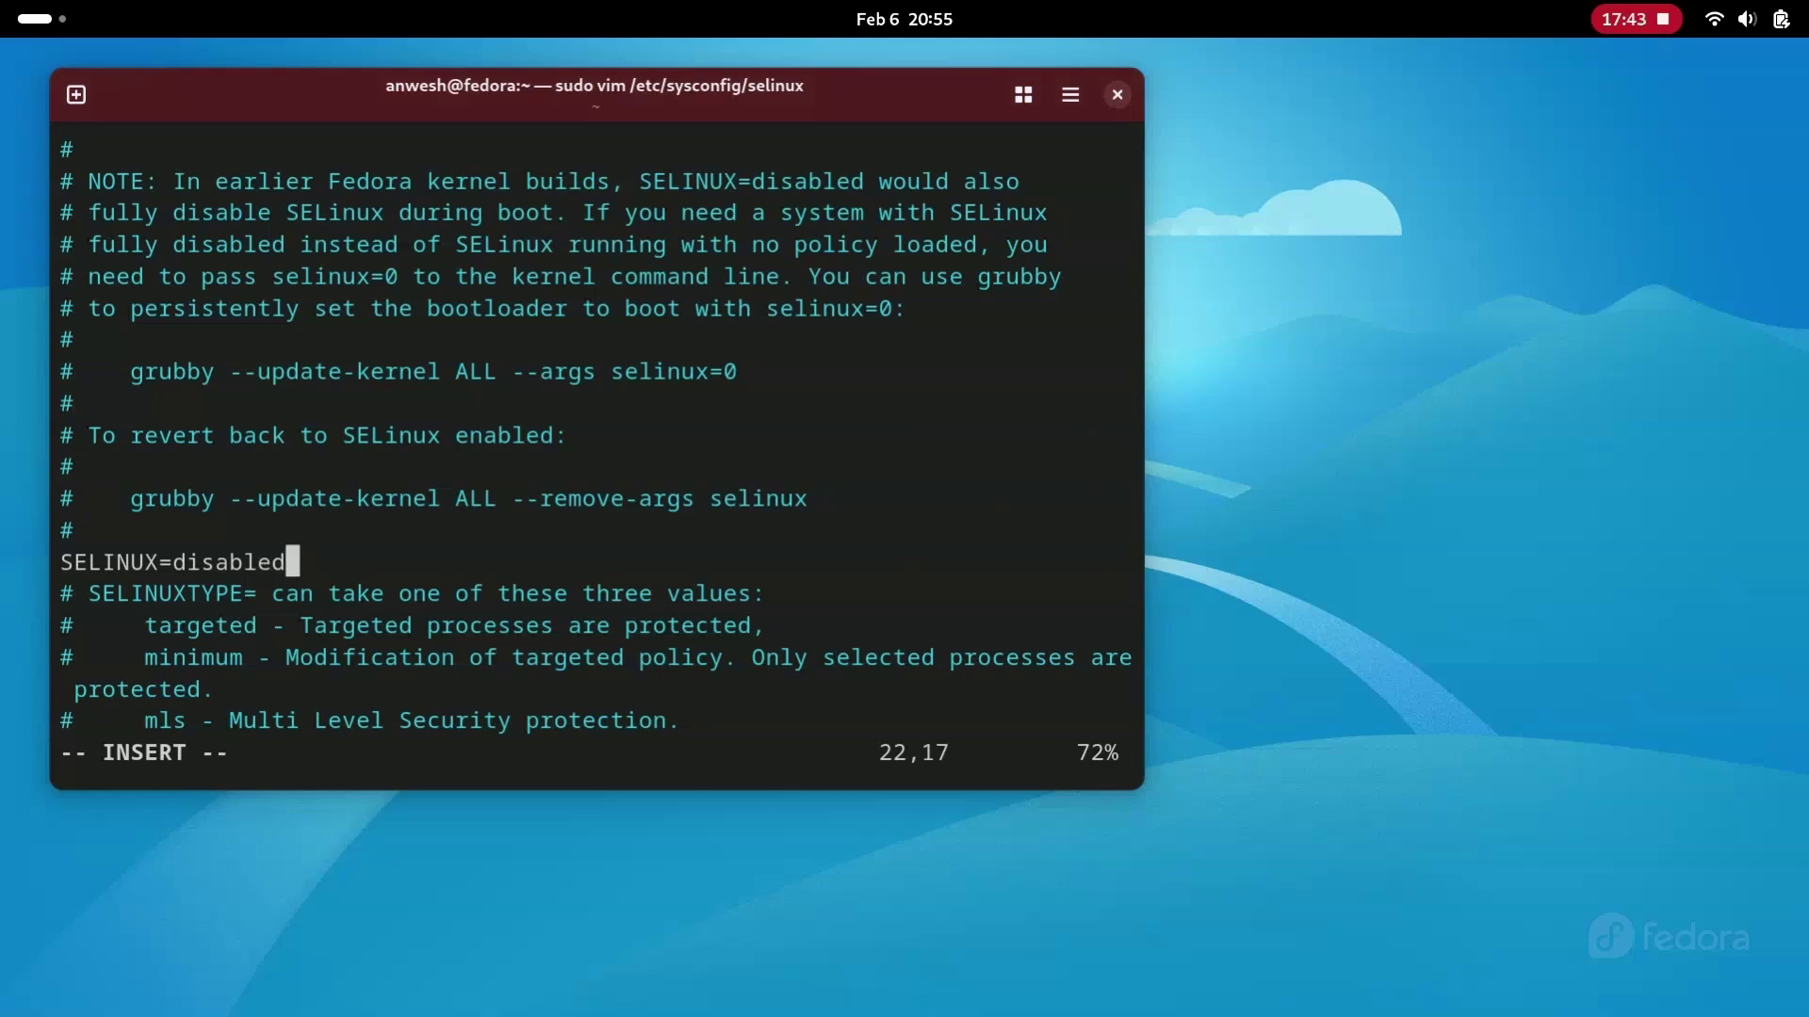
key("Escape")
type(":wq")
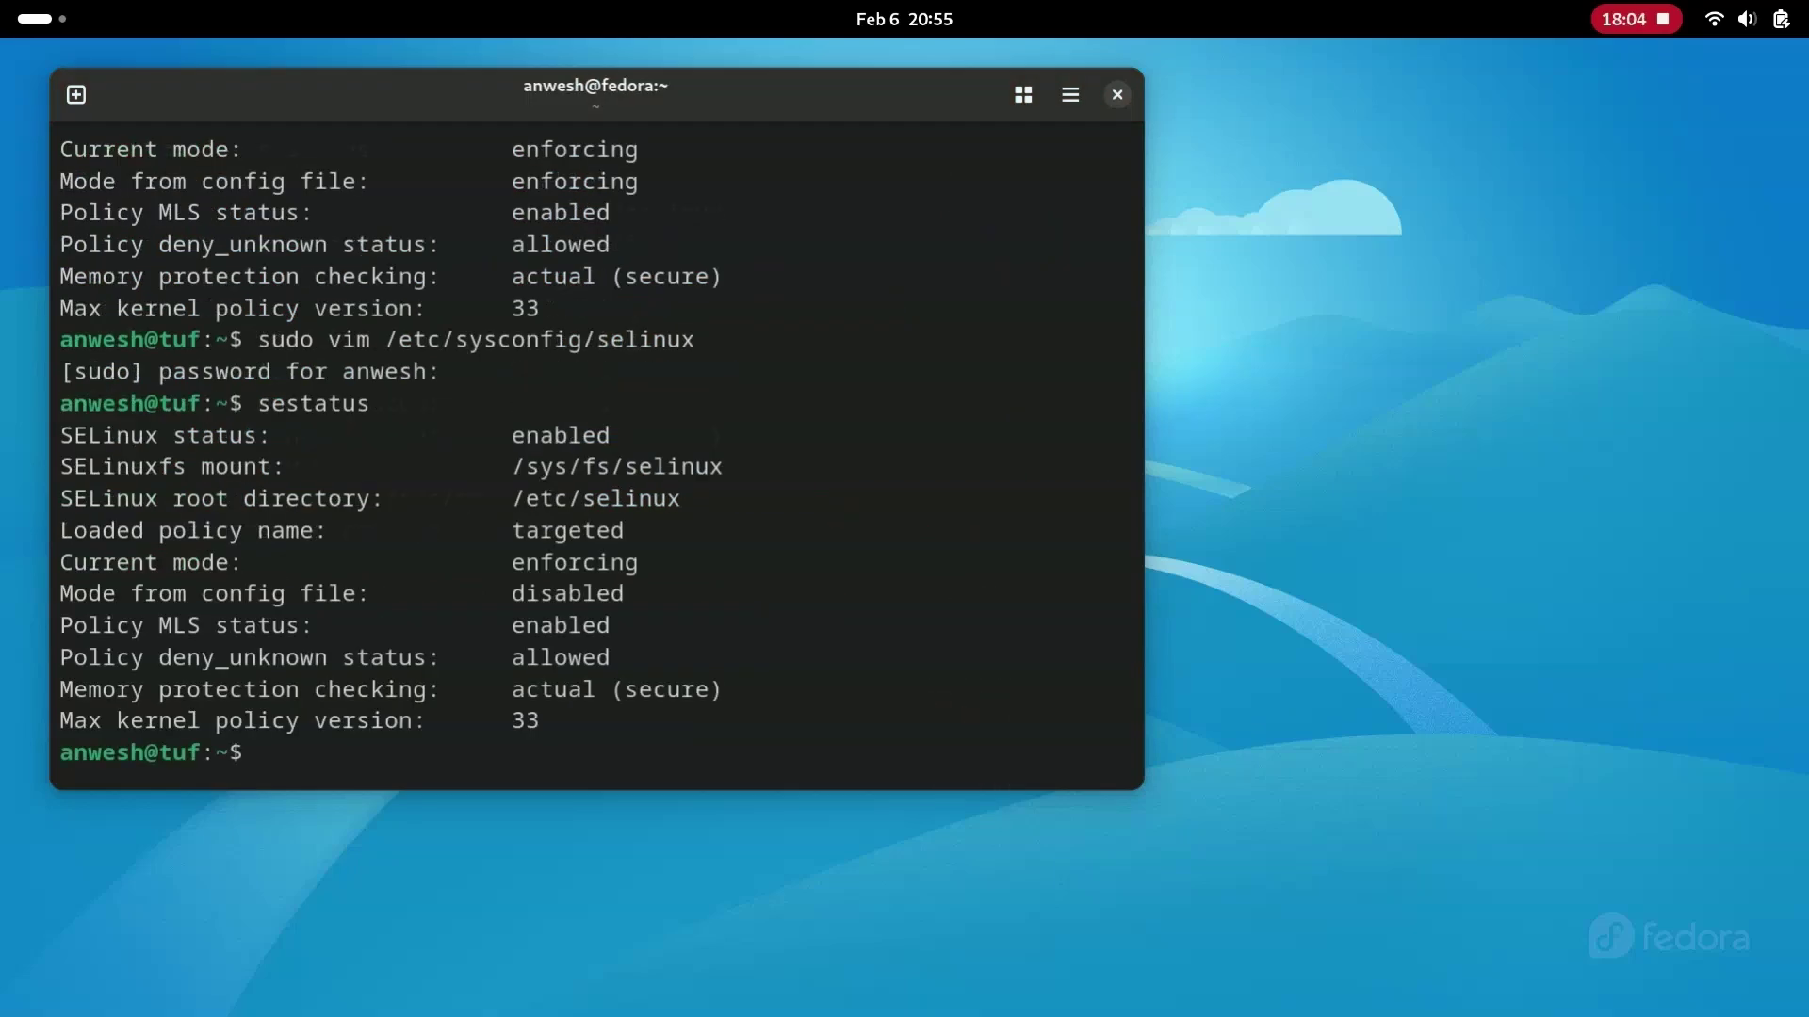
- Restart the system from the terminal
type("re")
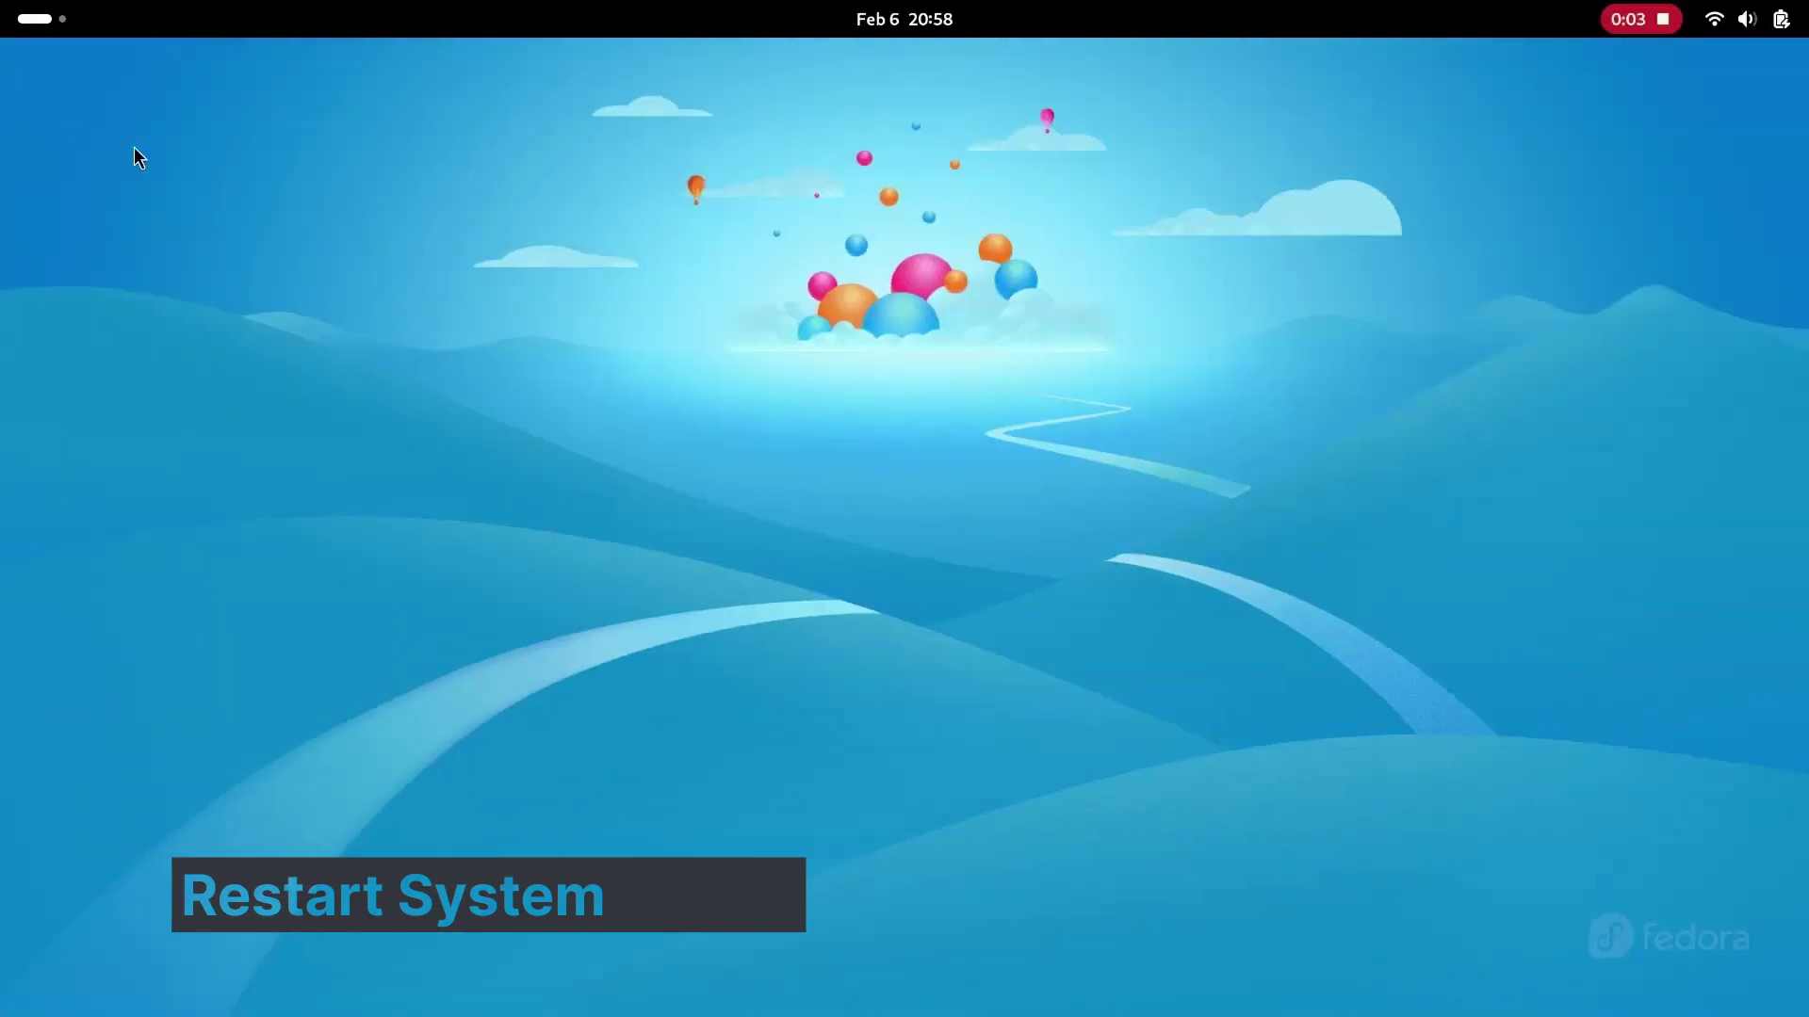
- Check the SELinux status with sestatus in a new terminal window, and exit the terminal
key("super")
left_click(1036, 950)
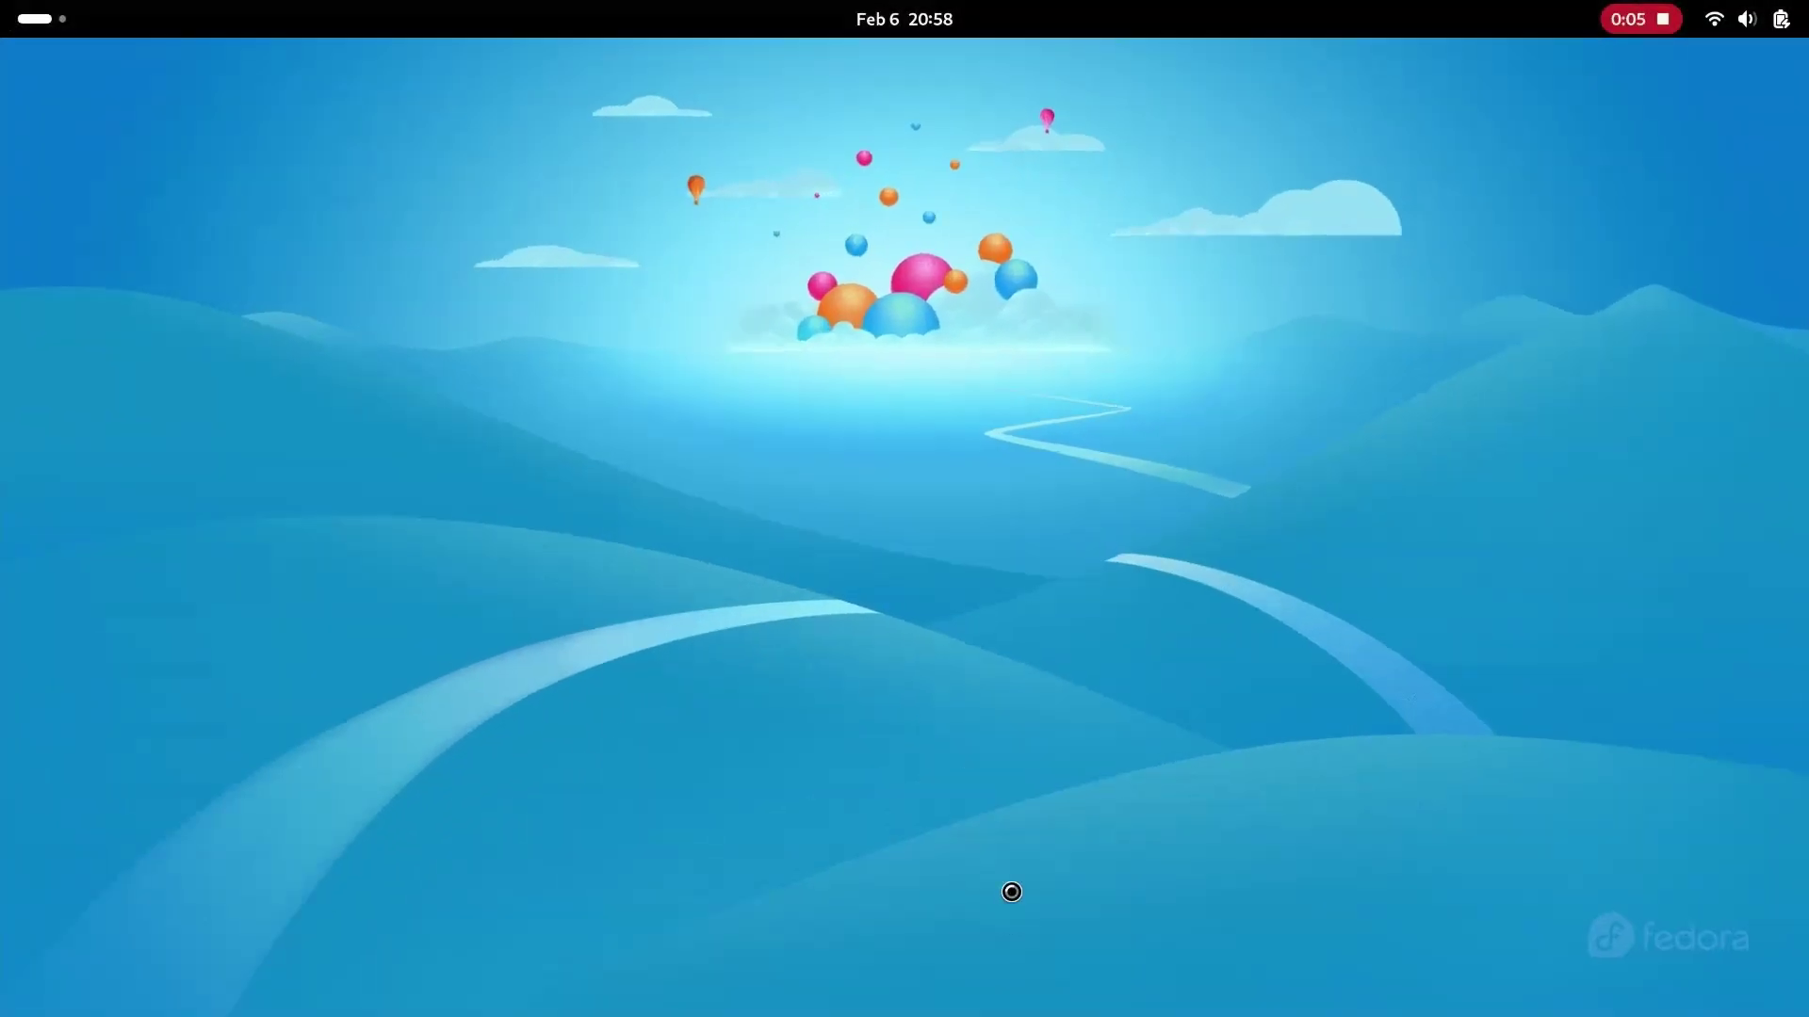
left_click_drag(586, 156, 347, 99)
key("ctrl+plus")
key("ctrl+plus")
type("sestatus")
key("Return")
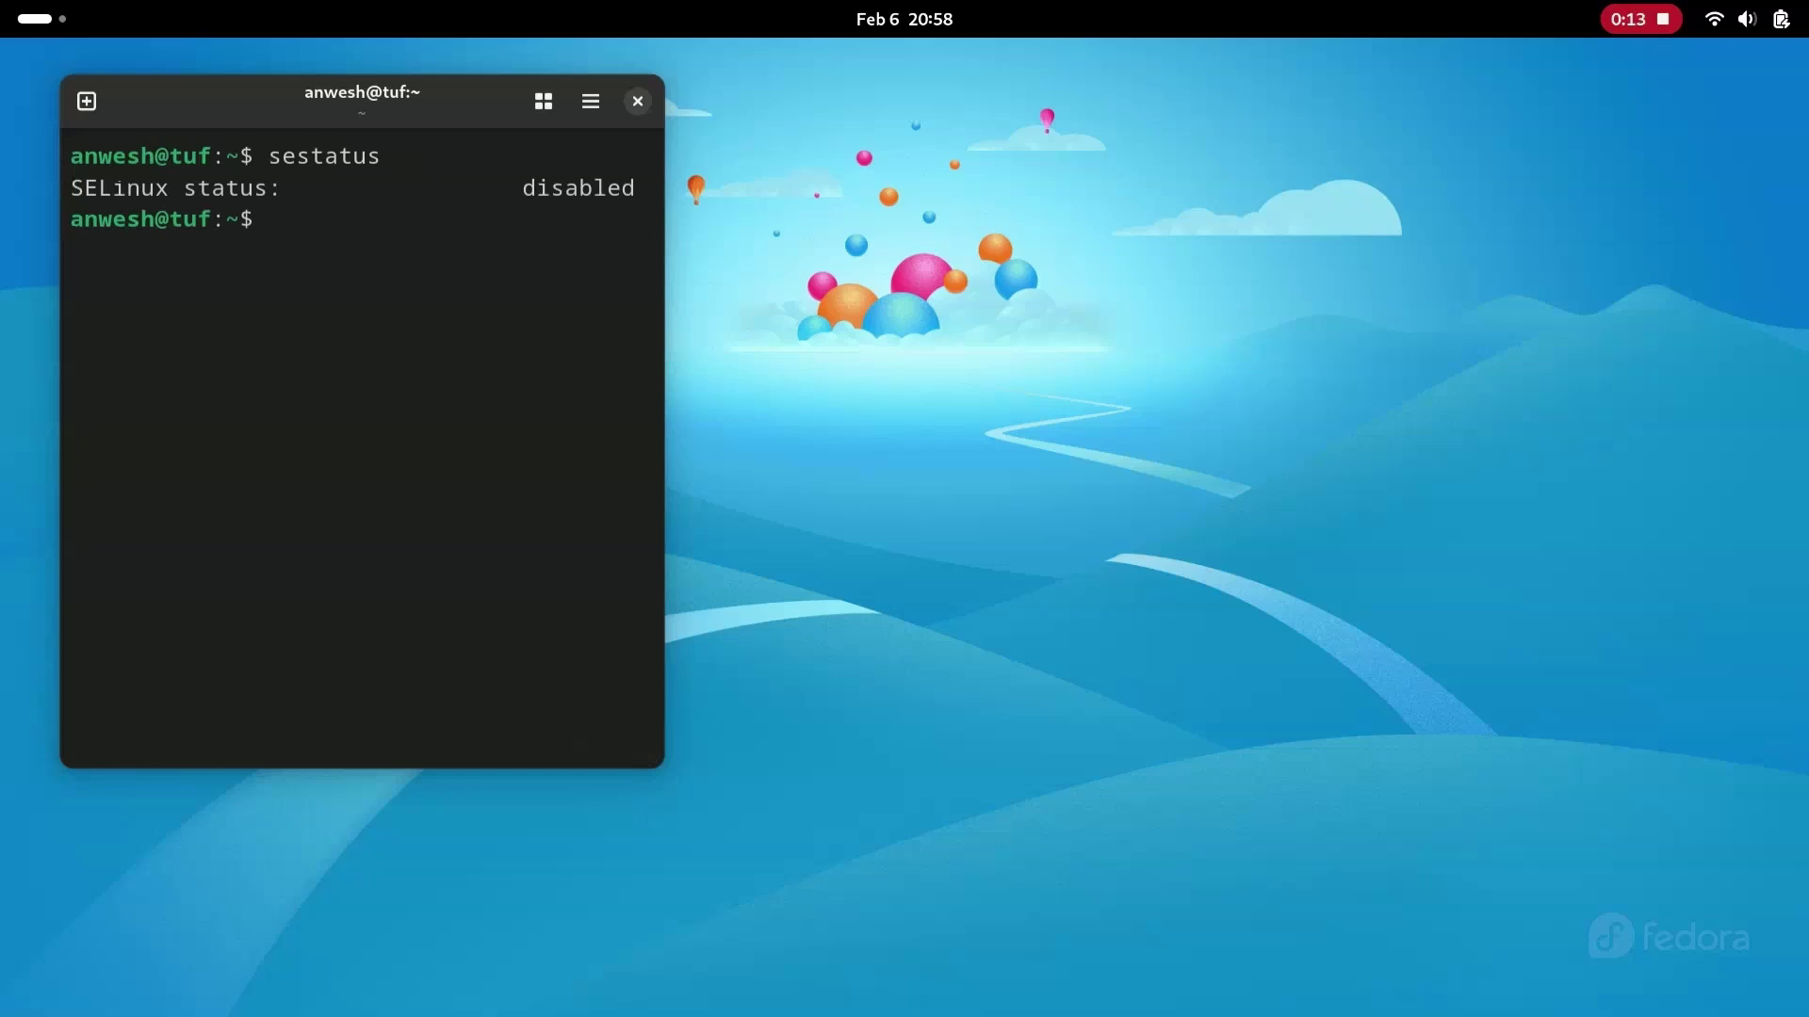
type("exit")
key("Return")
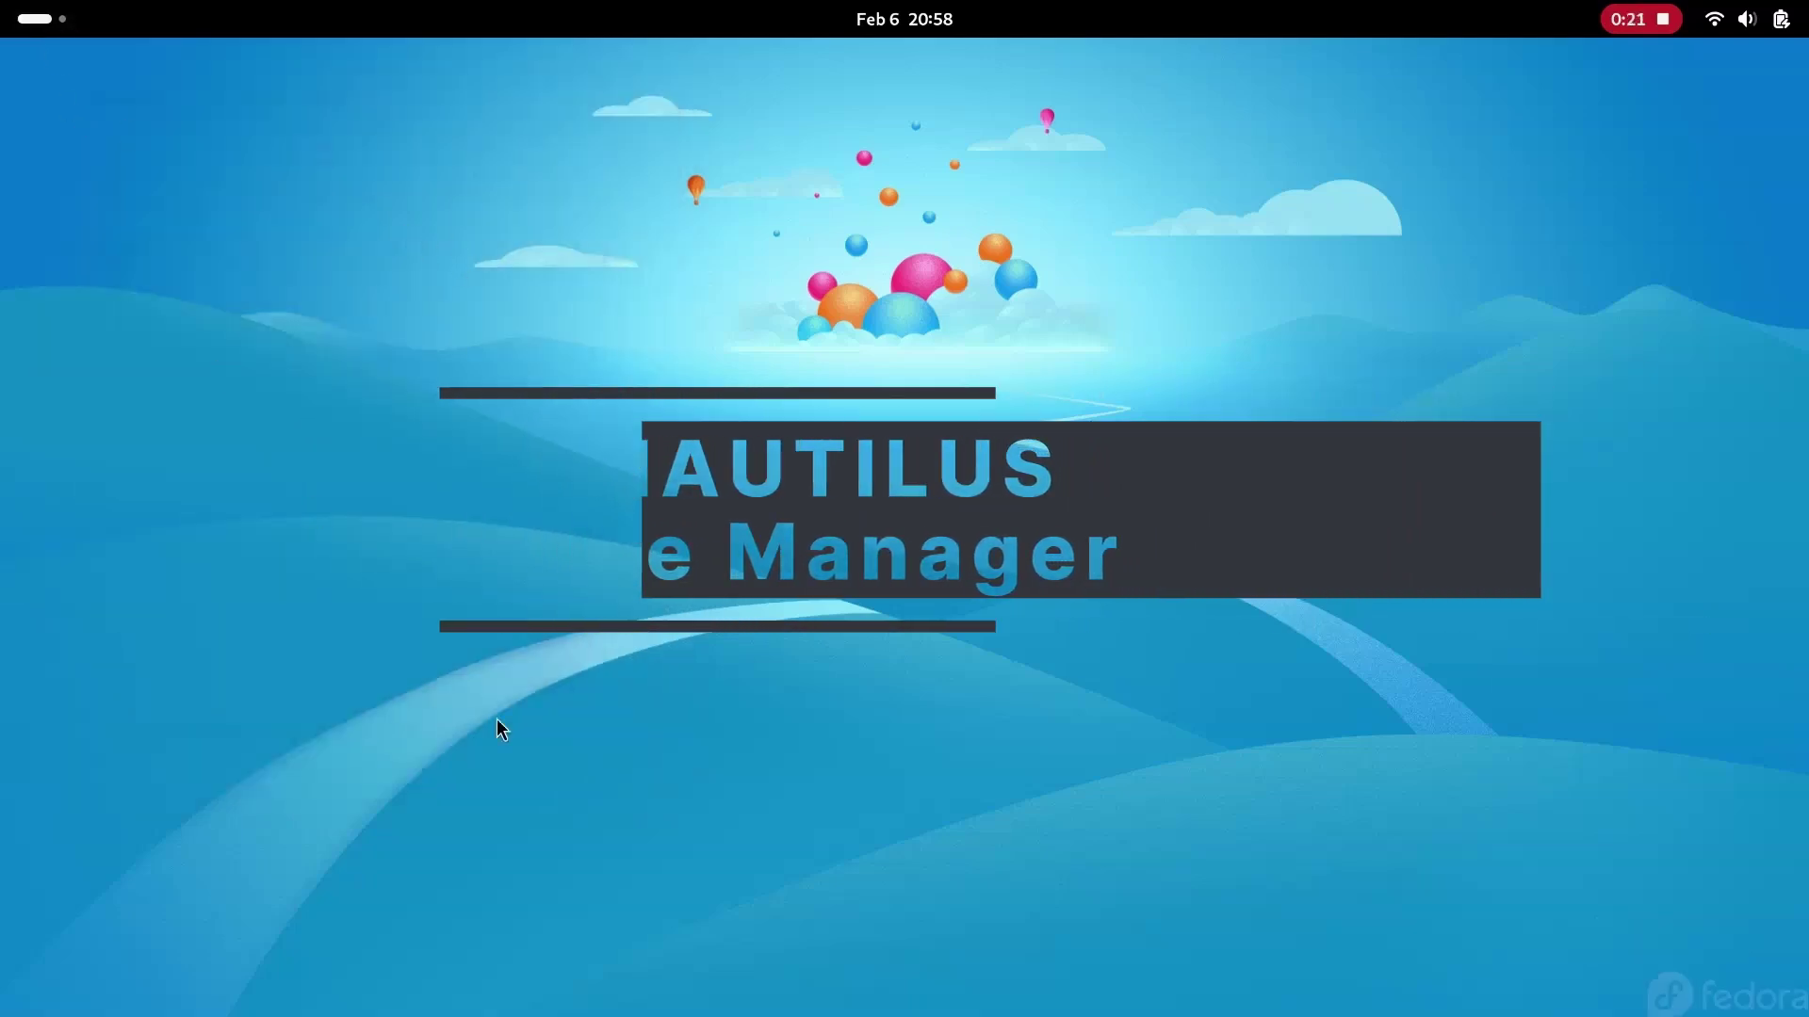
- Open the file manager and show the contents of the Files drive
key("super")
left_click(754, 942)
left_click(473, 640)
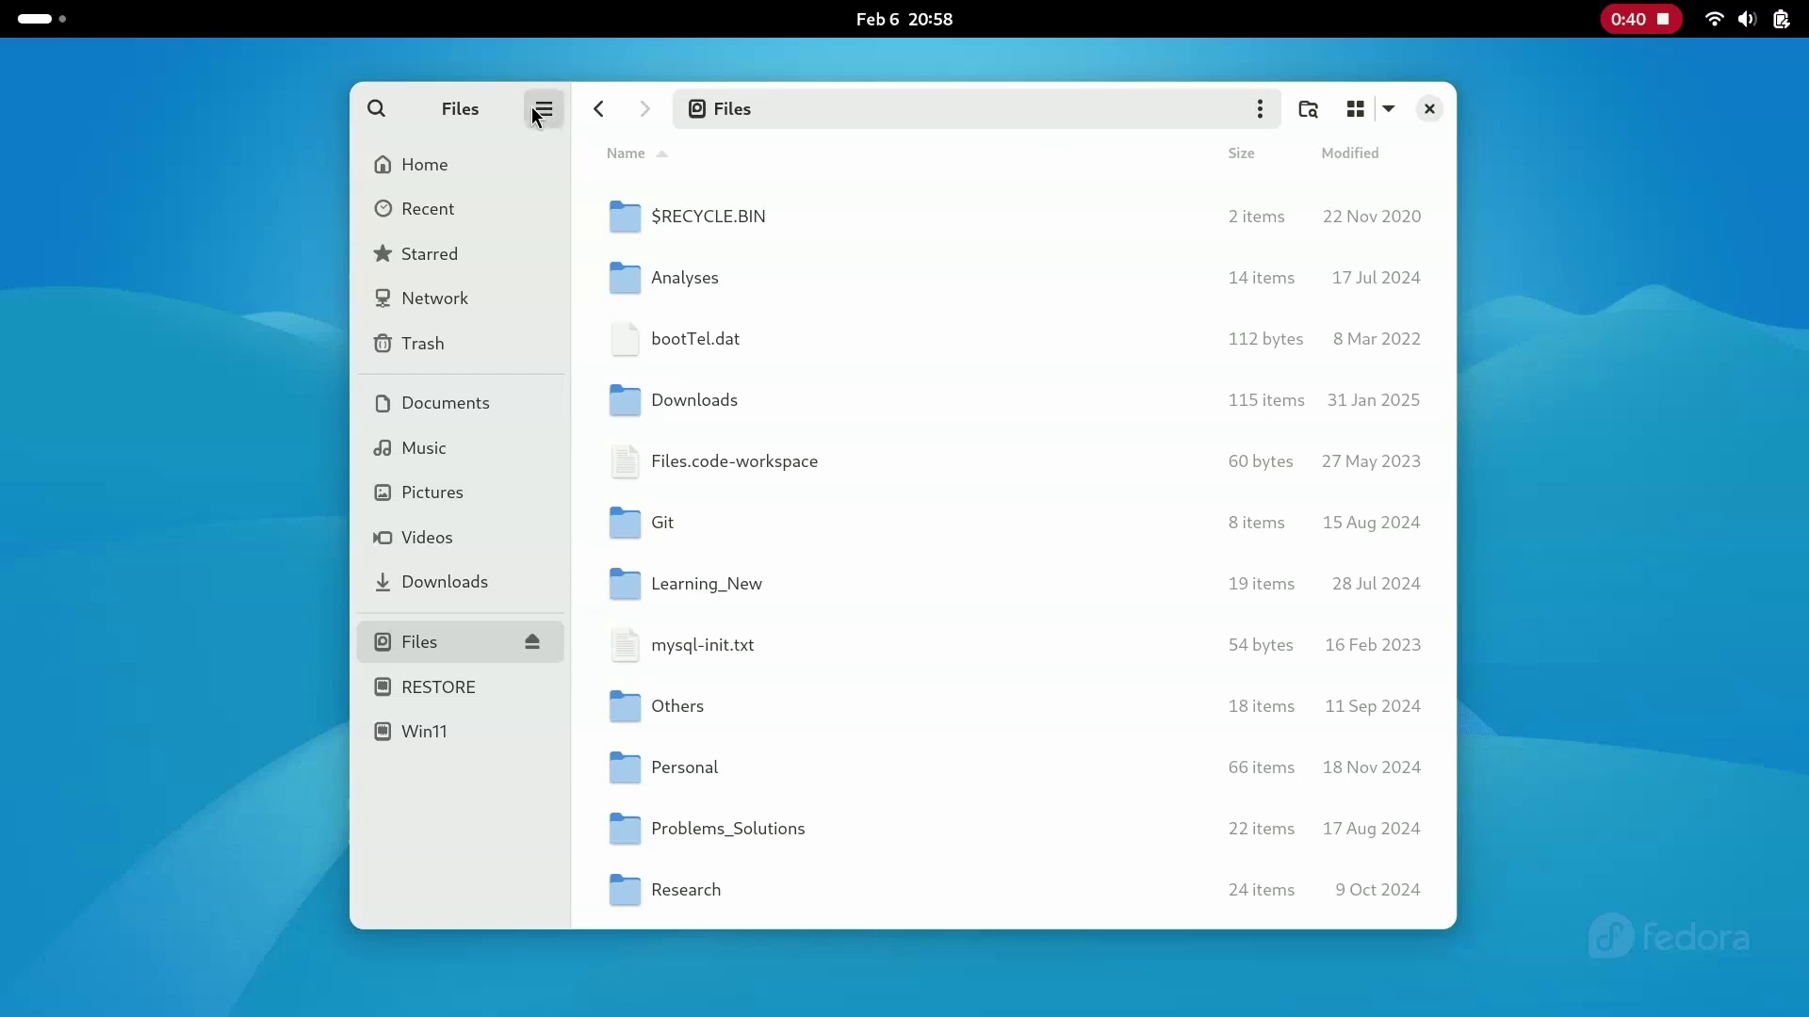
- Turn on Sort Folders Before Files in the file manager's preferences and check the order of the Files drive's listing
left_click(533, 113)
left_click(531, 358)
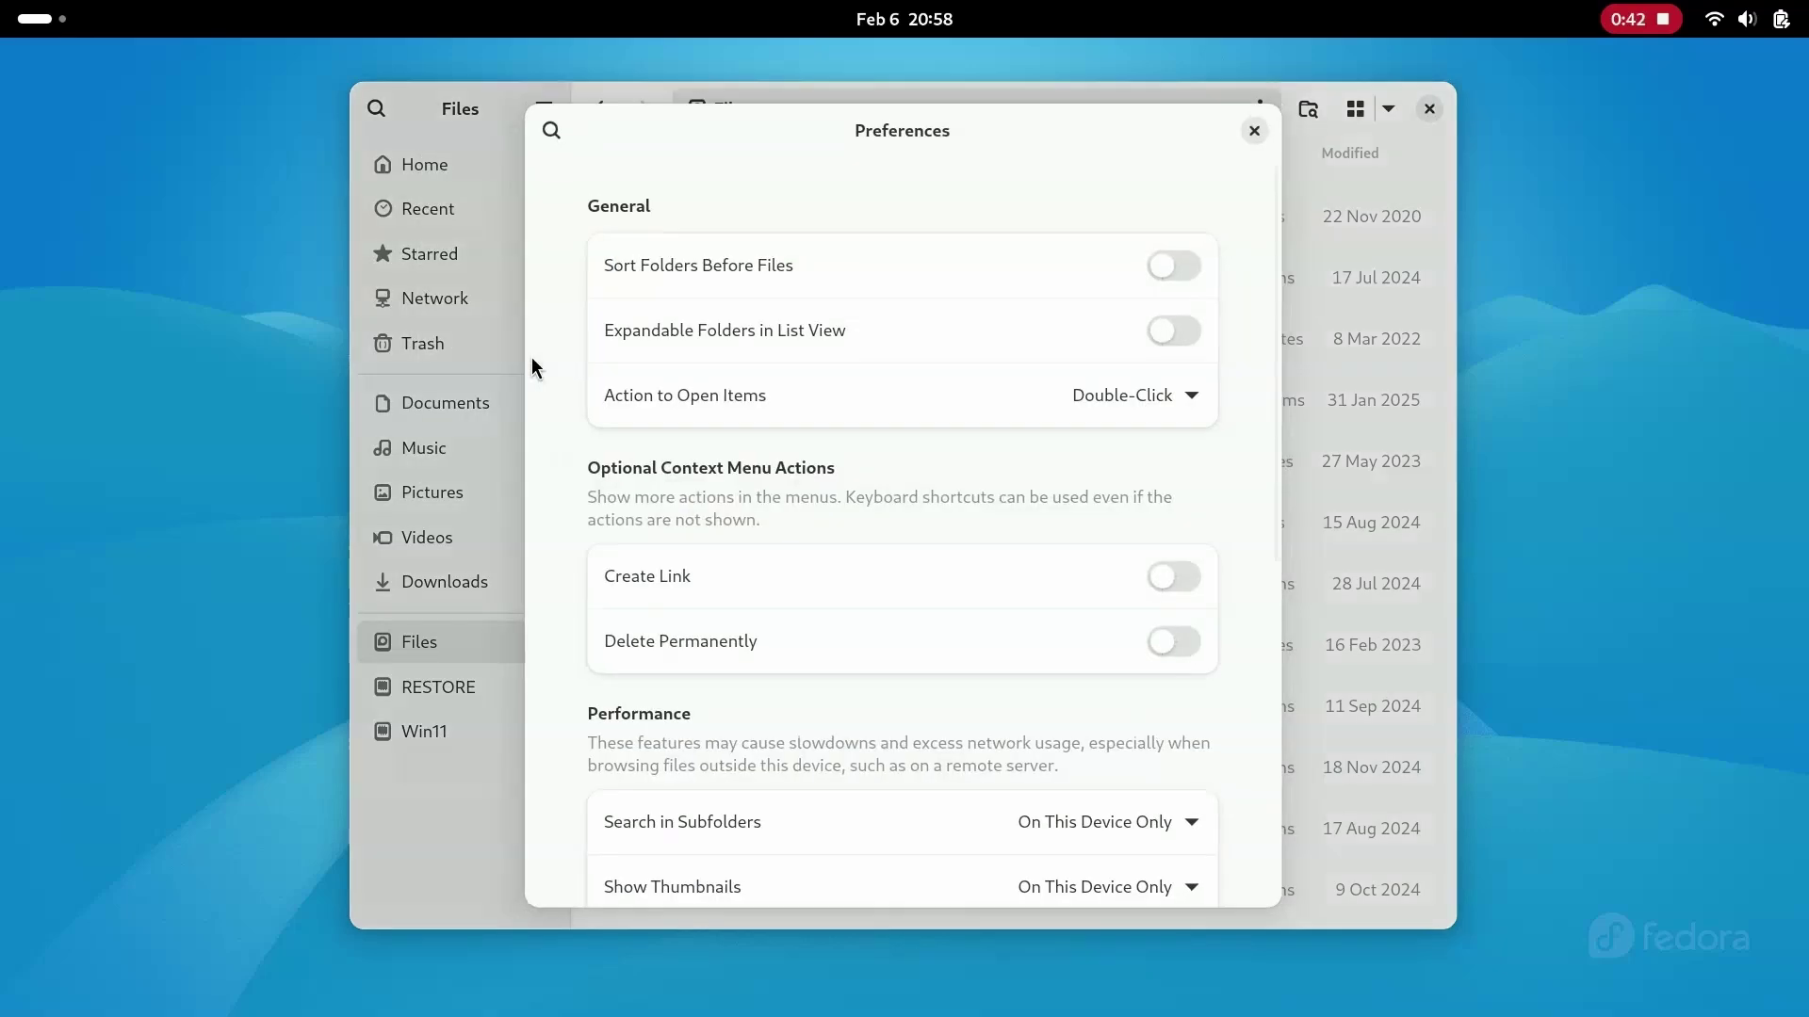
left_click(1157, 273)
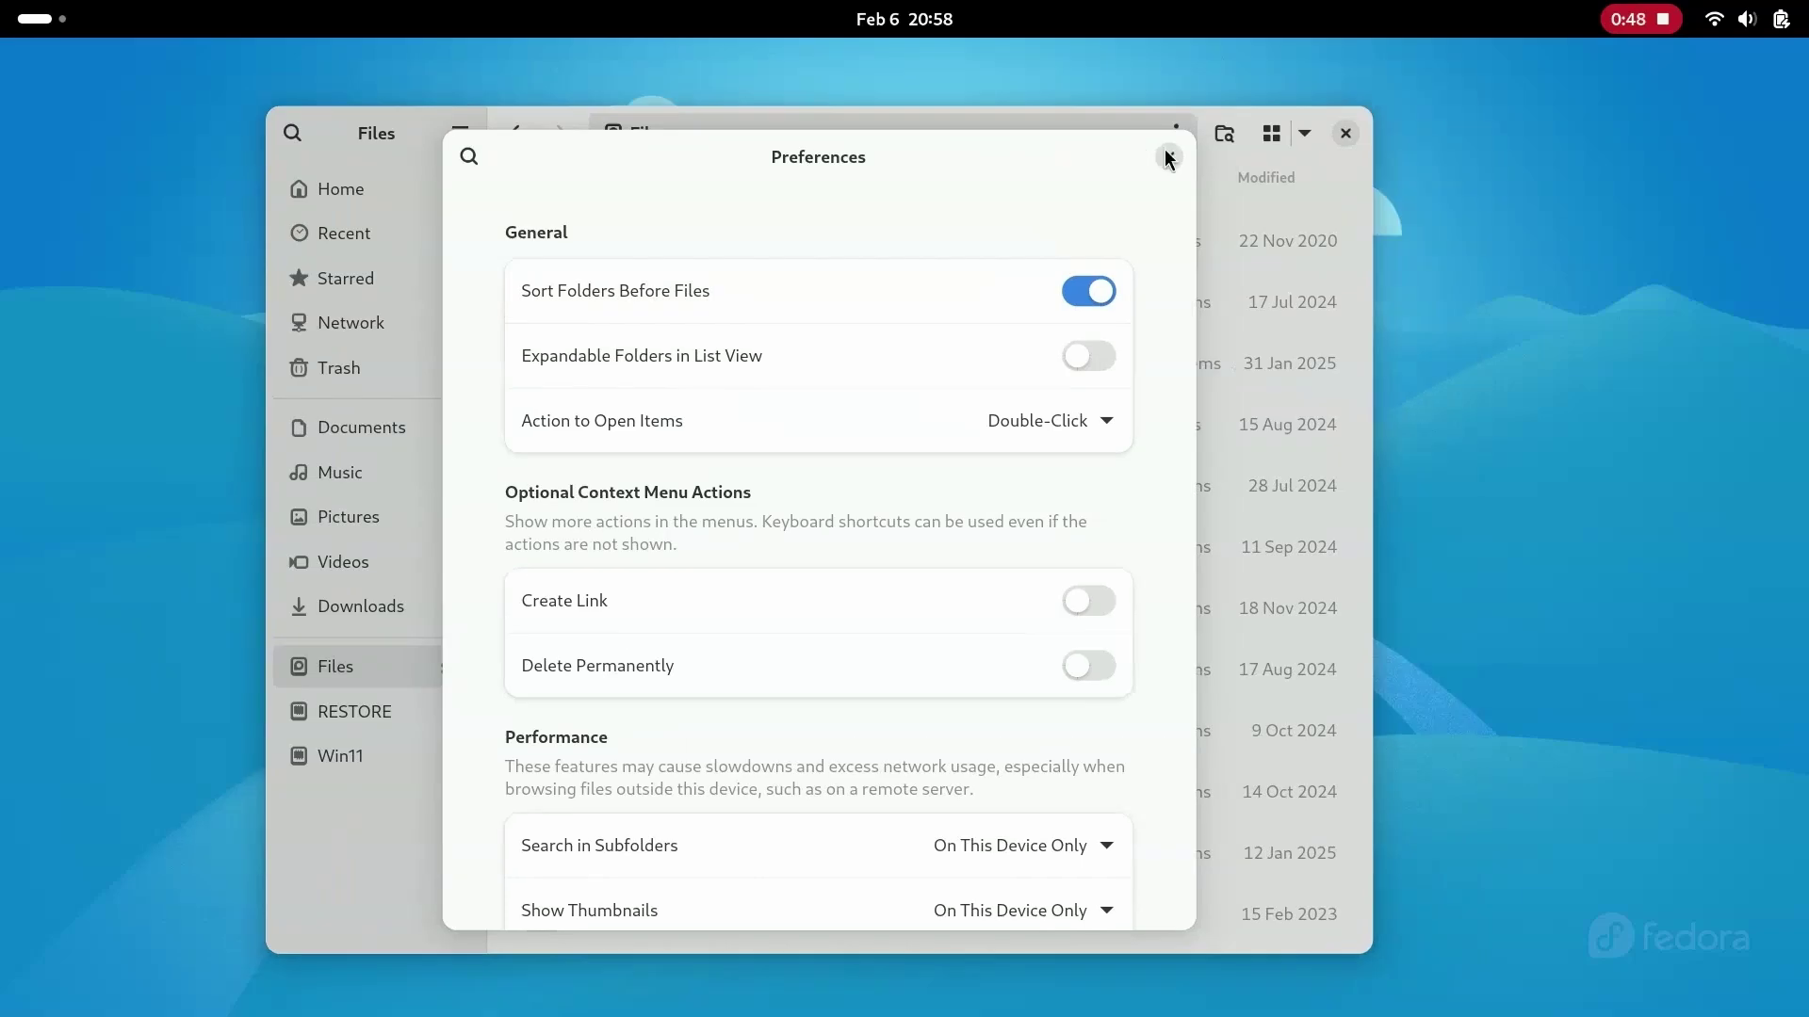
left_click(1167, 158)
scroll(697, 565, "down", 5)
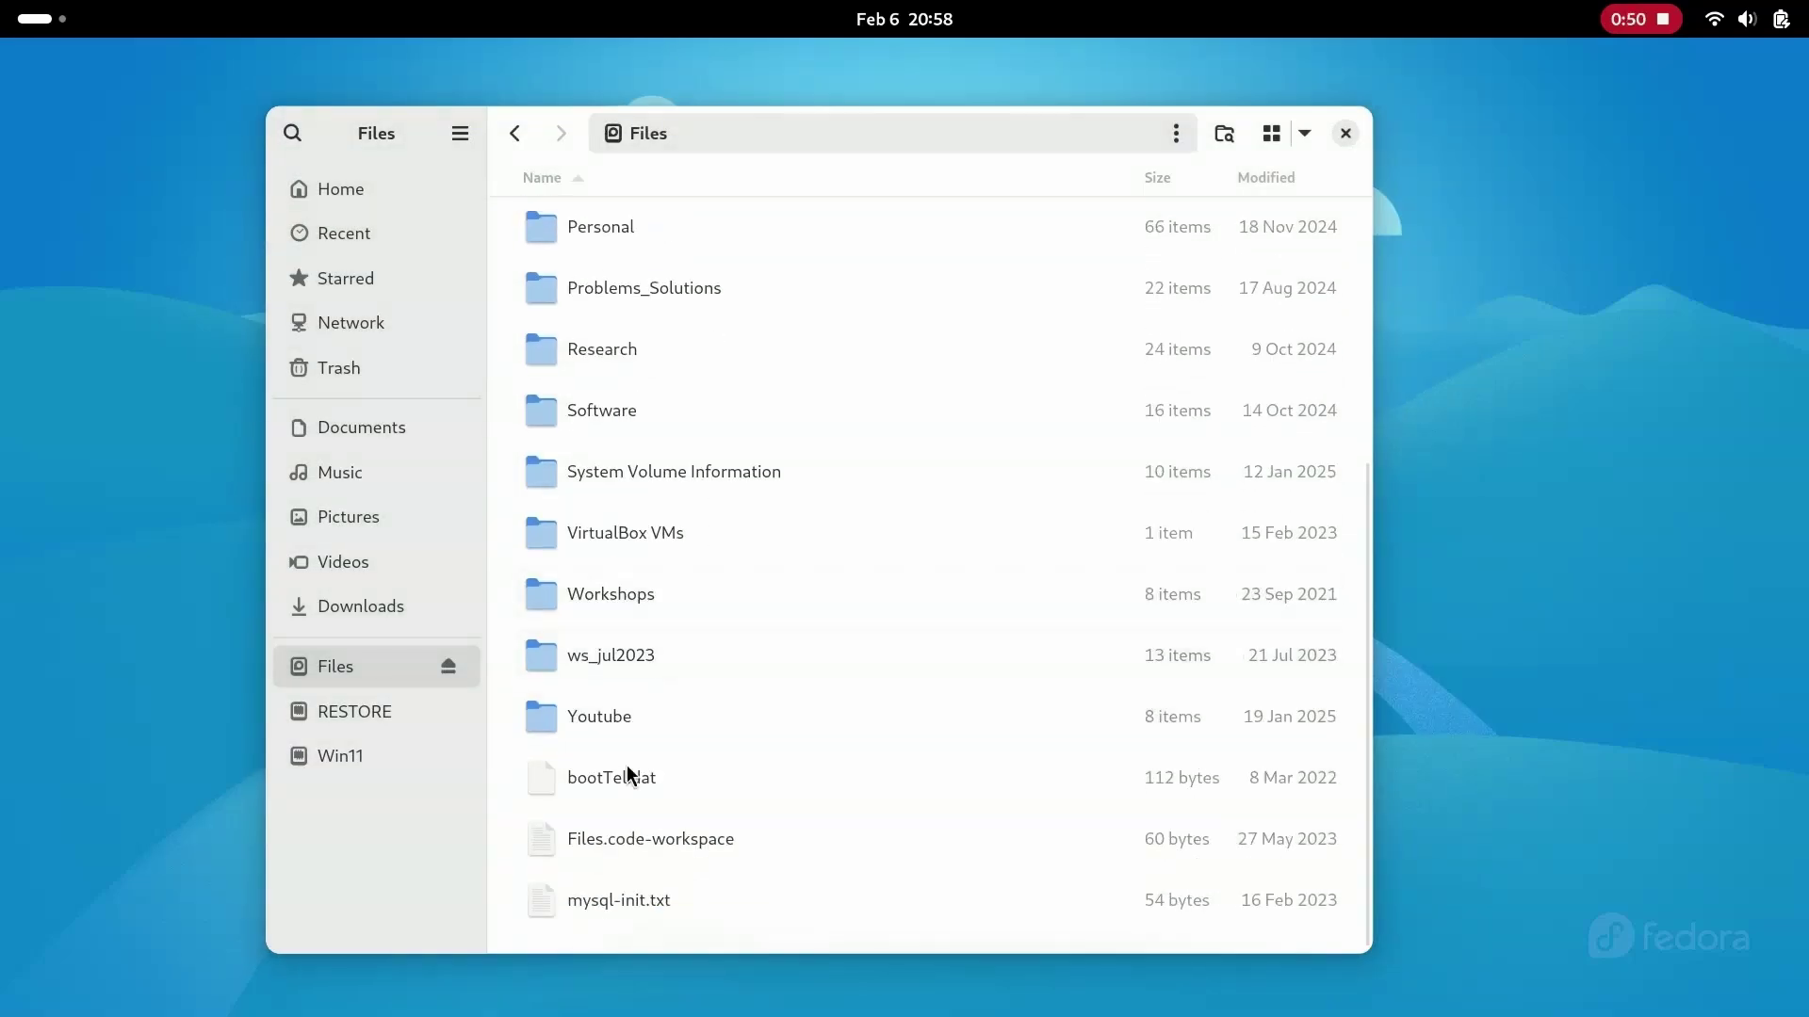
- Compare the grid and list views of the Files drive and look at the available view options
left_click(1272, 133)
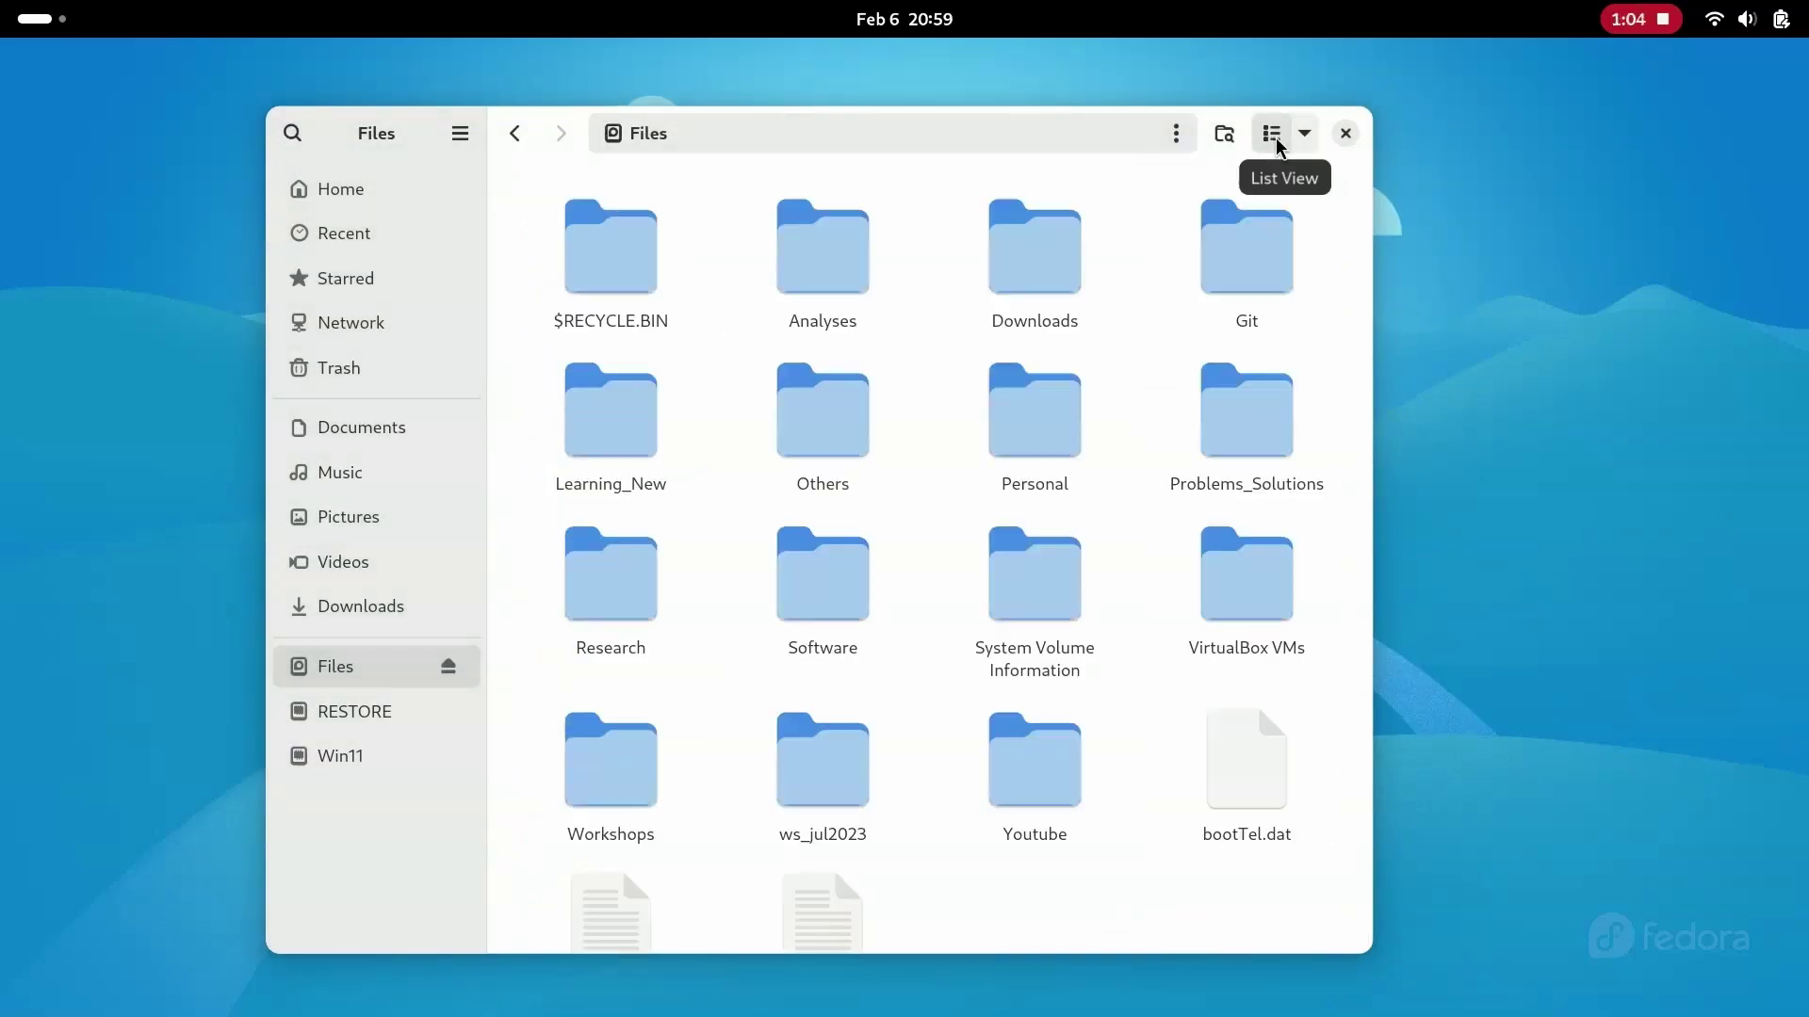
left_click(1275, 138)
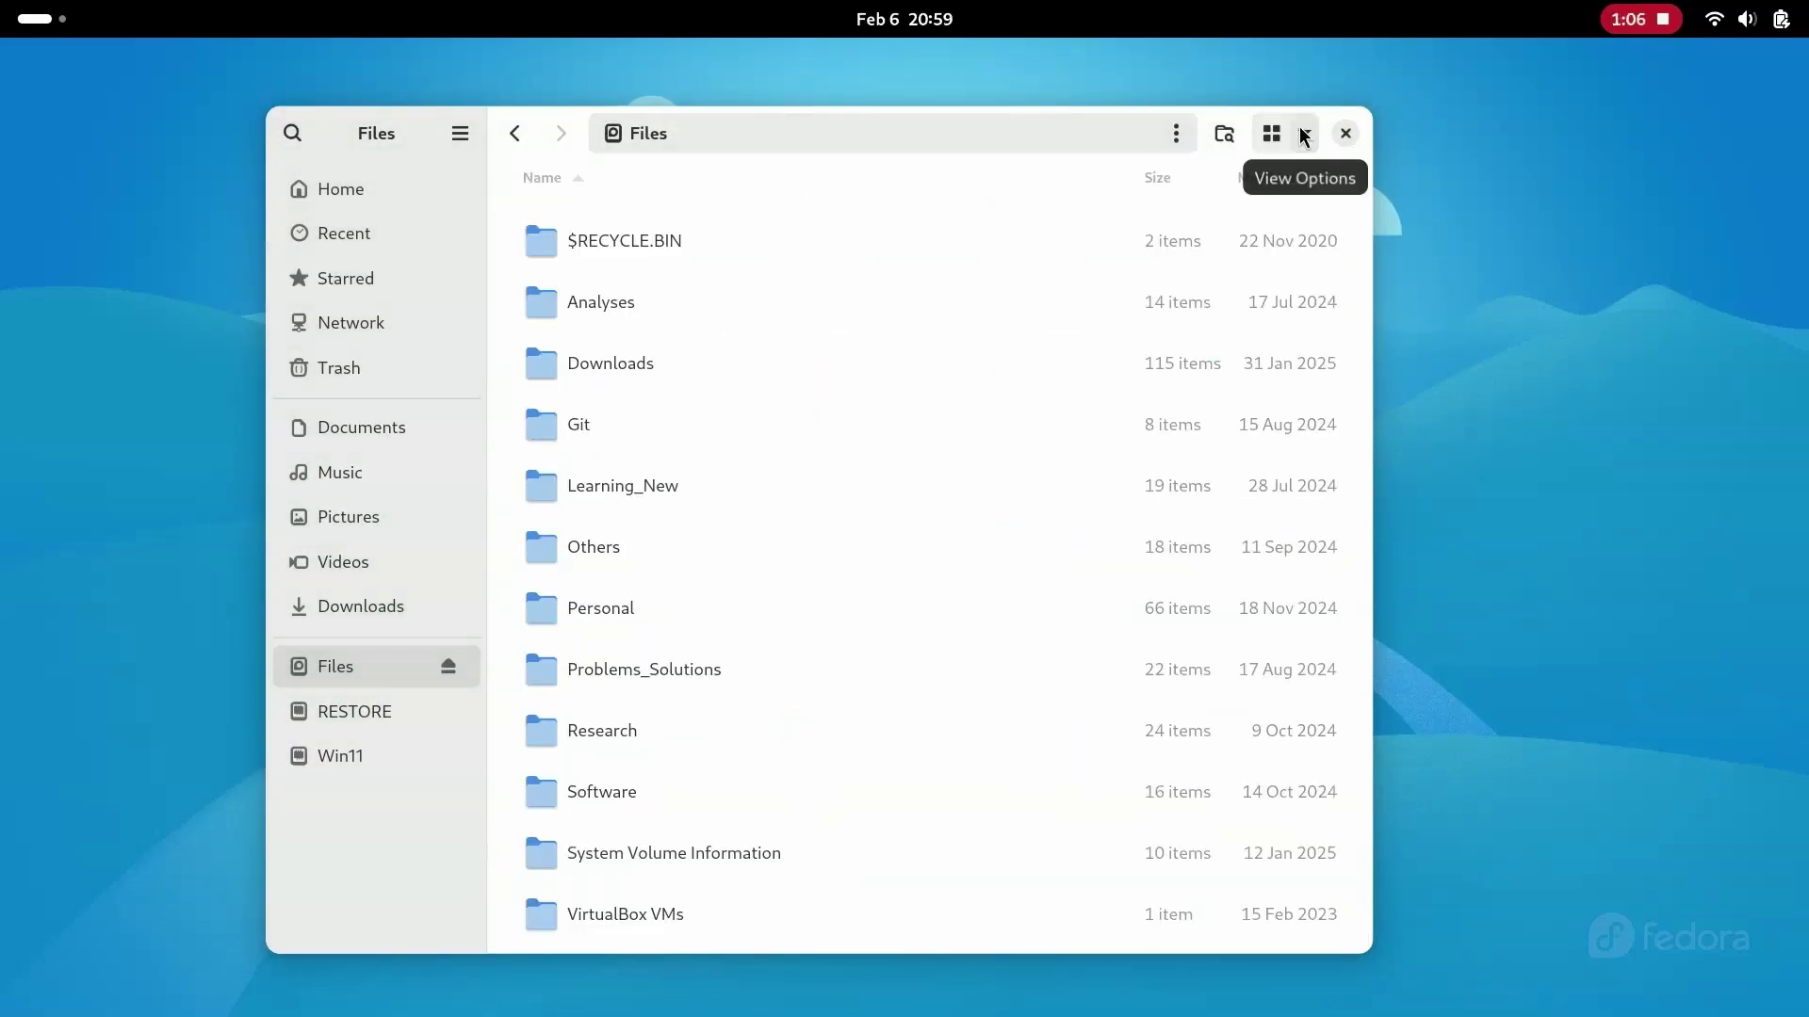
left_click(1287, 139)
left_click(772, 173)
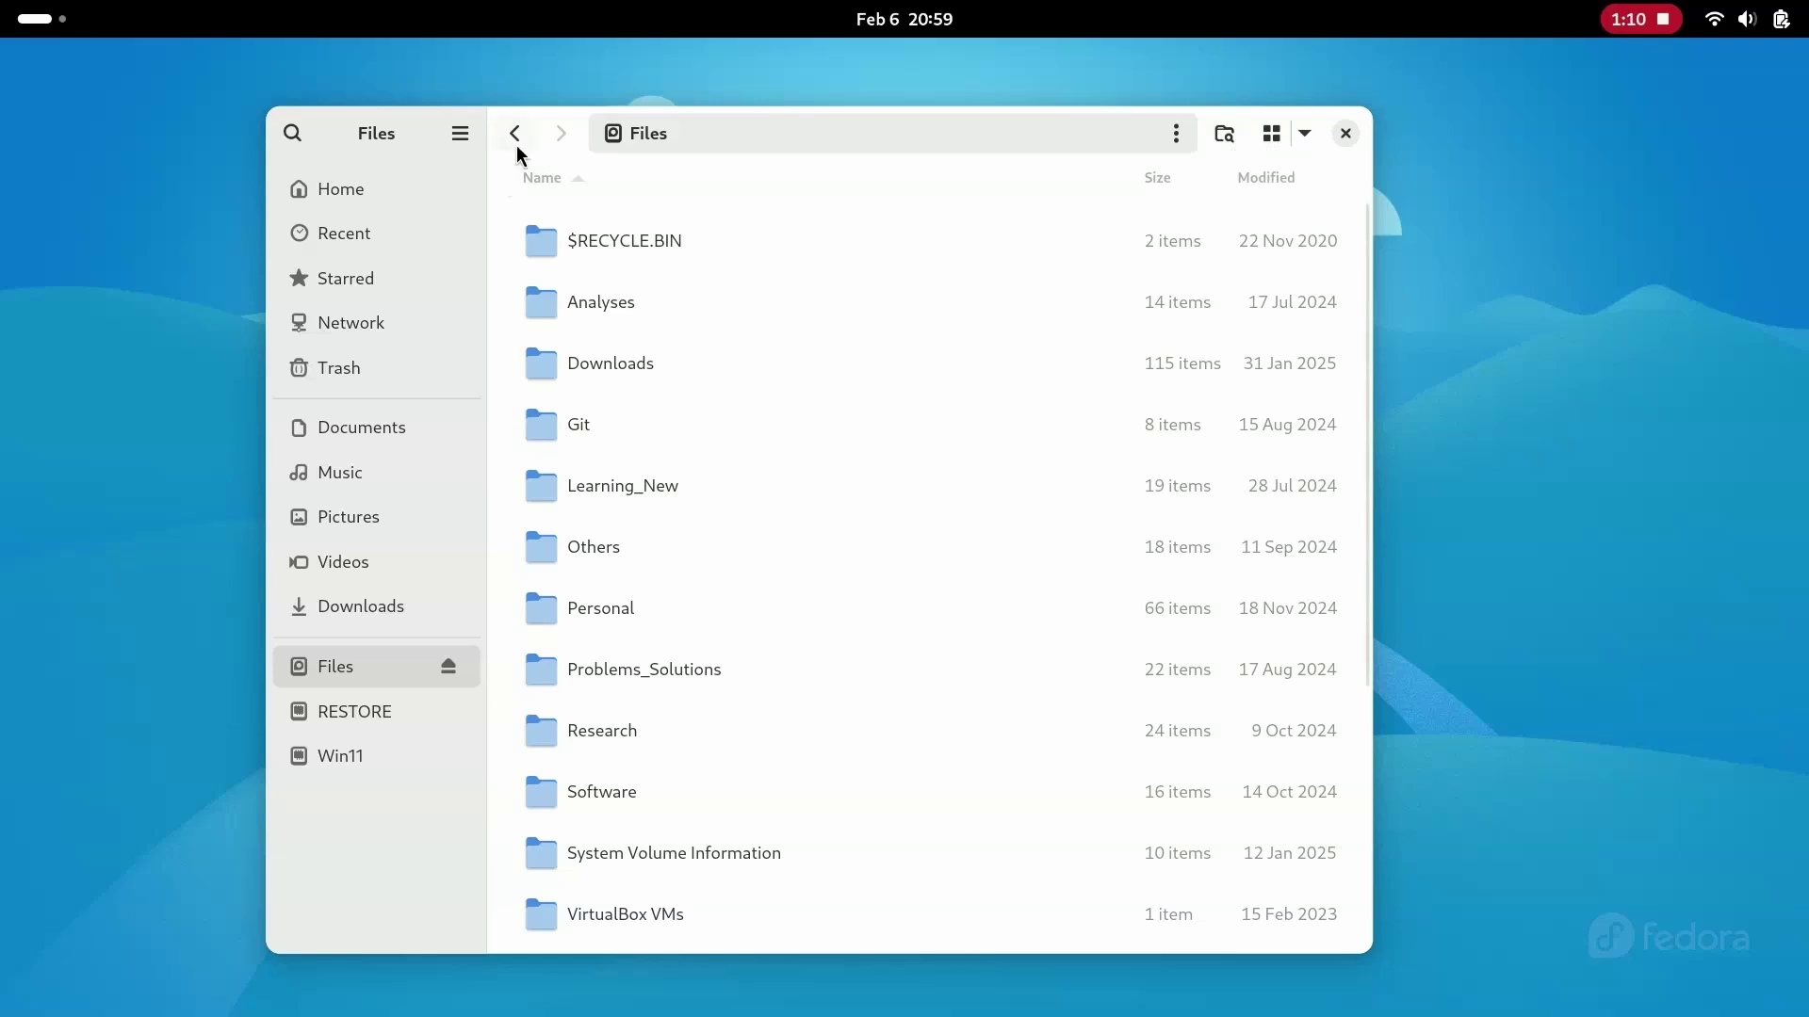
- Go to the Home folder and check which creation options its context menu offers
left_click(366, 188)
right_click(519, 796)
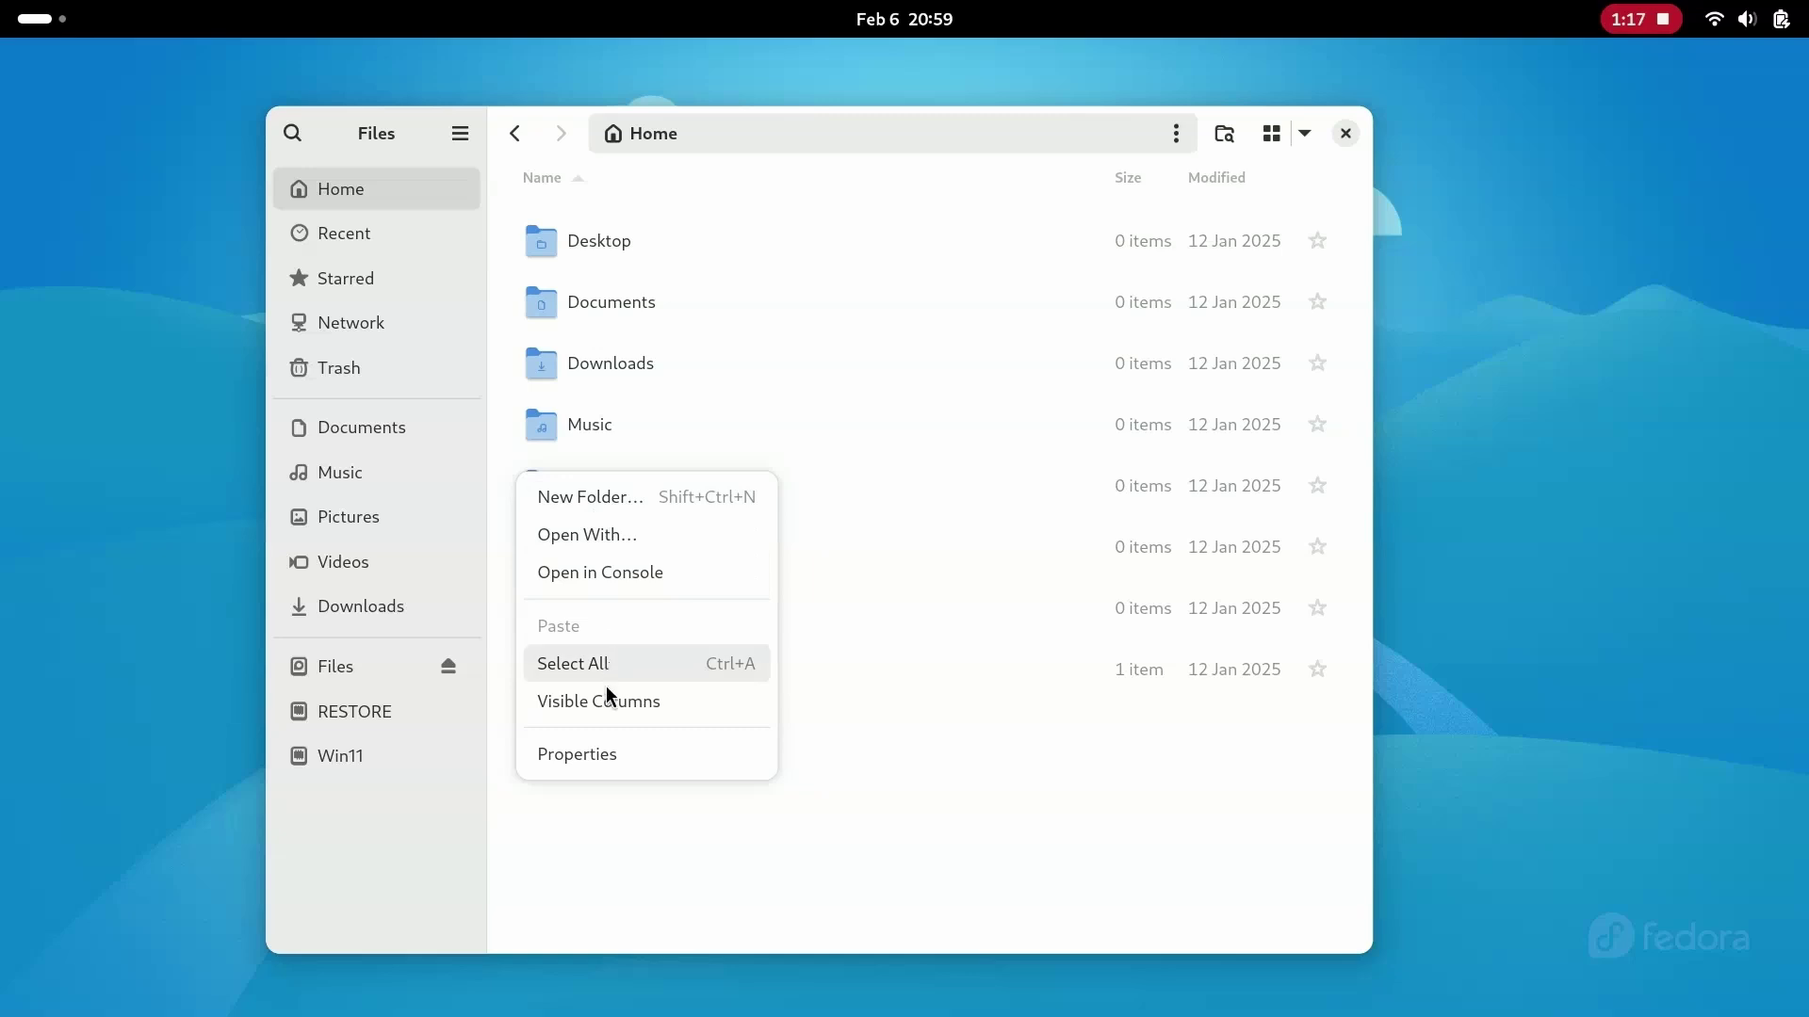
left_click(639, 838)
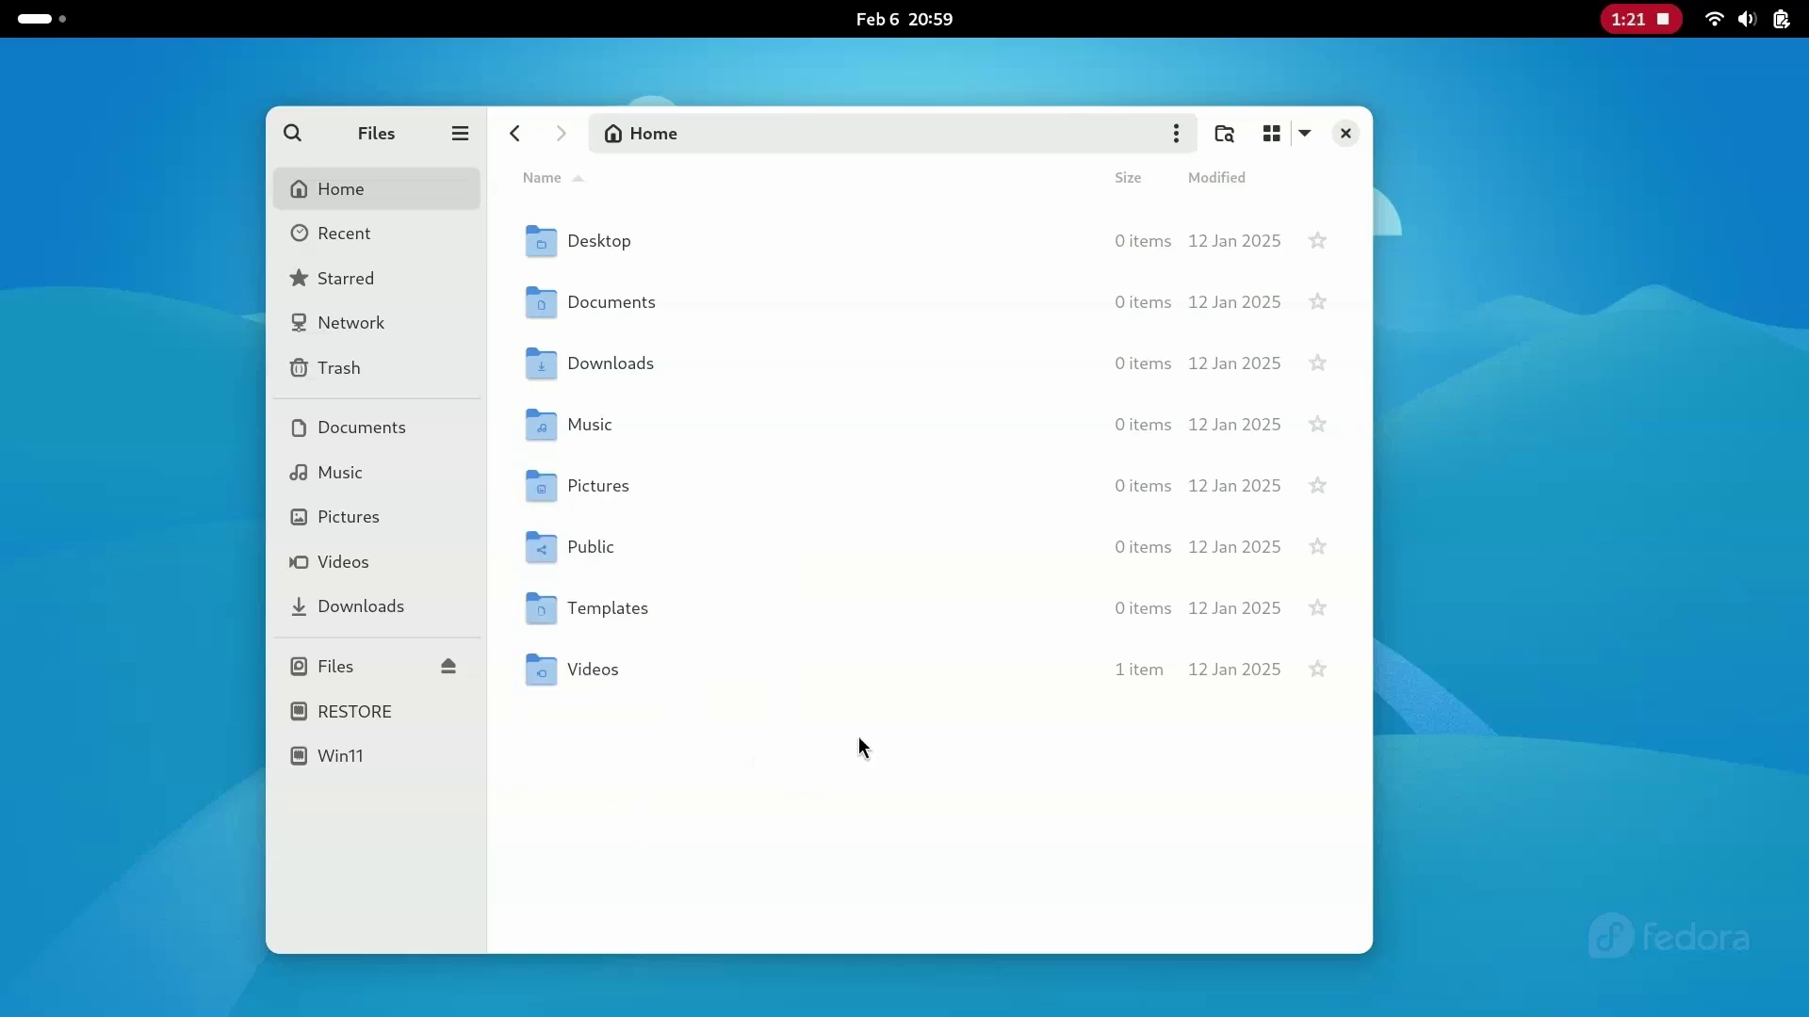
- Open the Templates folder in Home, save an empty Text.txt in it, and close the text editor
double_click(620, 610)
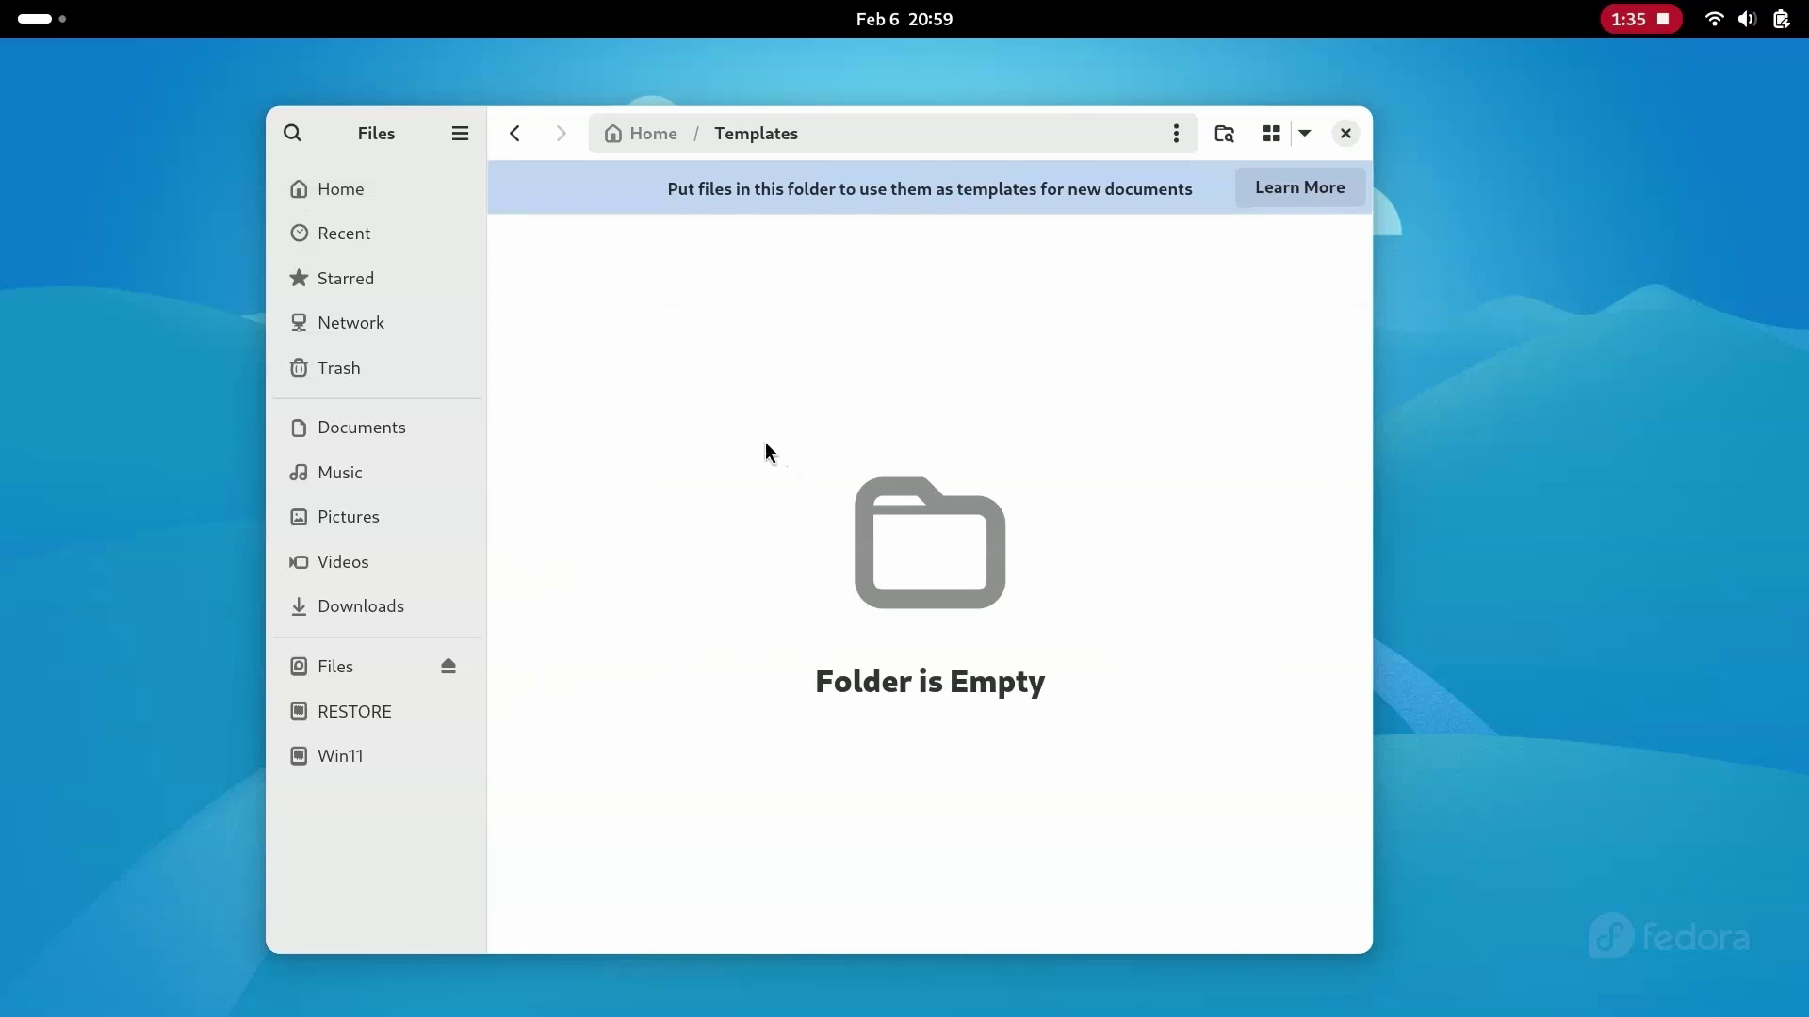
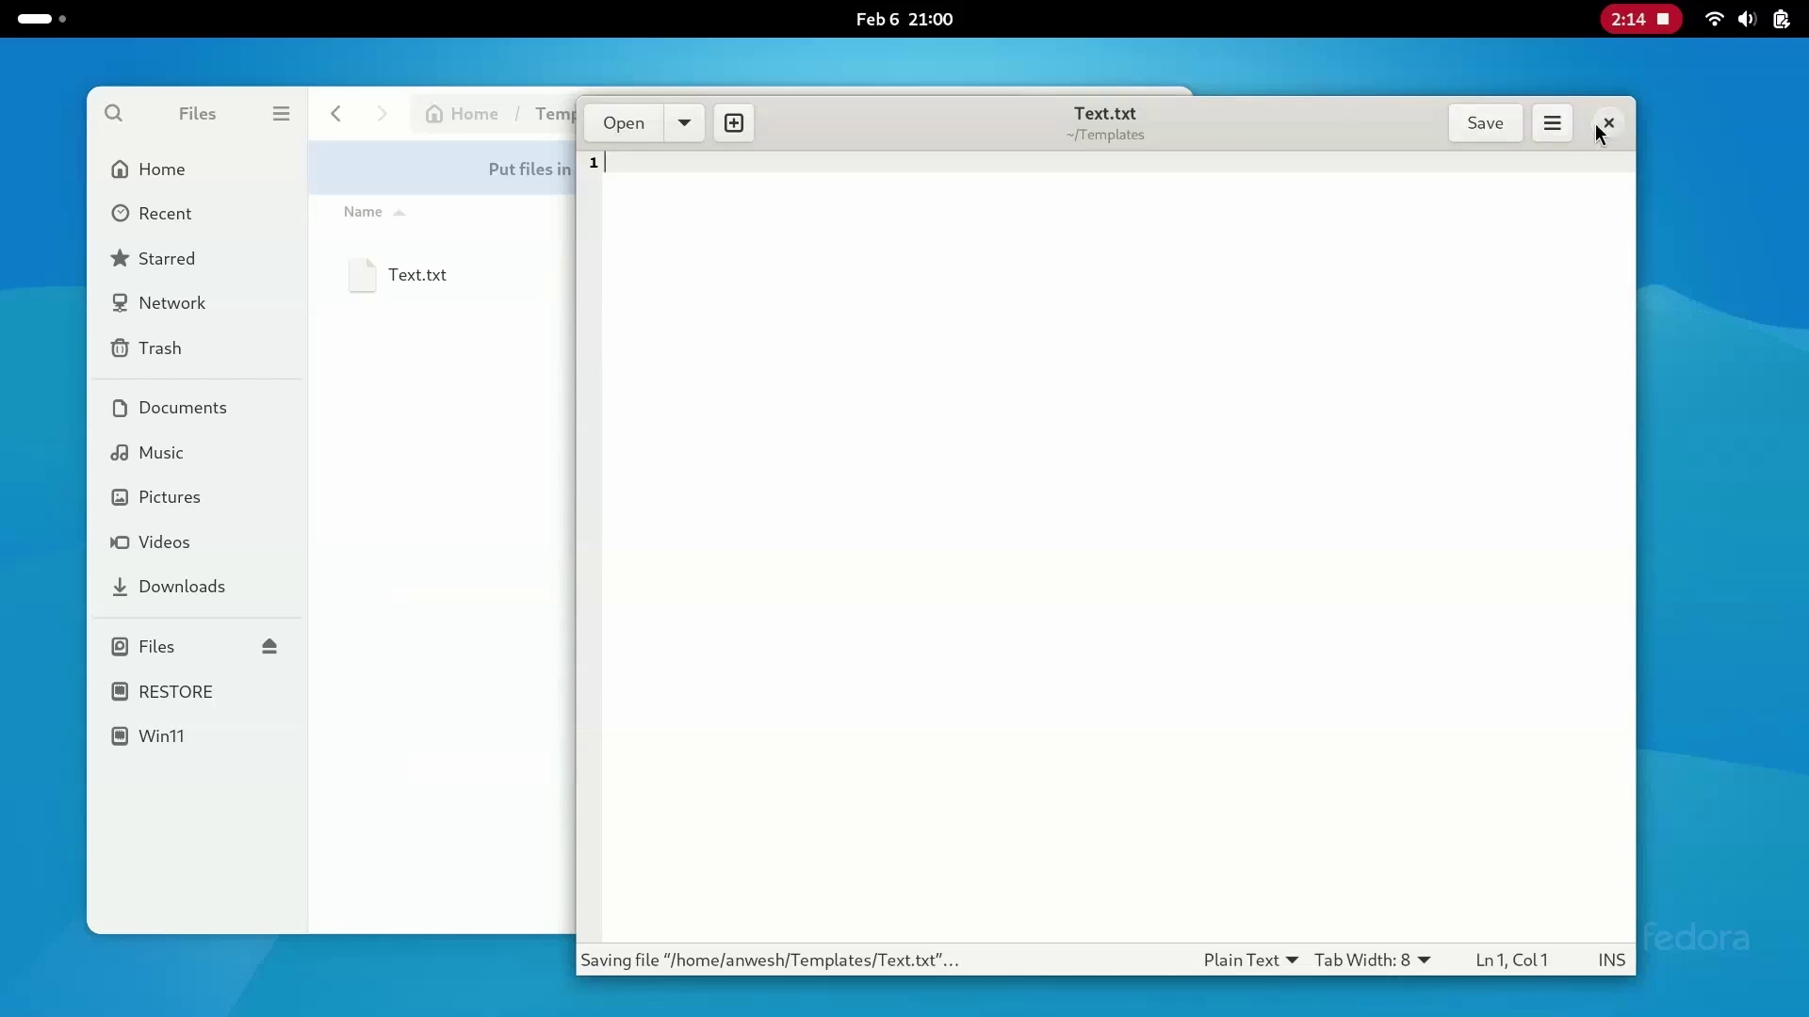
left_click(1607, 123)
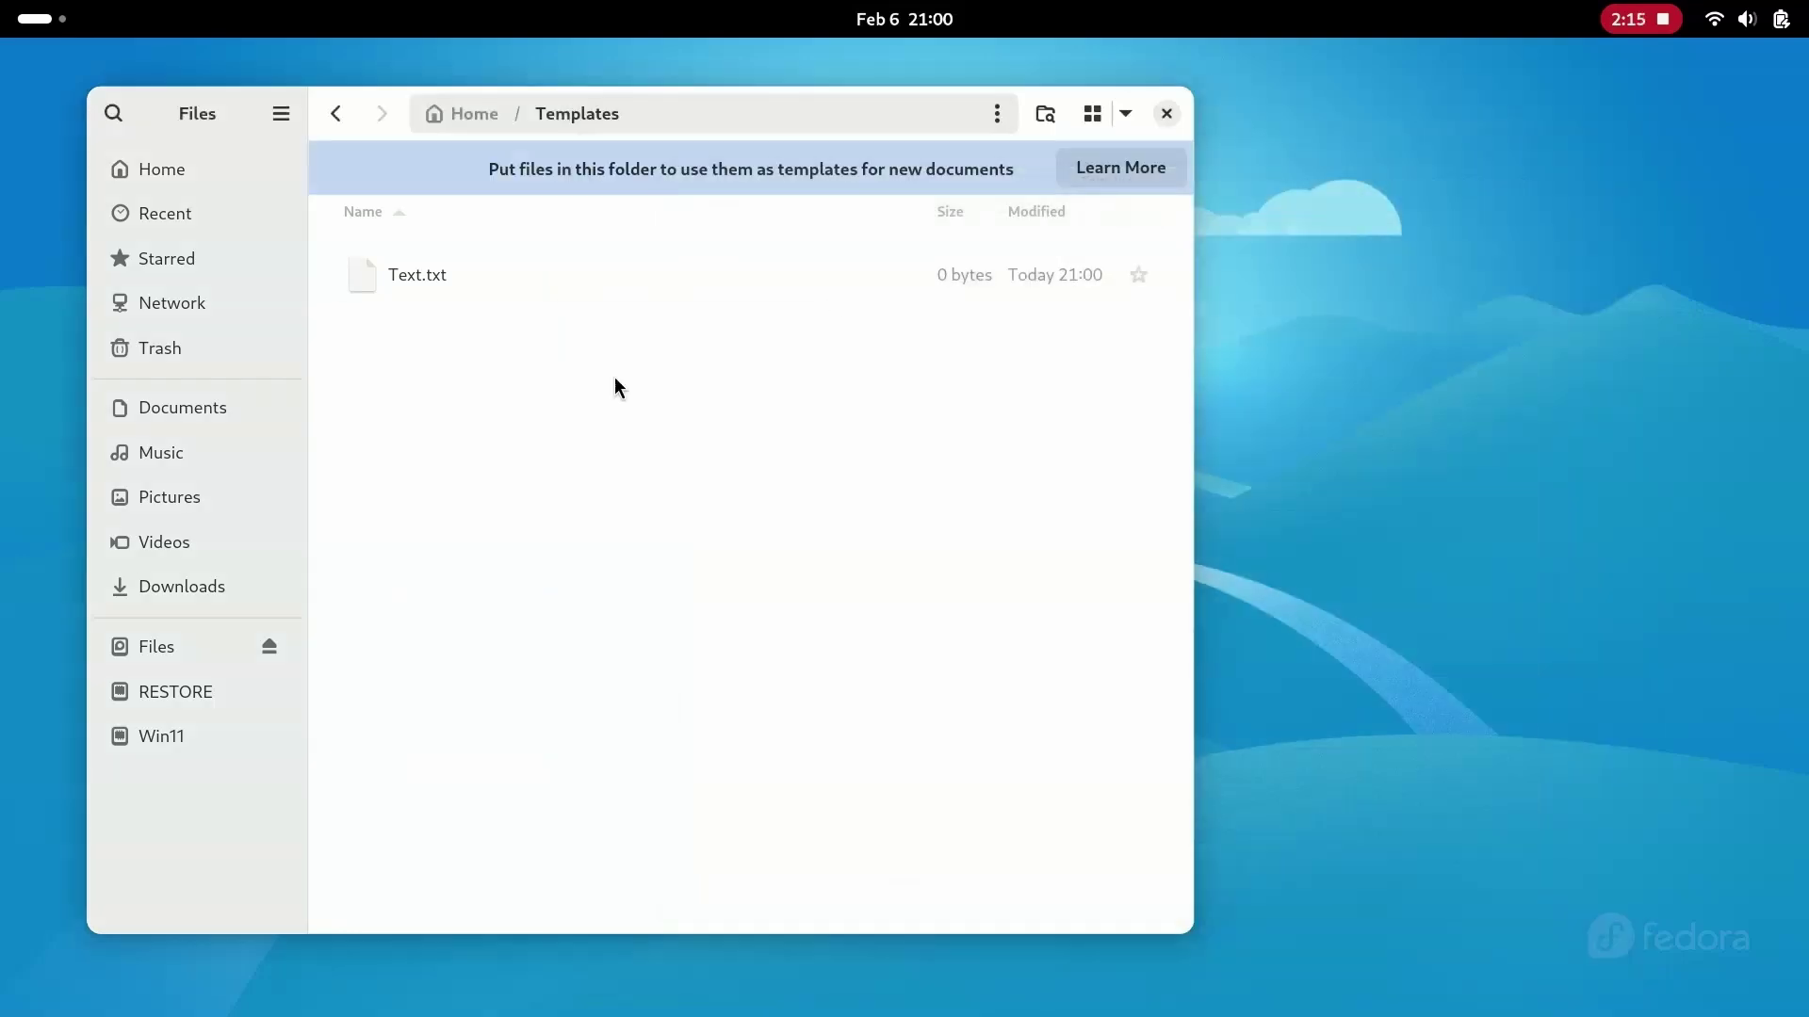
- Return to Home and check the New Document options for the Text.txt template
left_click(465, 113)
right_click(507, 789)
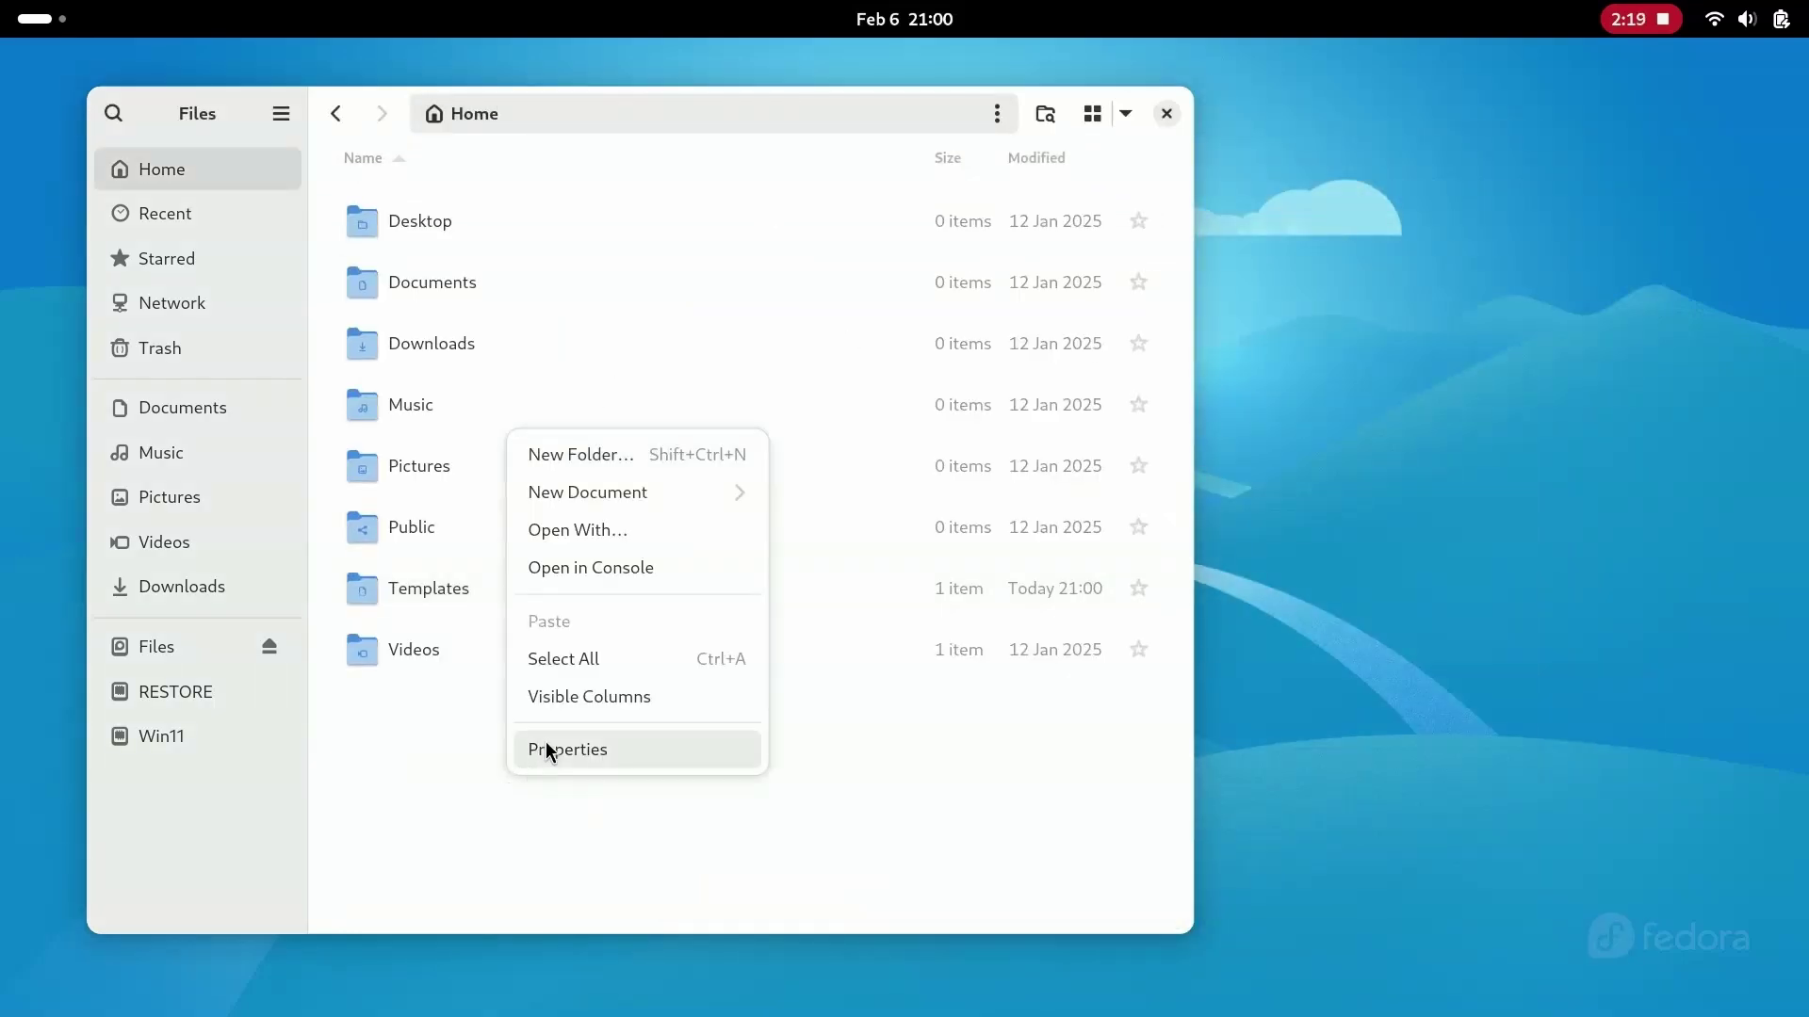
left_click(738, 492)
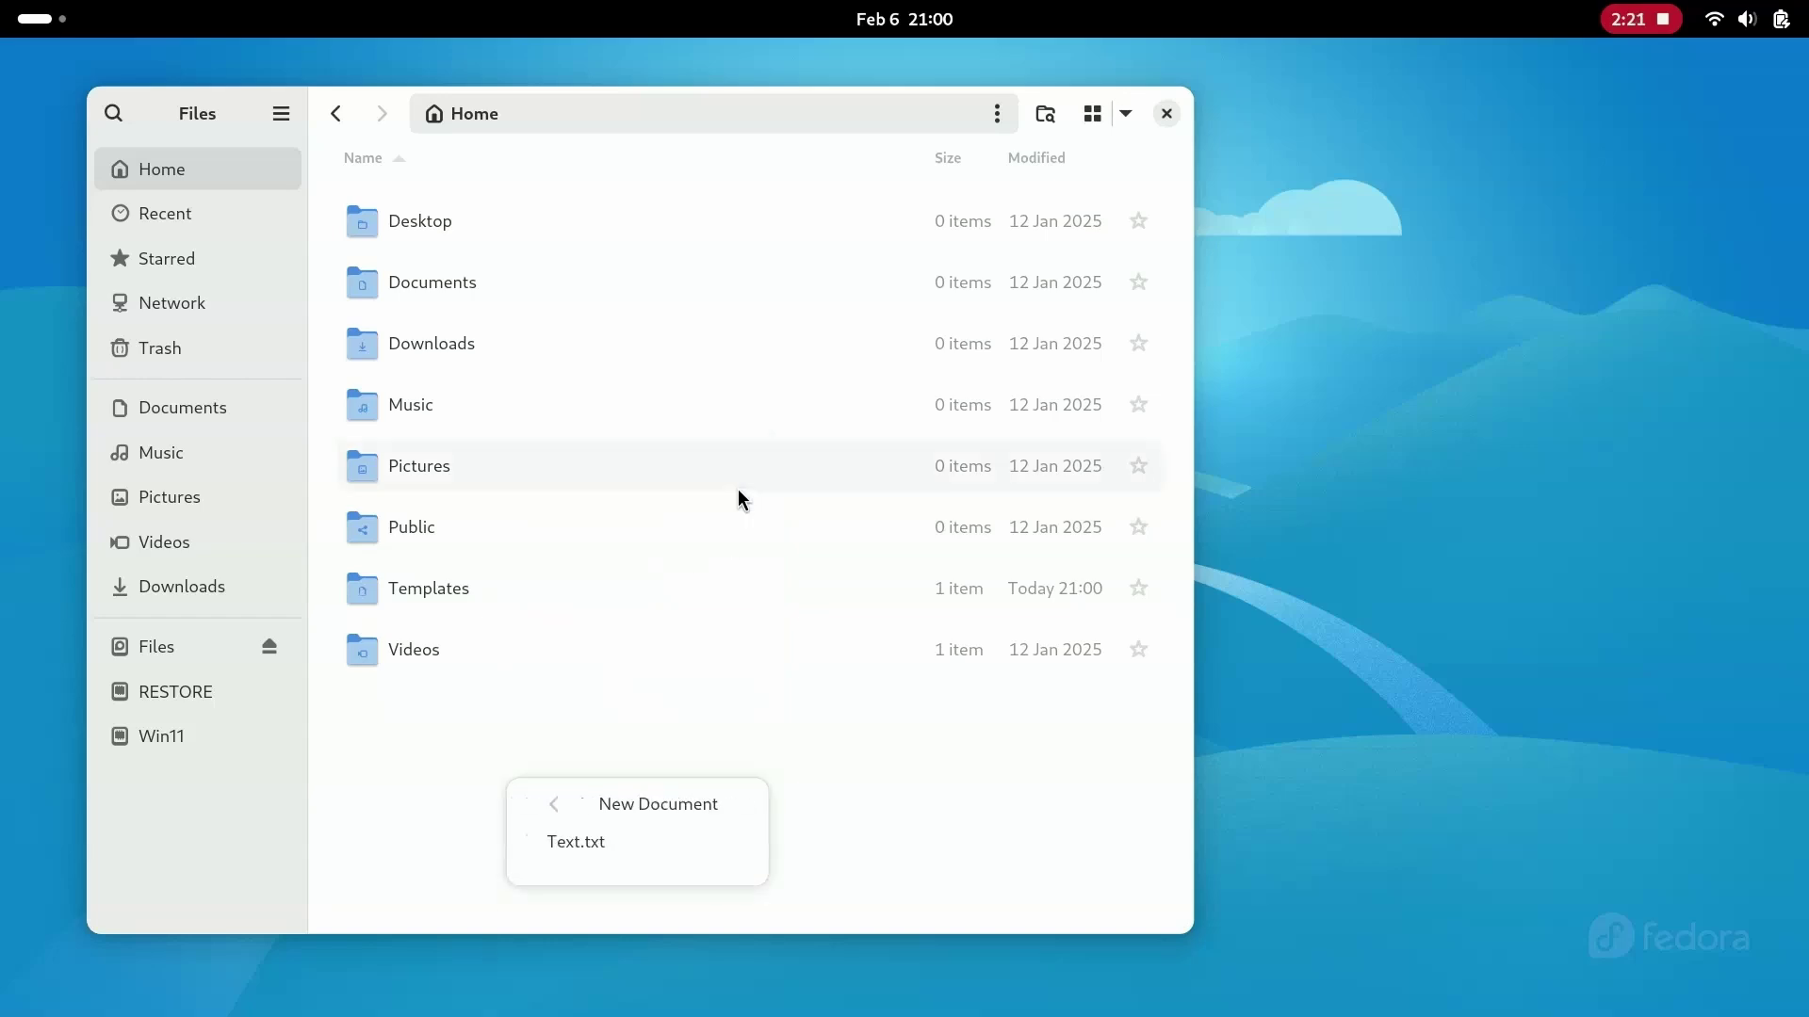
left_click(525, 799)
- Search the installed applications for lib and launch LibreOffice Writer
left_click(33, 19)
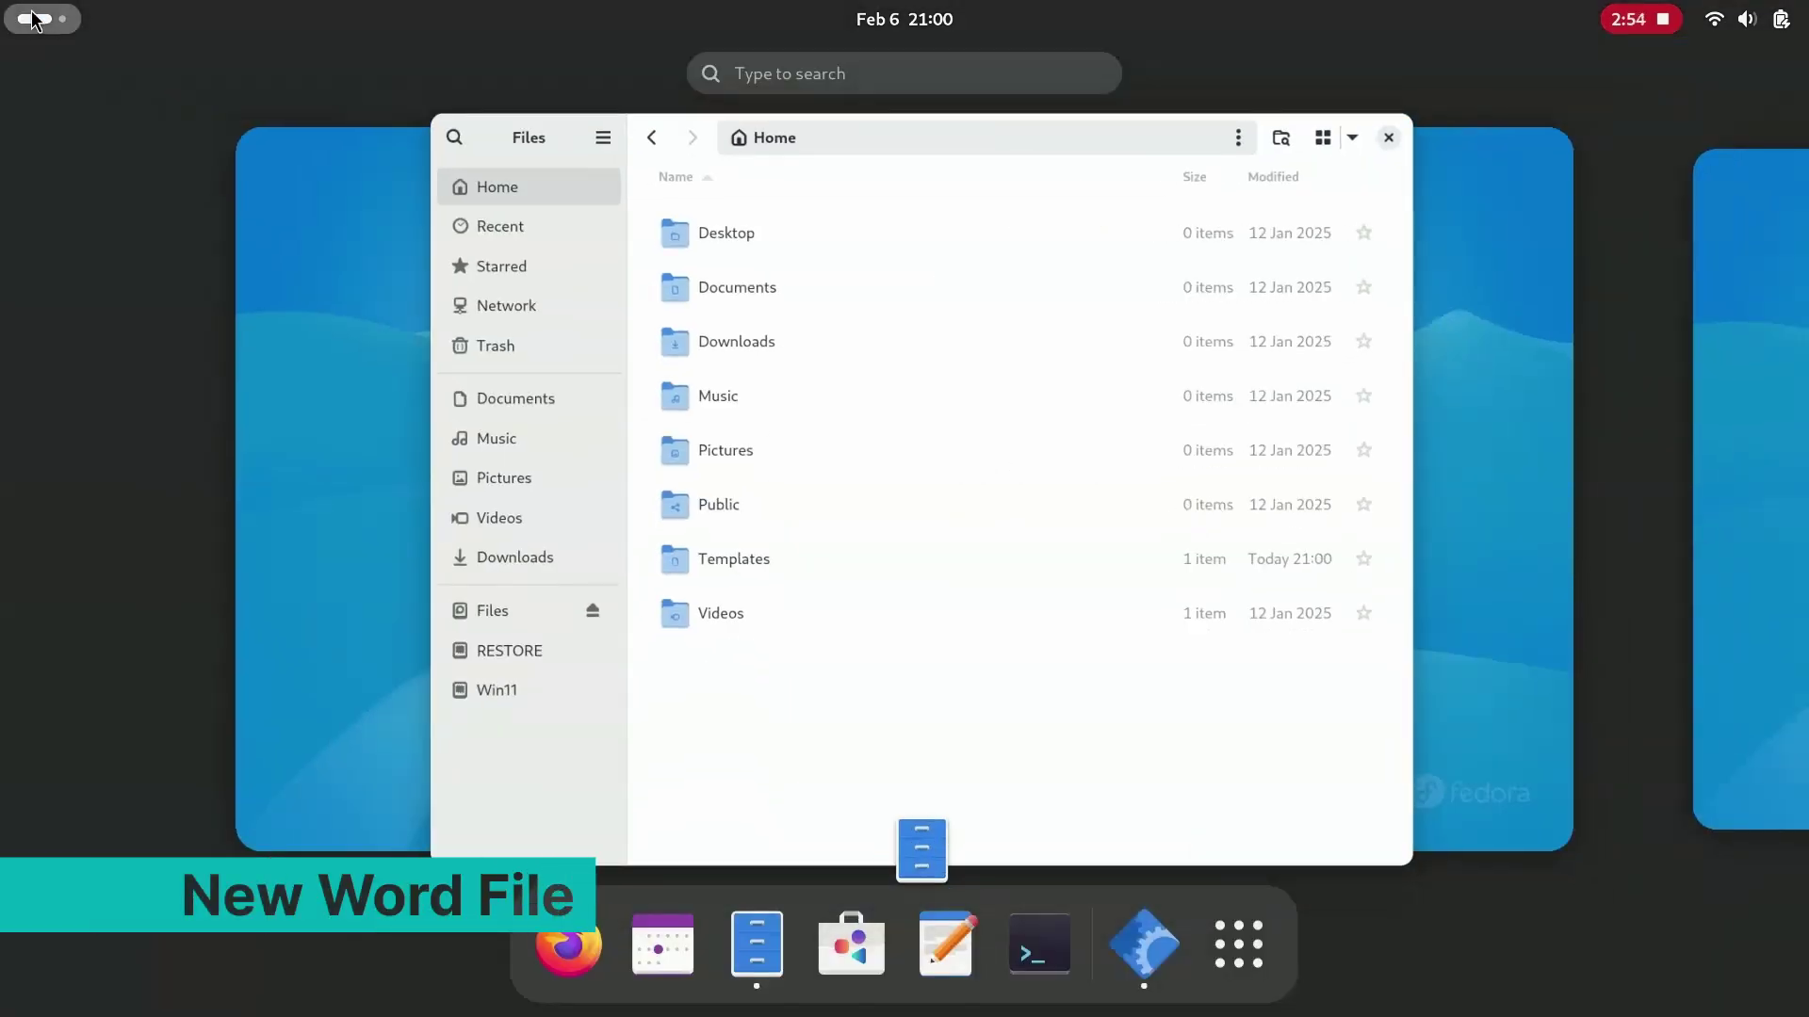
type("lib")
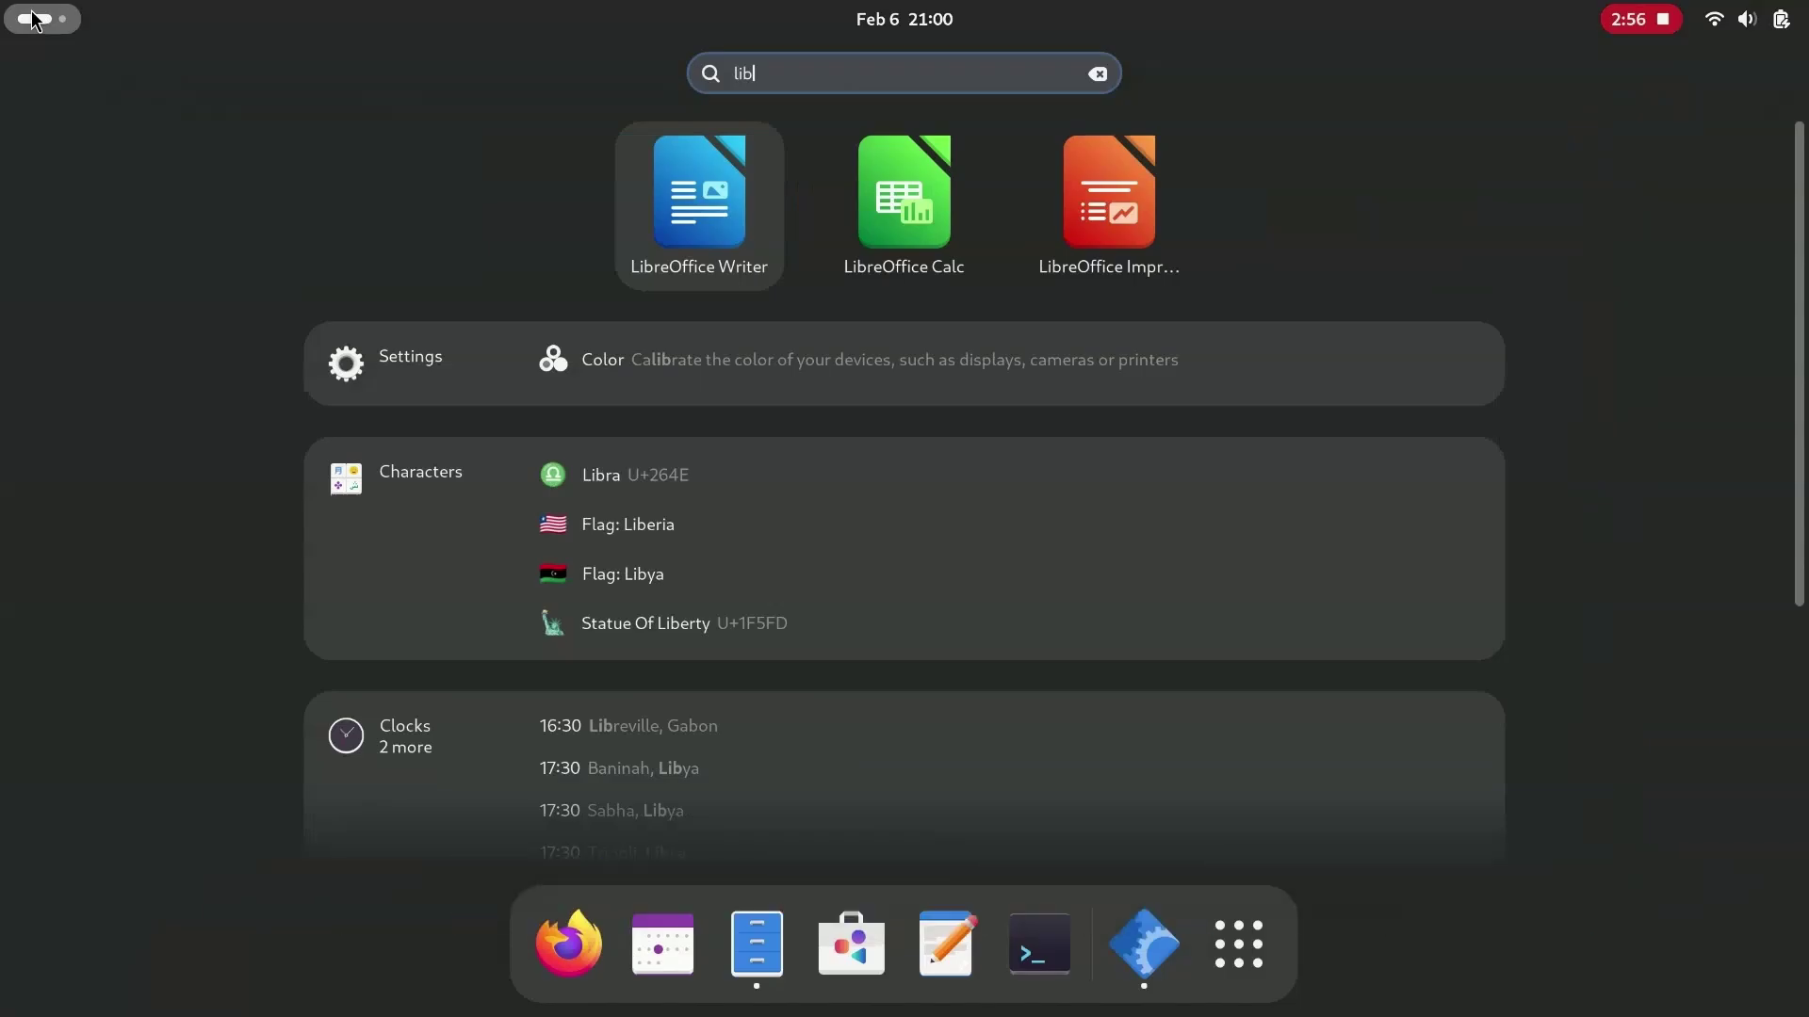
left_click(33, 19)
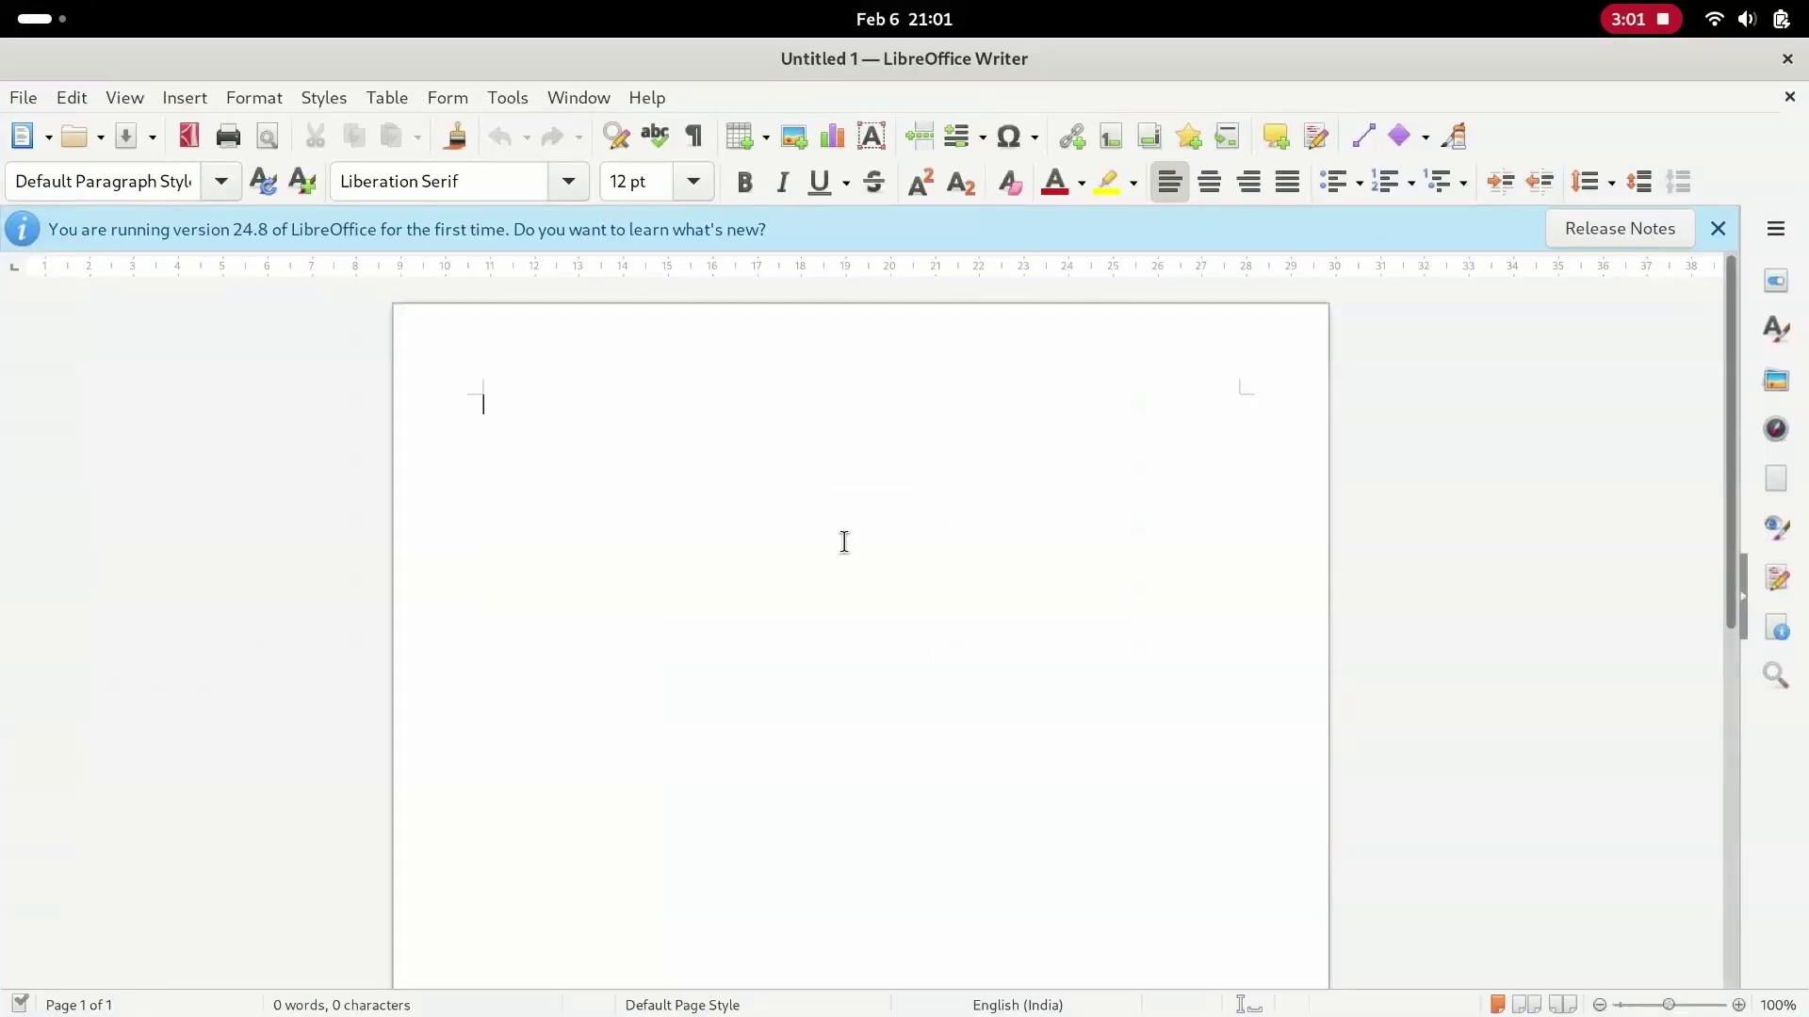
- Save the blank document as Word.docx in the Templates folder in Word 2010–365 Document format, and quit LibreOffice Writer
left_click(23, 94)
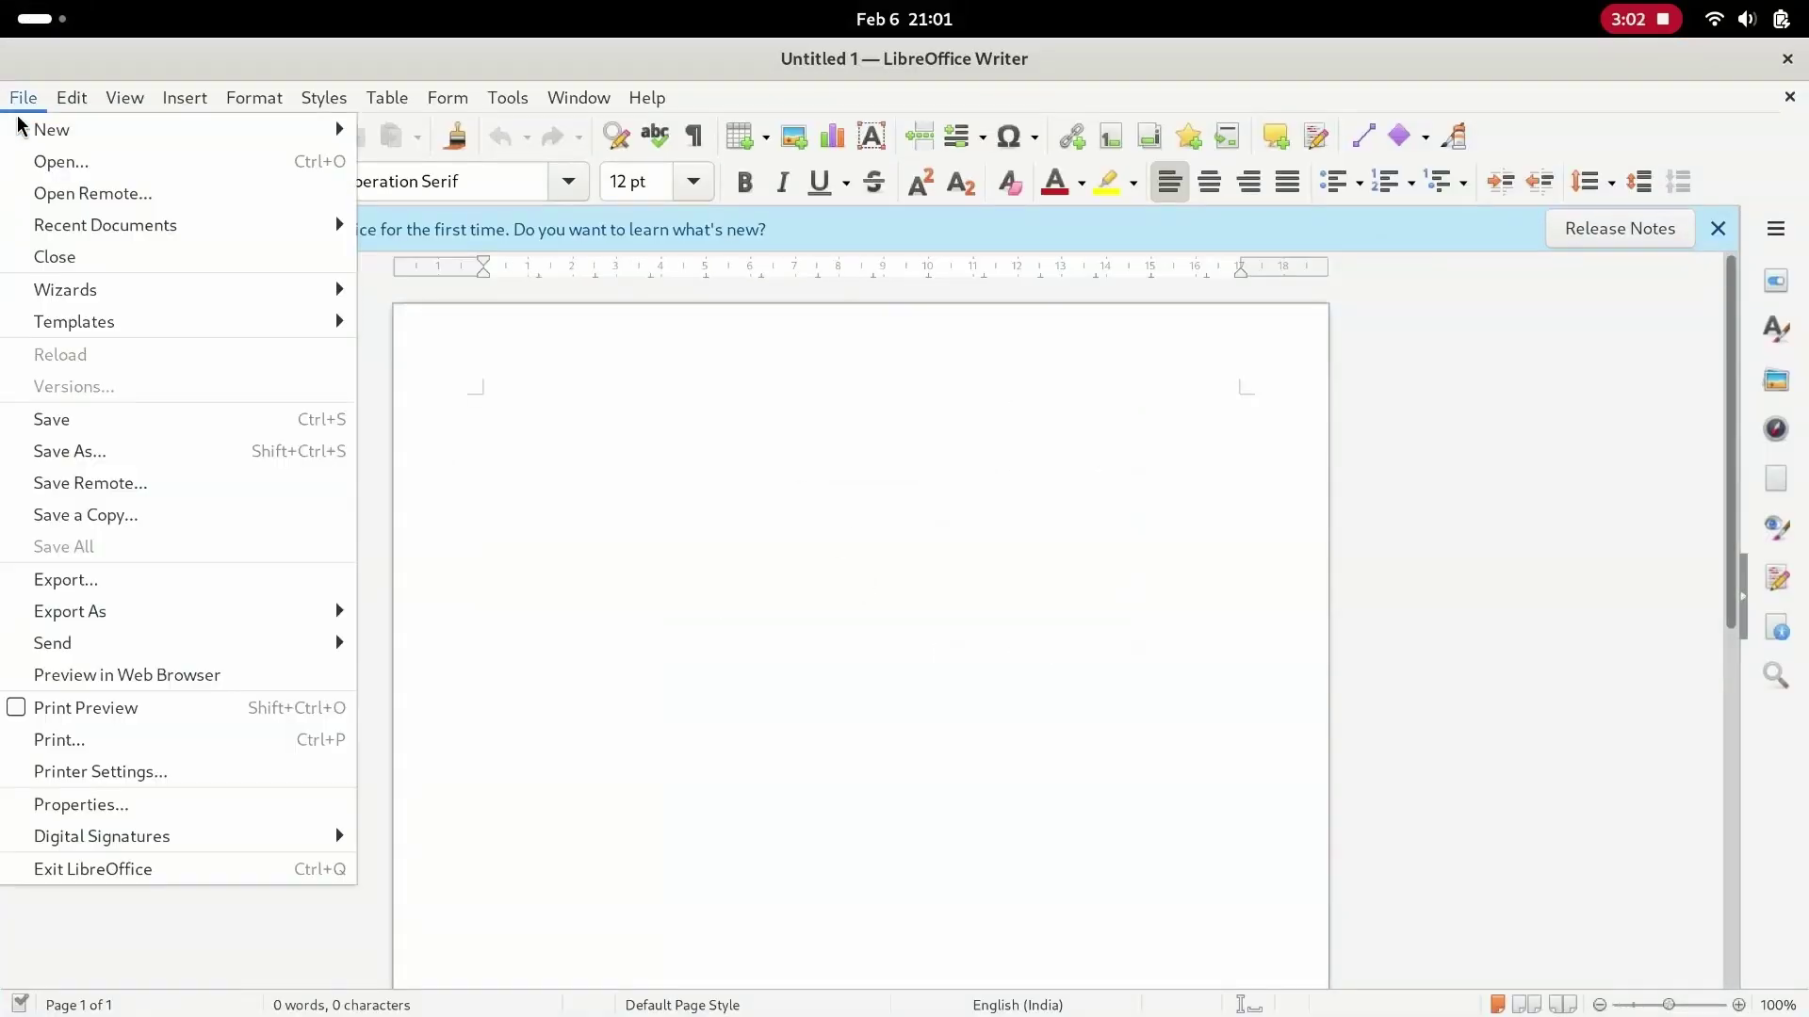
left_click(40, 417)
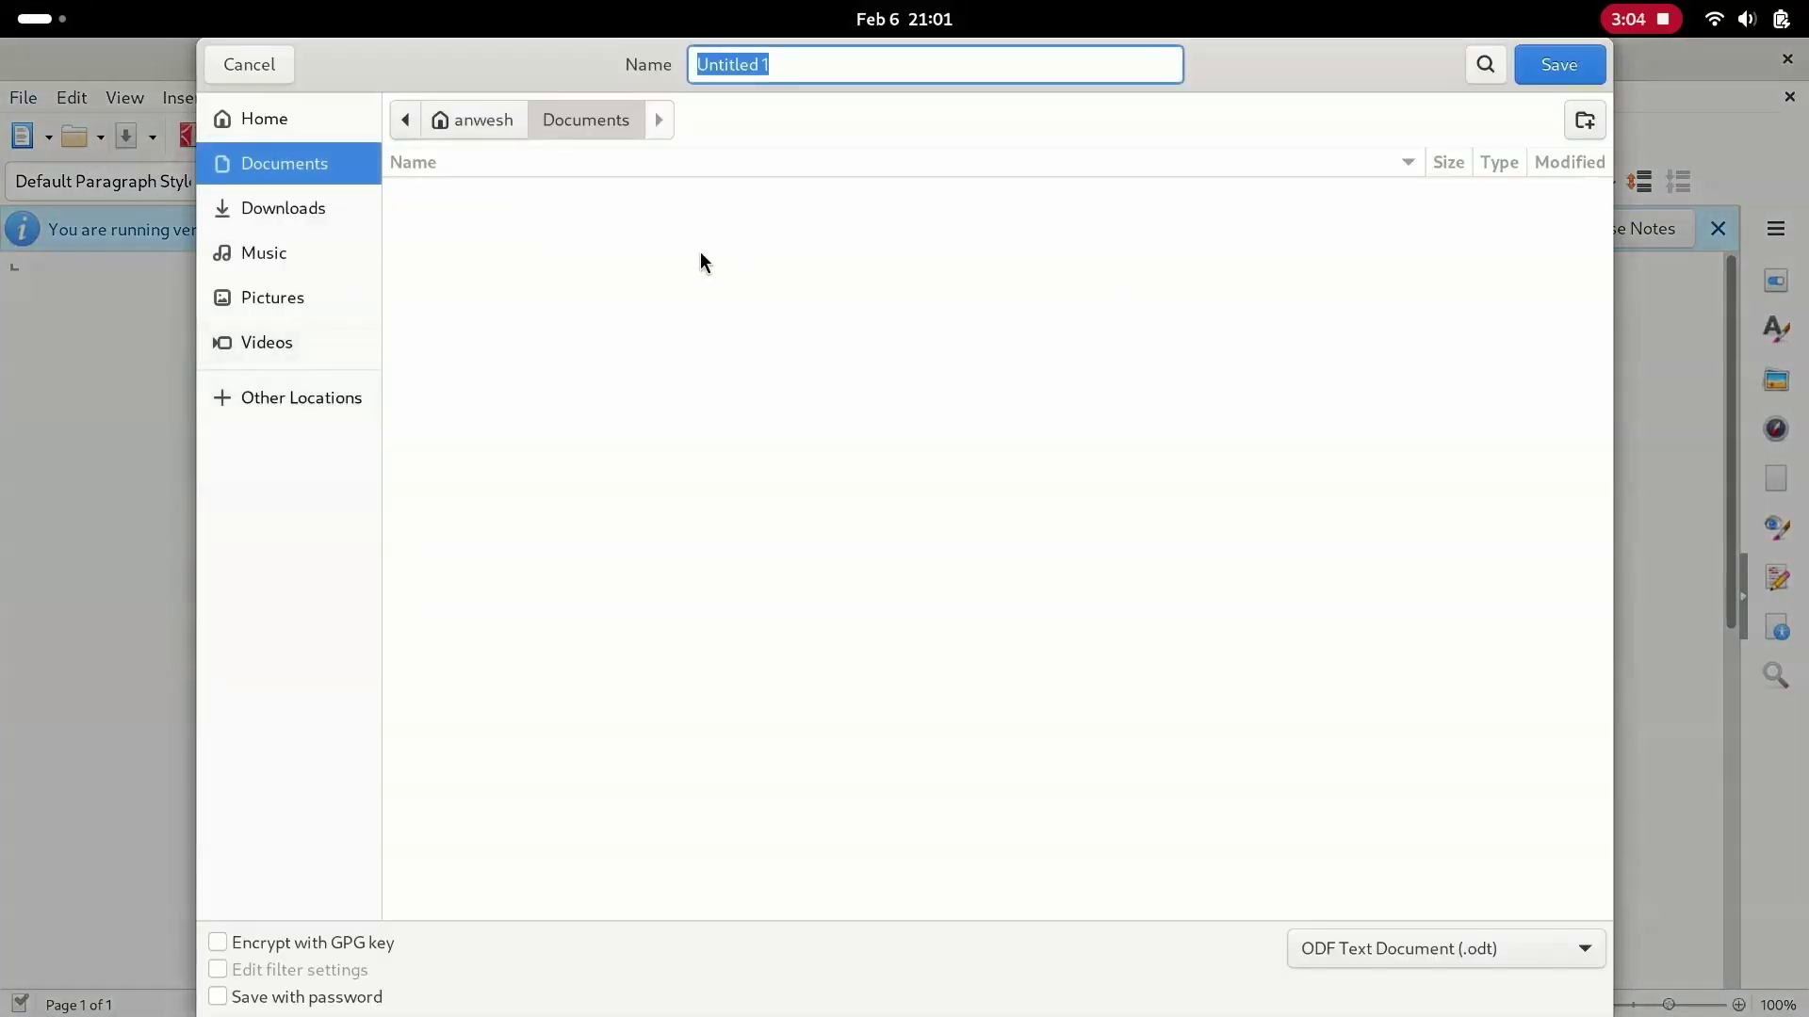
left_click(484, 127)
double_click(697, 368)
left_click(1519, 950)
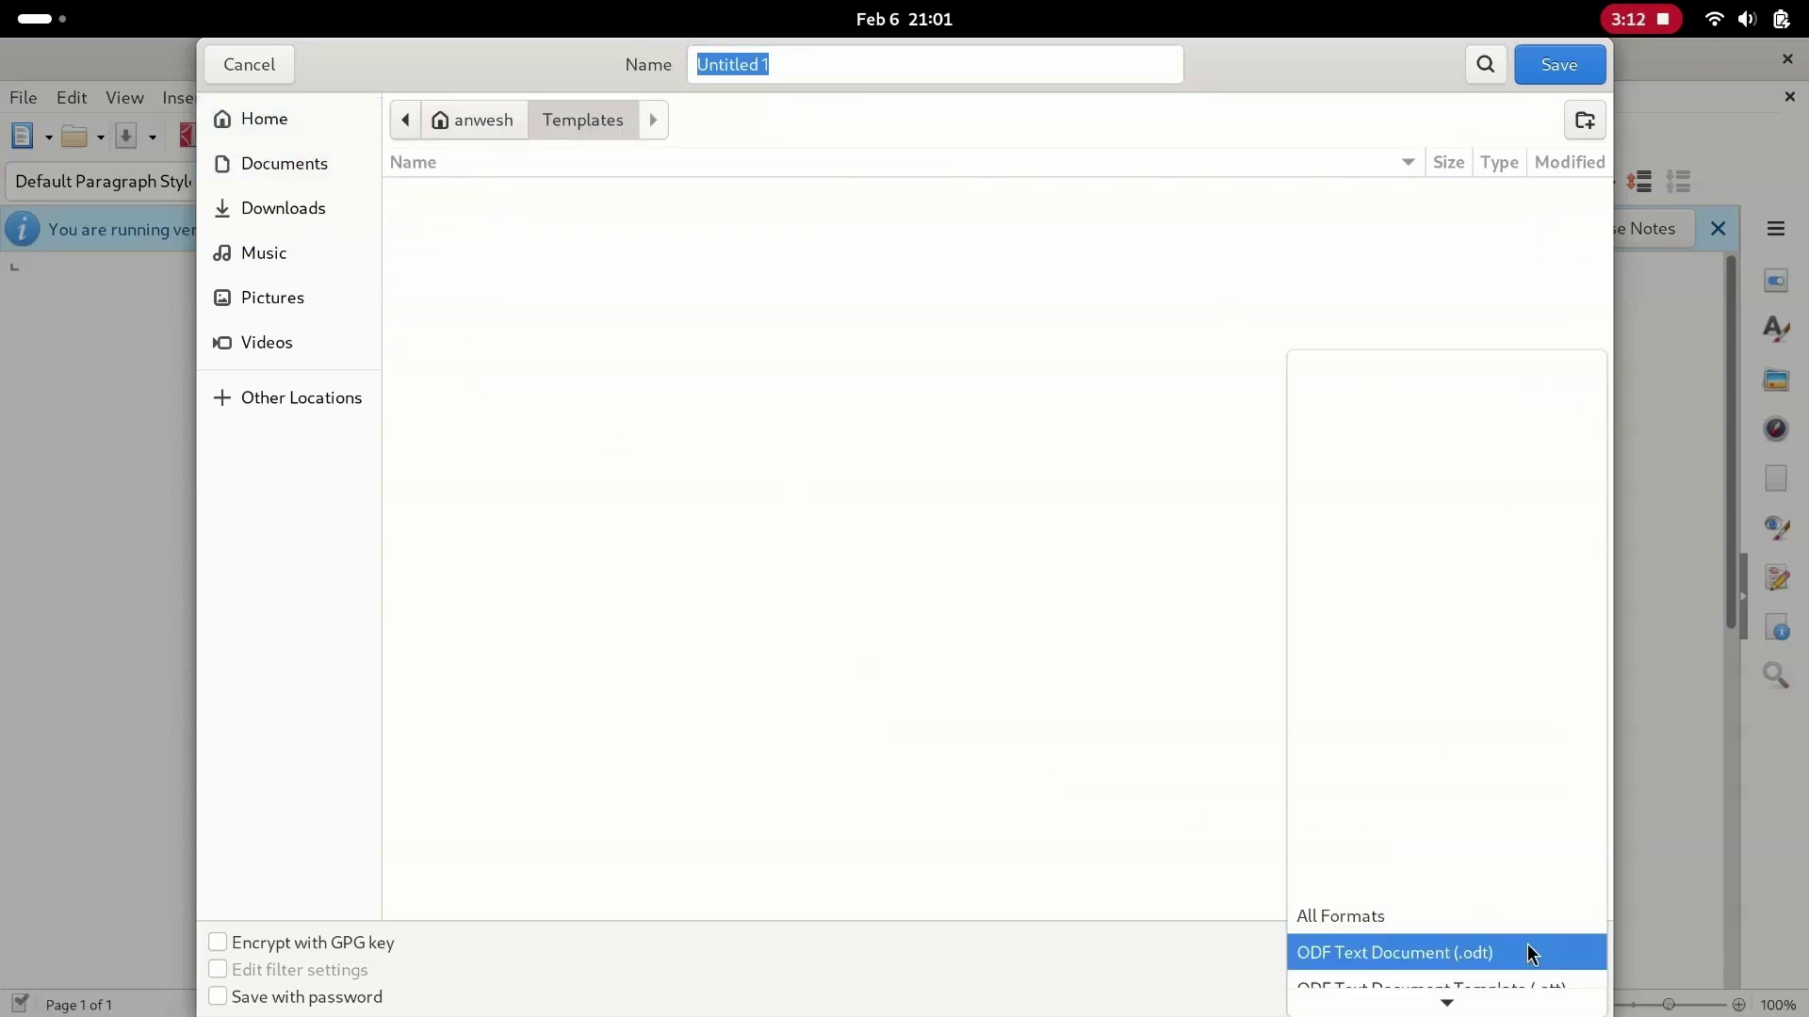
left_click(1450, 800)
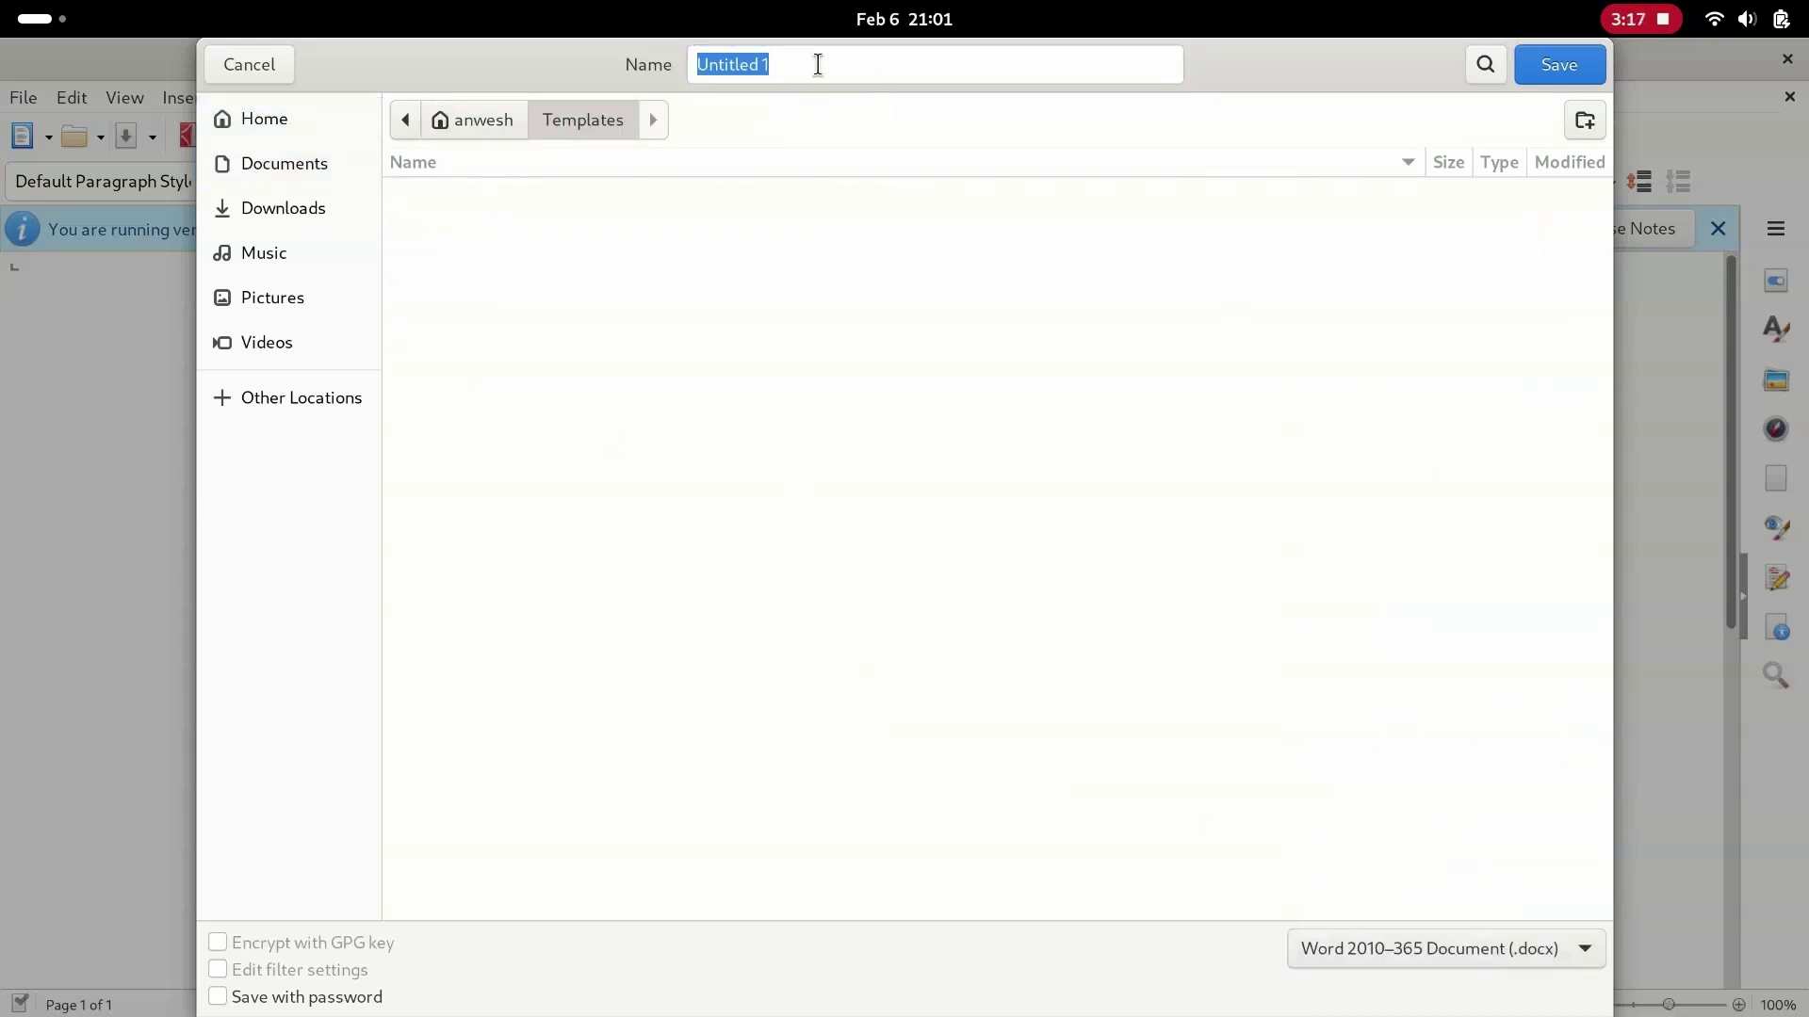
type("Word")
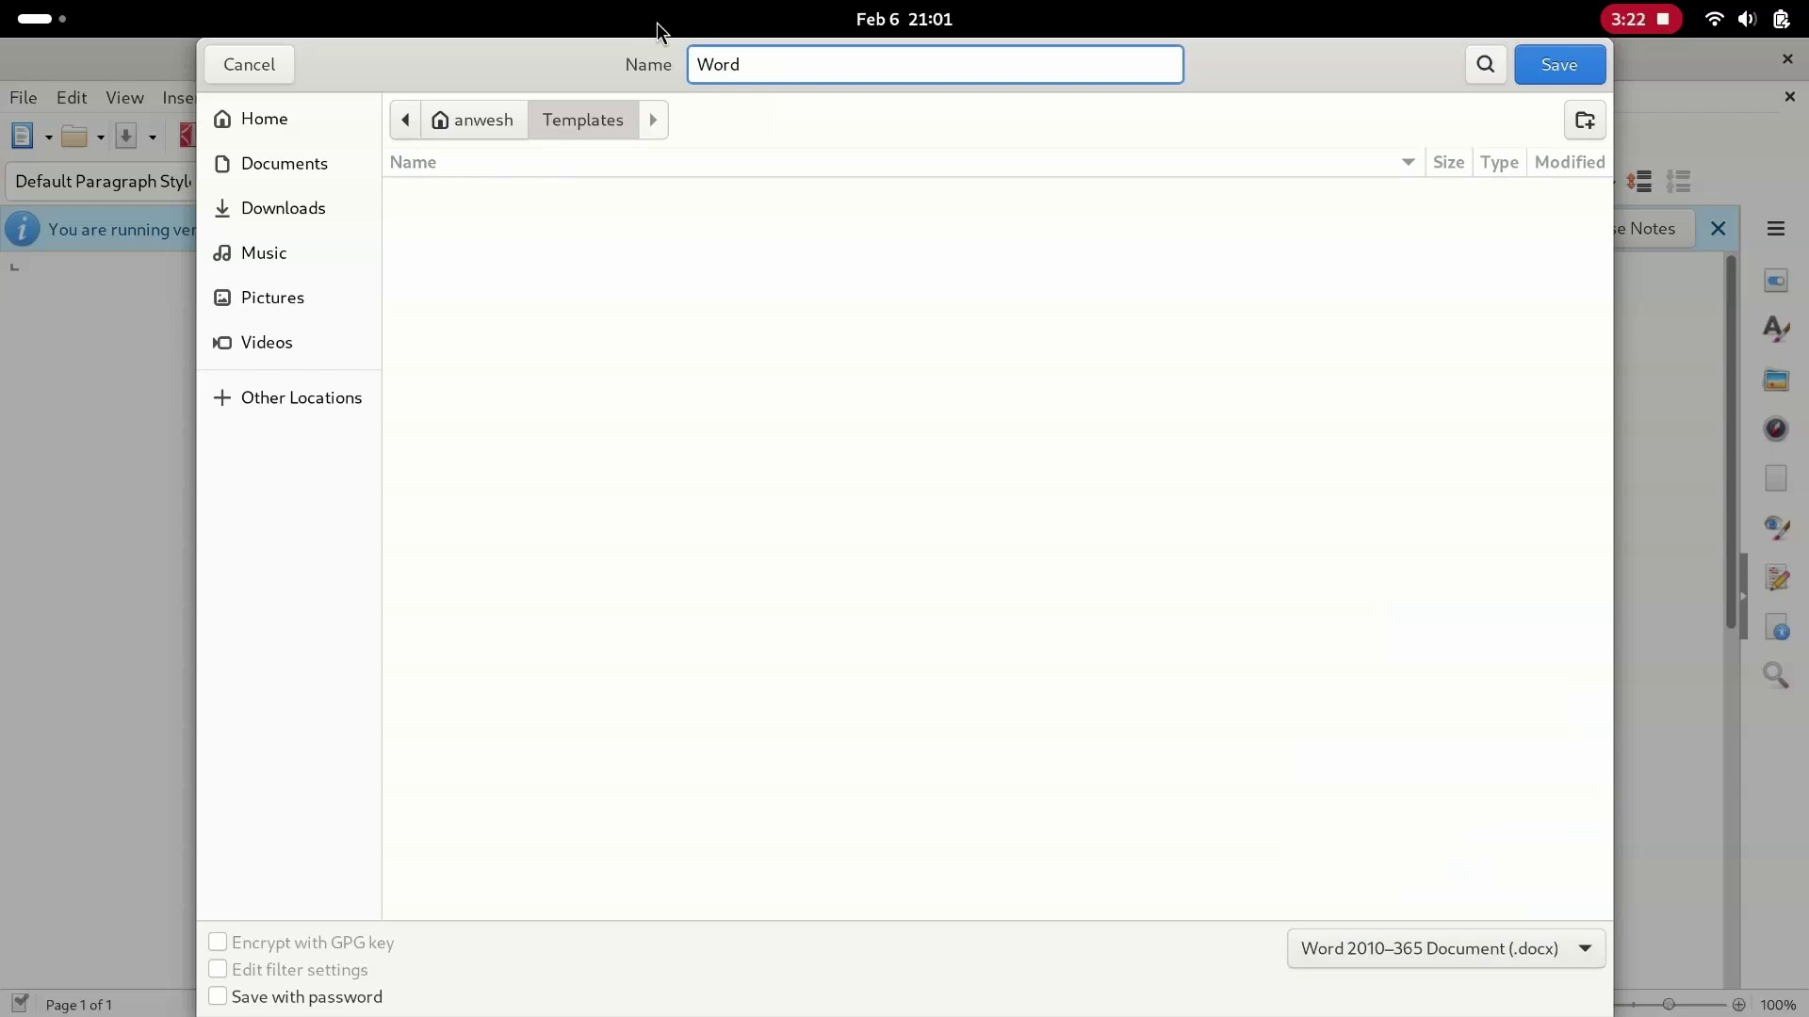
type(".docx")
key("Return")
key("Return")
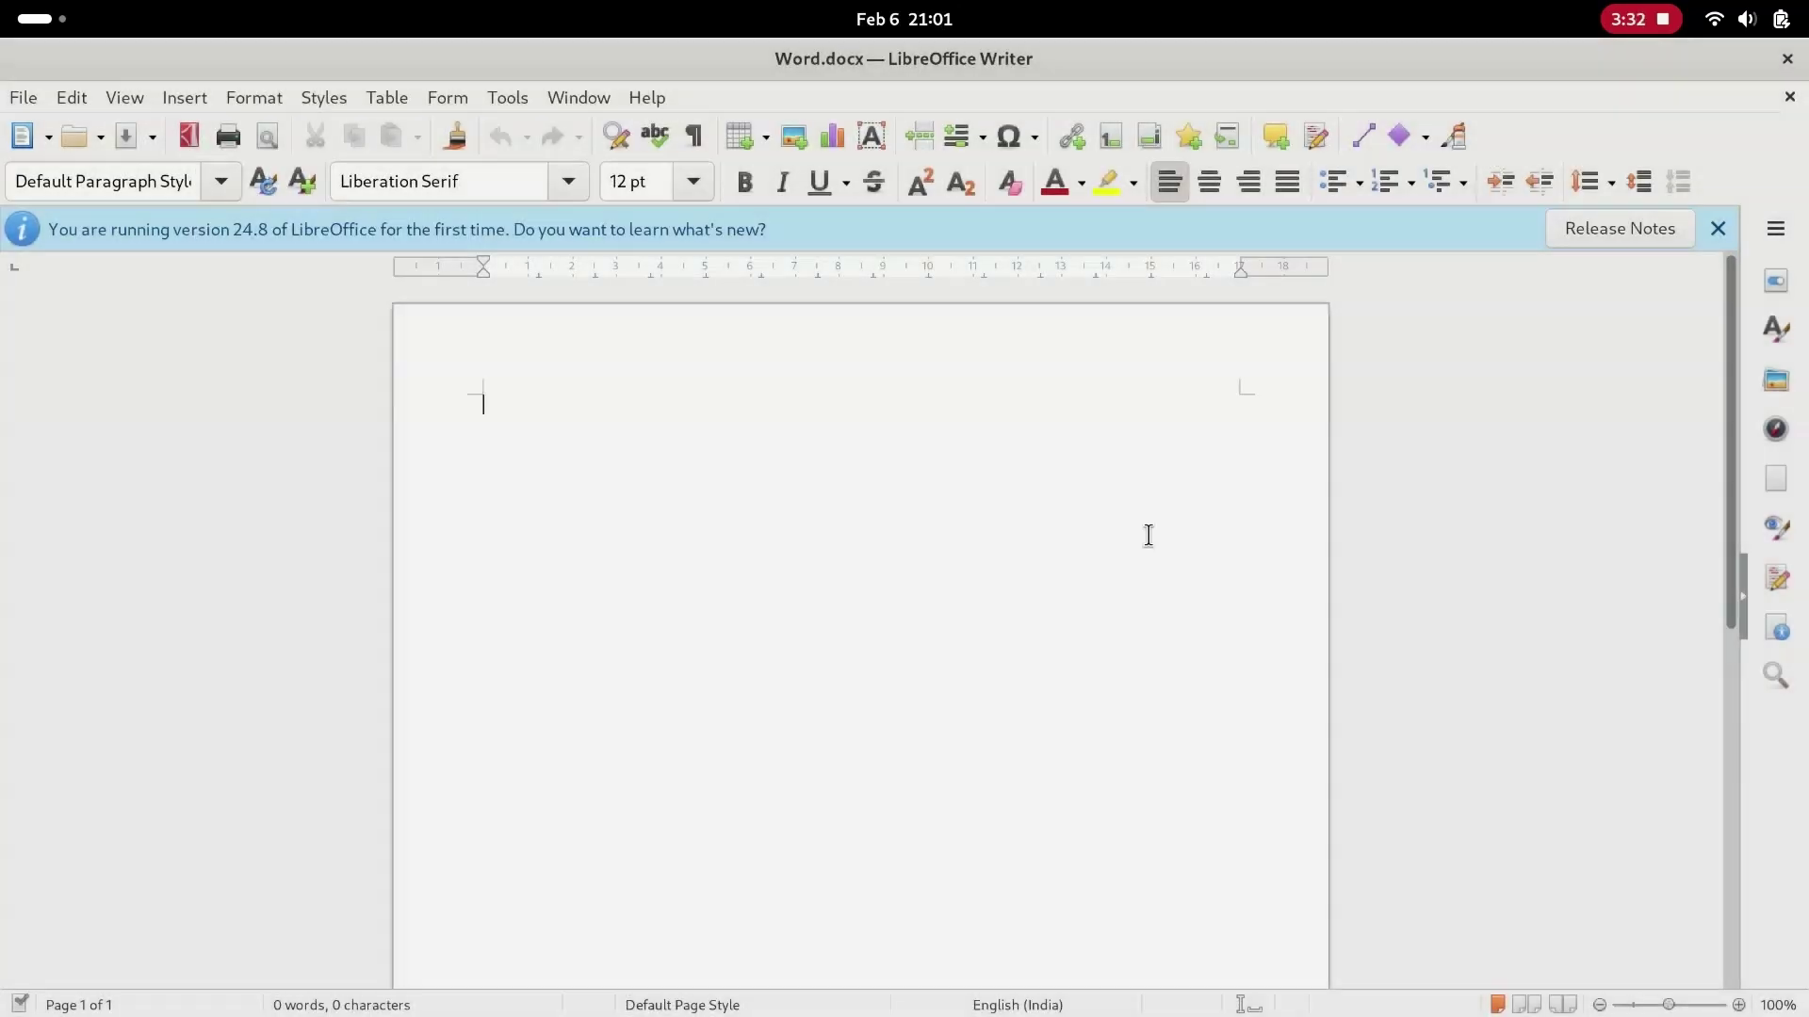
key("ctrl+q")
- Check for Word.docx in the Templates folder and in Home's New Document options
double_click(507, 591)
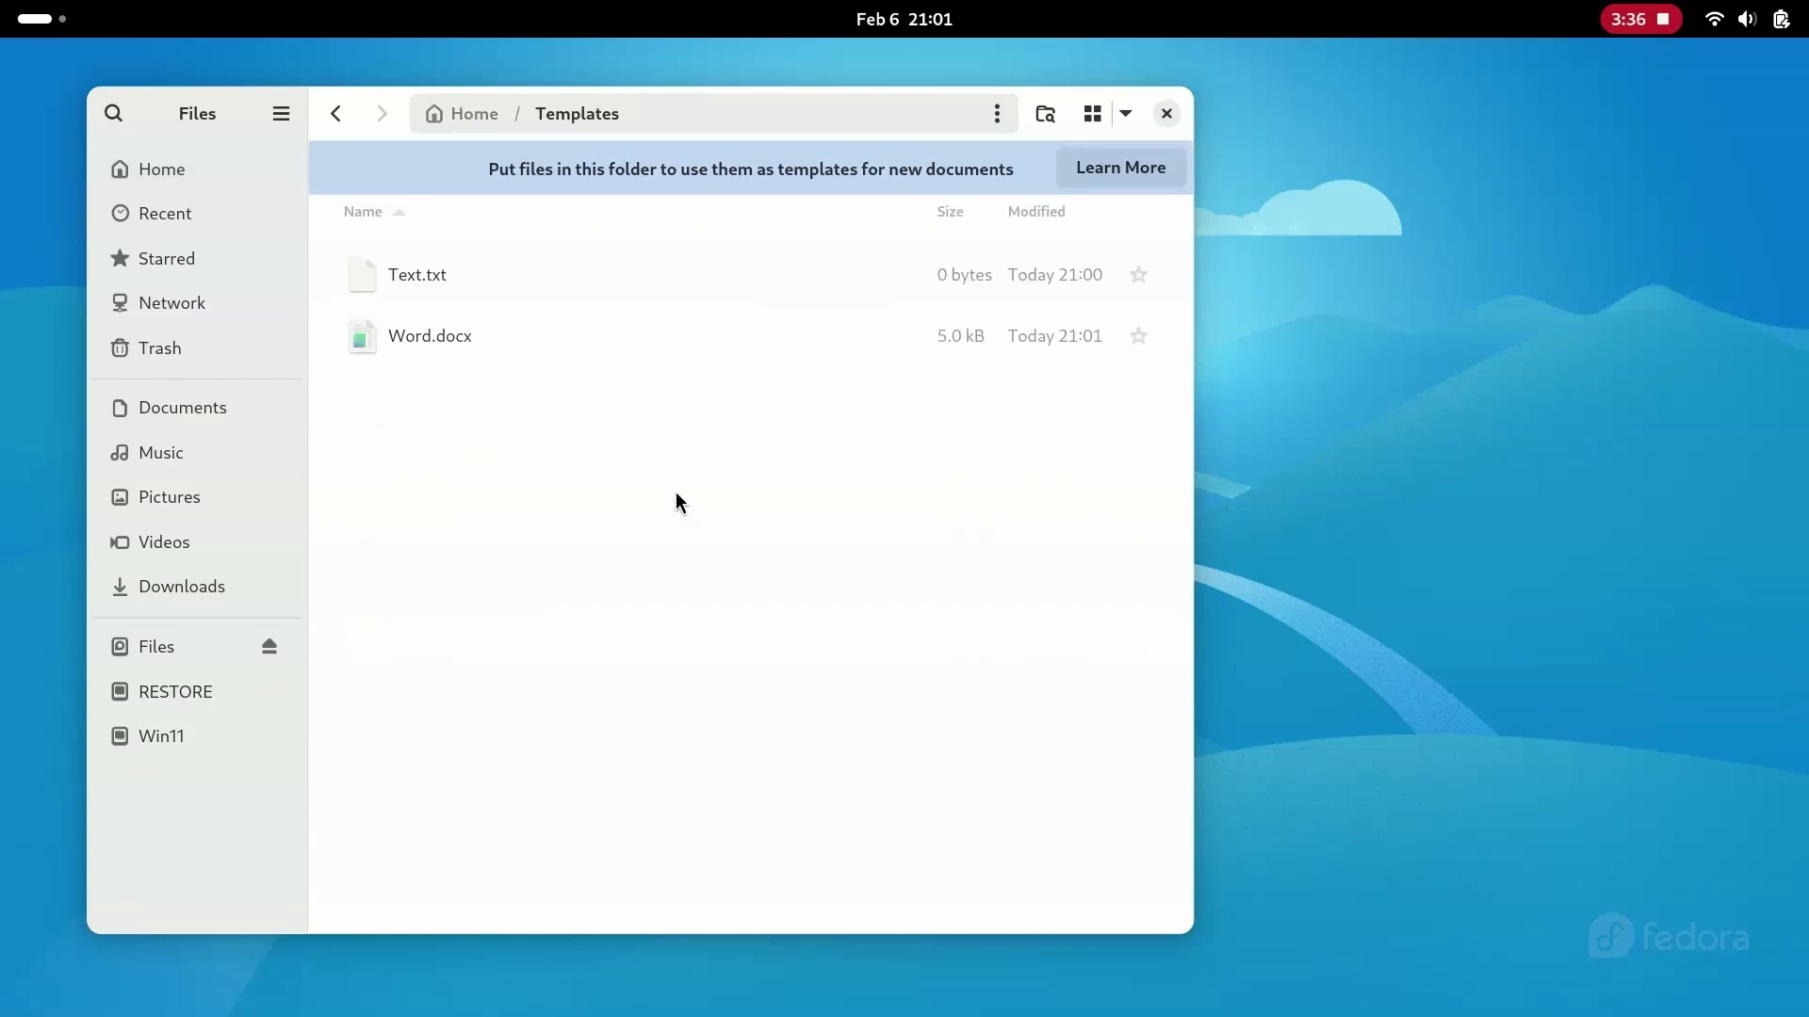
left_click(474, 115)
right_click(487, 784)
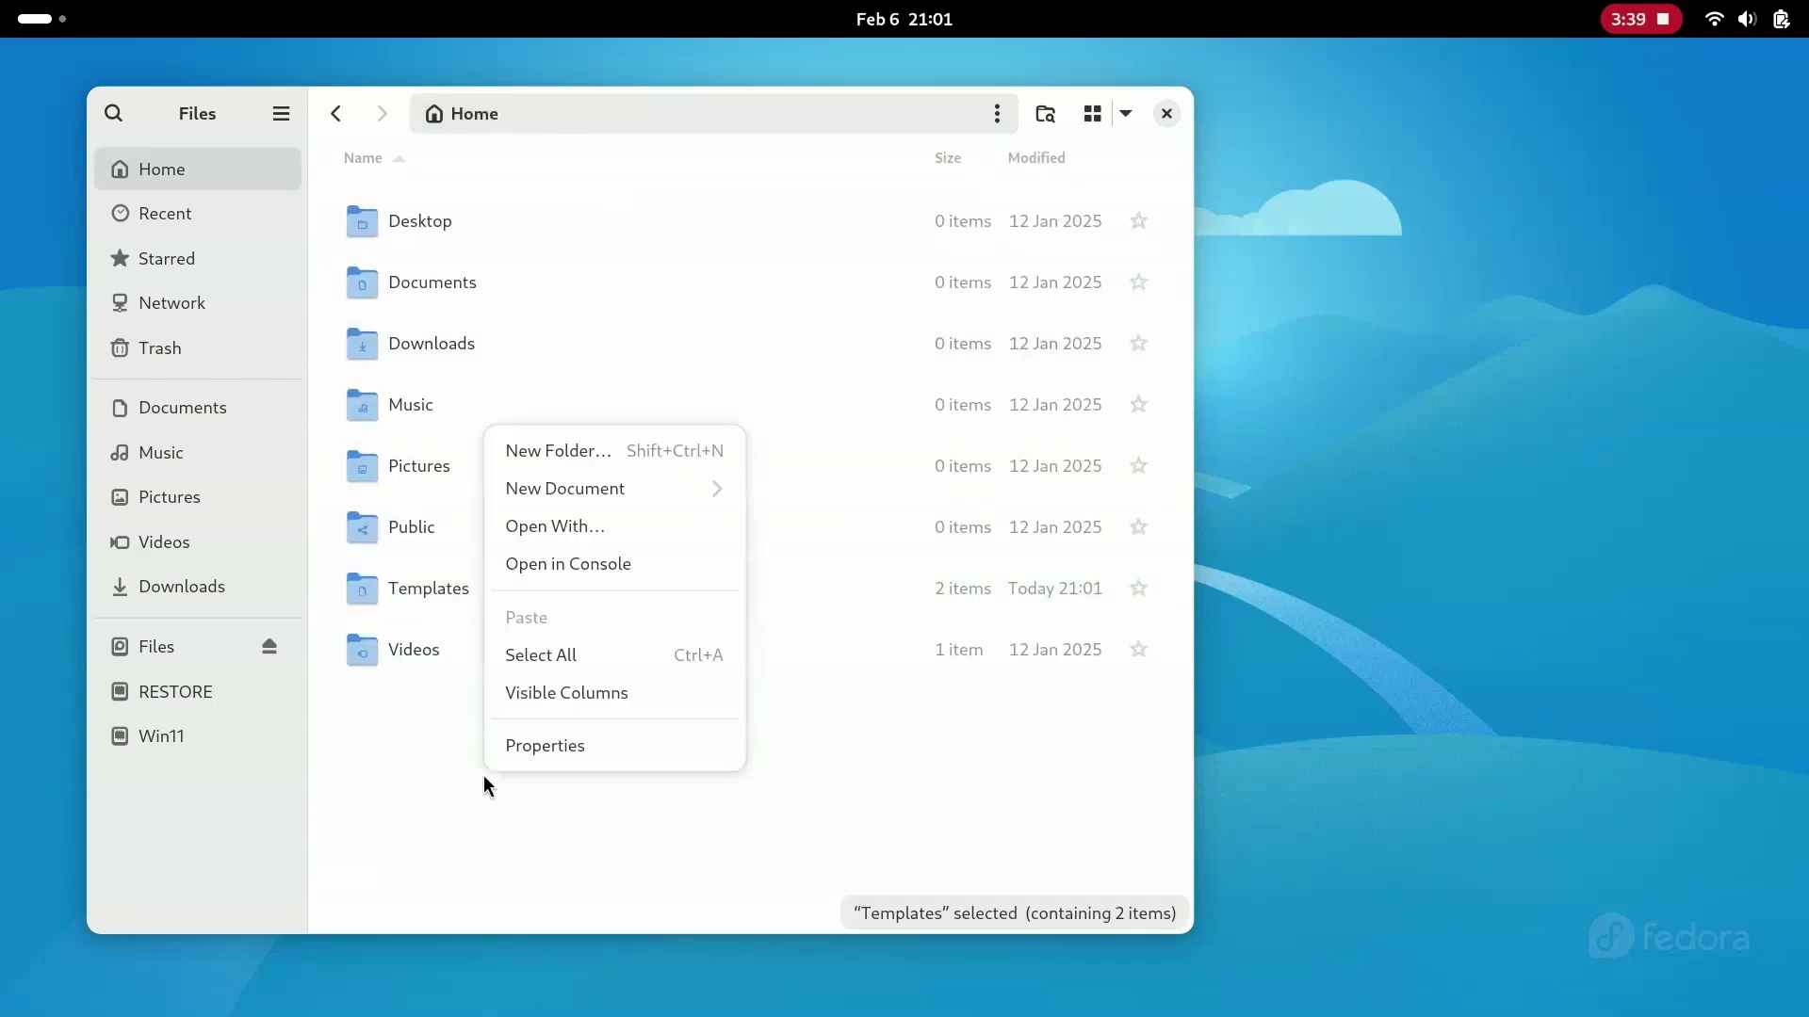
left_click(725, 487)
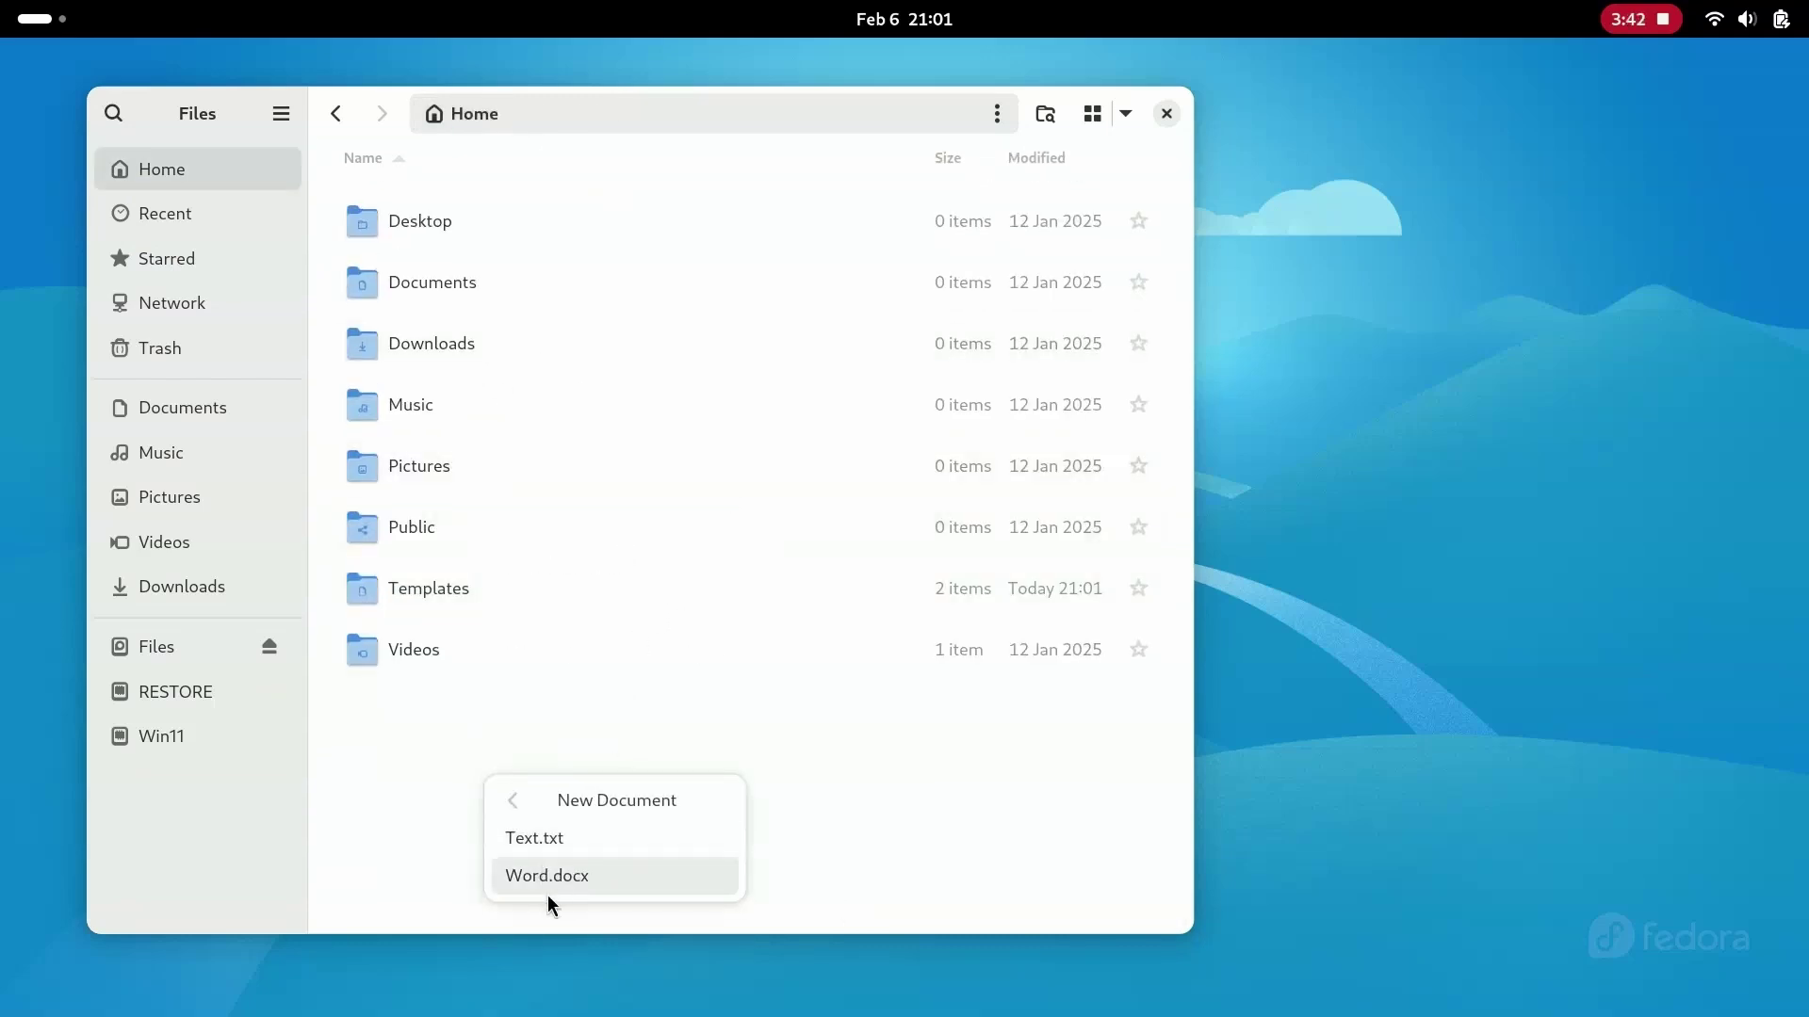
left_click(940, 792)
- Search the installed applications for ex and launch LibreOffice Calc
left_click(45, 25)
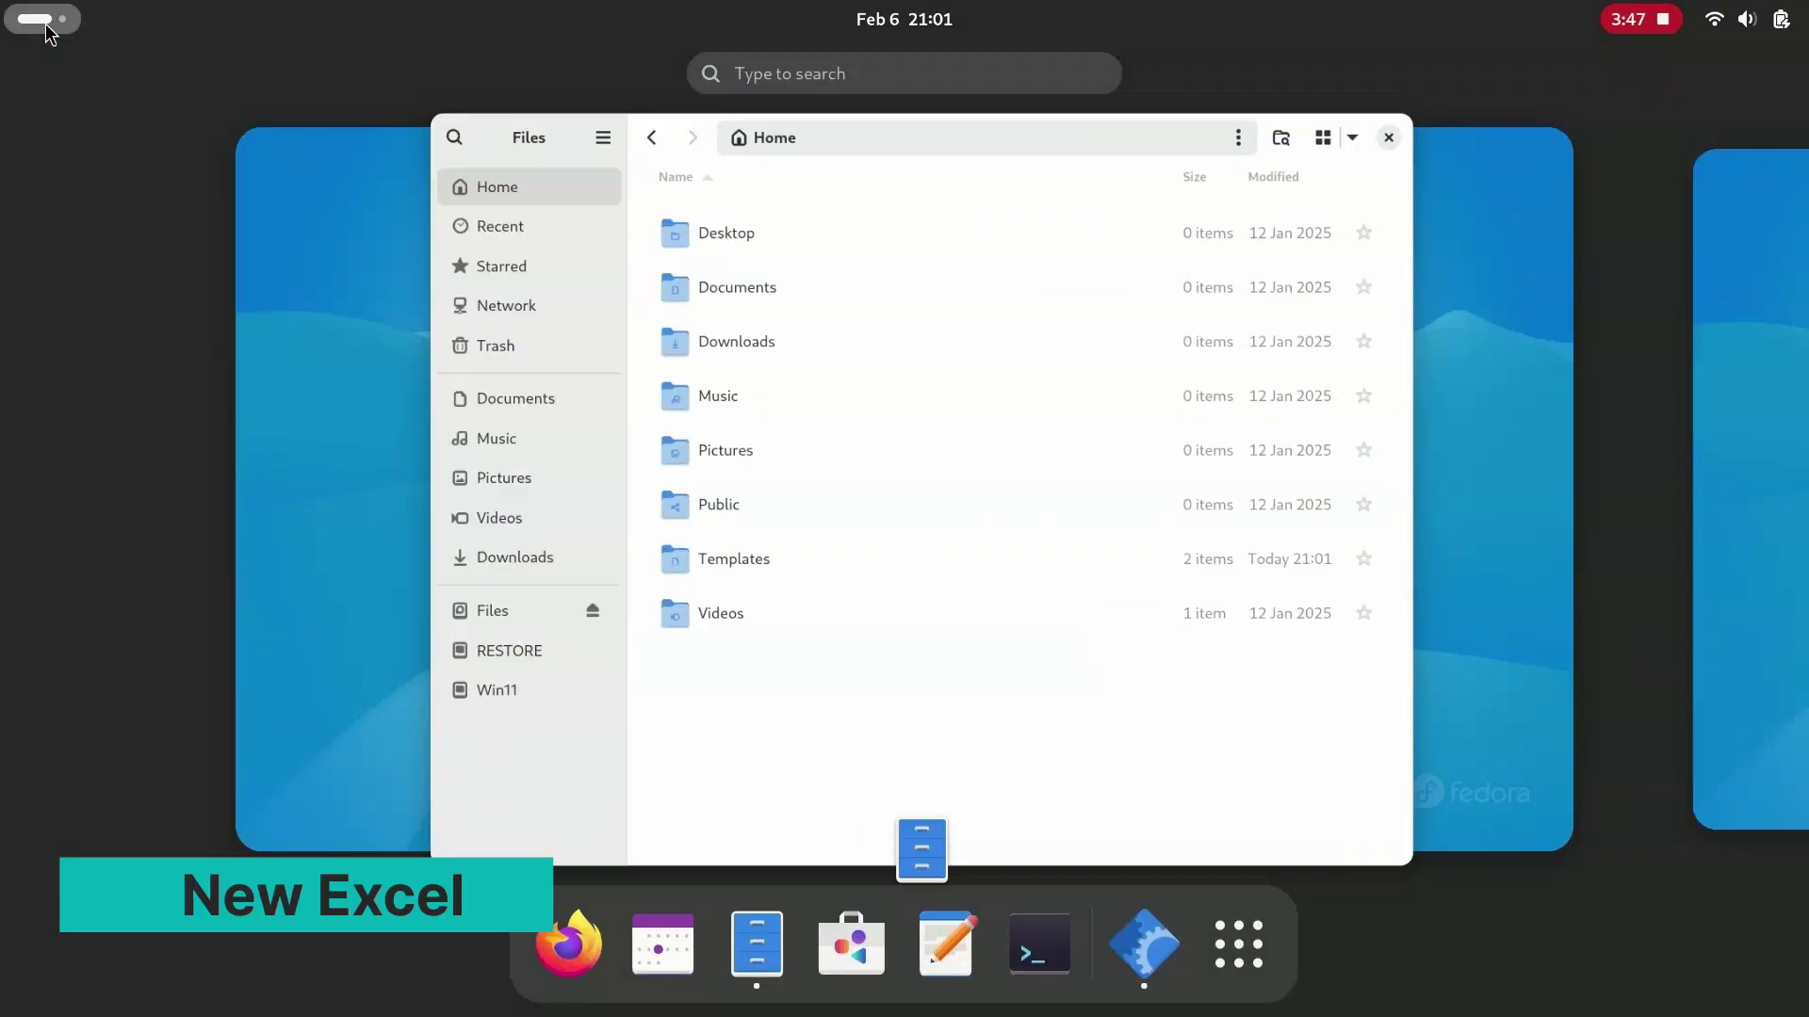
type("ex")
key("Return")
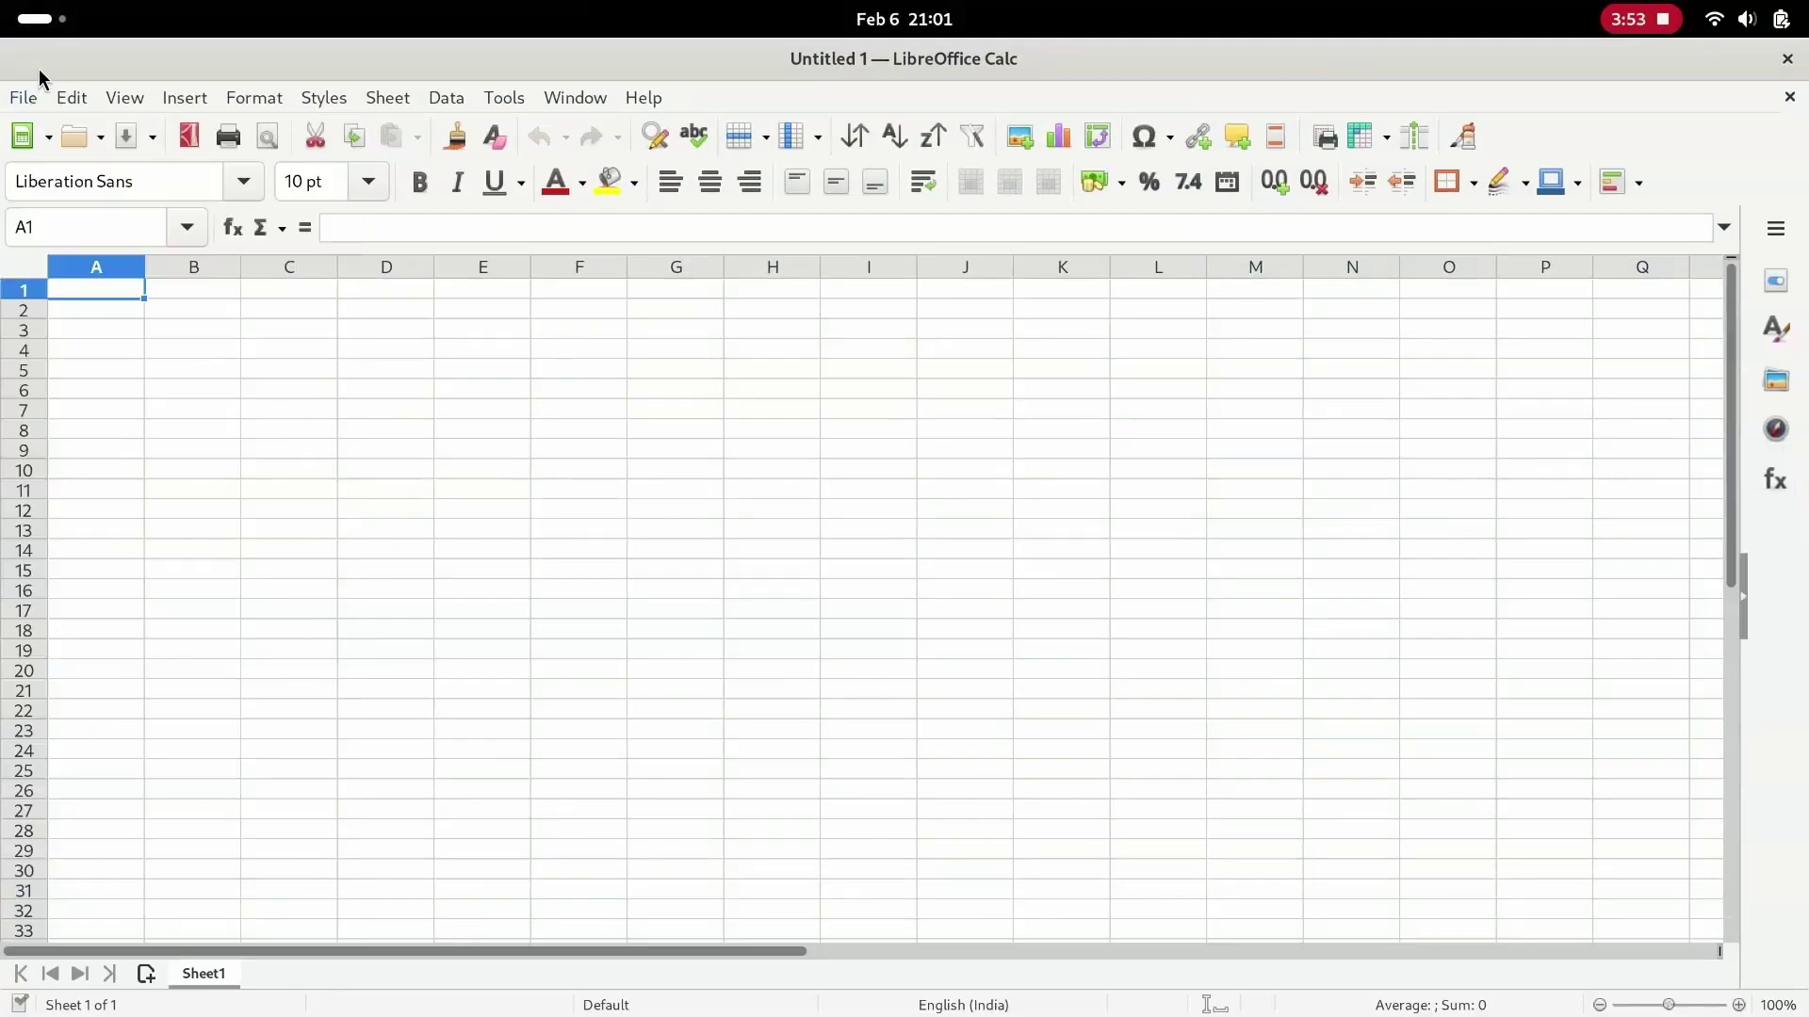
- Save the blank spreadsheet as Excel.xlsx in the Templates folder in Excel 2007–365 format
key("ctrl+s")
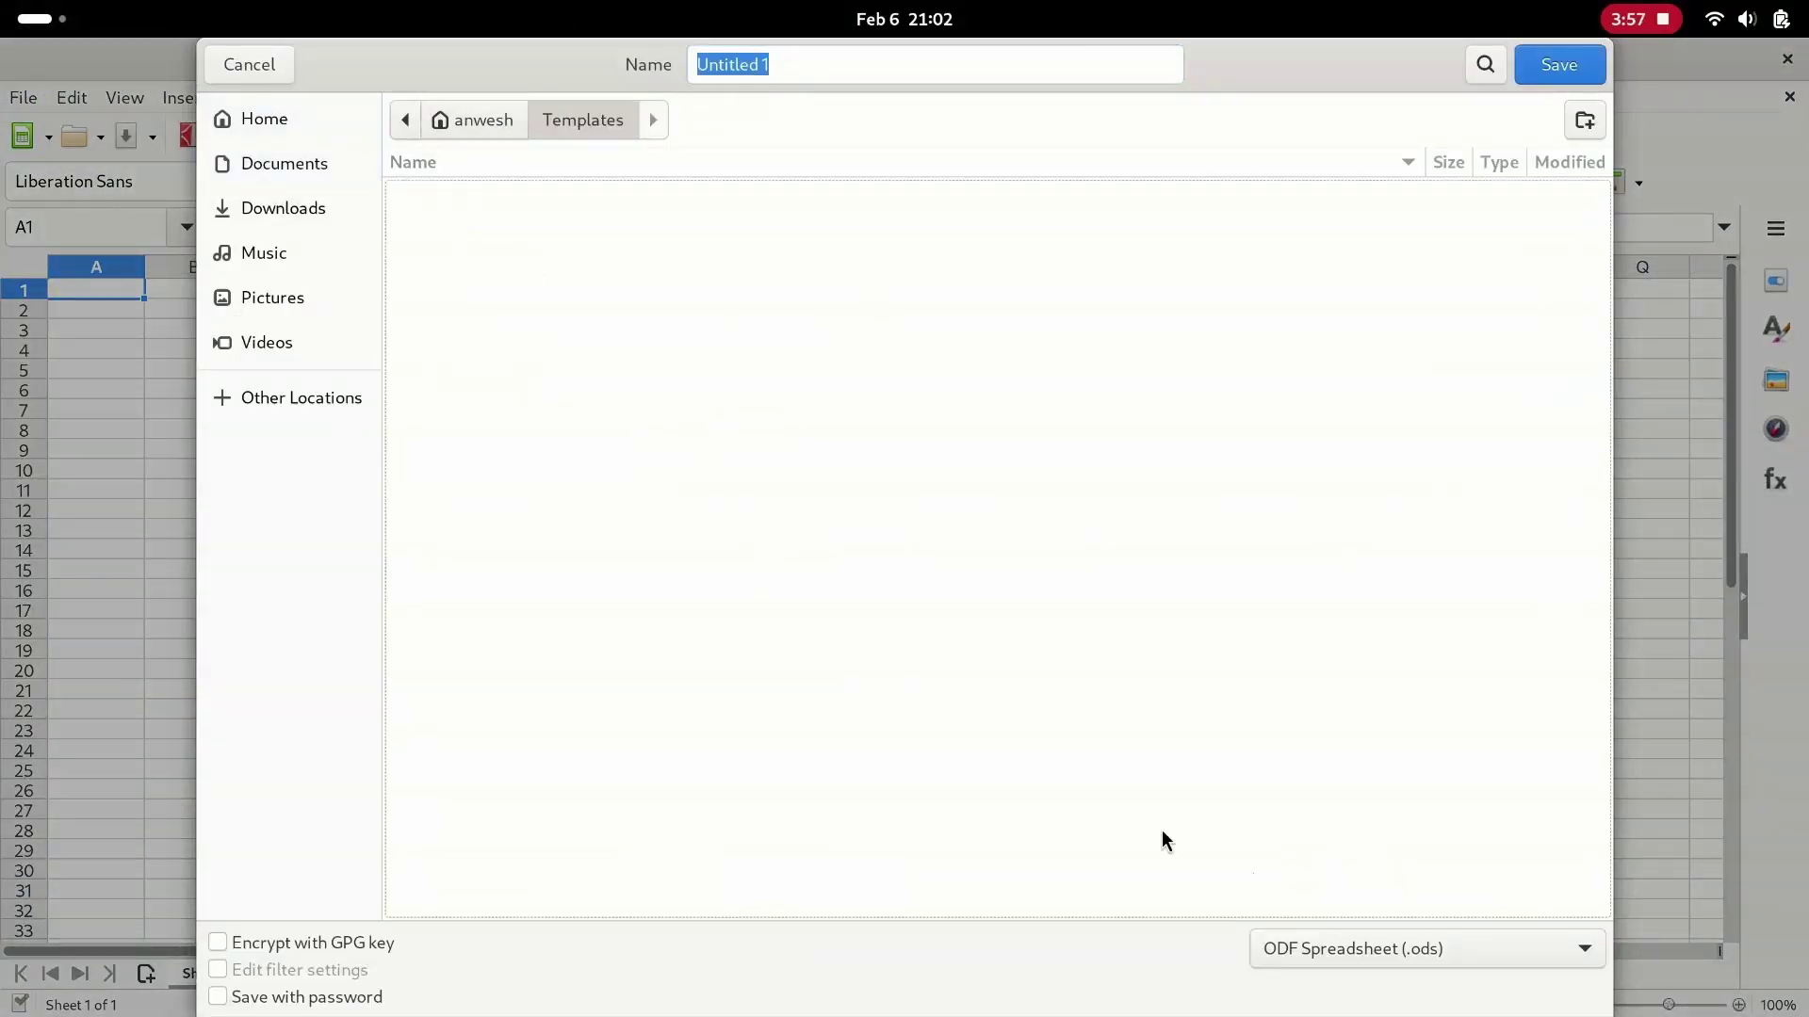
left_click(1413, 949)
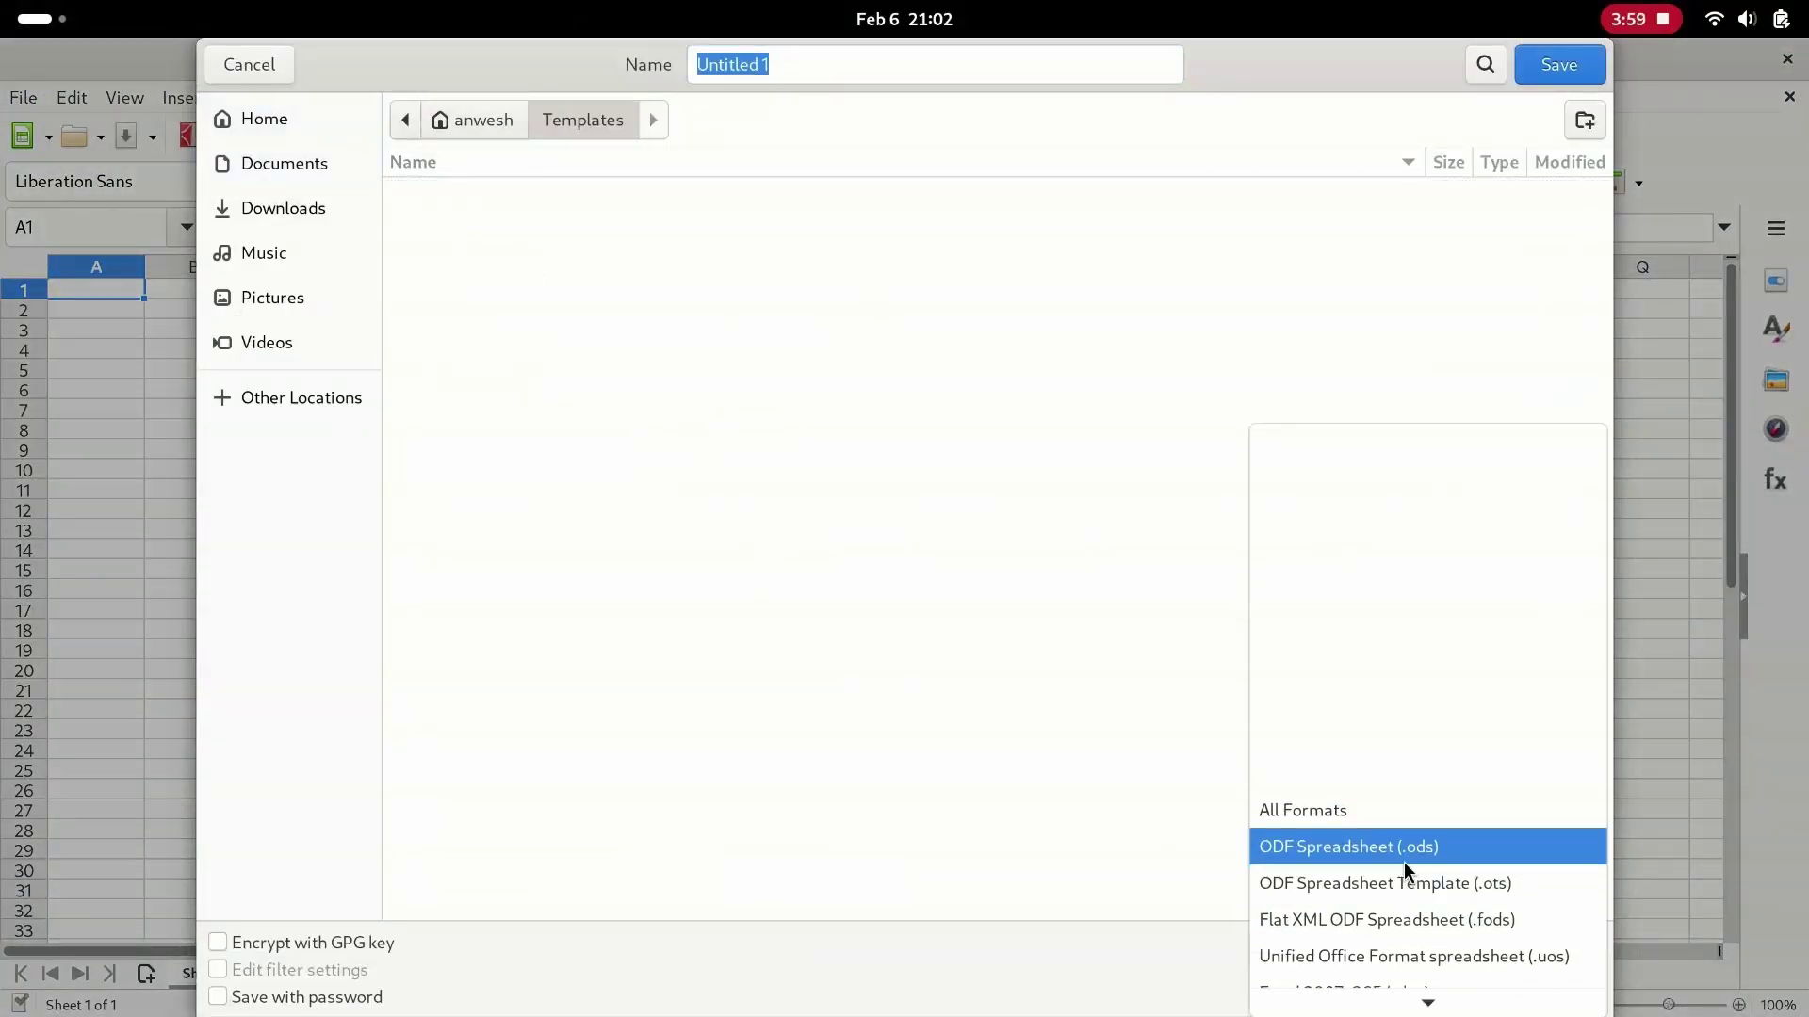
left_click(1461, 797)
type("Excel.xlsx")
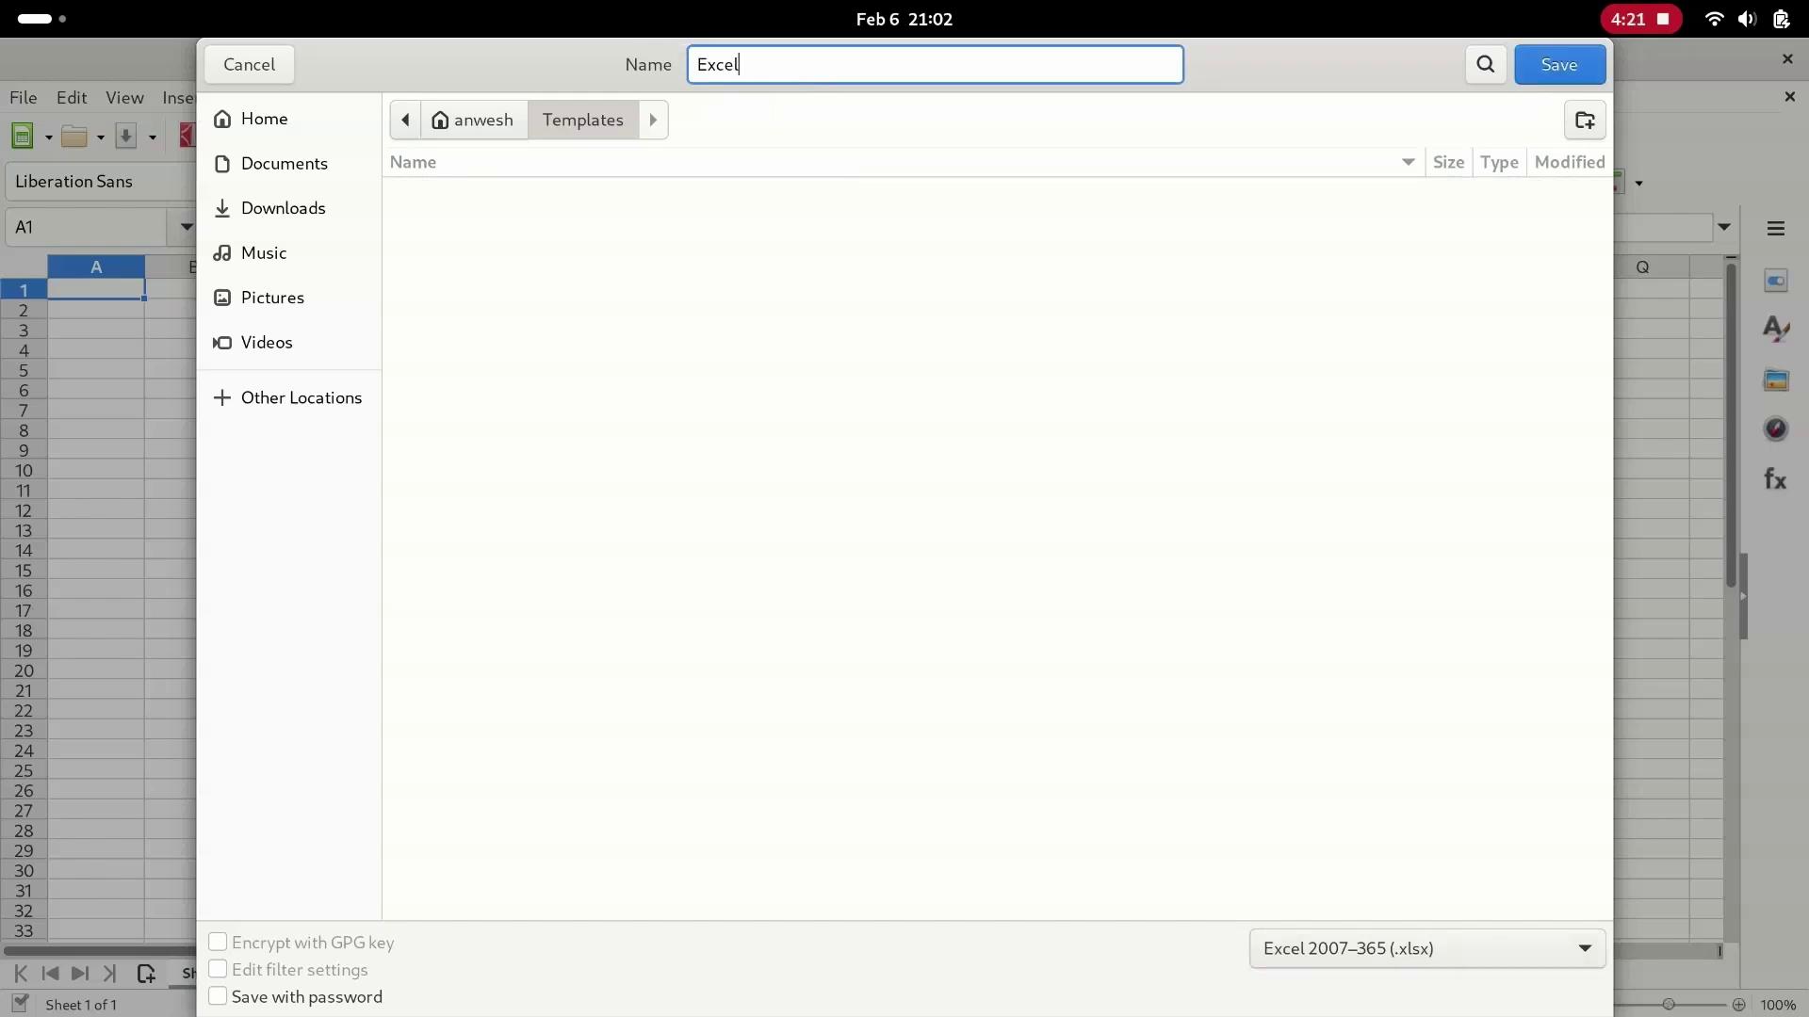
left_click(1530, 61)
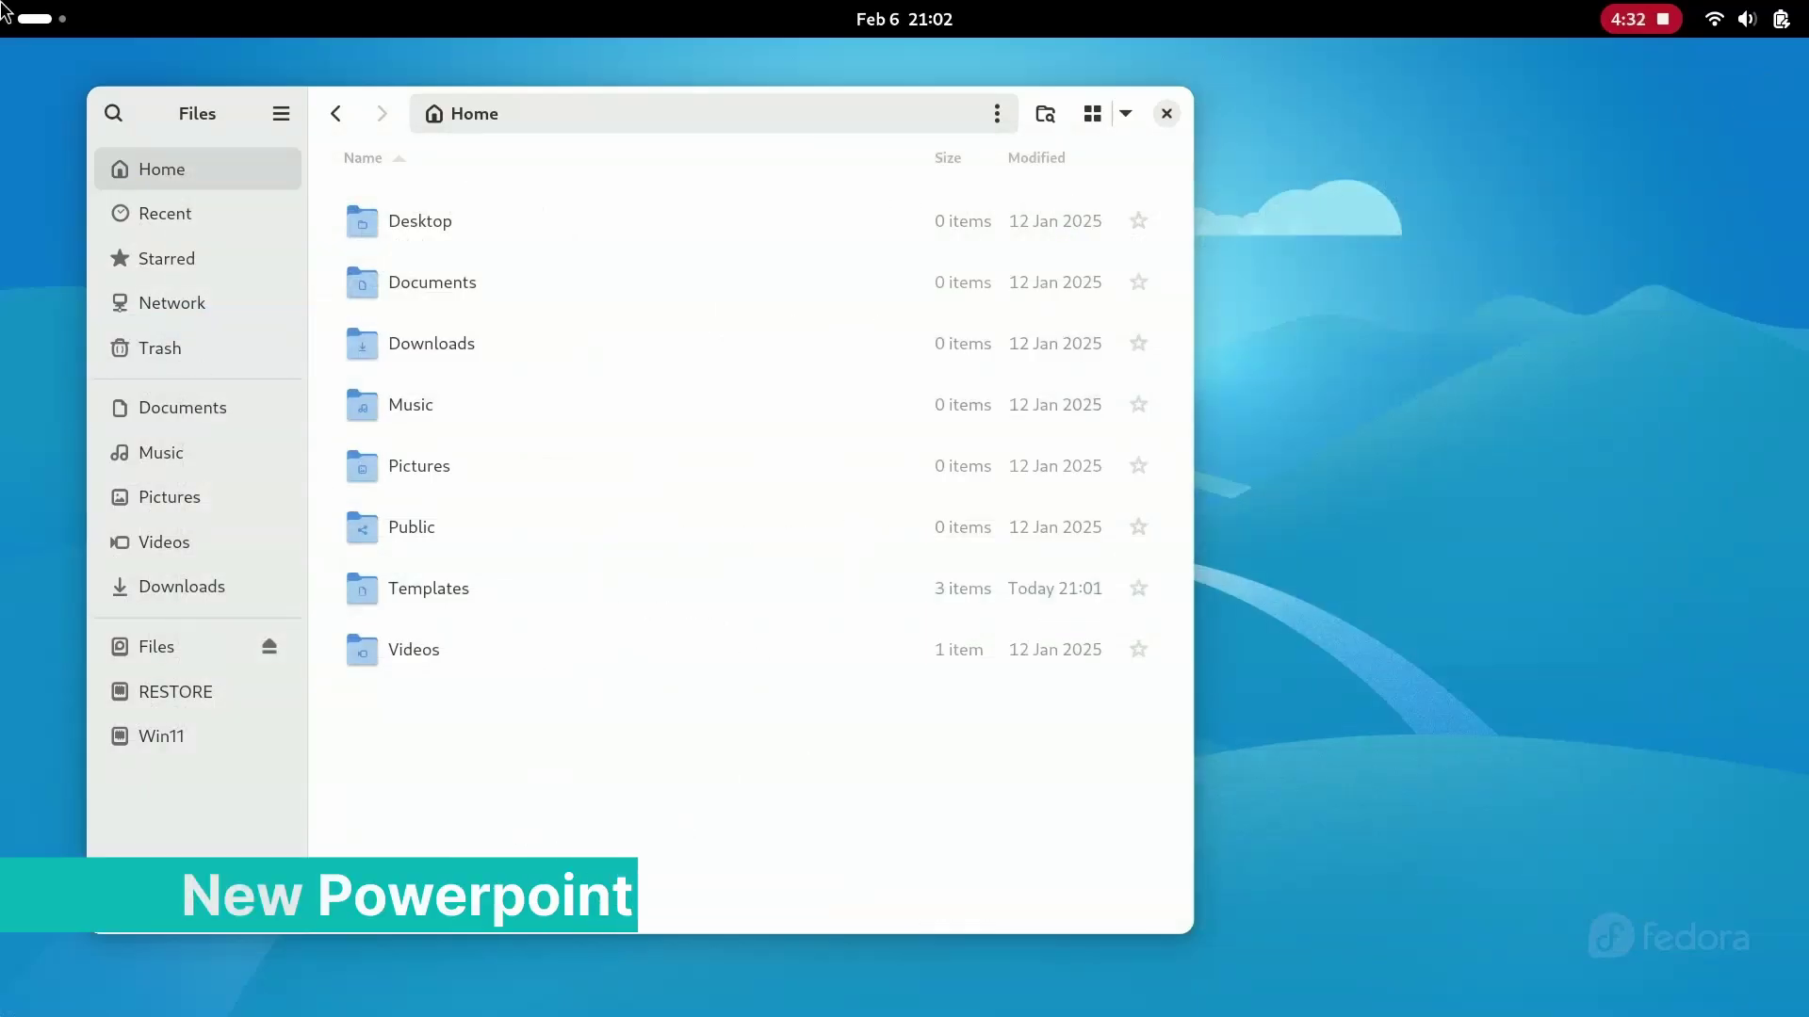
- Save a blank LibreOffice Impress presentation as Powerpoint.pptx in the Templates folder in PowerPoint 2007–365 format
mouse_move(3, 8)
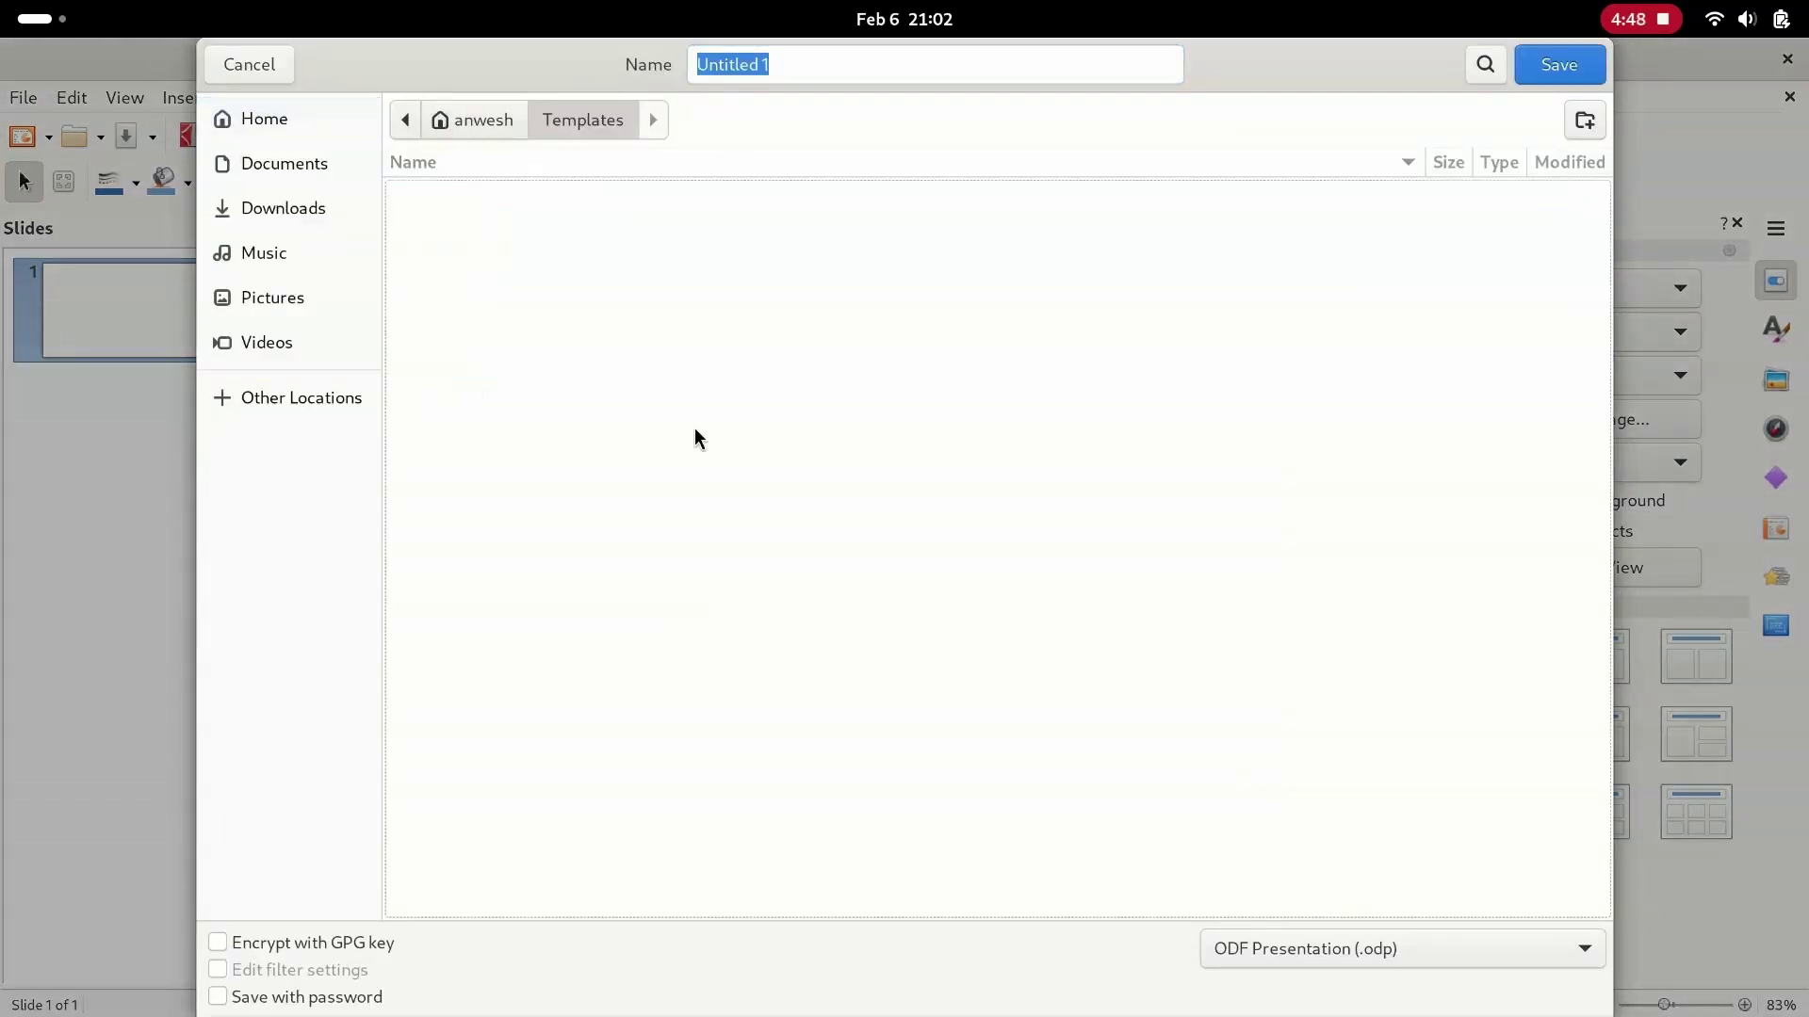
left_click(1413, 948)
scroll(1460, 905, "down", 3)
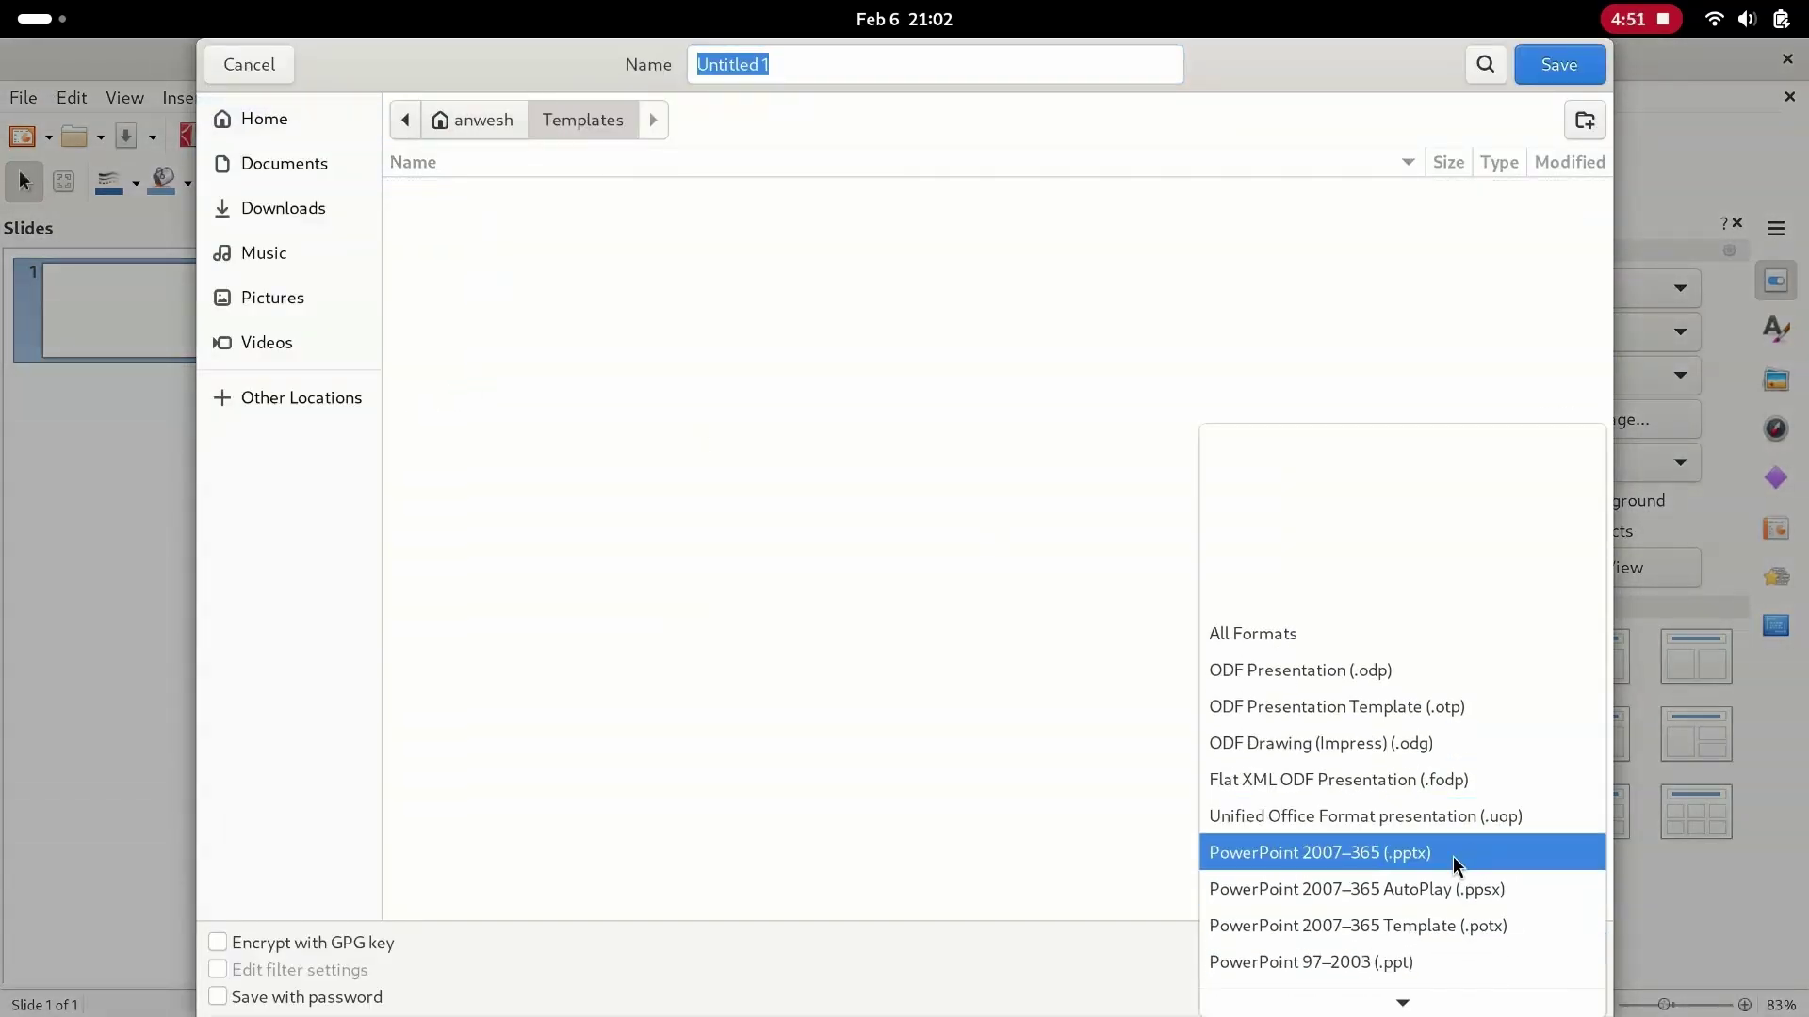
left_click(1456, 857)
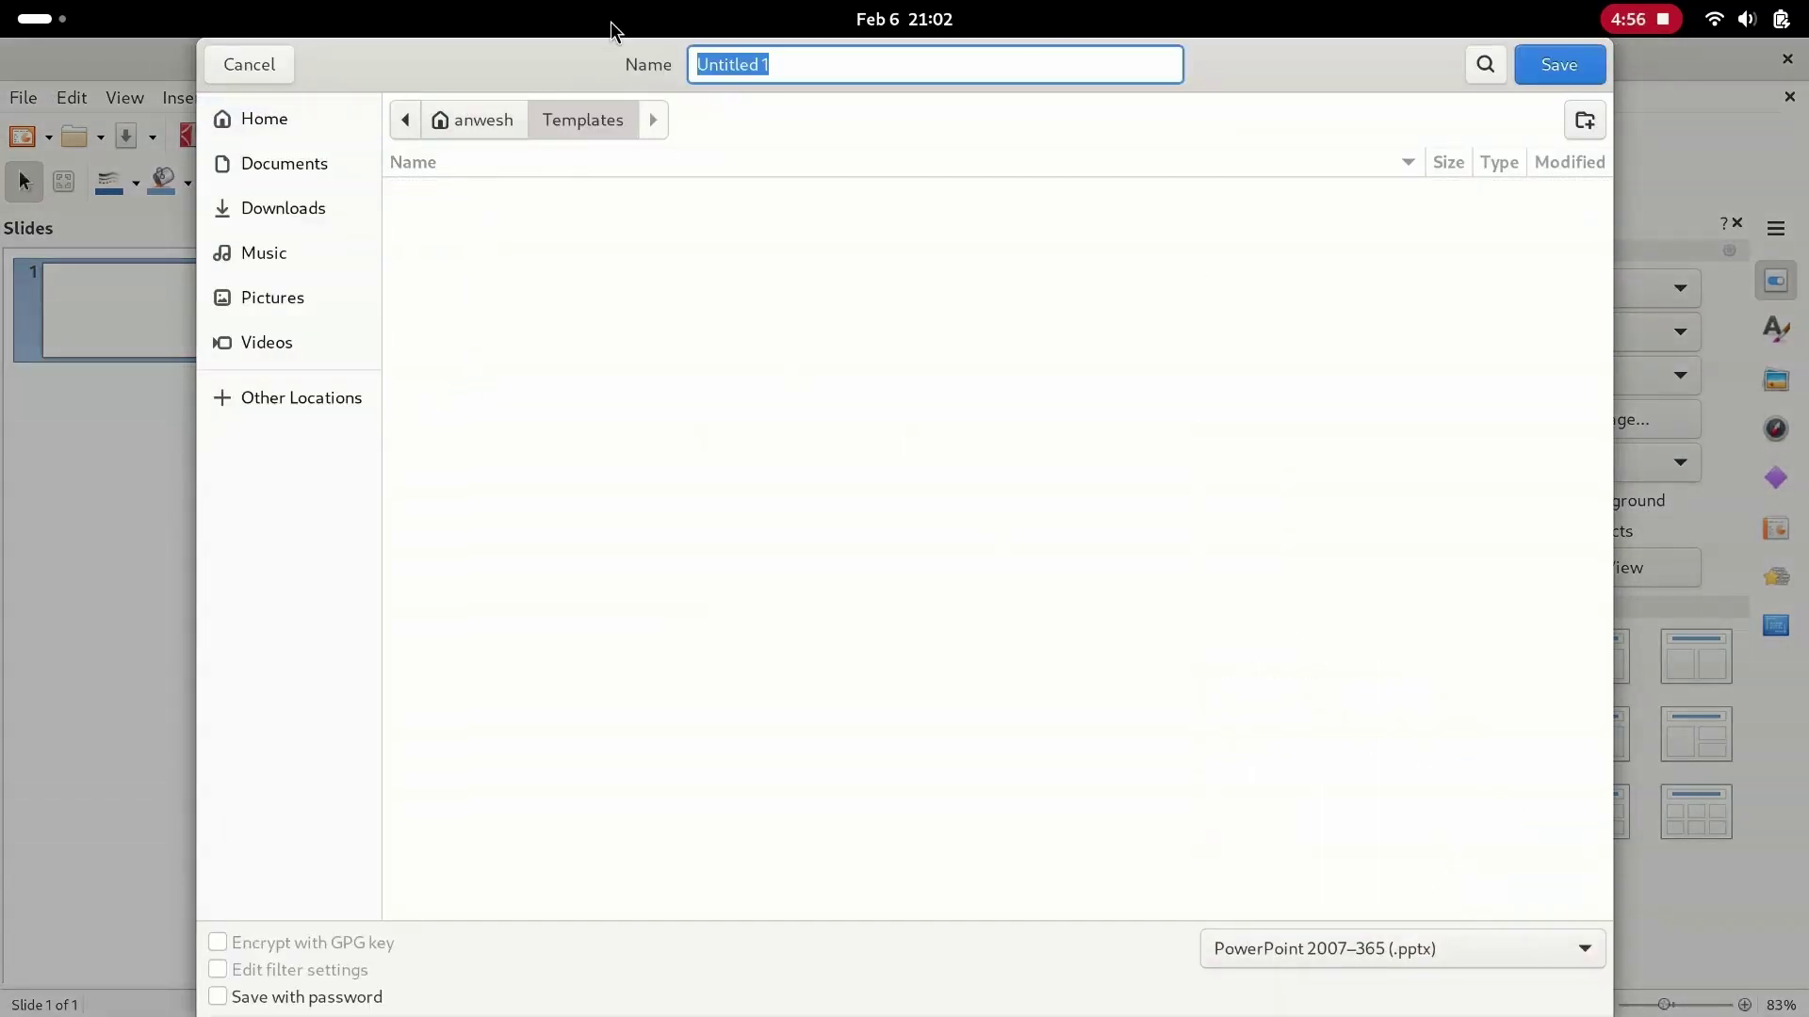
type("Powerpoint.pptx")
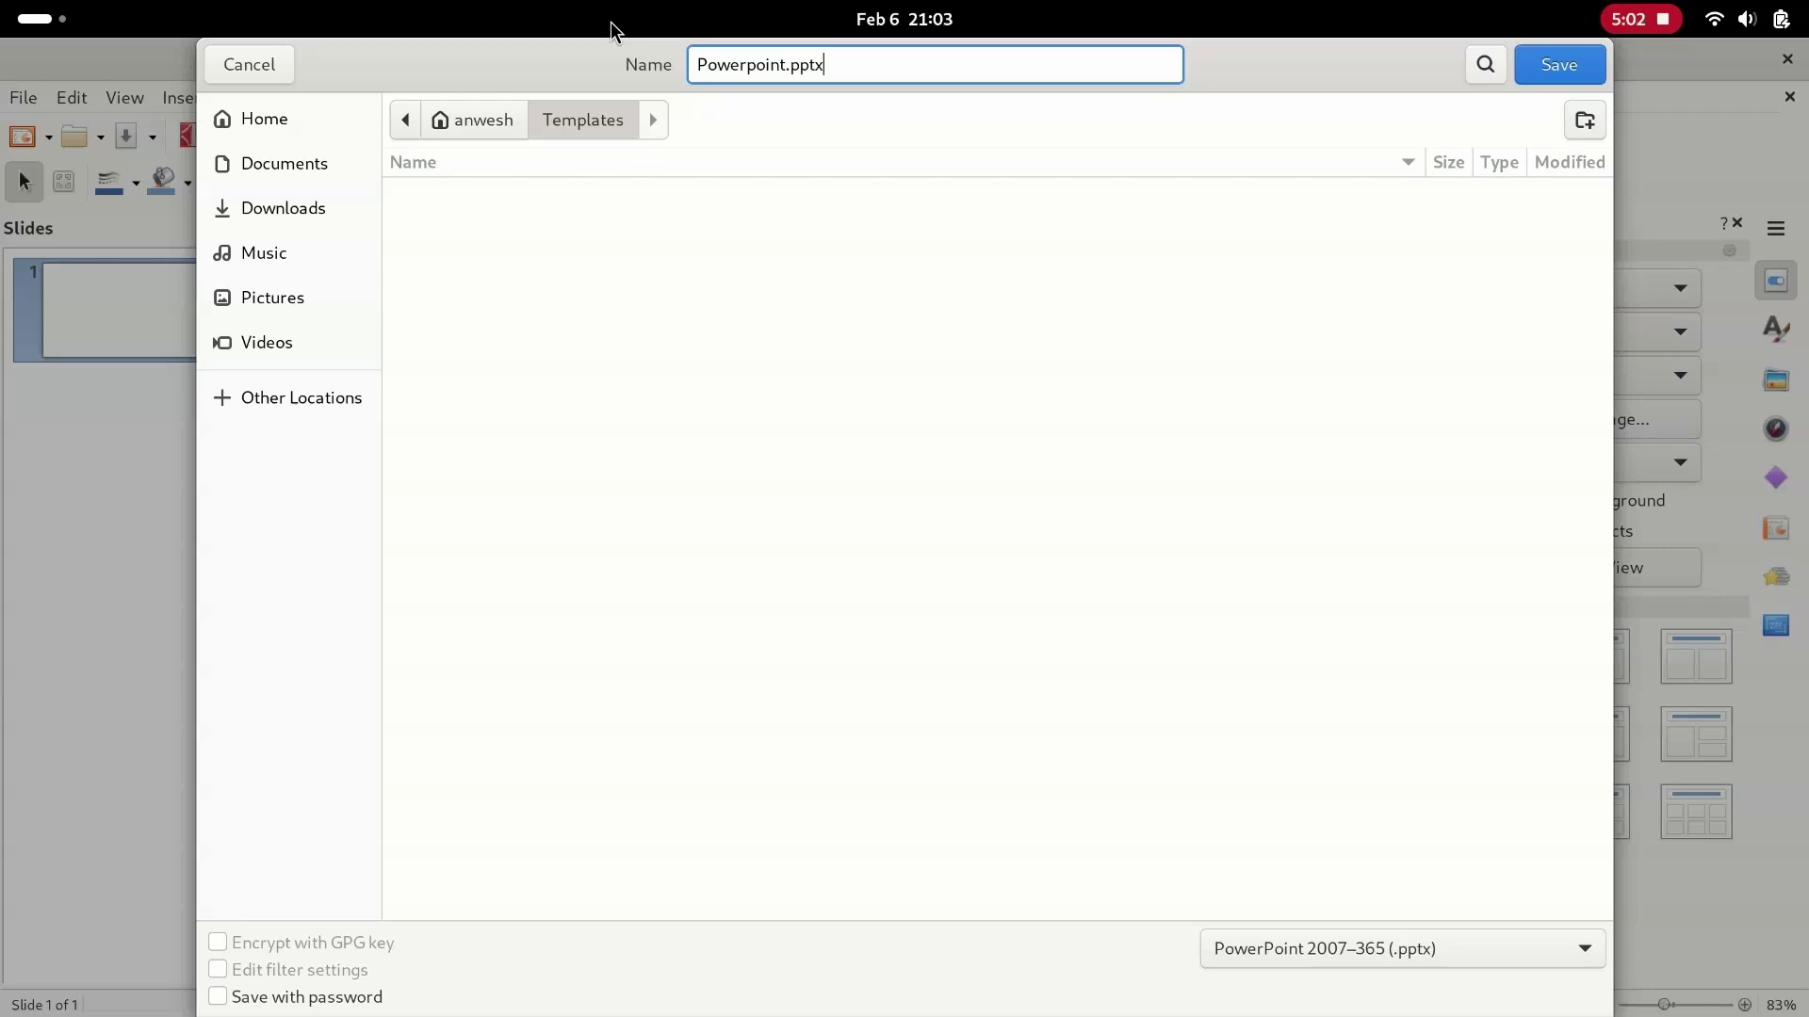
key("Return")
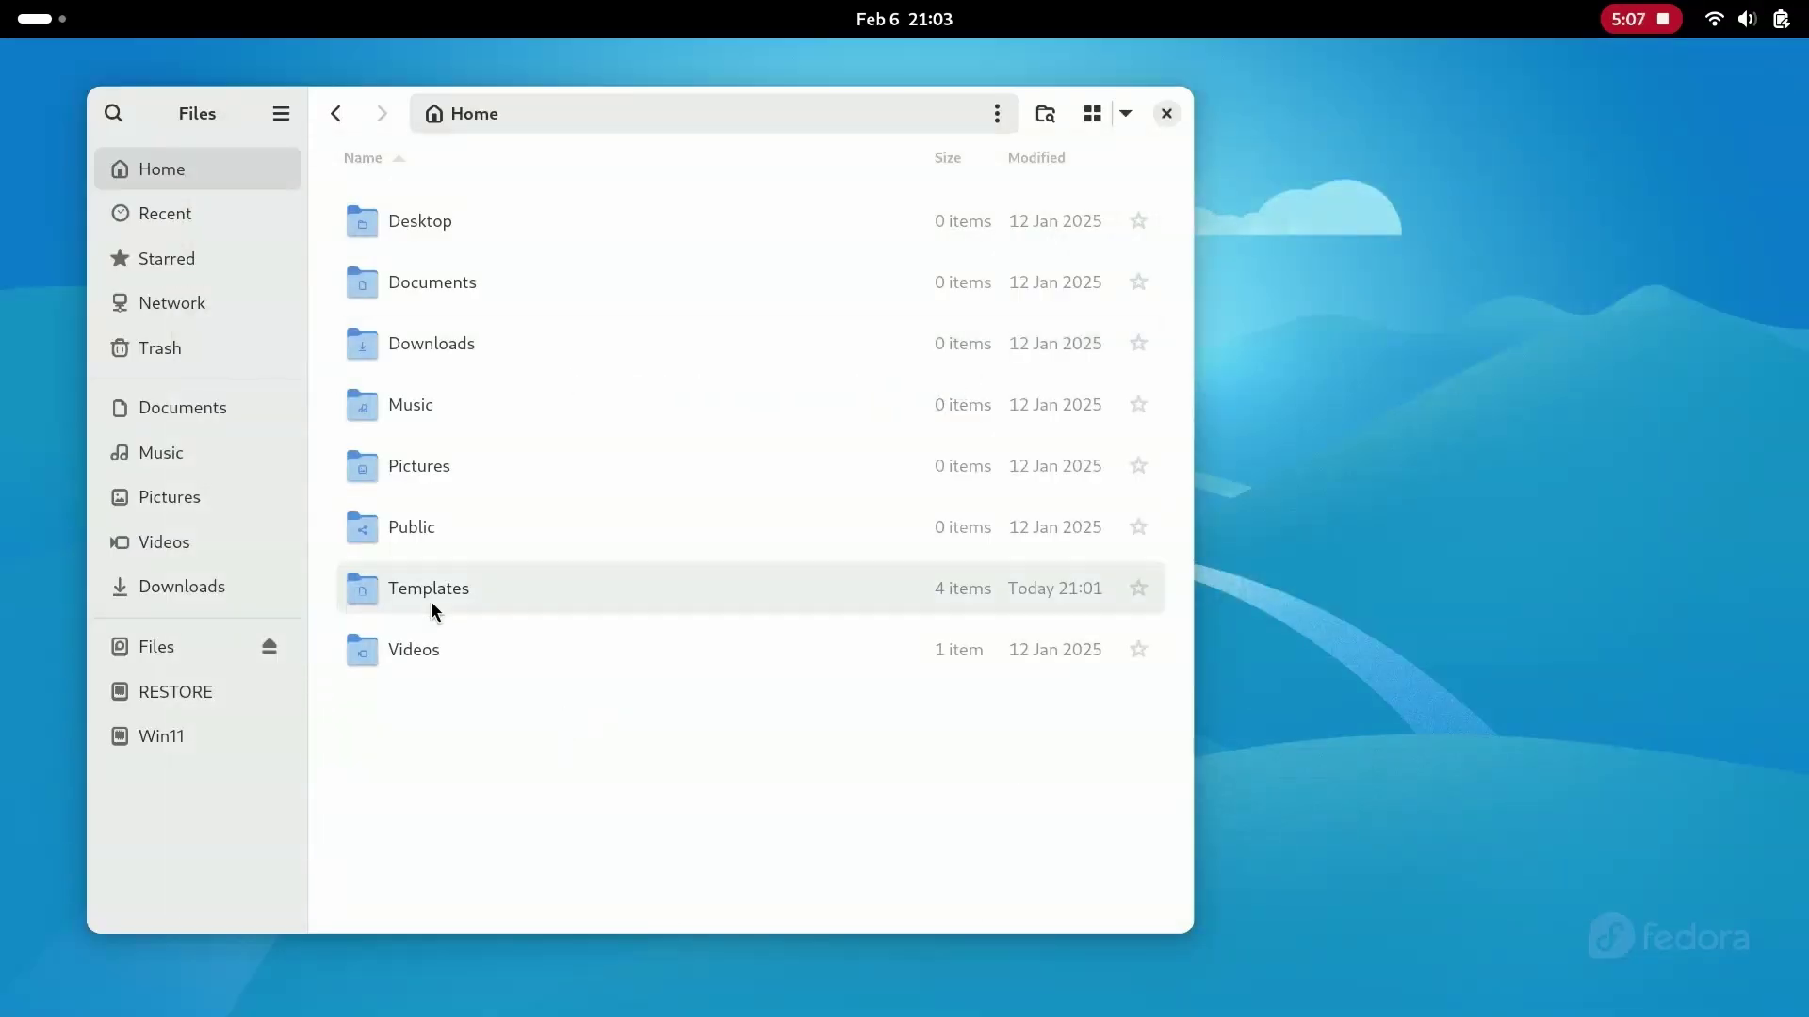
- Check for Powerpoint.pptx in the Templates folder, review Home's New Document options, and close the file manager
double_click(432, 601)
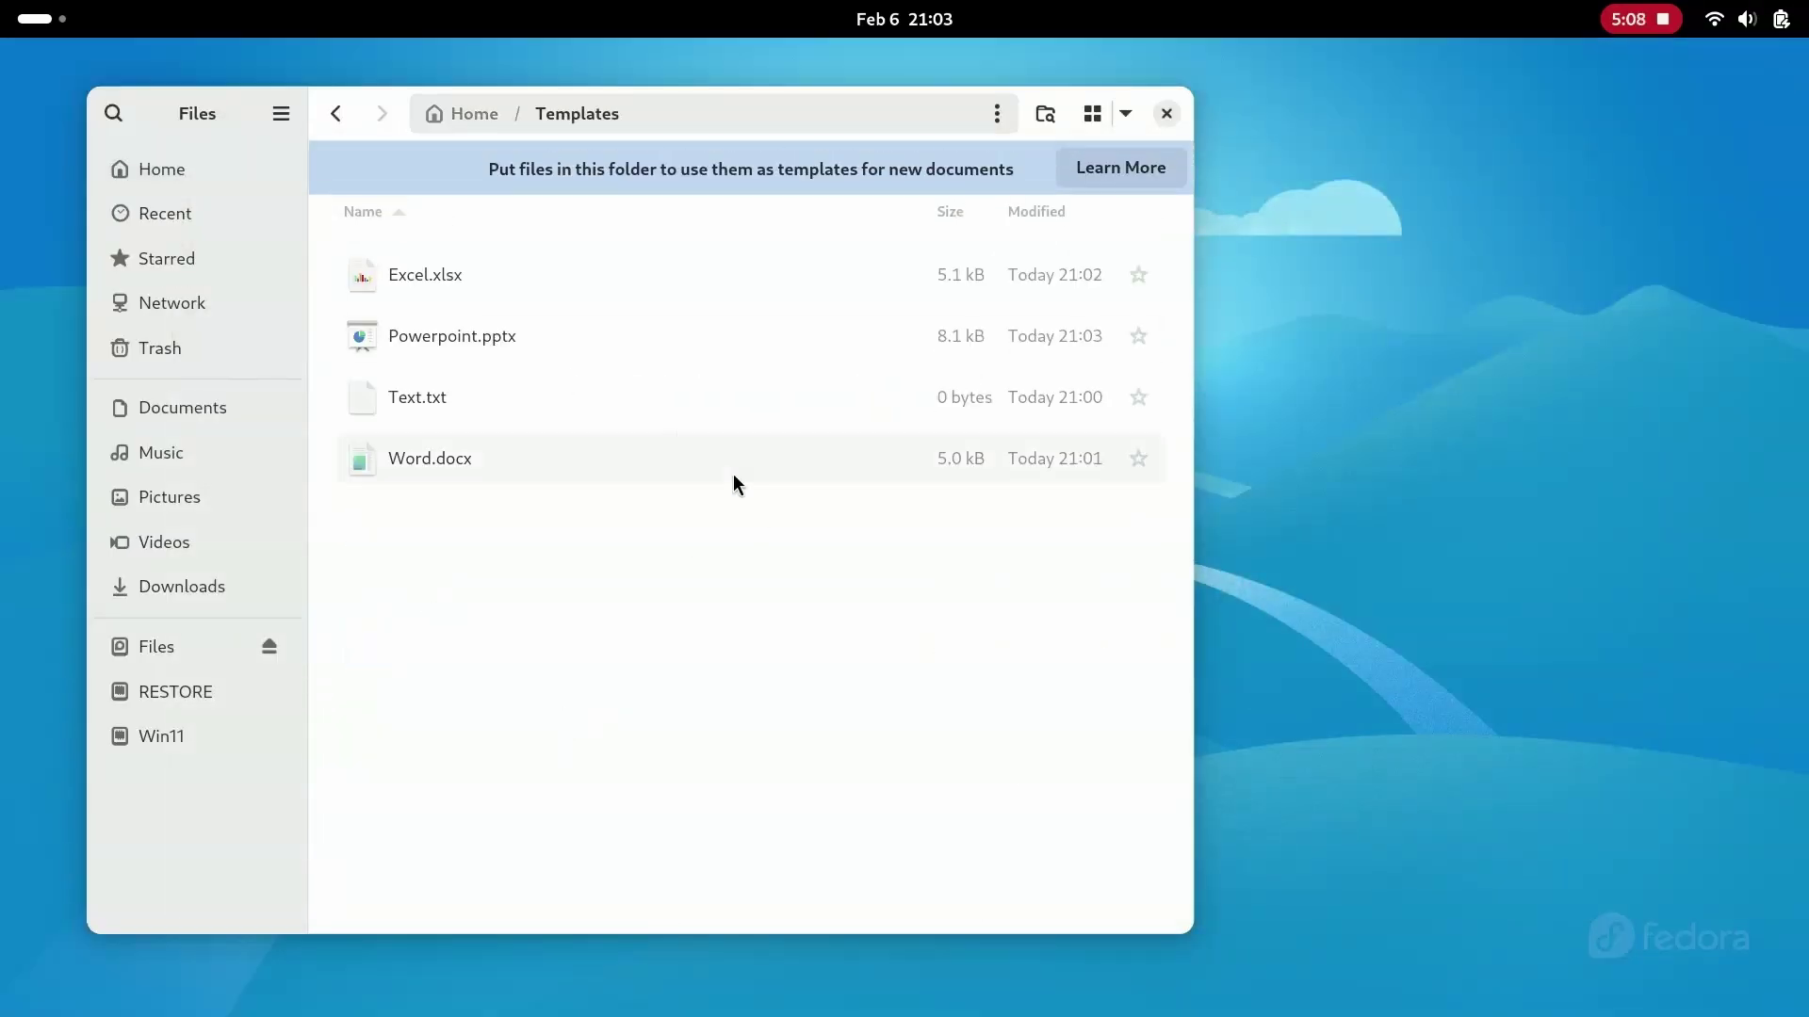
left_click(473, 122)
right_click(533, 730)
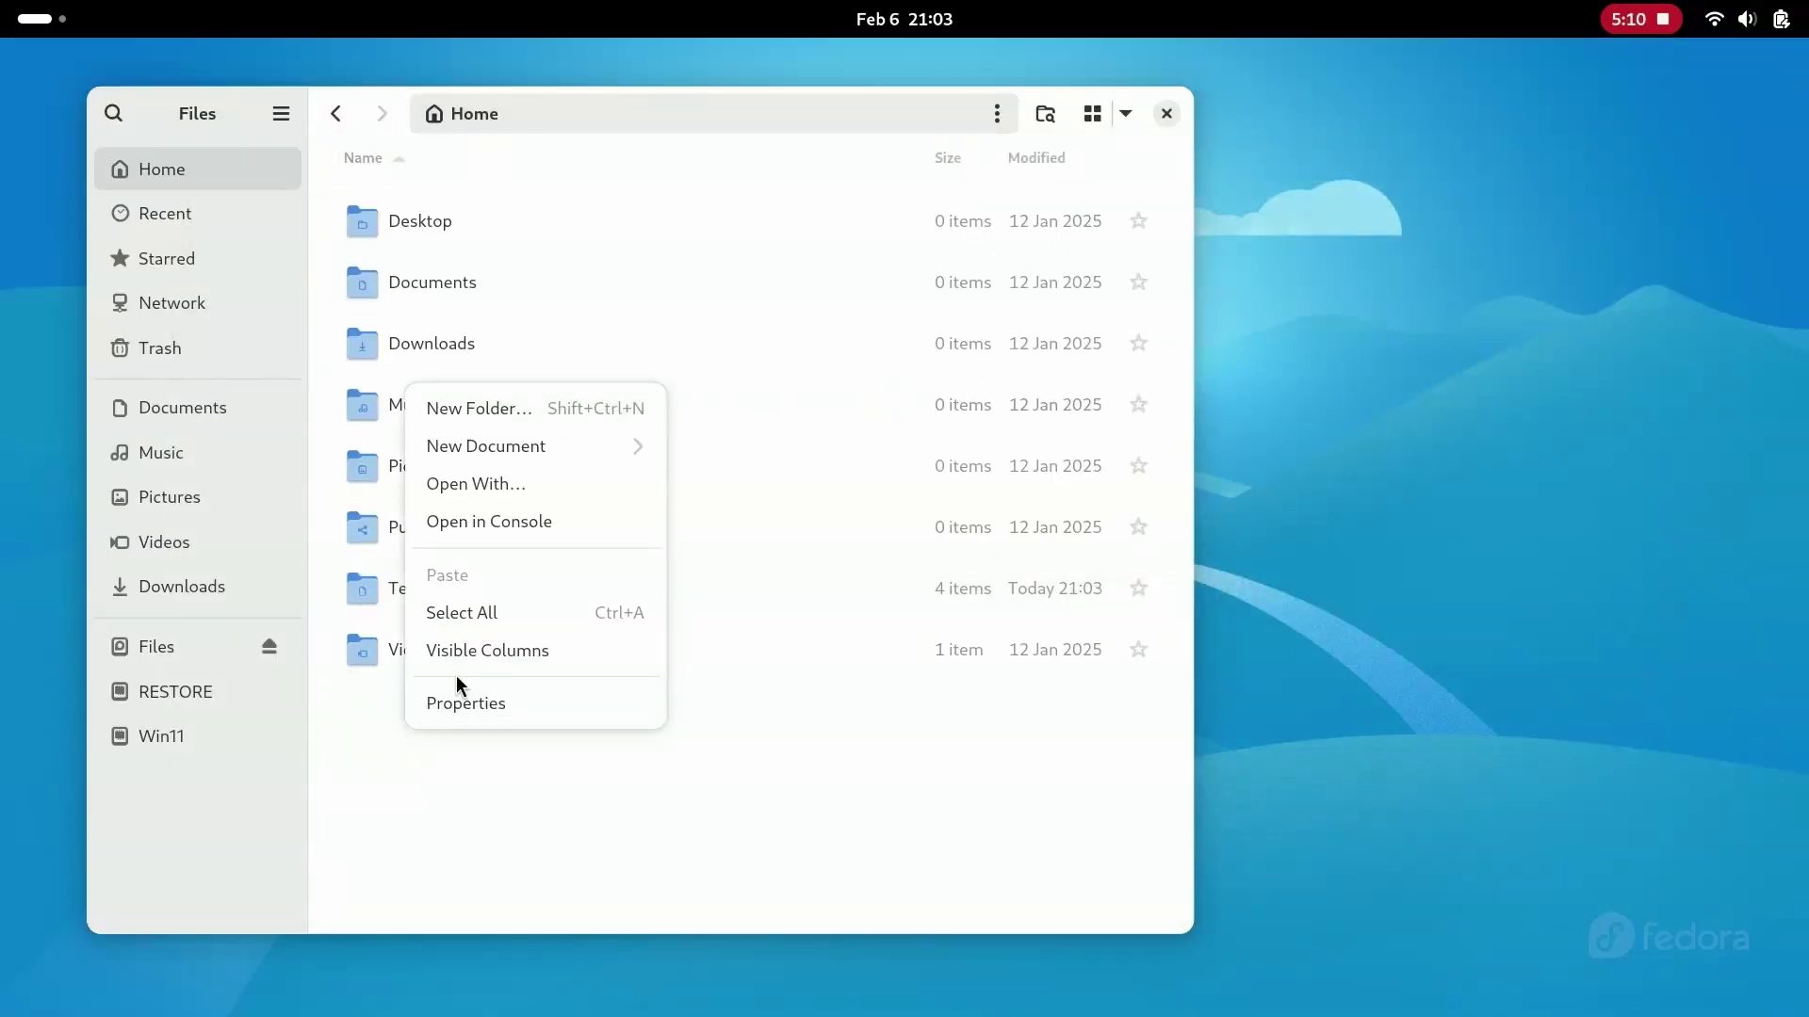
left_click(591, 449)
left_click(1166, 113)
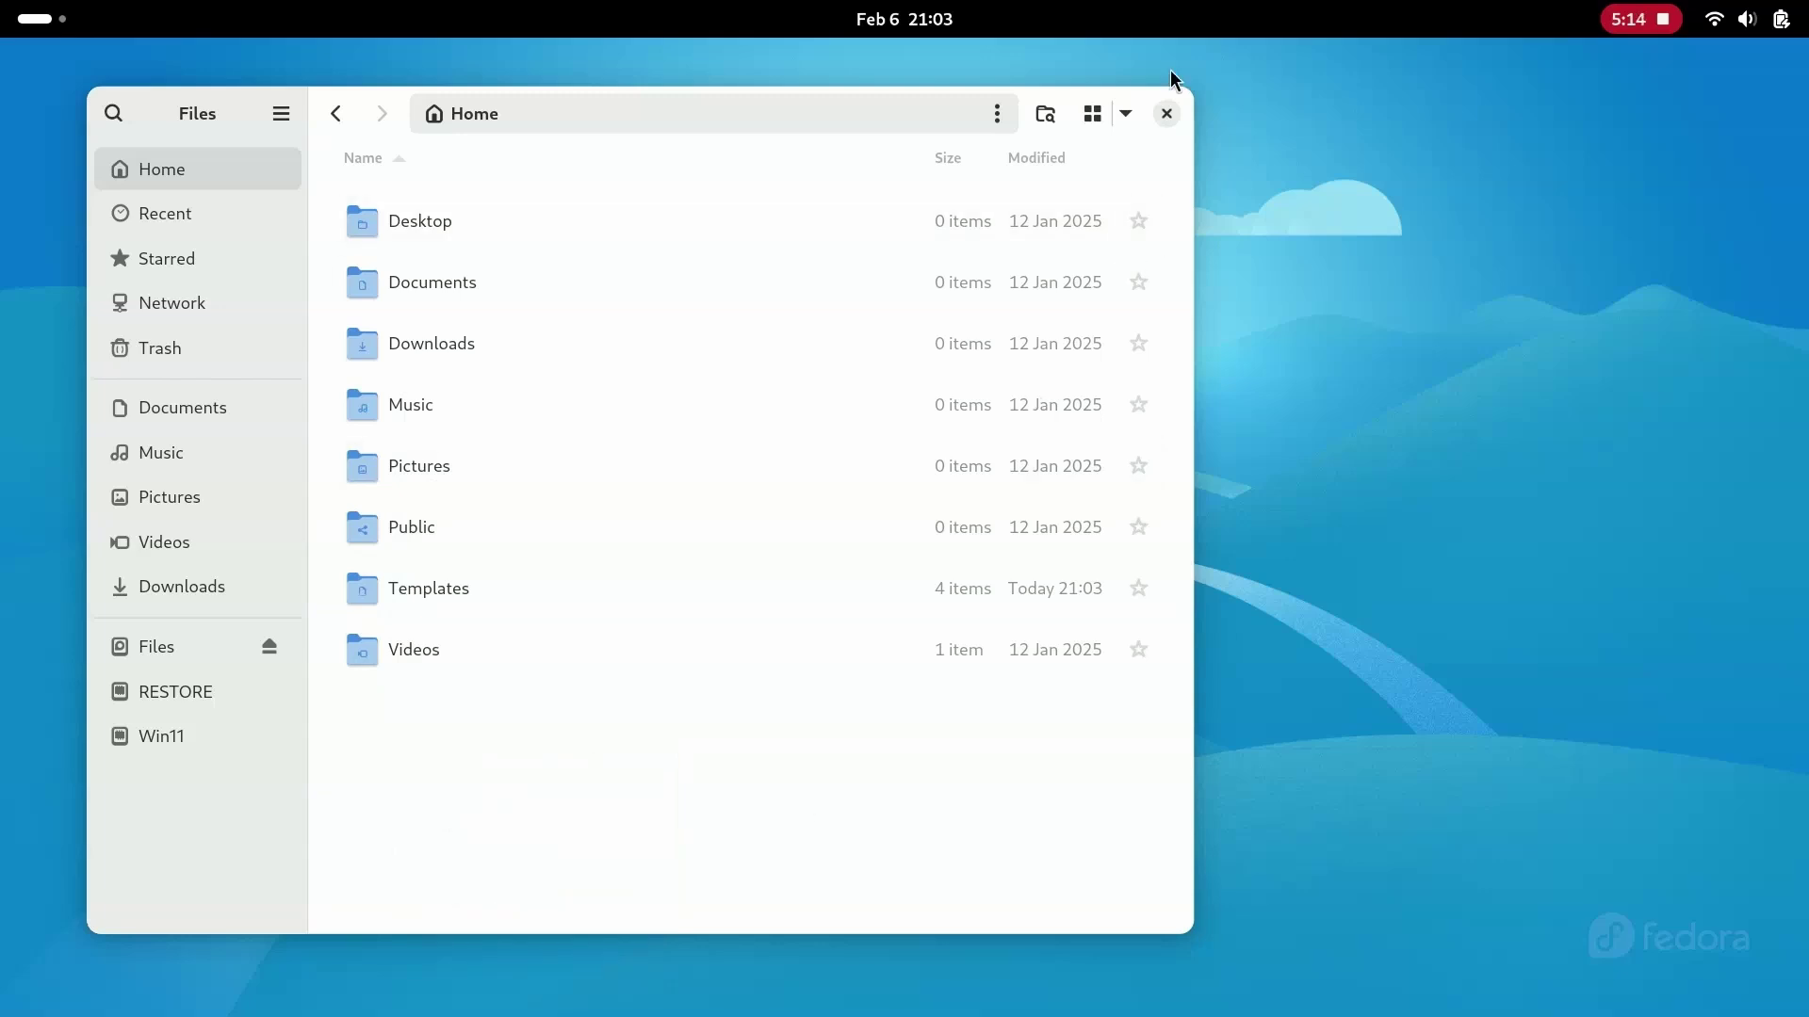
left_click(1166, 113)
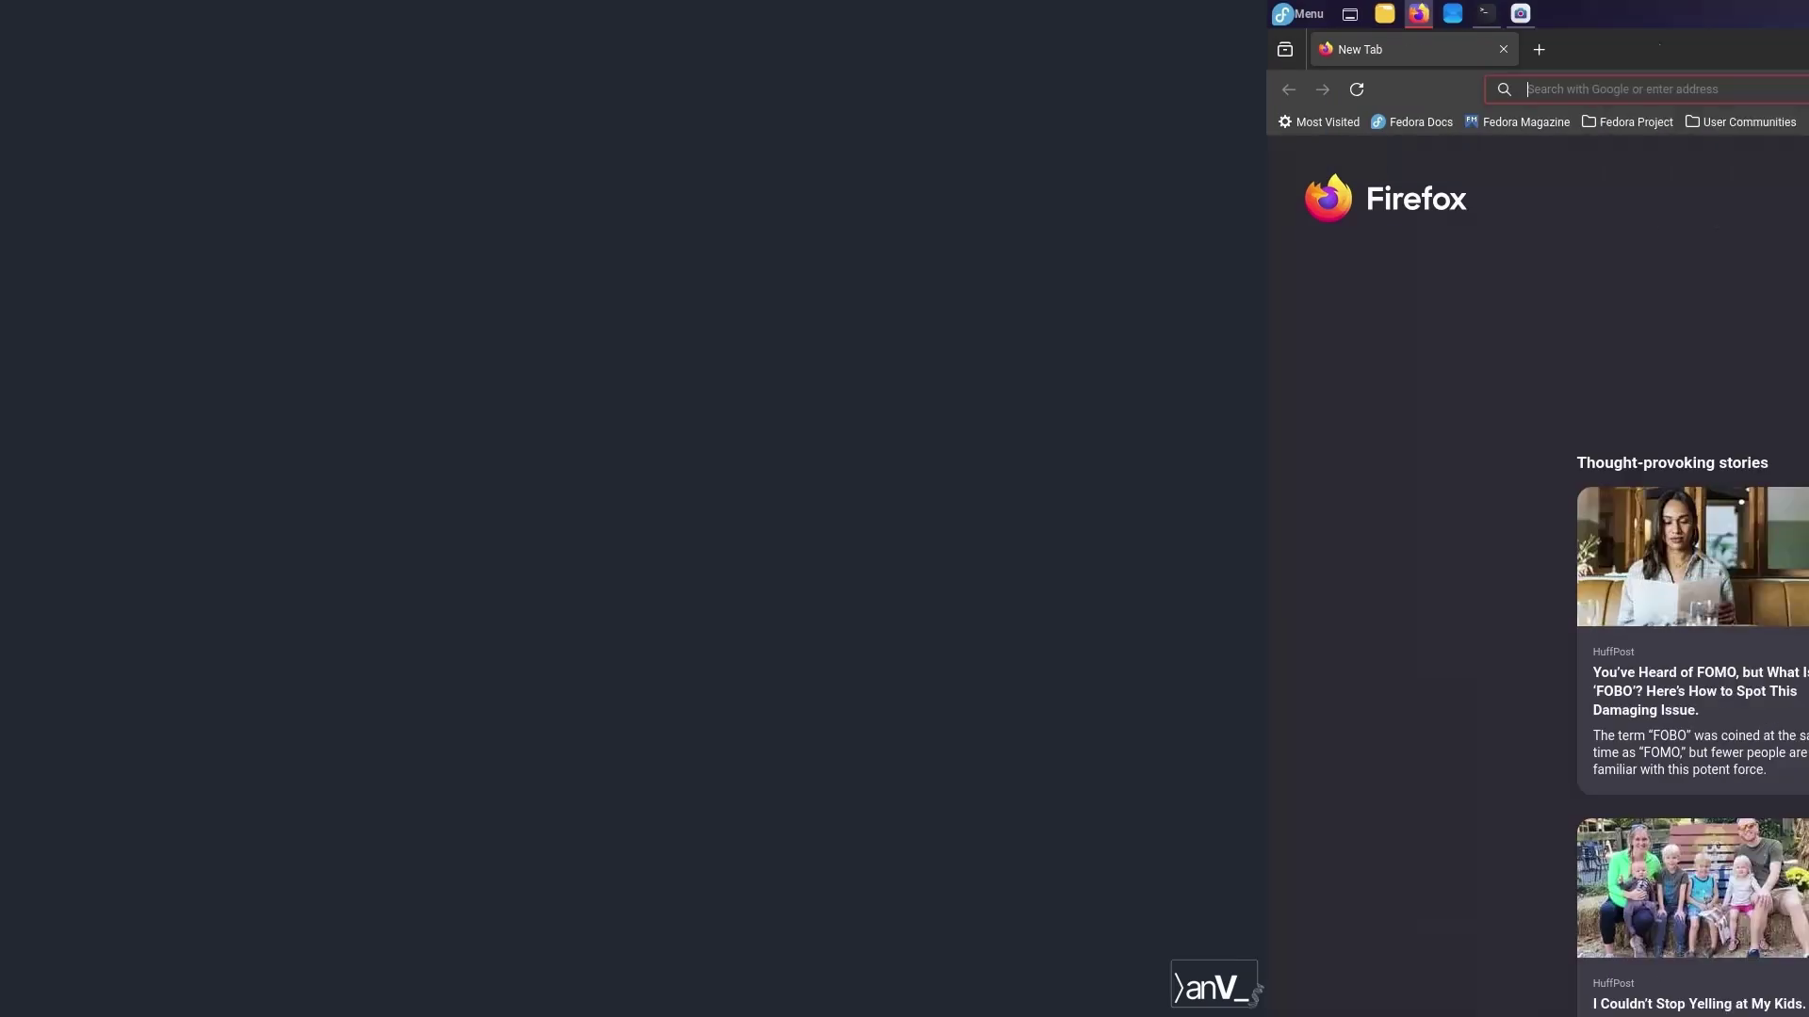
- Search the web in Firefox for rpm fusion nvidia and open RPM Fusion's Howto/NVIDIA page at the driver installation section
type("rpm fus")
type("ion nvidia")
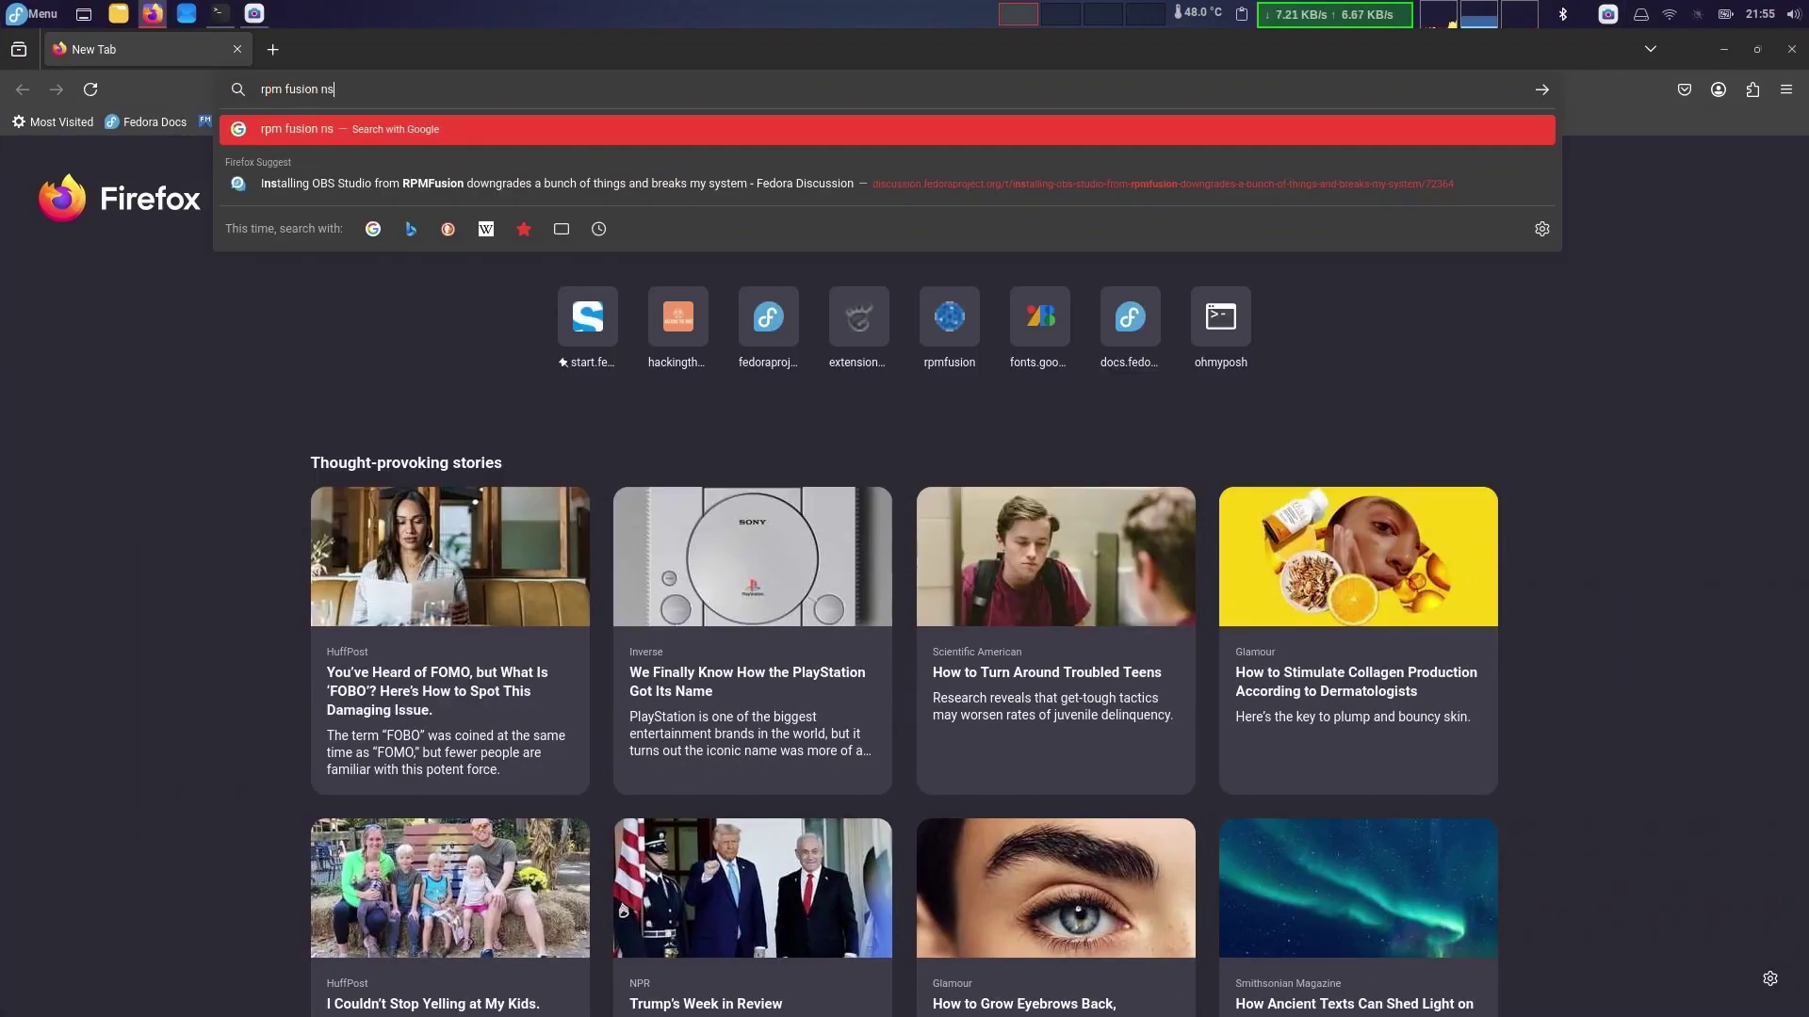
key("Return")
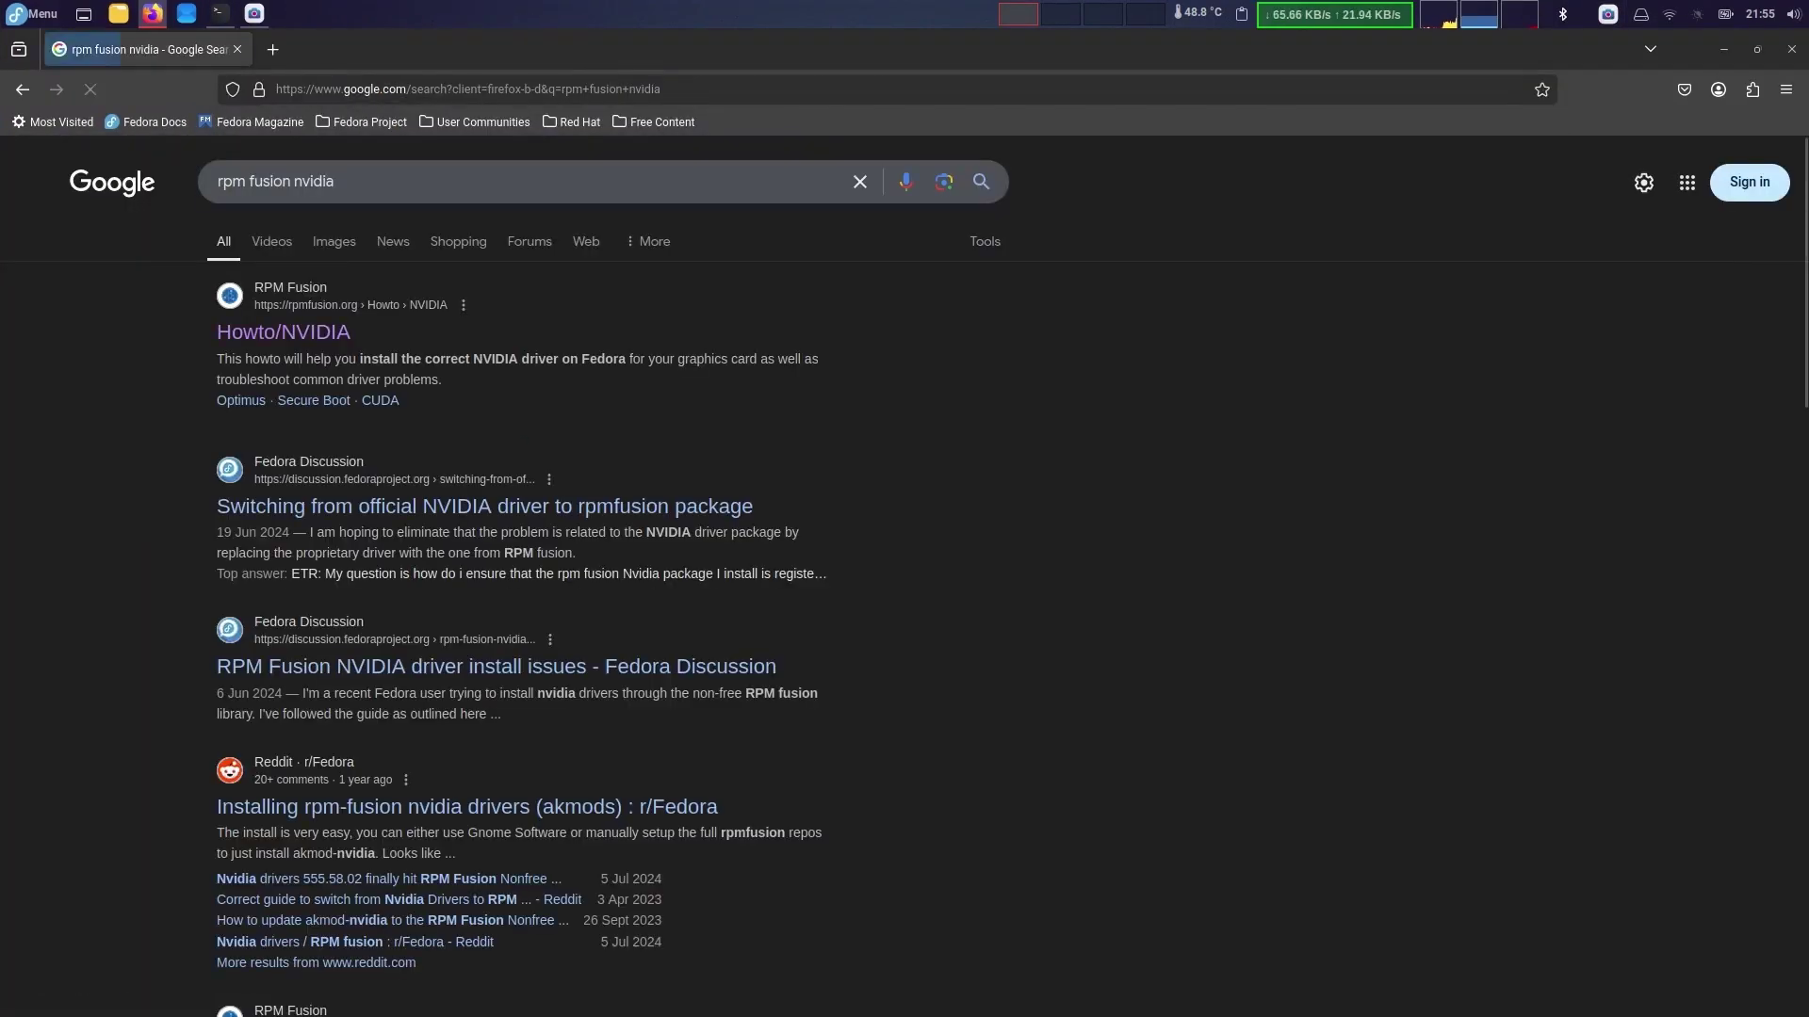
left_click(274, 348)
scroll(693, 400, "down", 4)
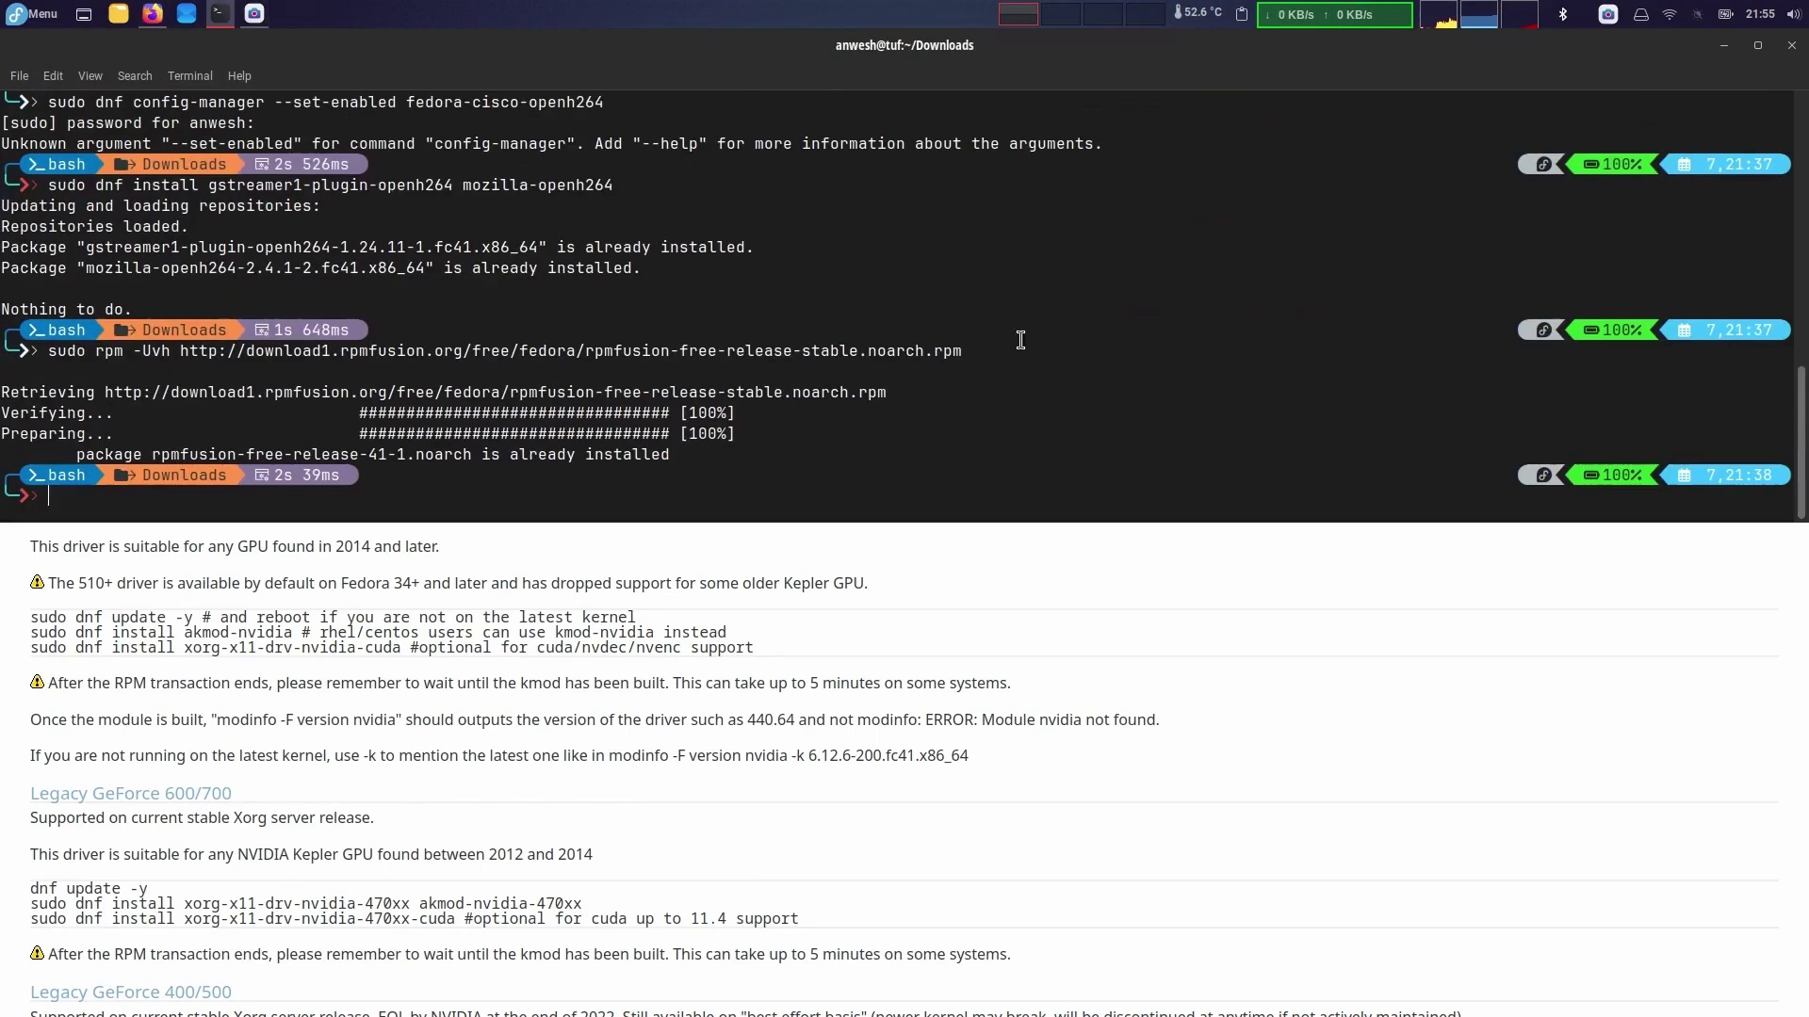
- Switch to the terminal, run lspci | grep -e VGA, and highlight the NVIDIA controller's model
left_click(220, 13)
type("lspci ")
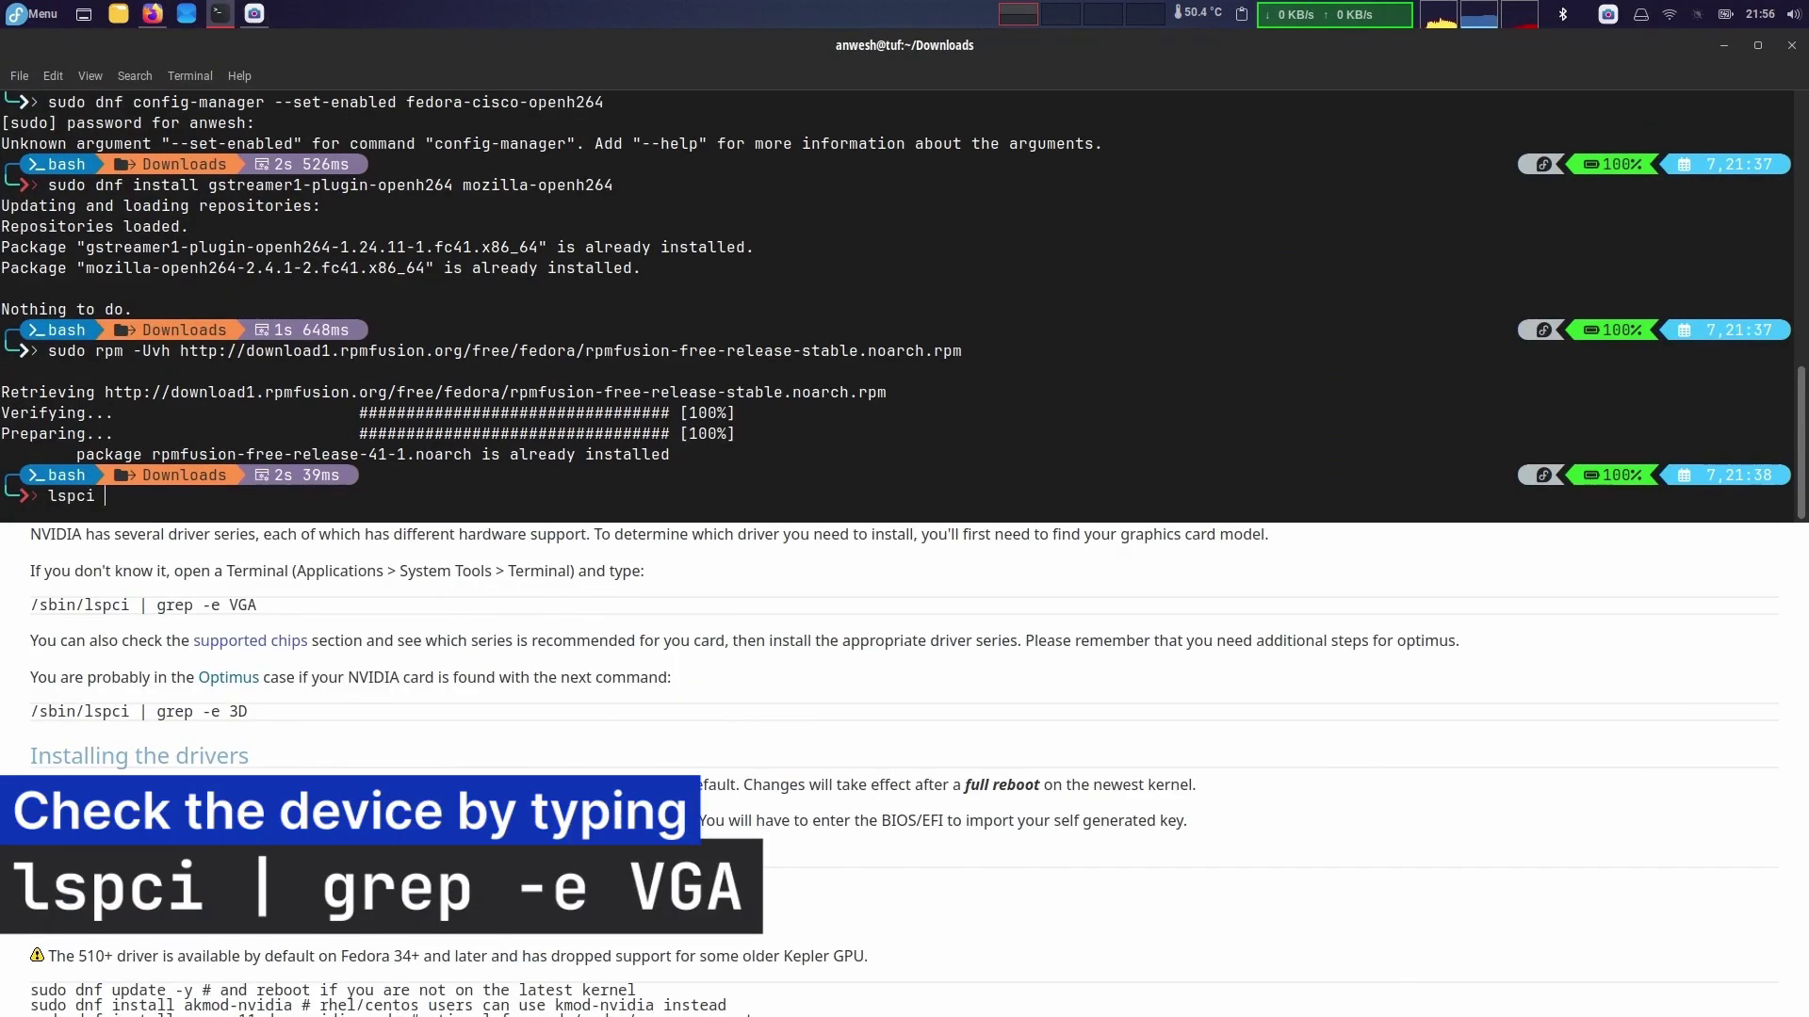
type("| grep -e")
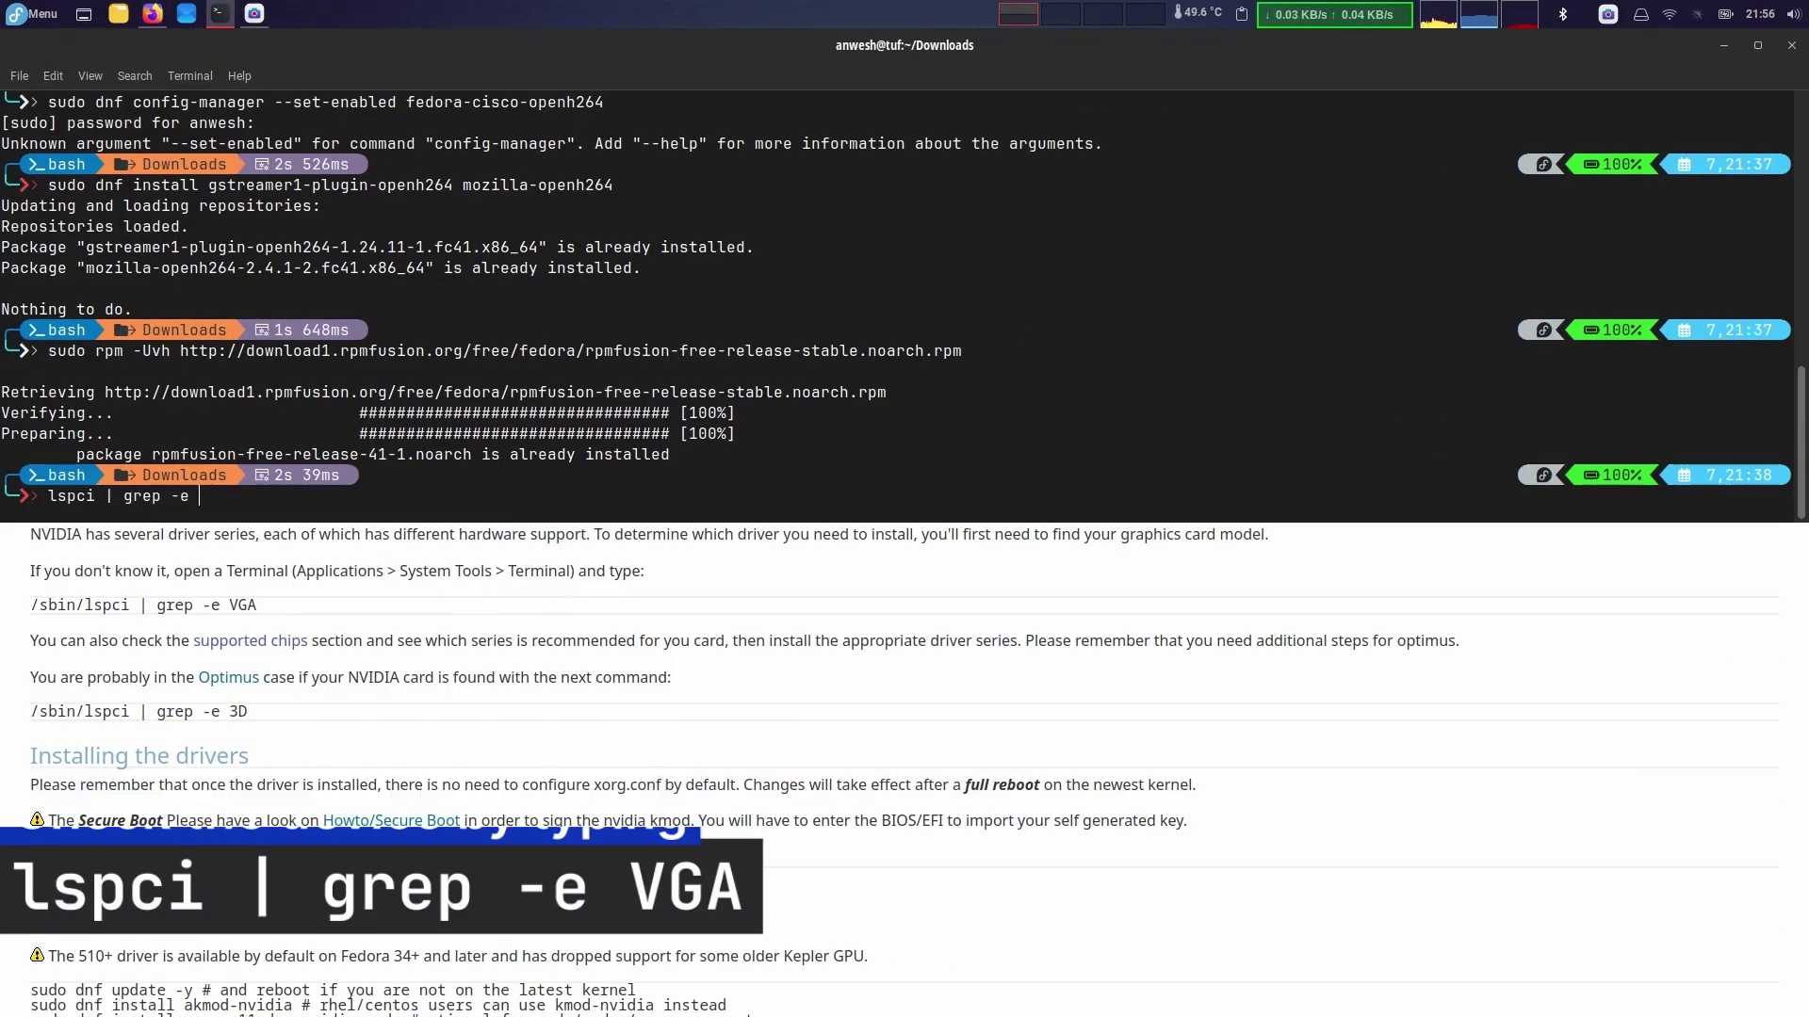
type(" VGA")
key("Return")
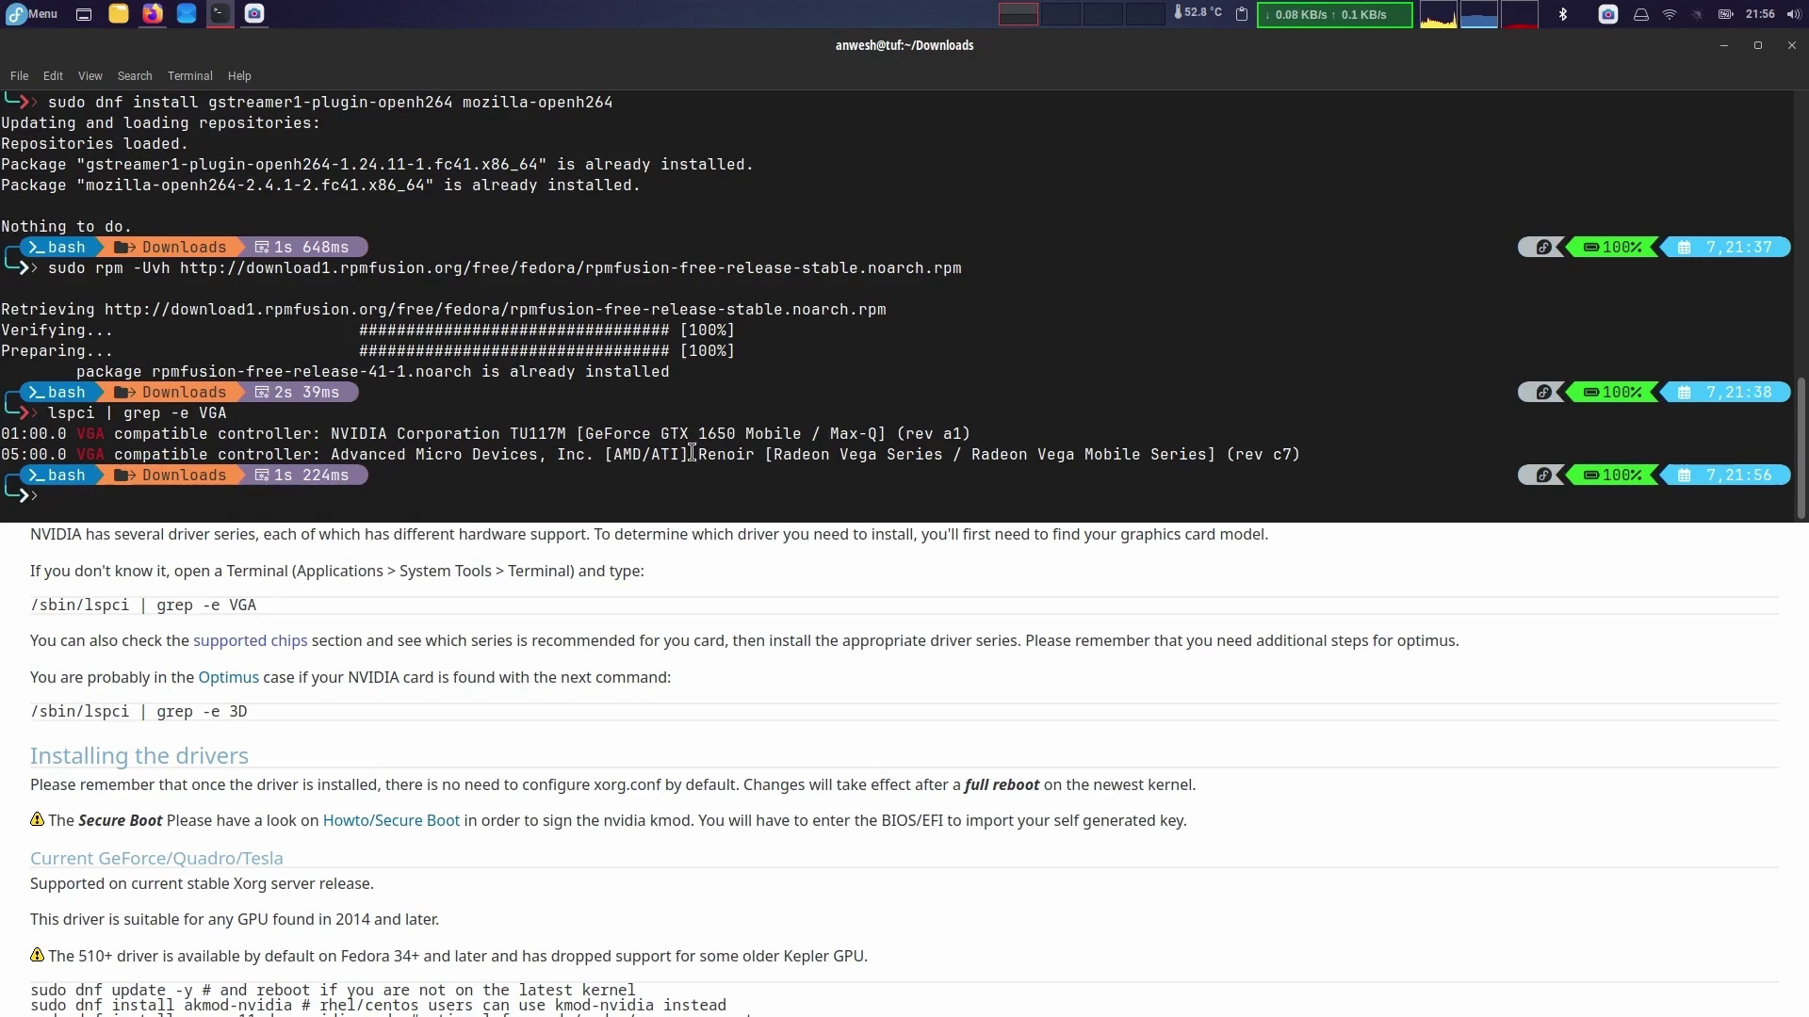
left_click_drag(333, 434, 971, 433)
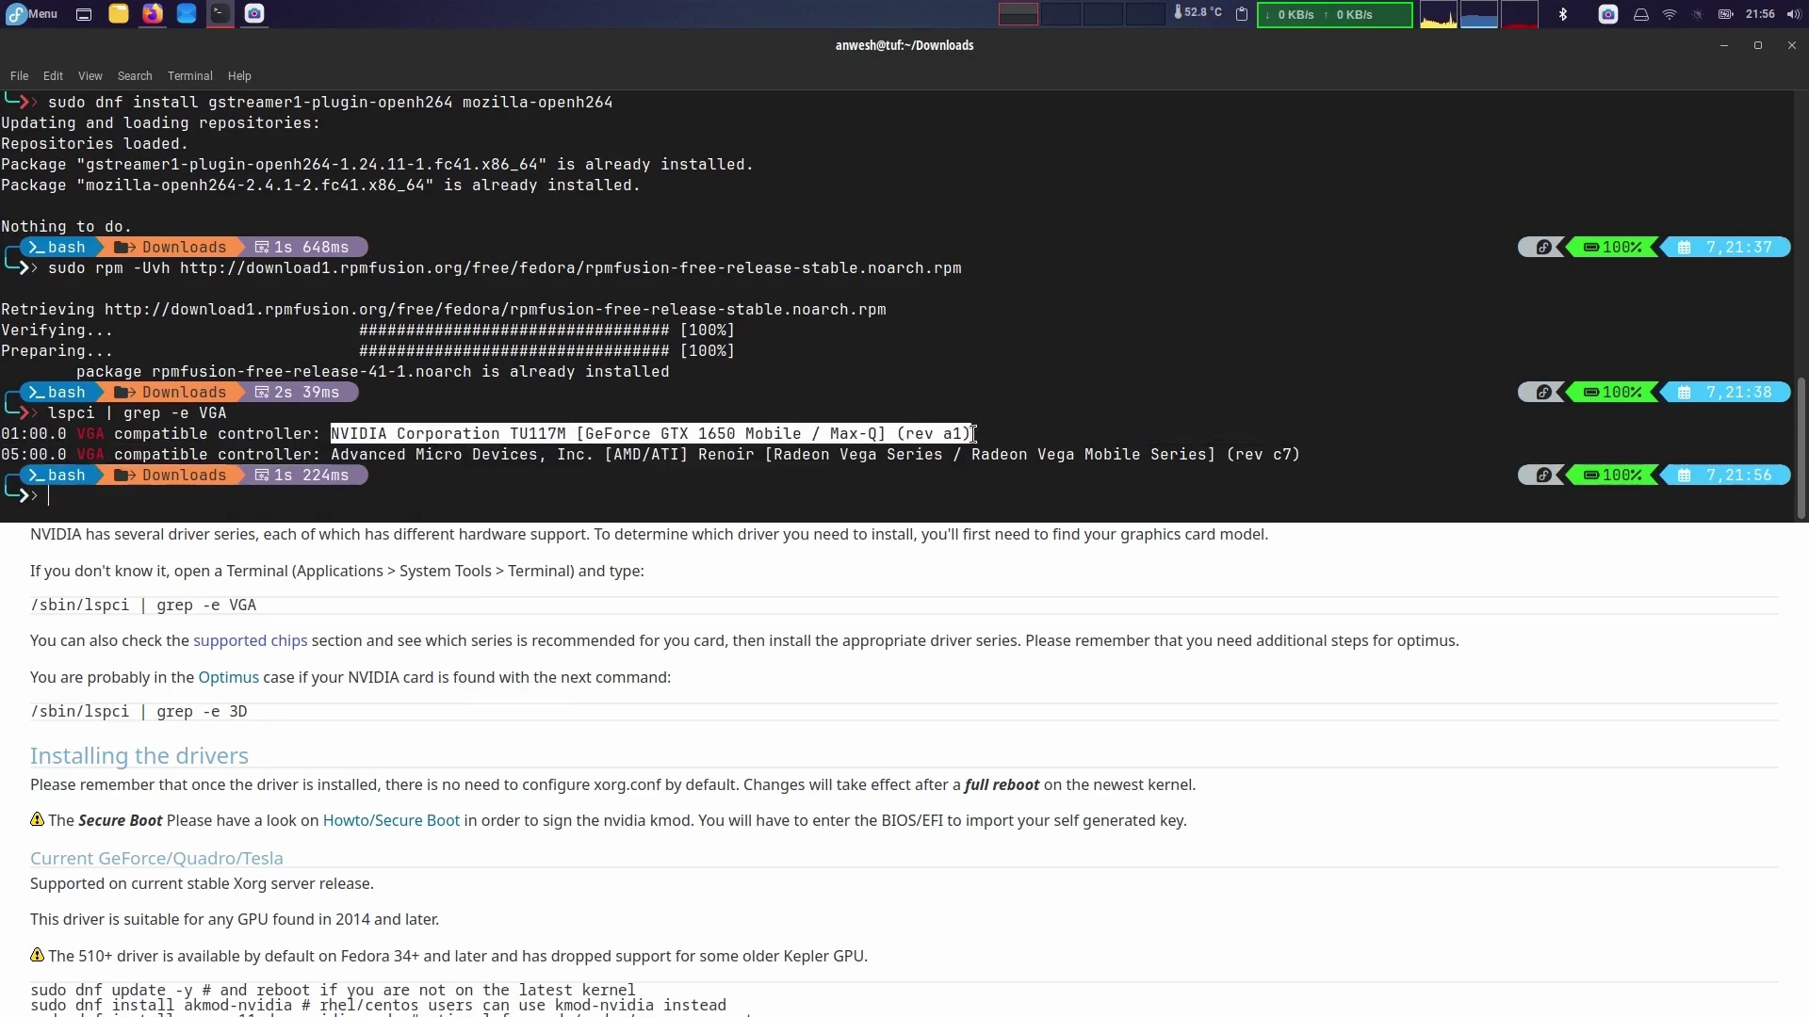
- Install the NVIDIA driver with sudo dnf install akmod-nvidia, entering the account password and accepting the transaction
scroll(35, 664, "down", 4)
type("sudo dnf install akmod-nvidia")
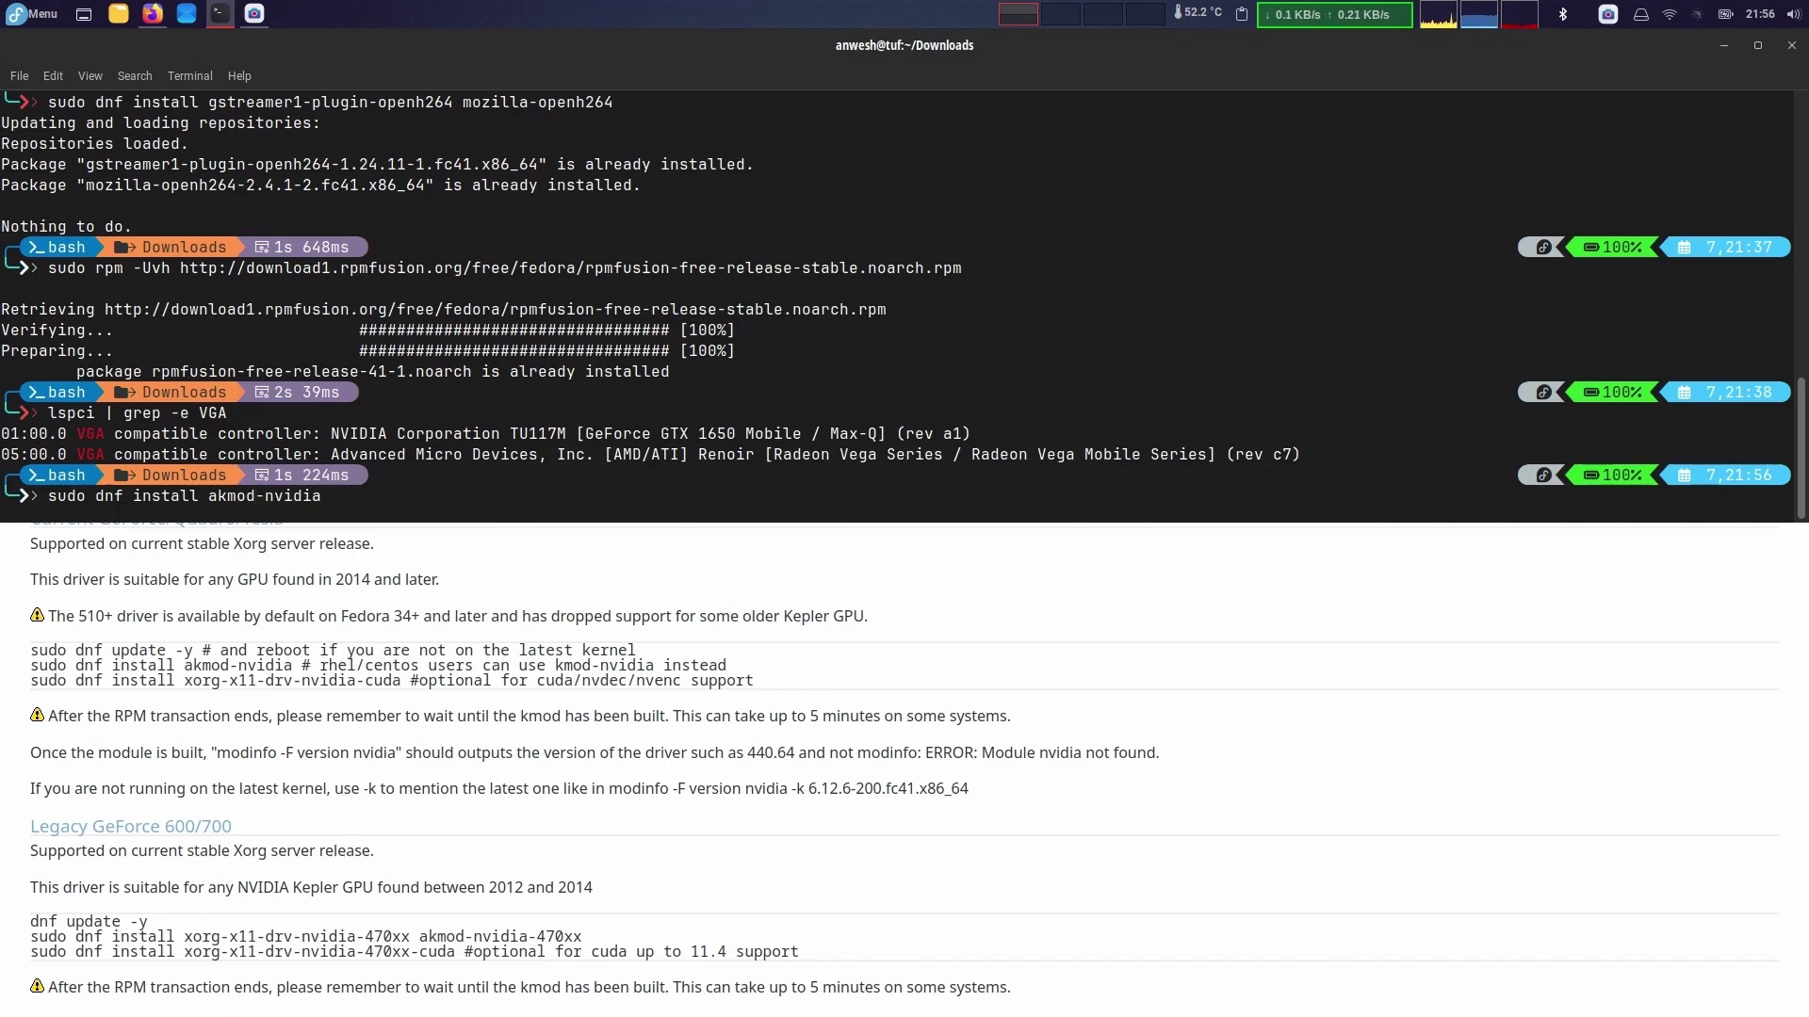
key("Return")
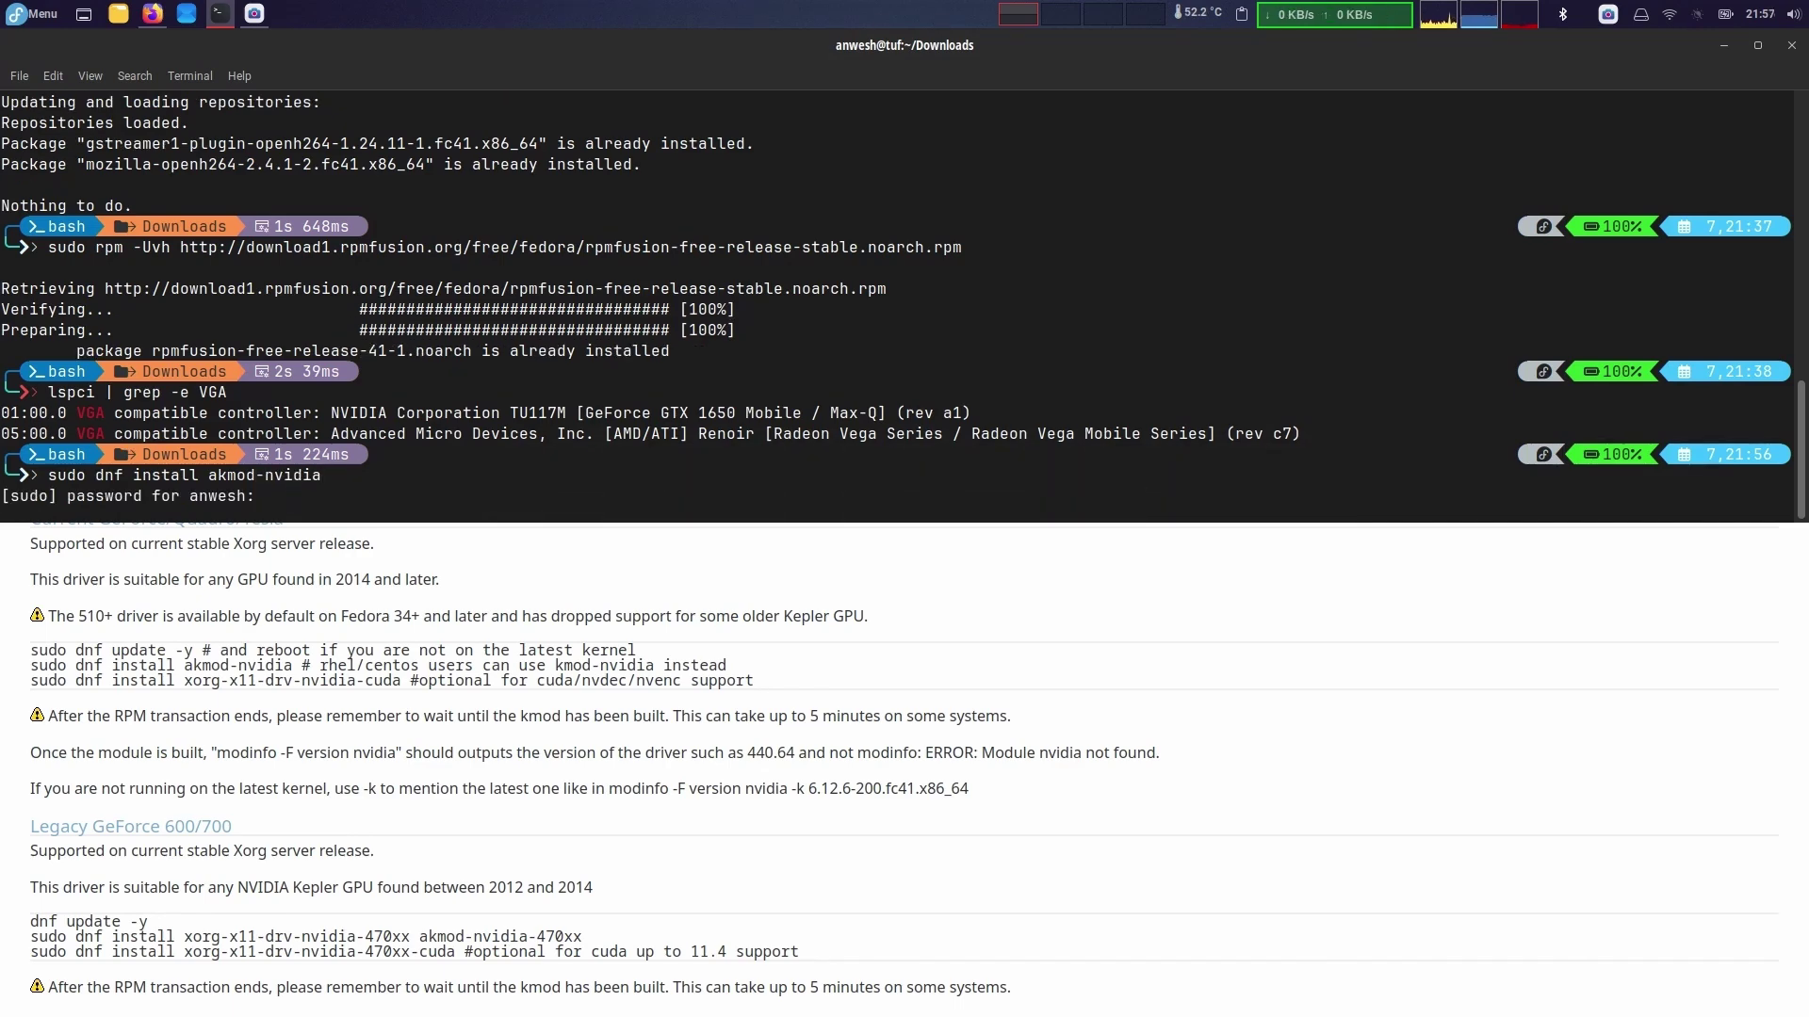
key("Return")
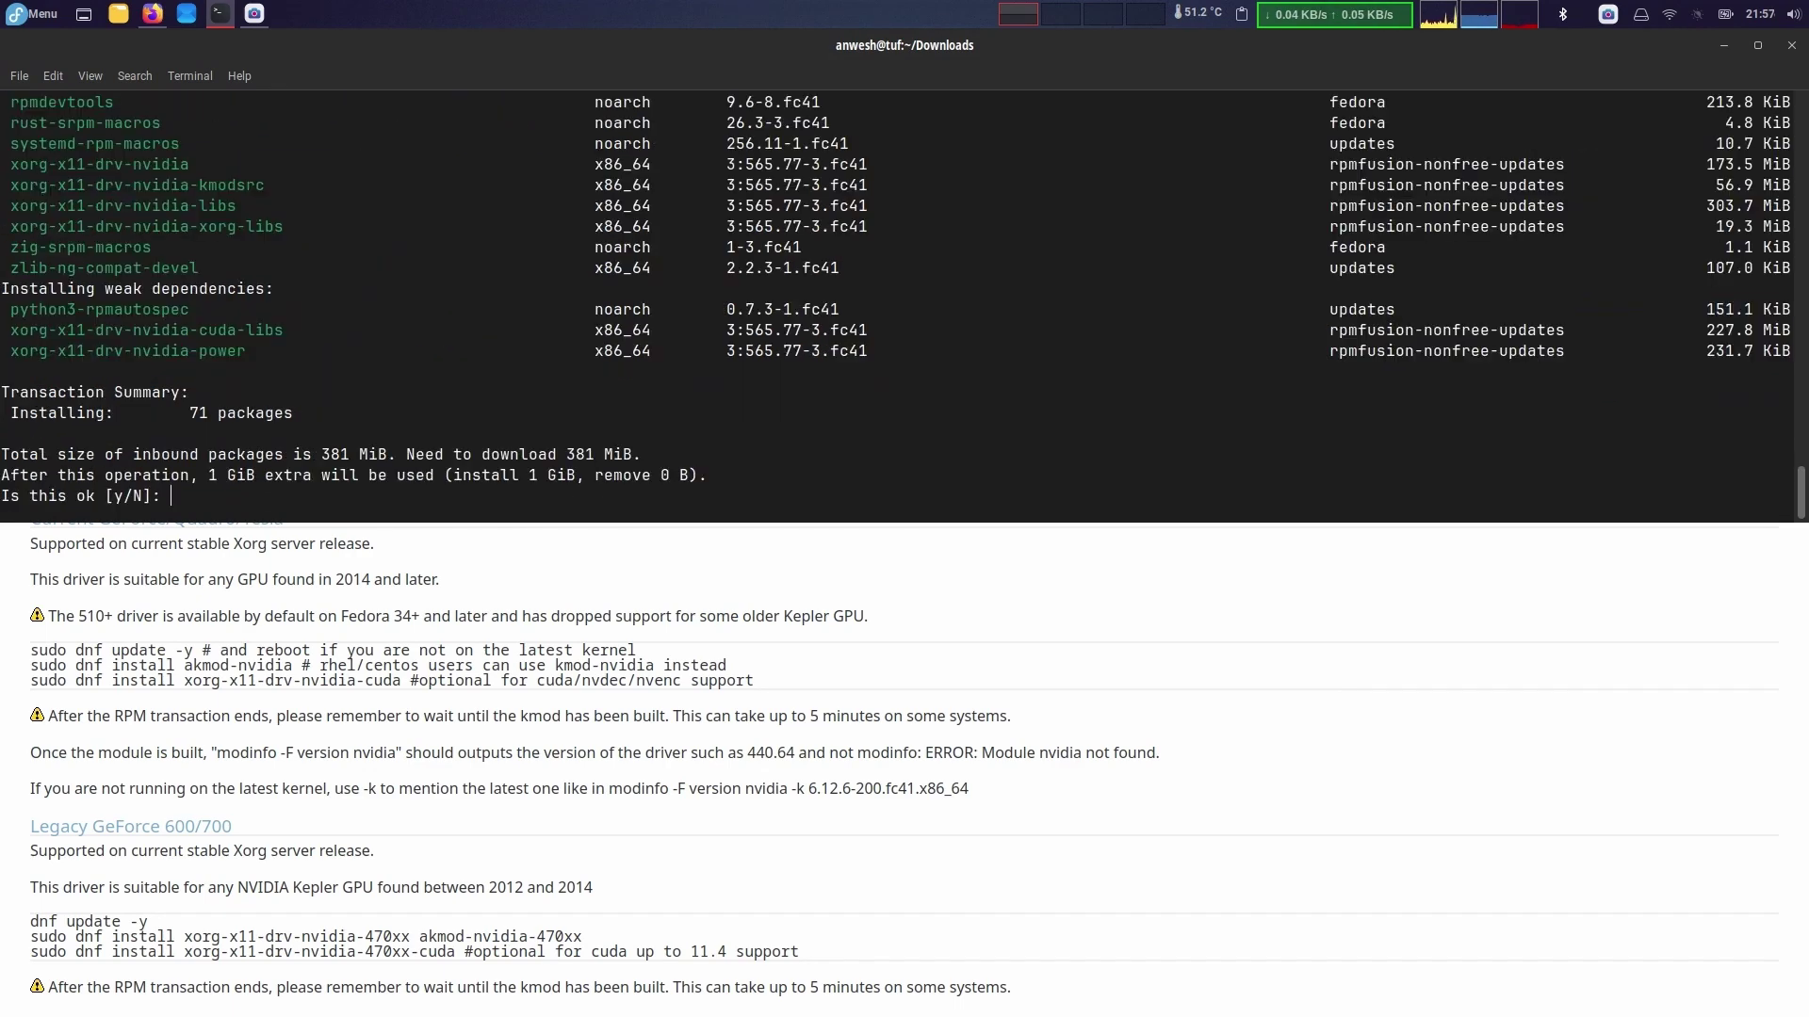
type("y")
key("Return")
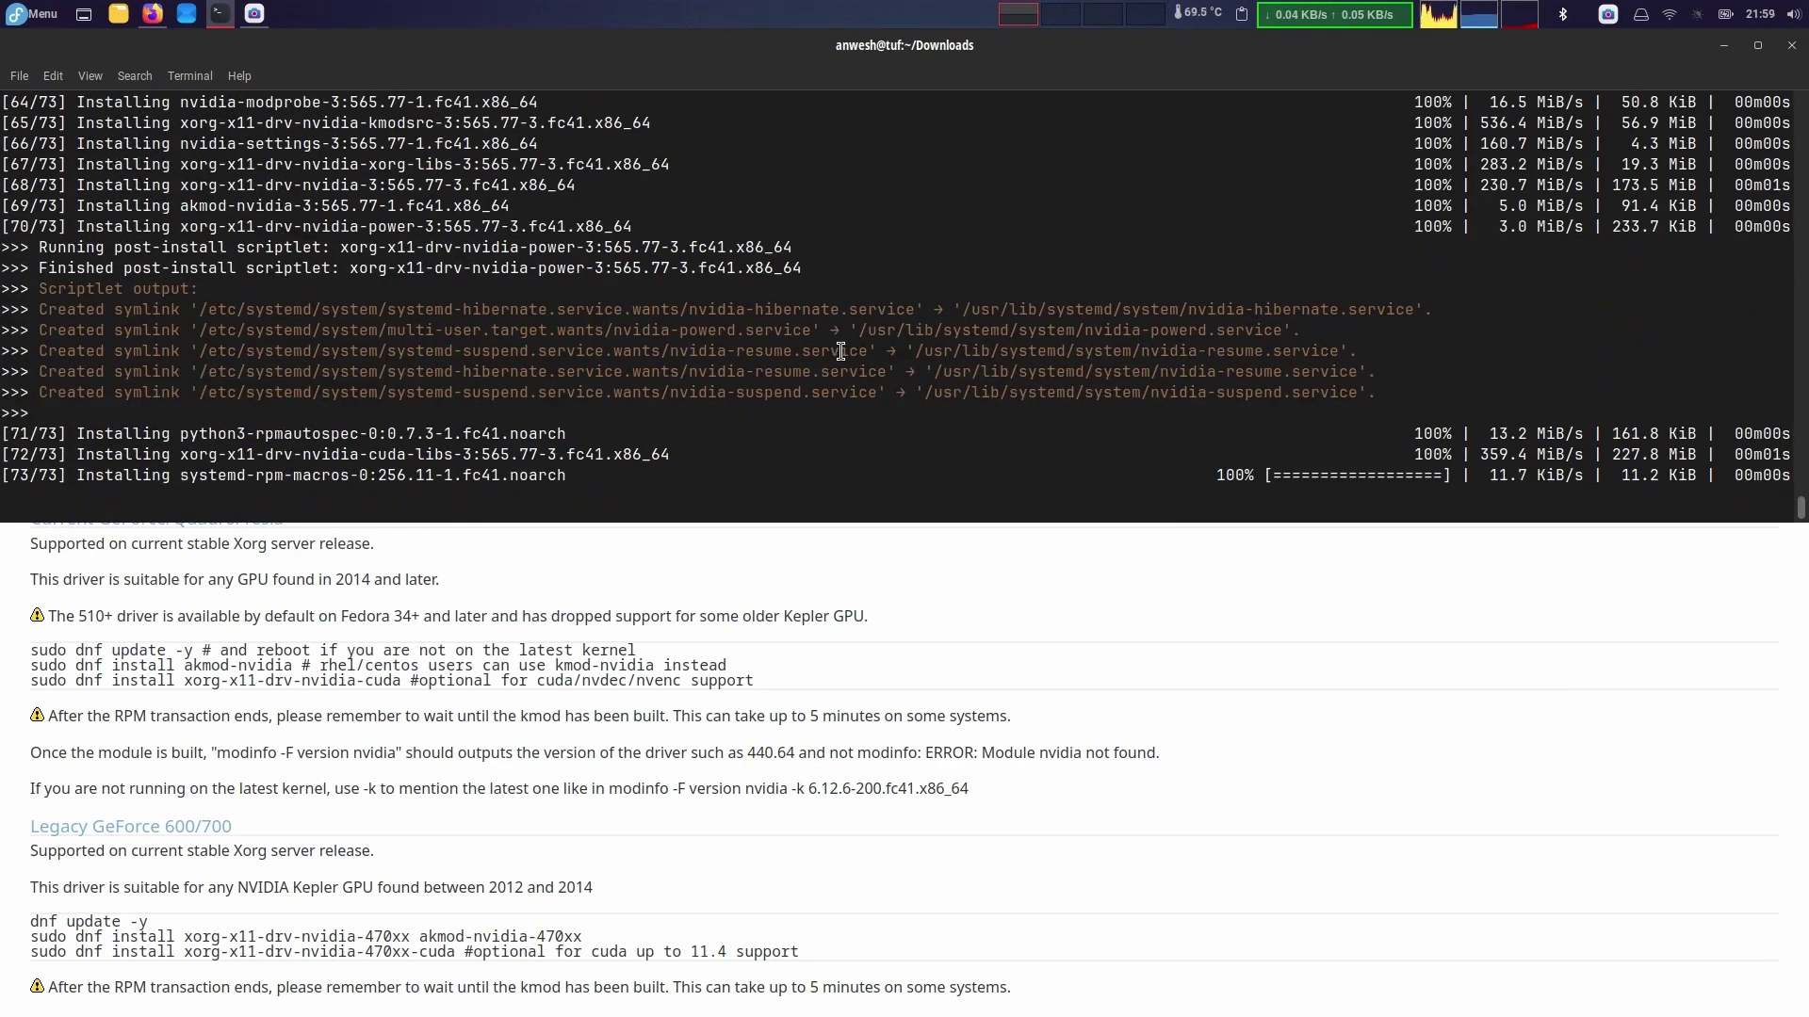
- Copy the optional CUDA command from the guide, run sudo dnf install xorg-x11-drv-nvidia-cuda in the terminal, and accept the transaction
left_click_drag(26, 690, 397, 682)
key("alt+Tab")
type("sudo dnf install xorg-x11-drv-nvidia-cuda")
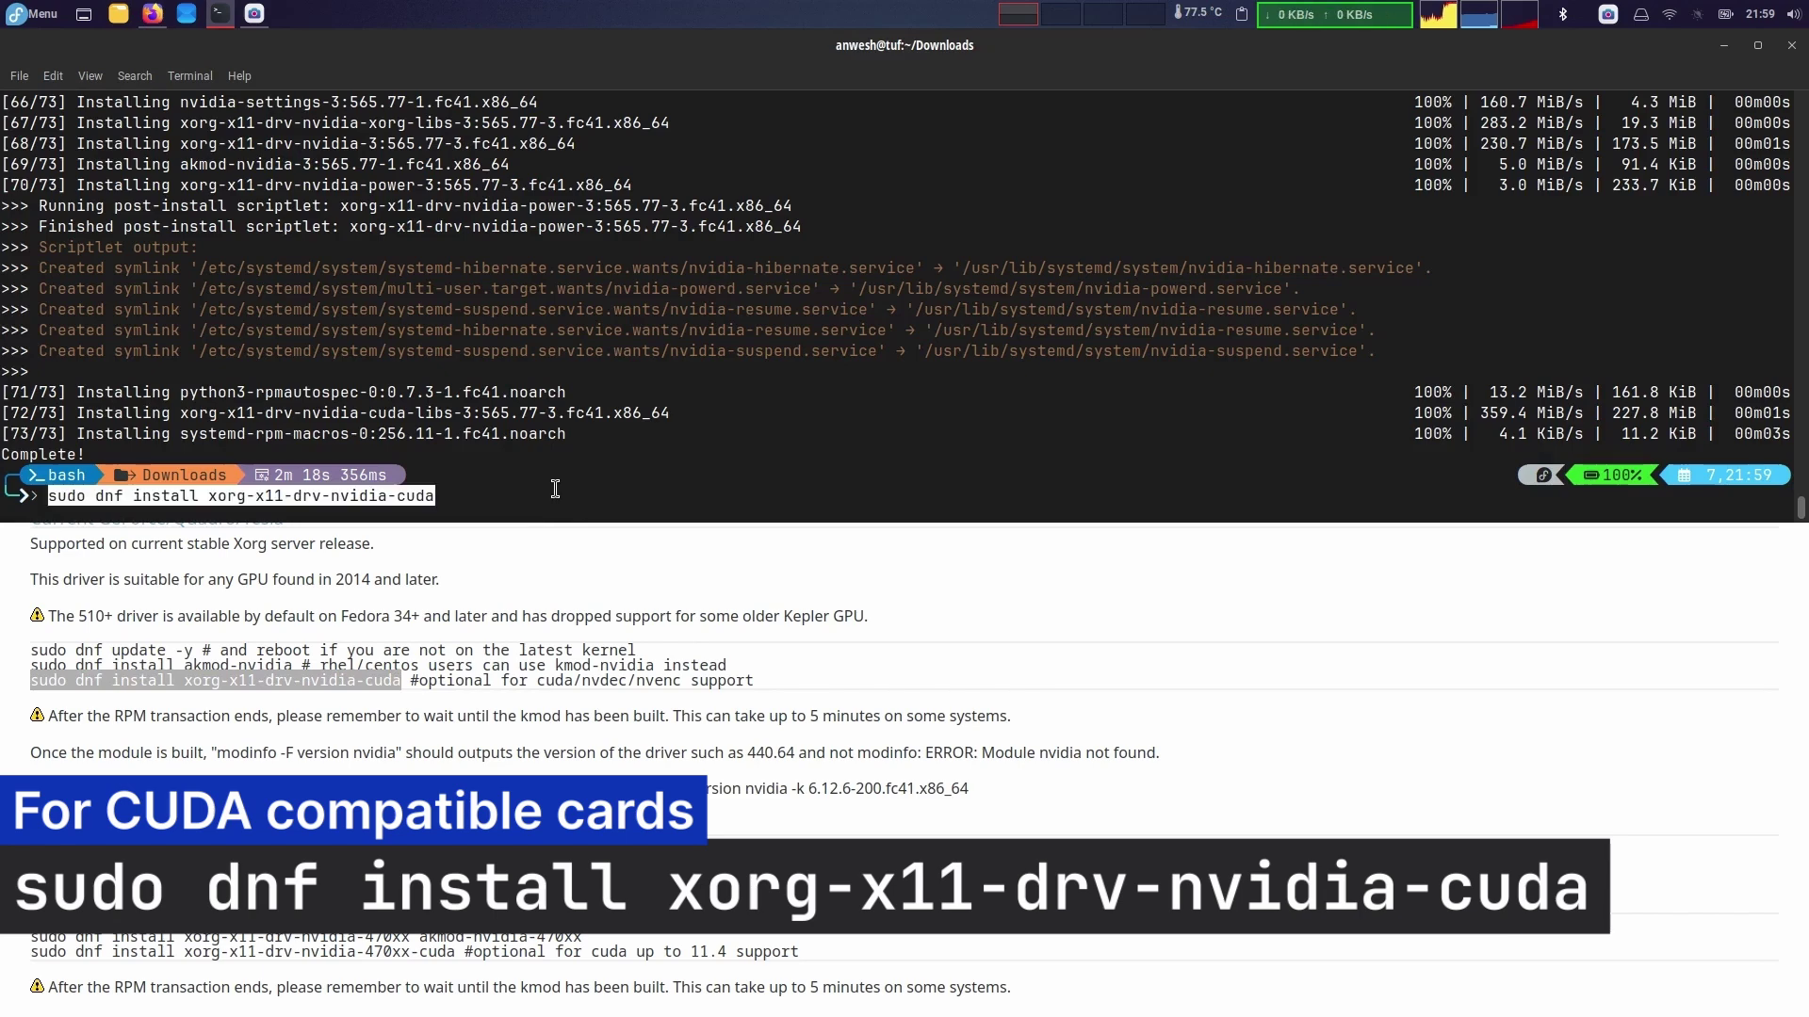
key("Return")
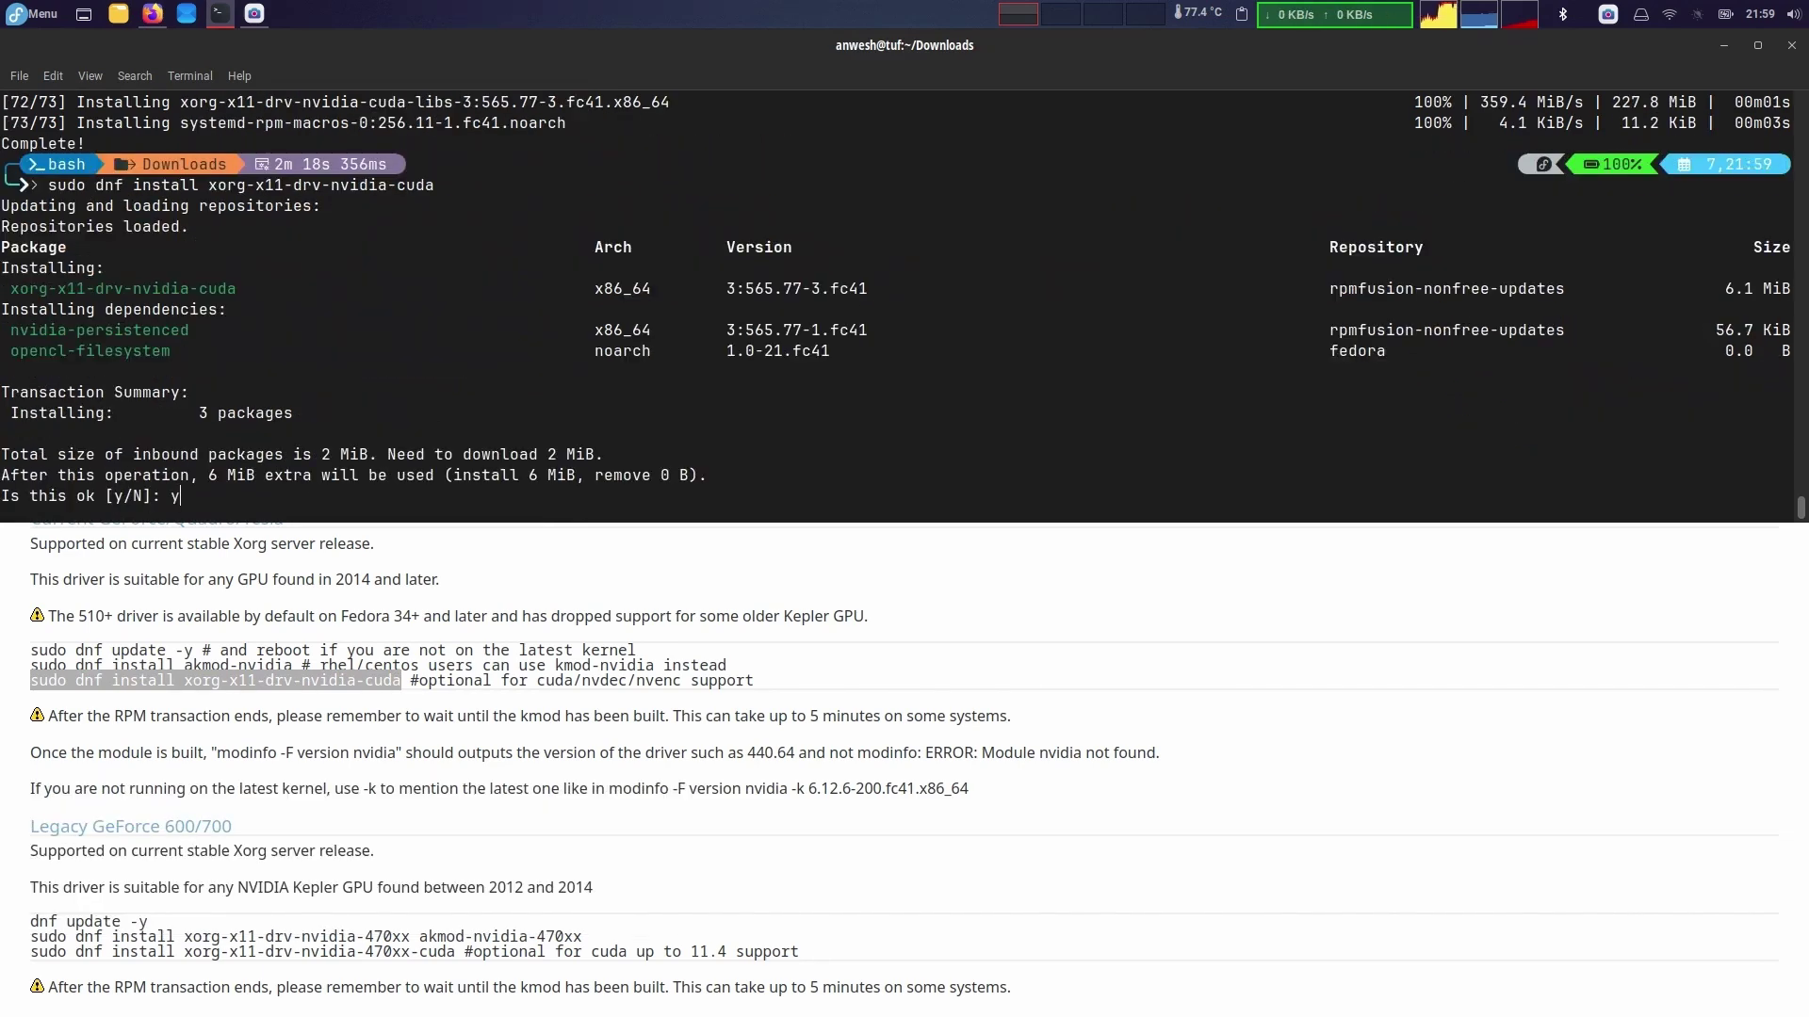
type("y")
key("Return")
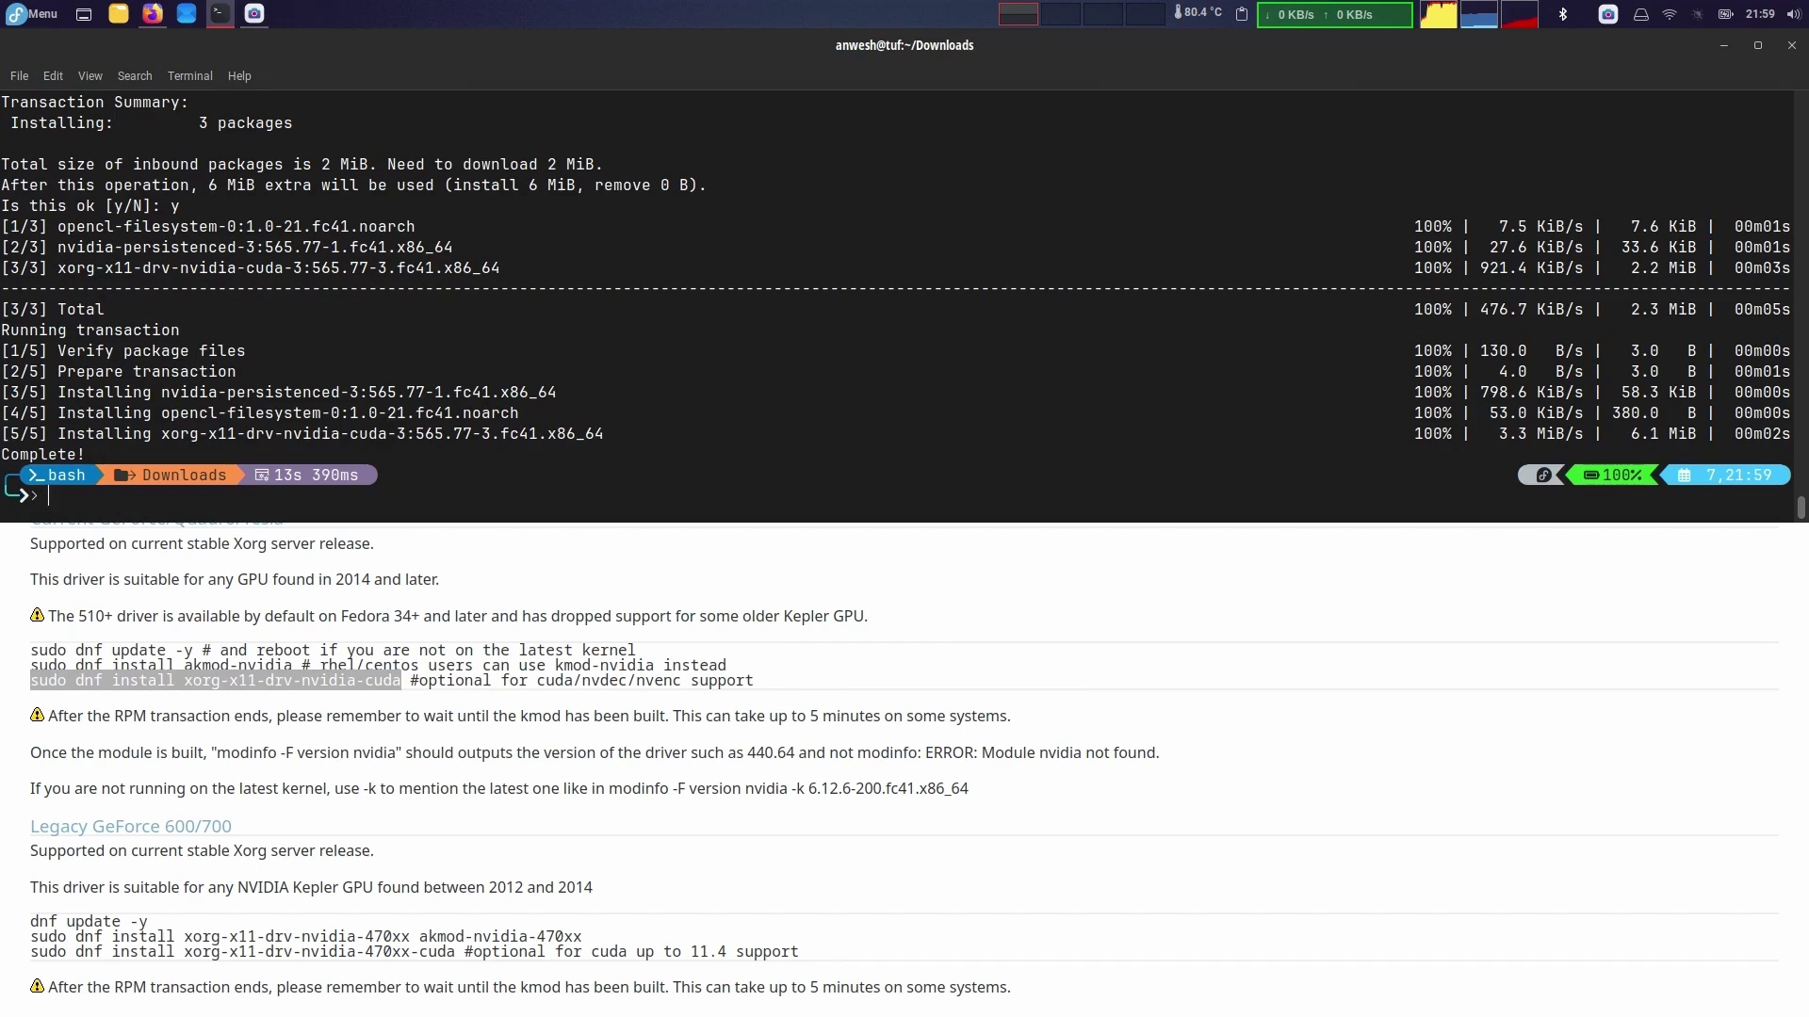
- Build the kernel modules with sudo akmods, checking the driver with nvidia-smi before and after the build
key("Return")
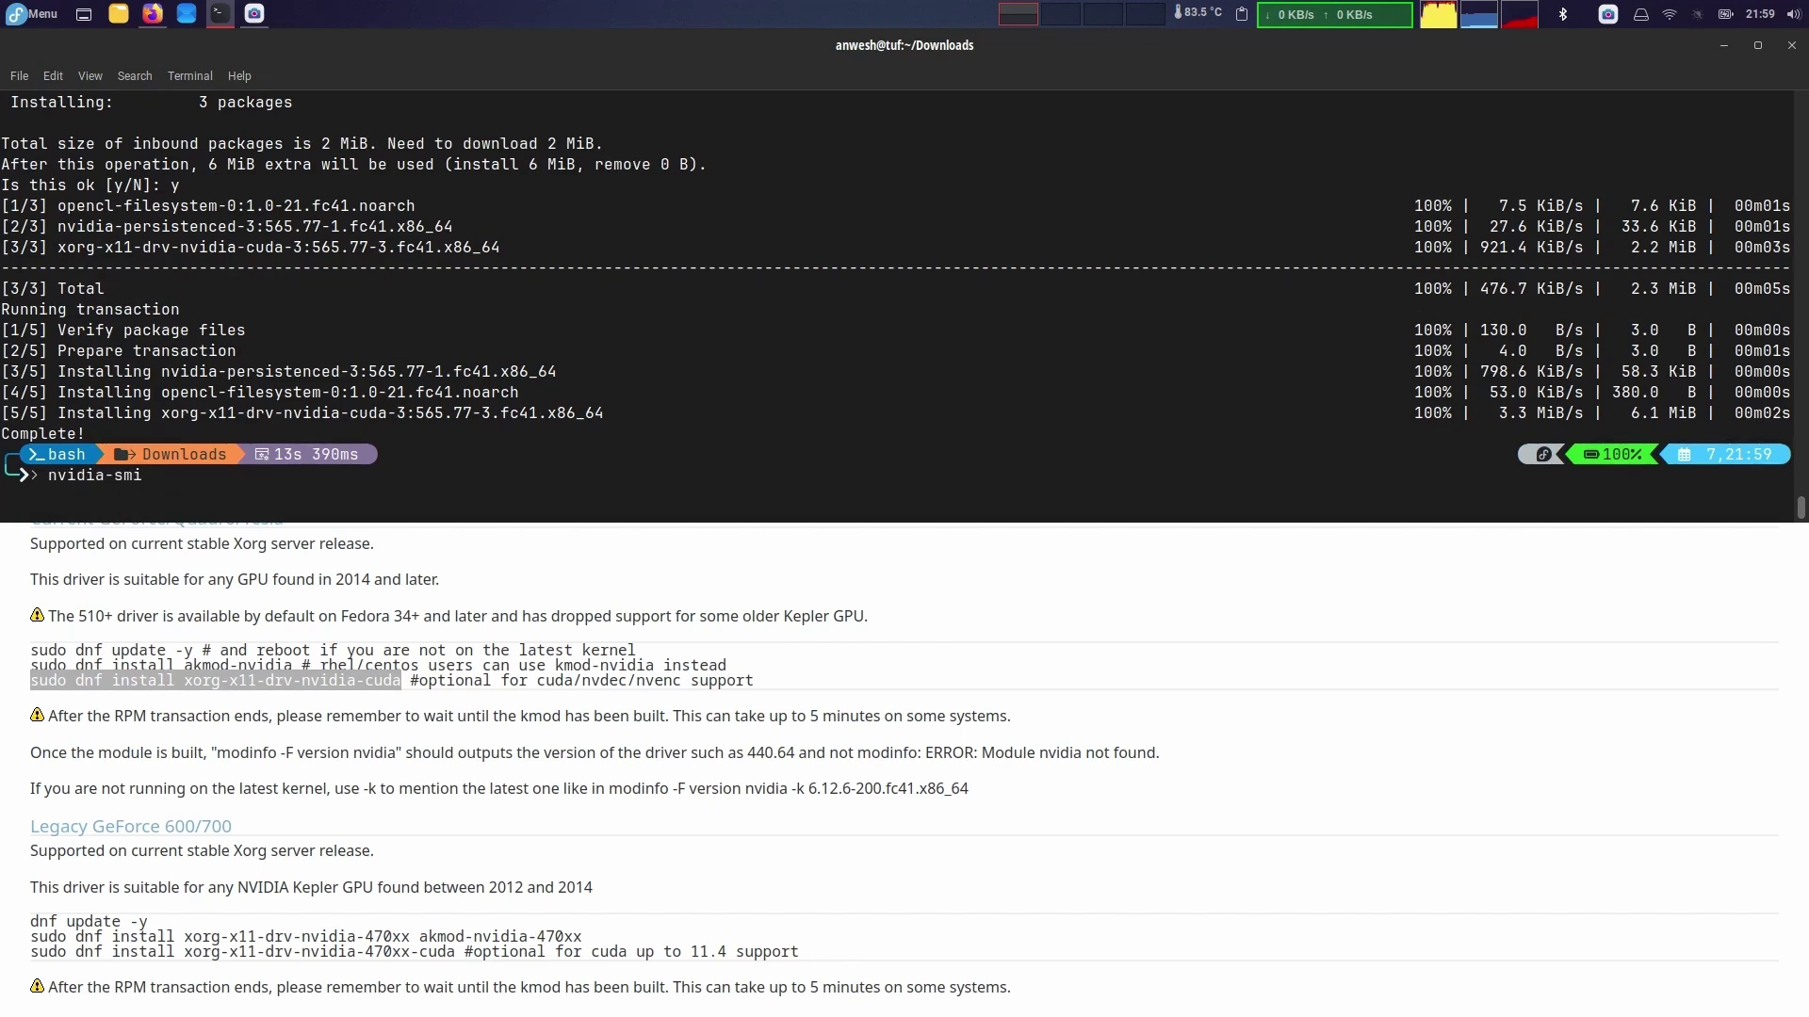
type("sudo a")
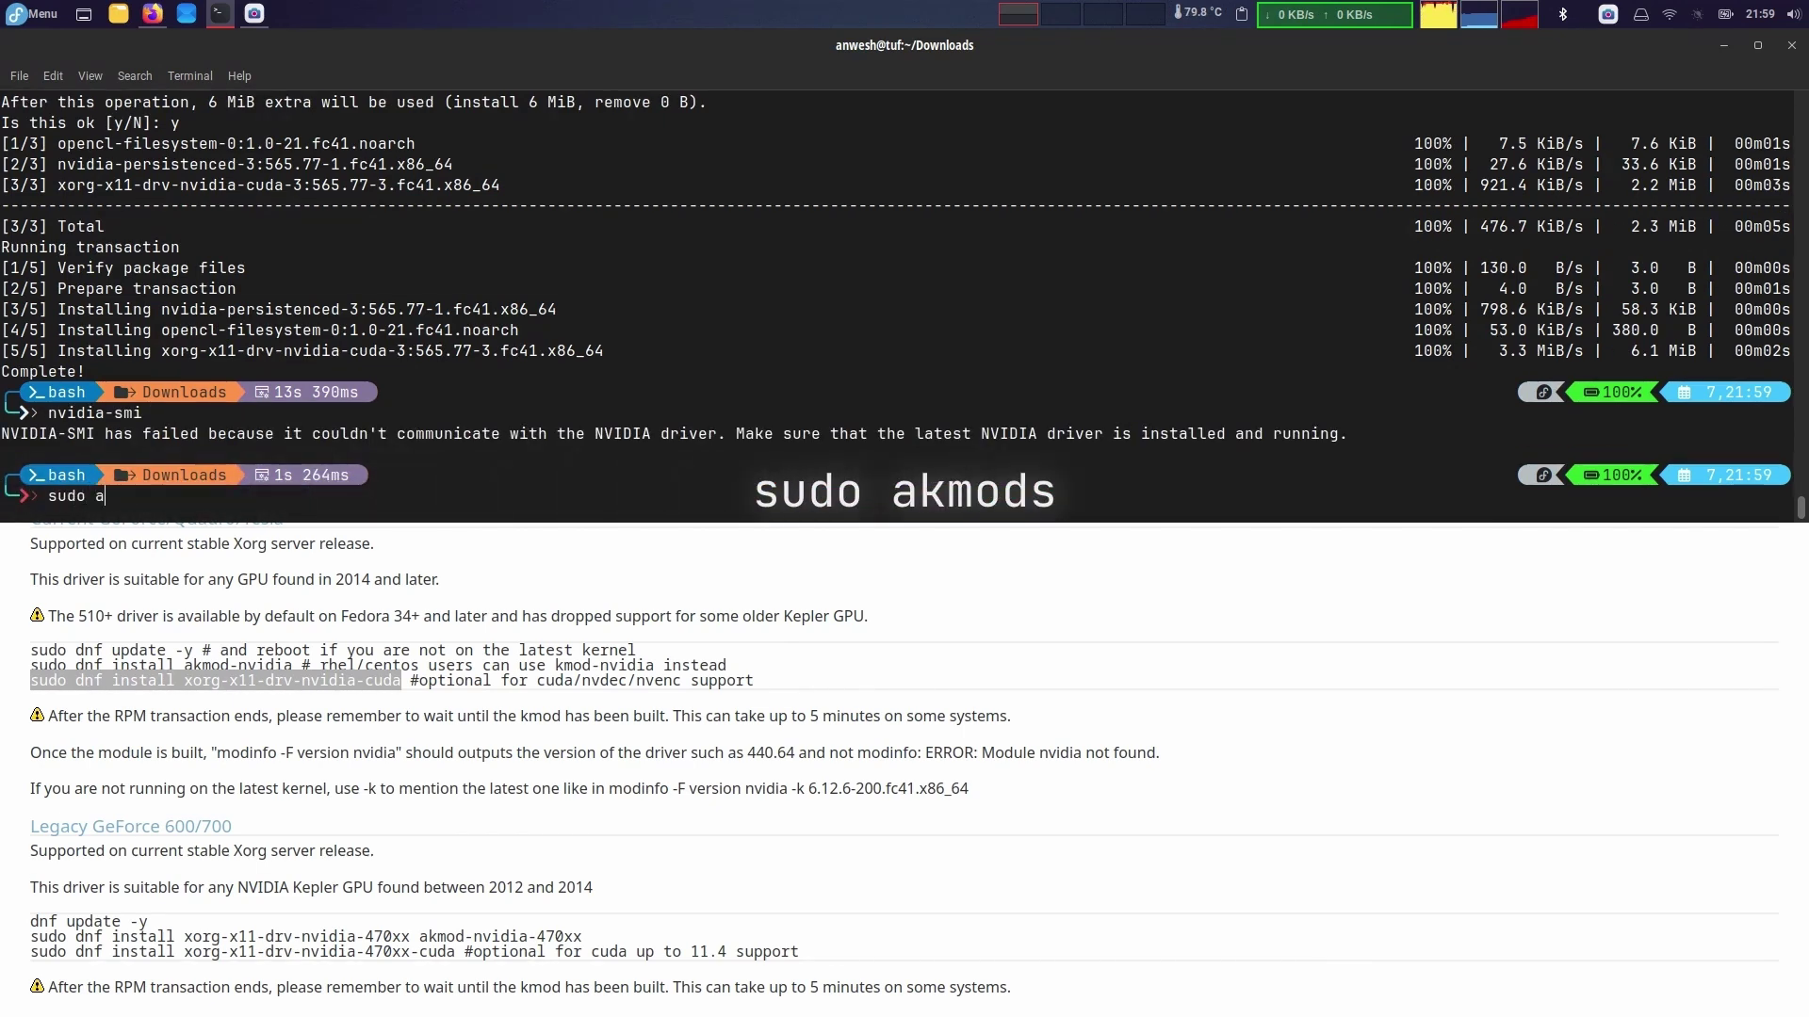
type("kmods")
key("Tab")
key("Tab")
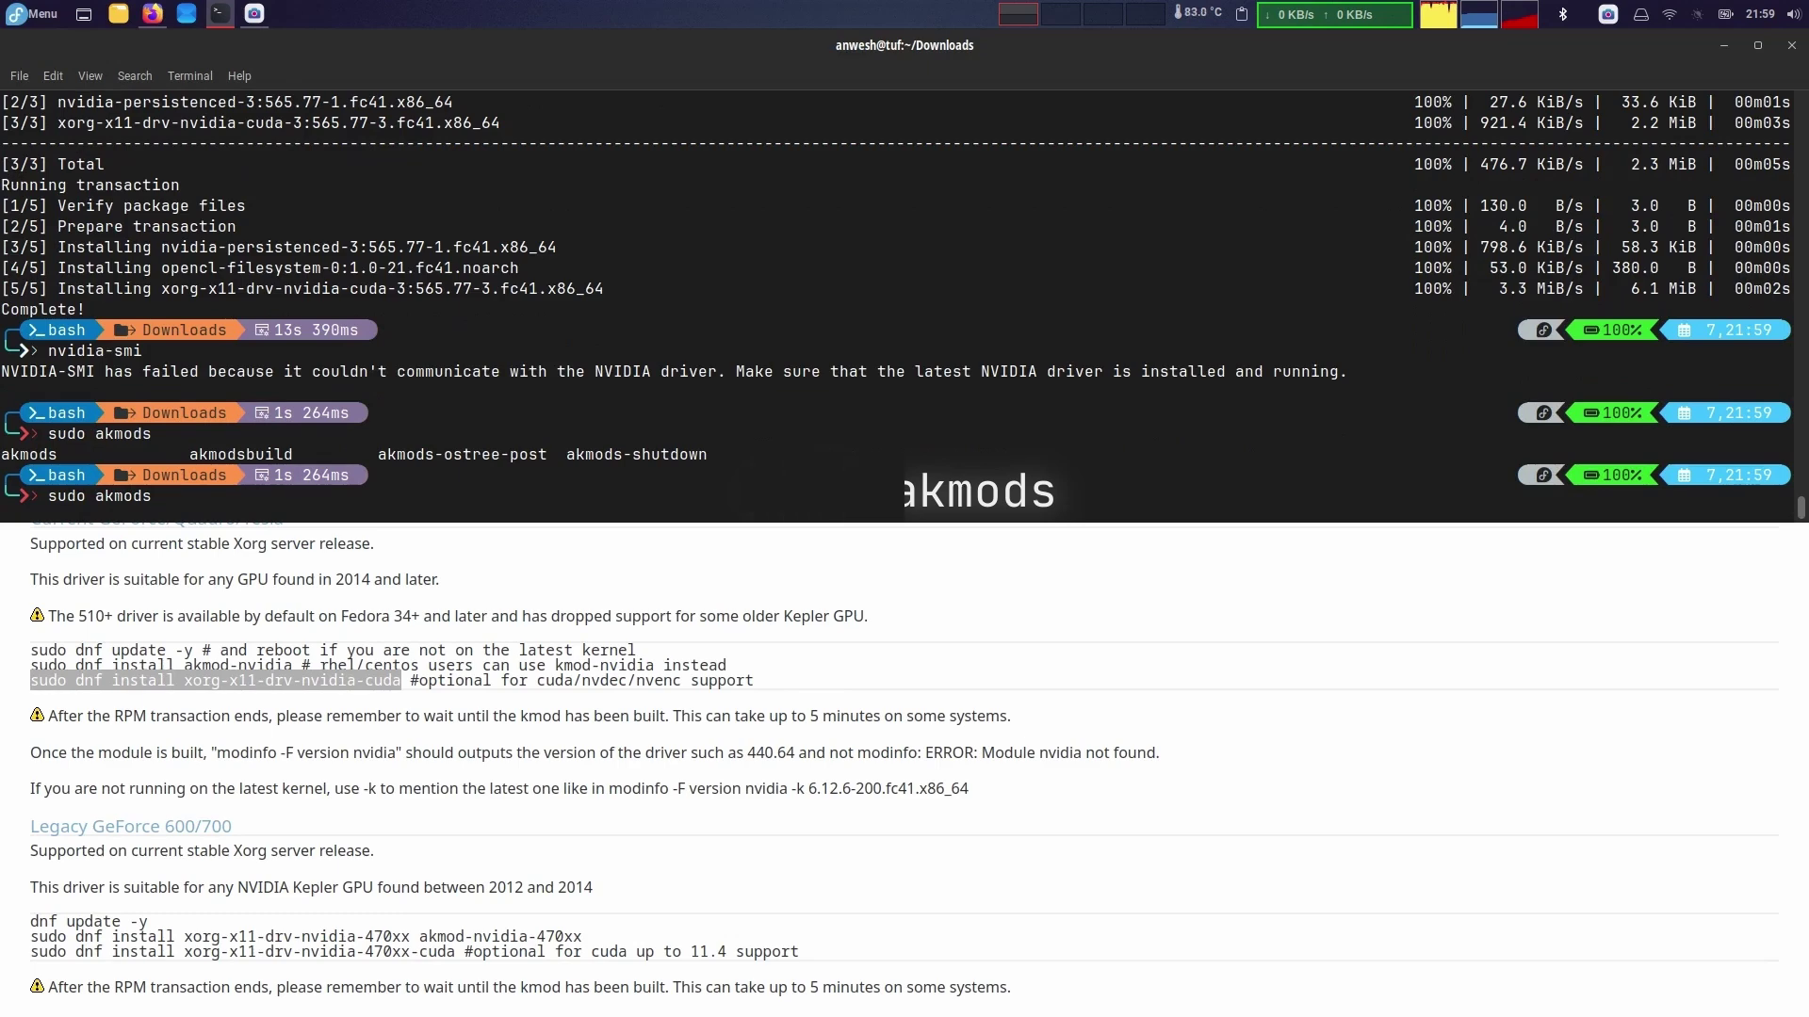
key("Return")
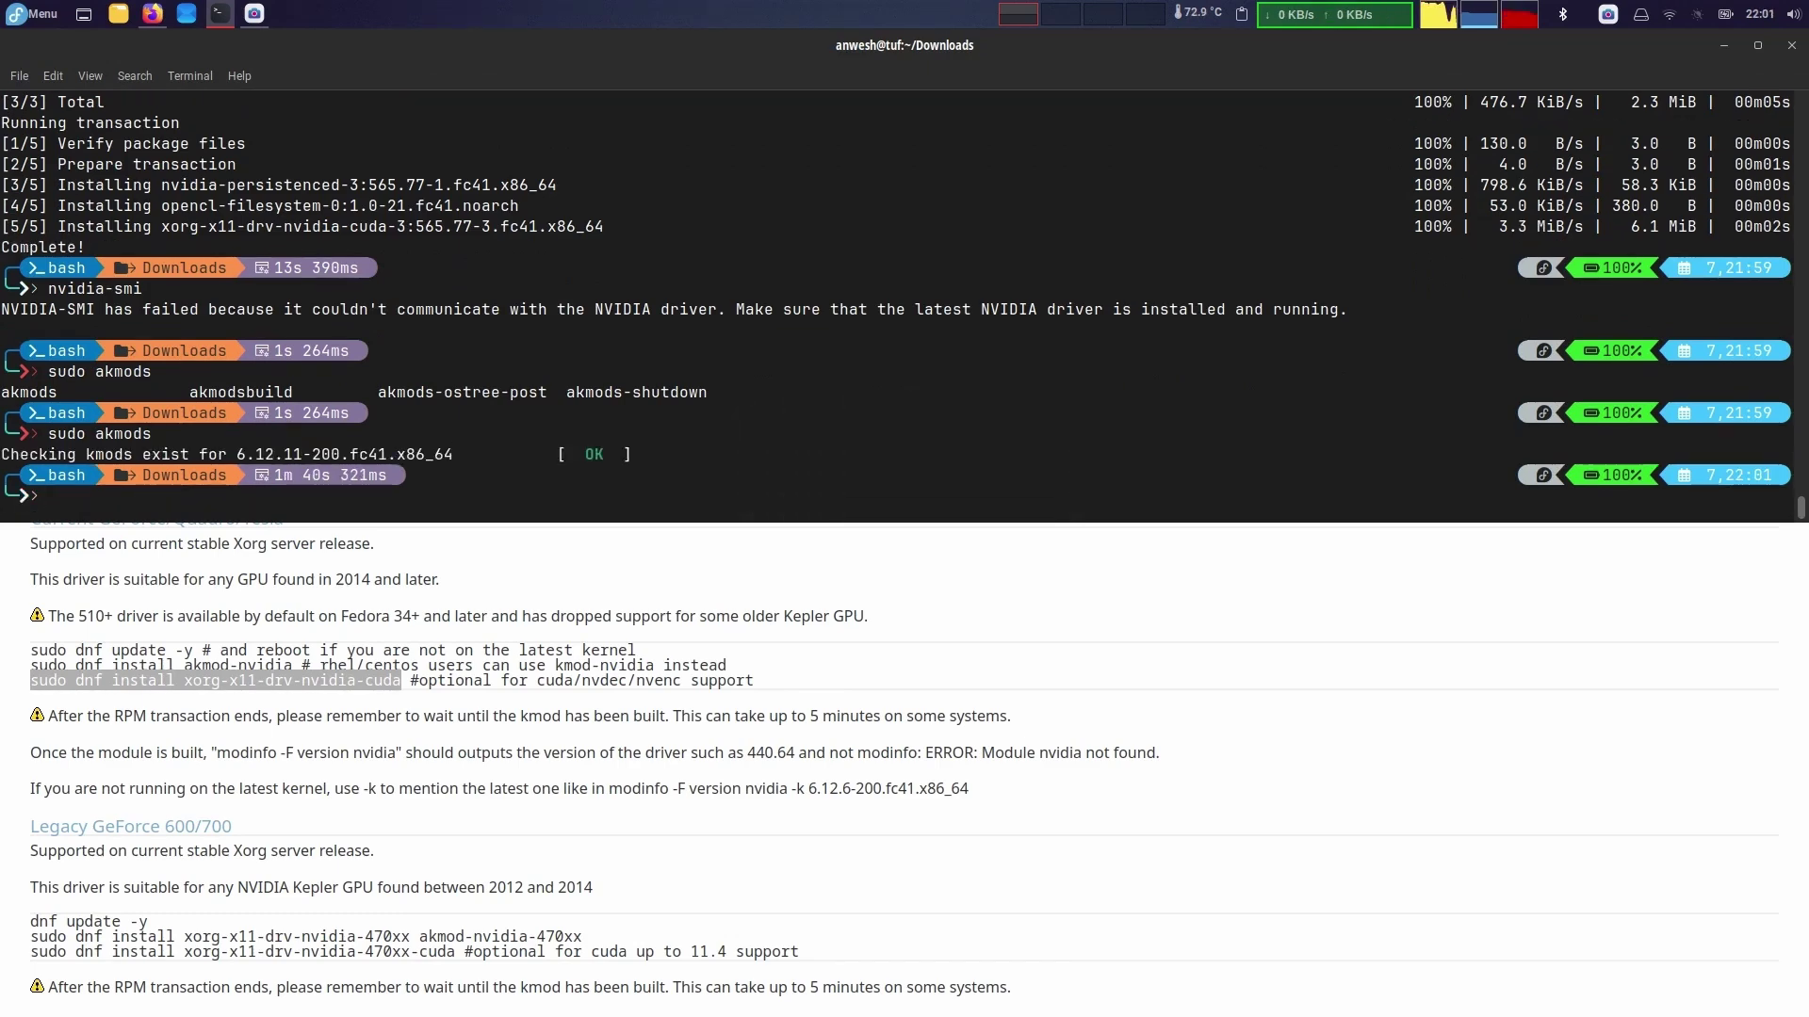
type("nvidia-smi")
key("Return")
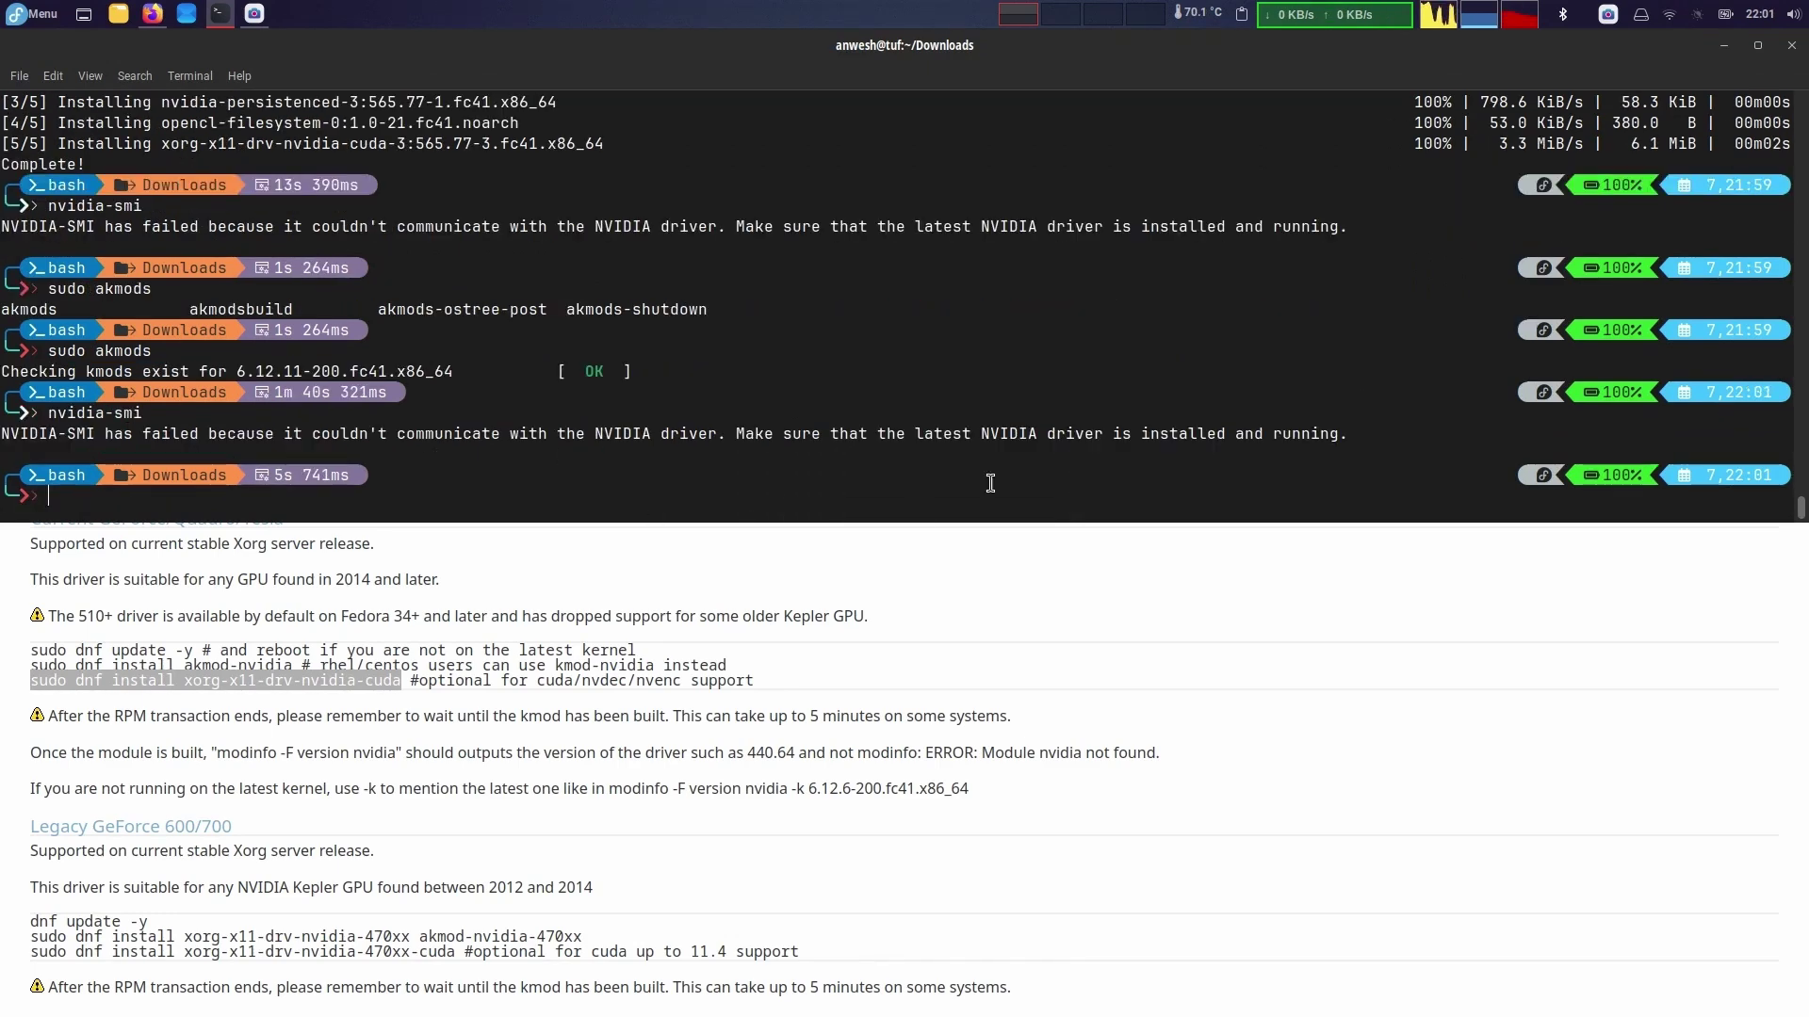
- Switch to Firefox and close the window showing the RPM Fusion guide
key("alt+Tab")
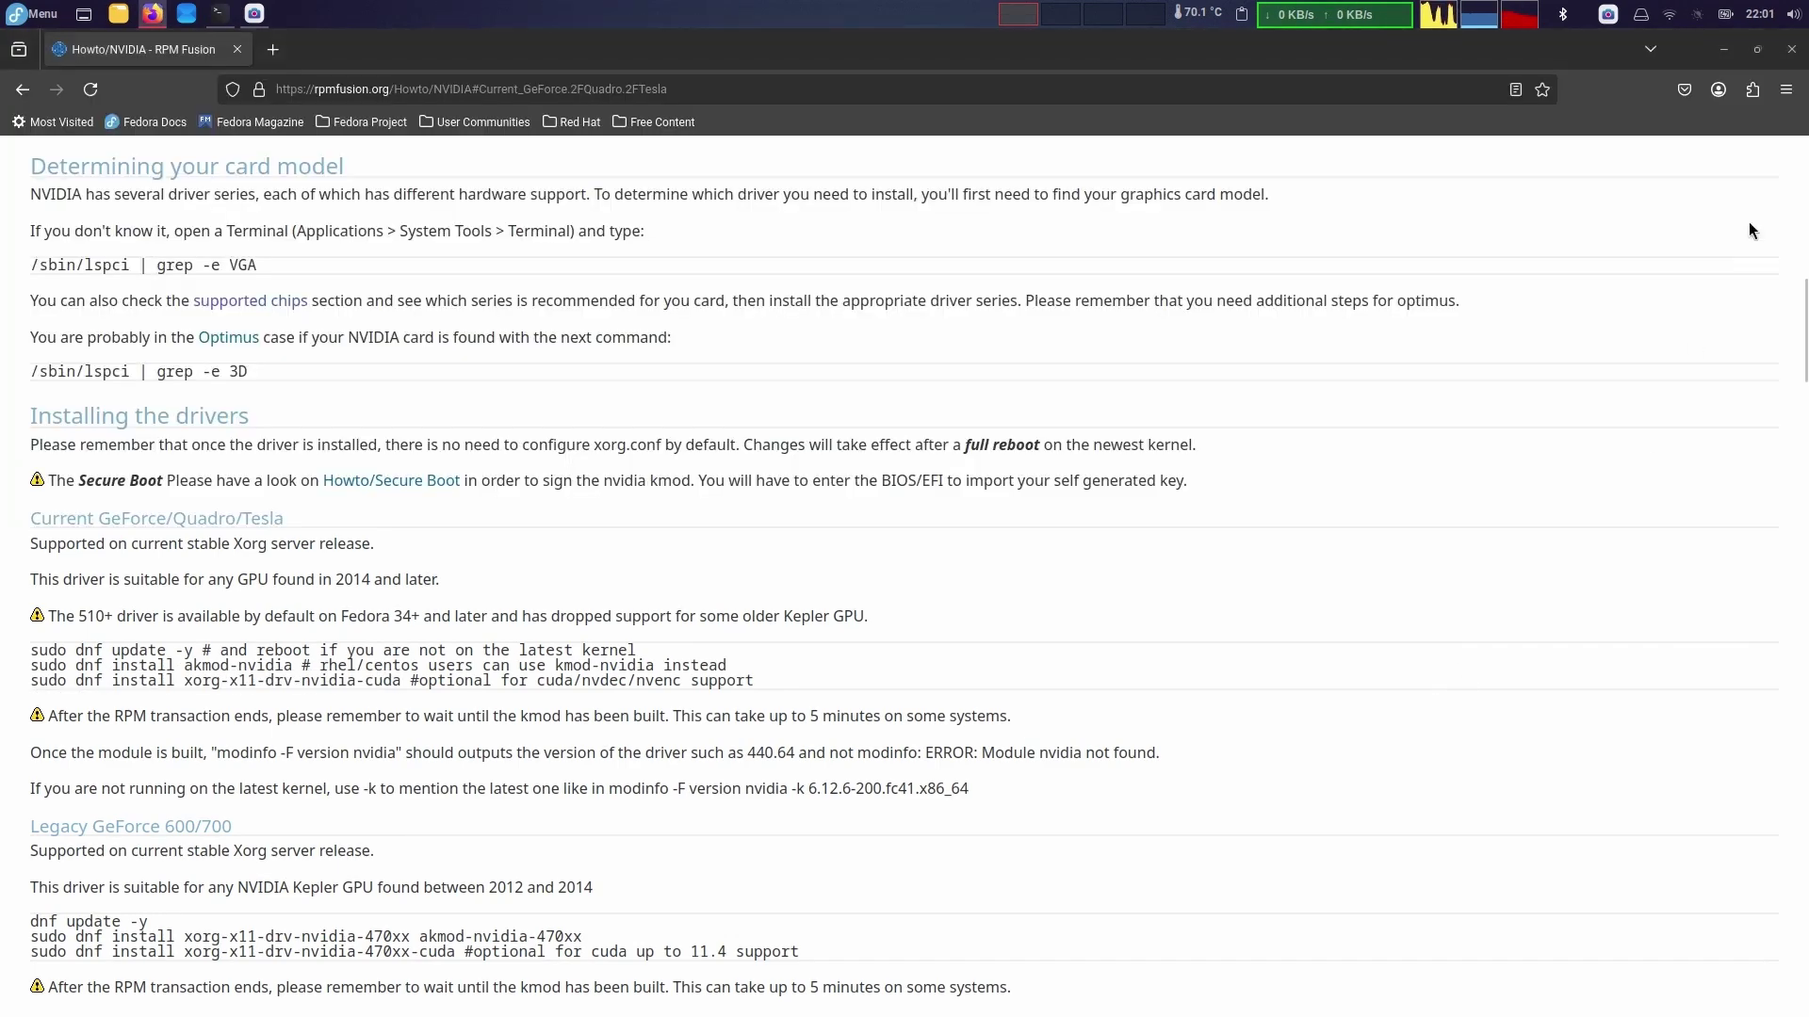
left_click(1794, 50)
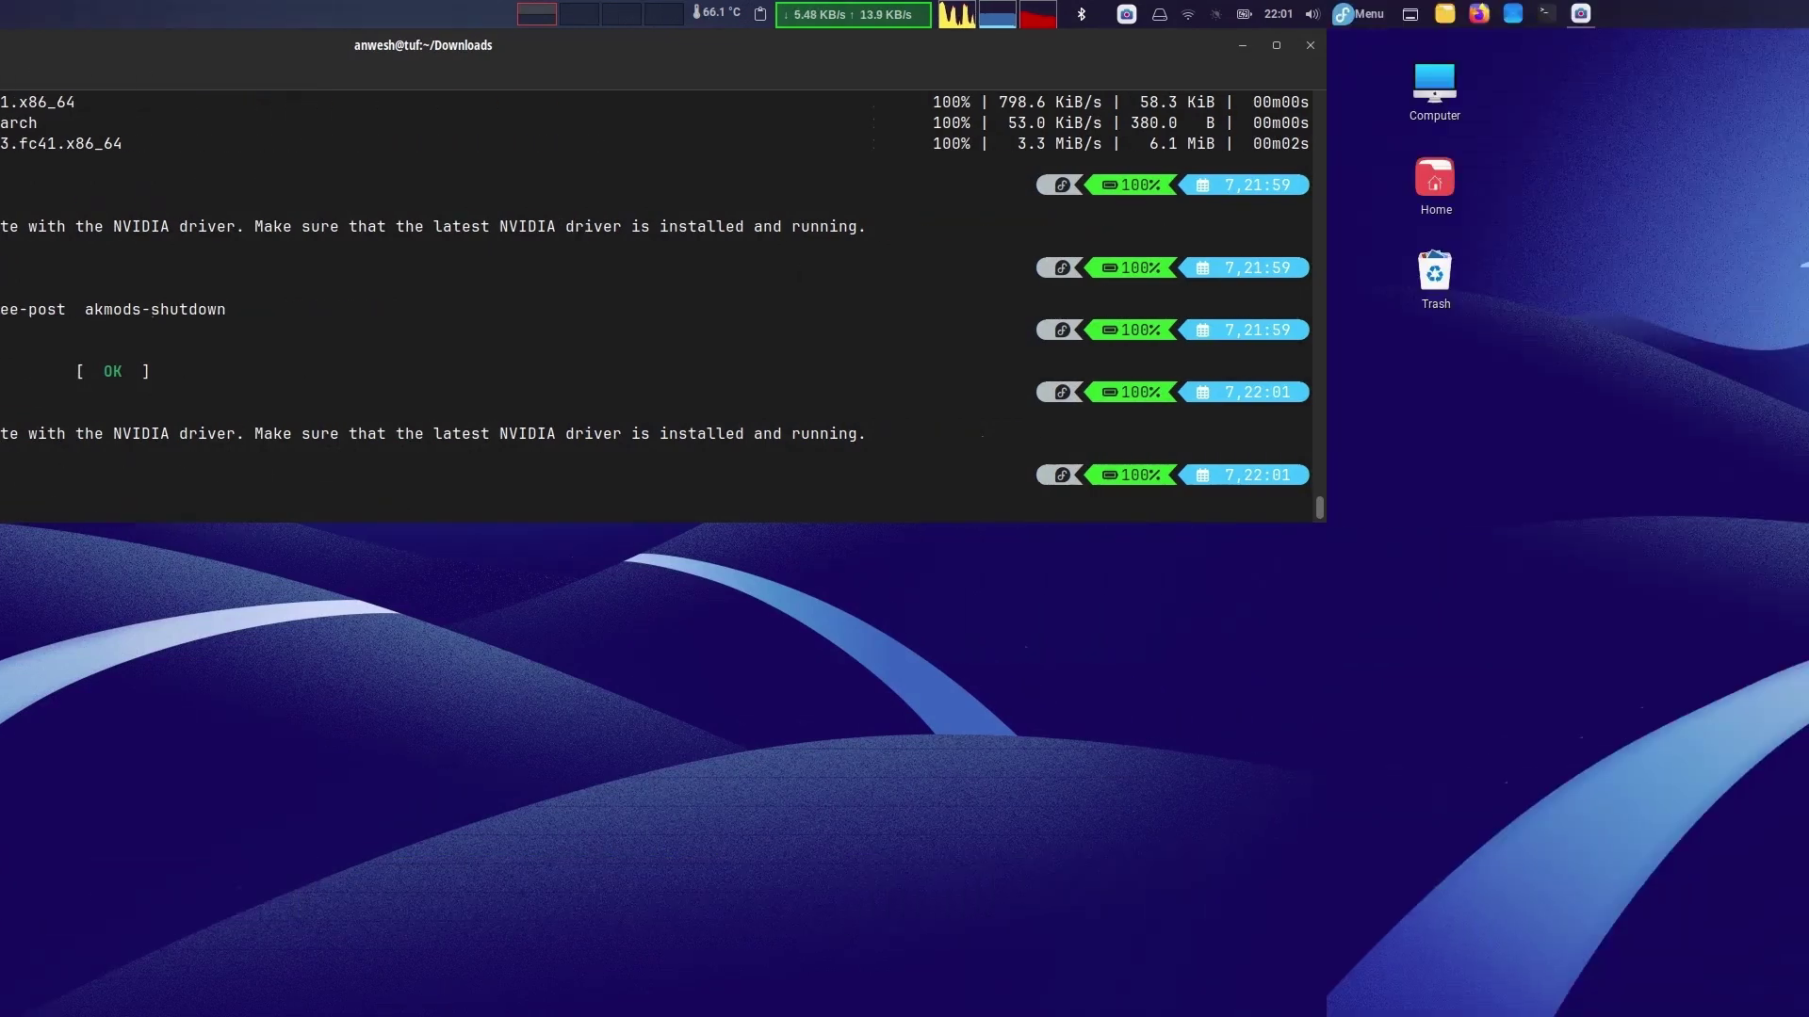
right_click(921, 222)
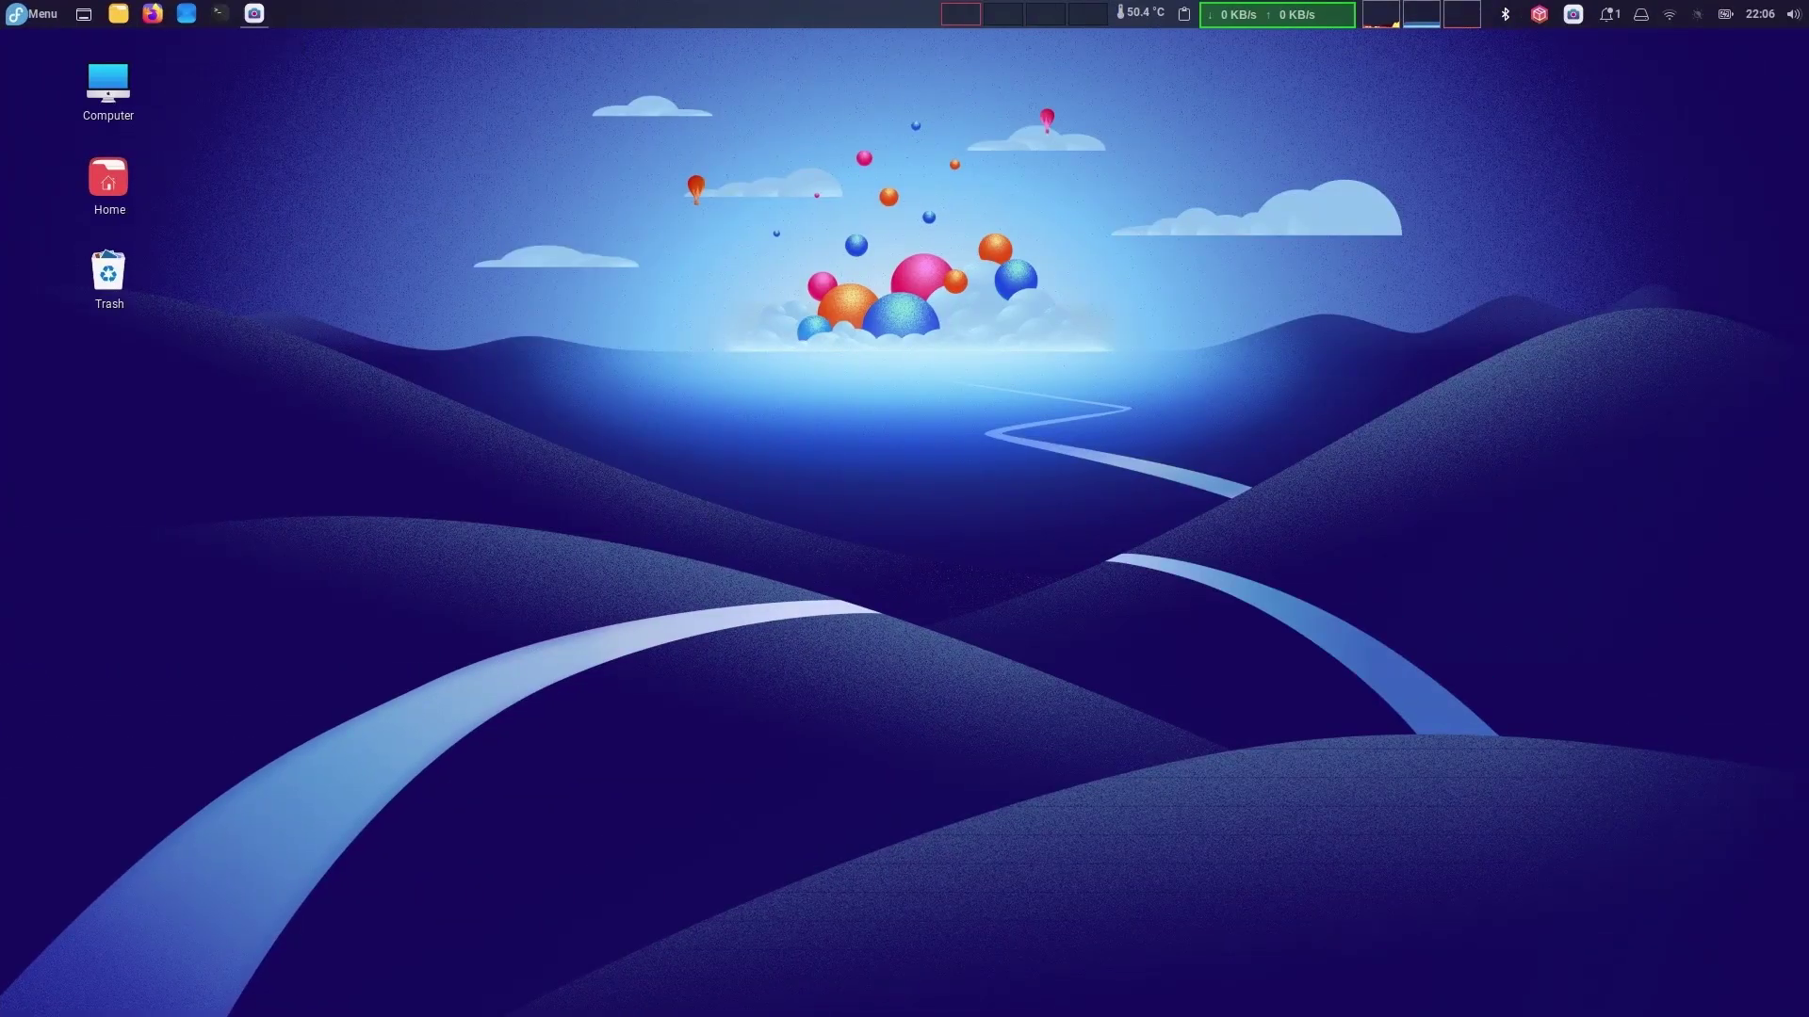
- Open a new terminal tiled to half the screen, run nvidia-smi, and highlight the CUDA version
key("ctrl+alt+t")
key("super+Left")
type("nvidia-smi")
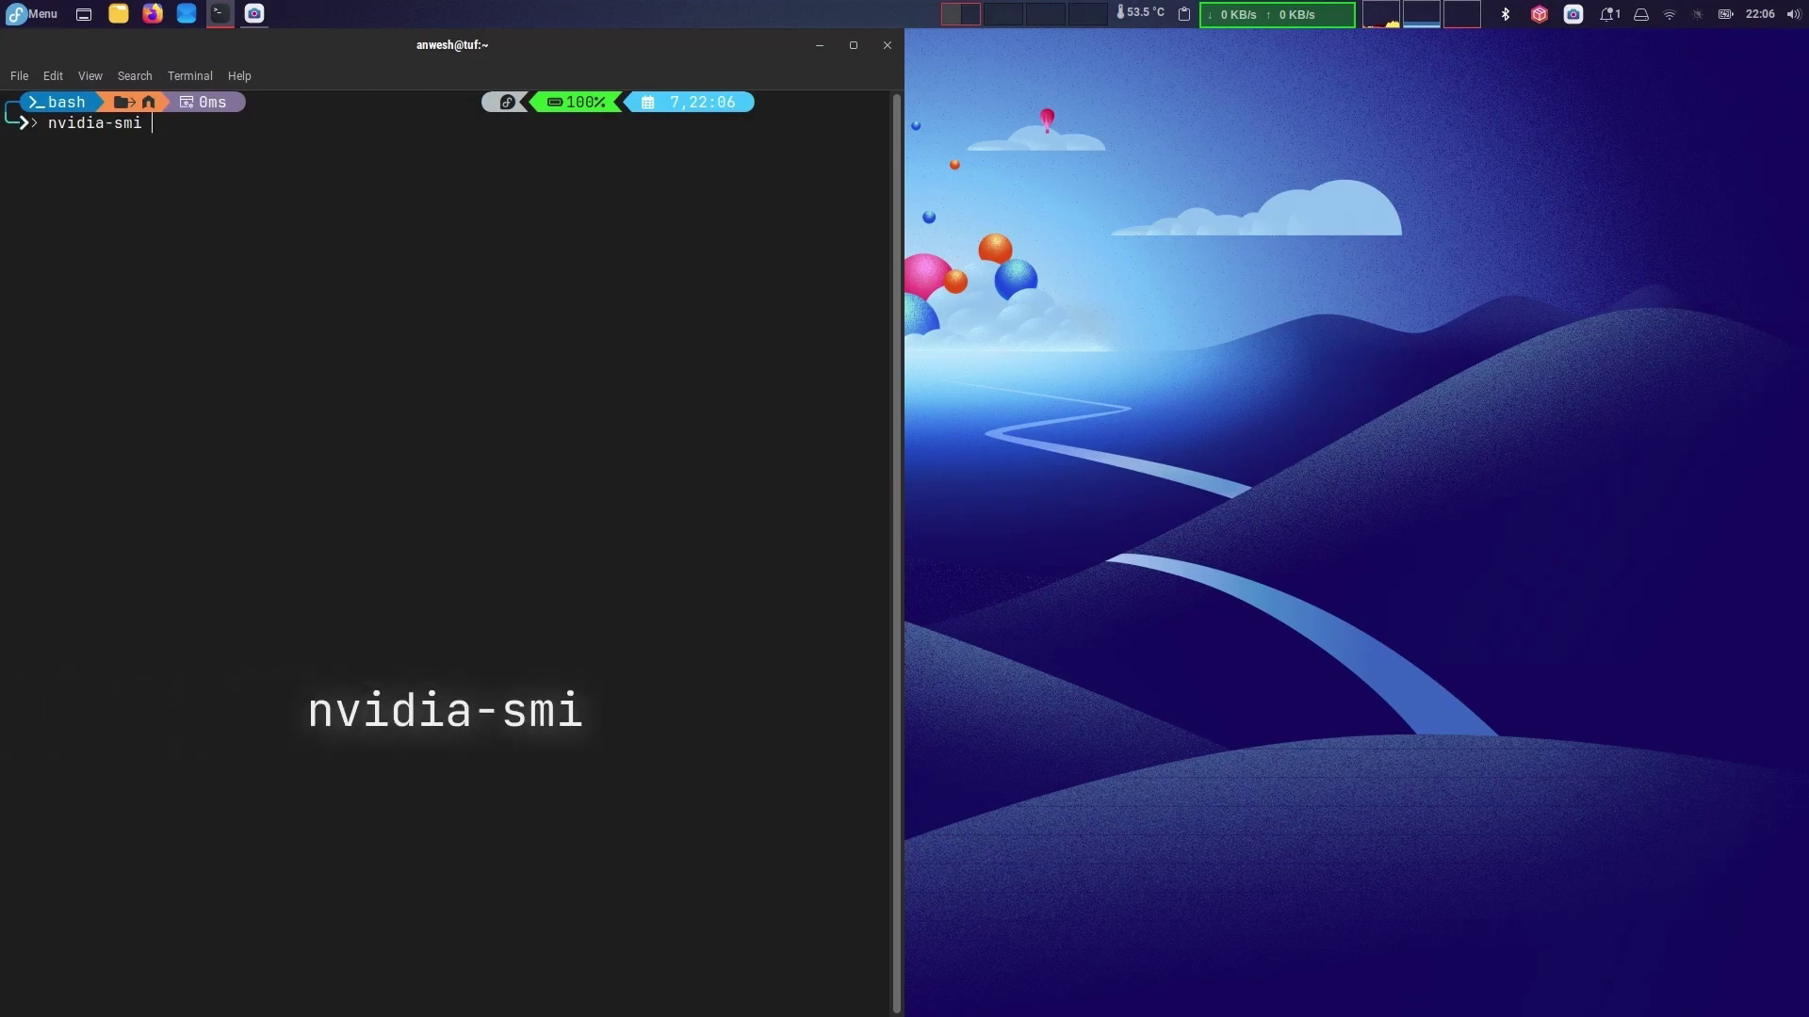
key("Return")
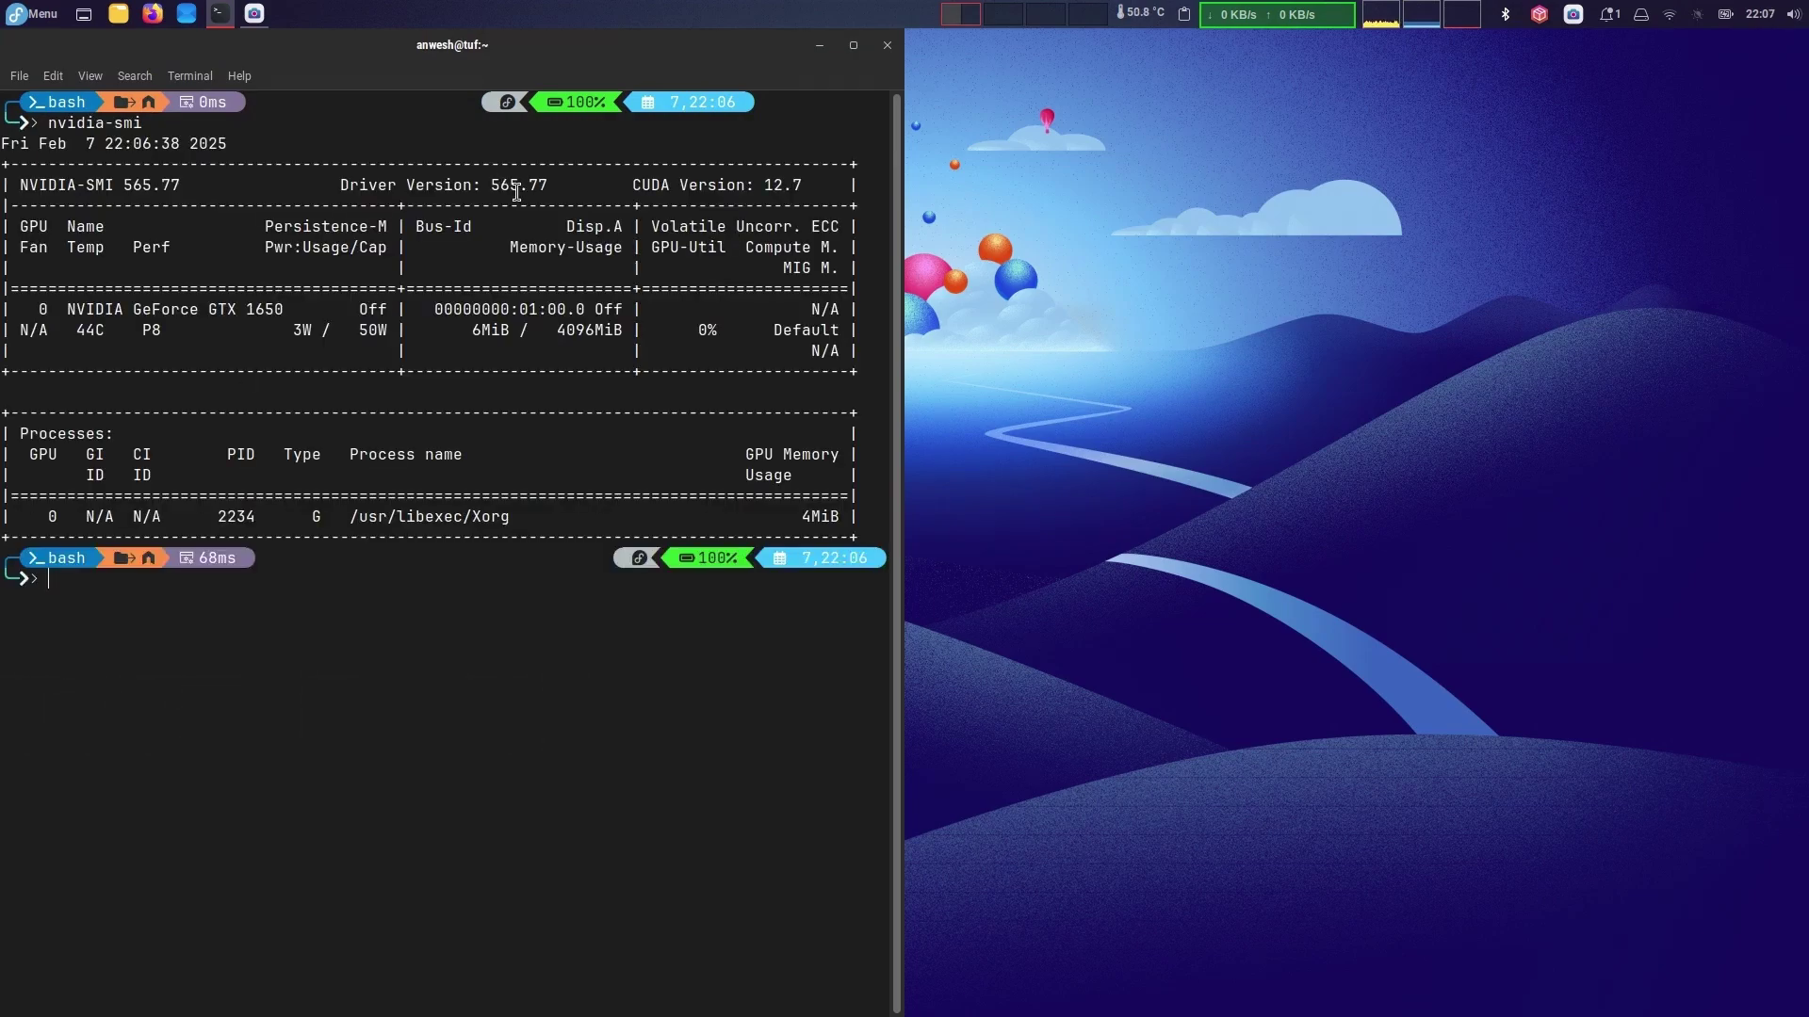
double_click(779, 186)
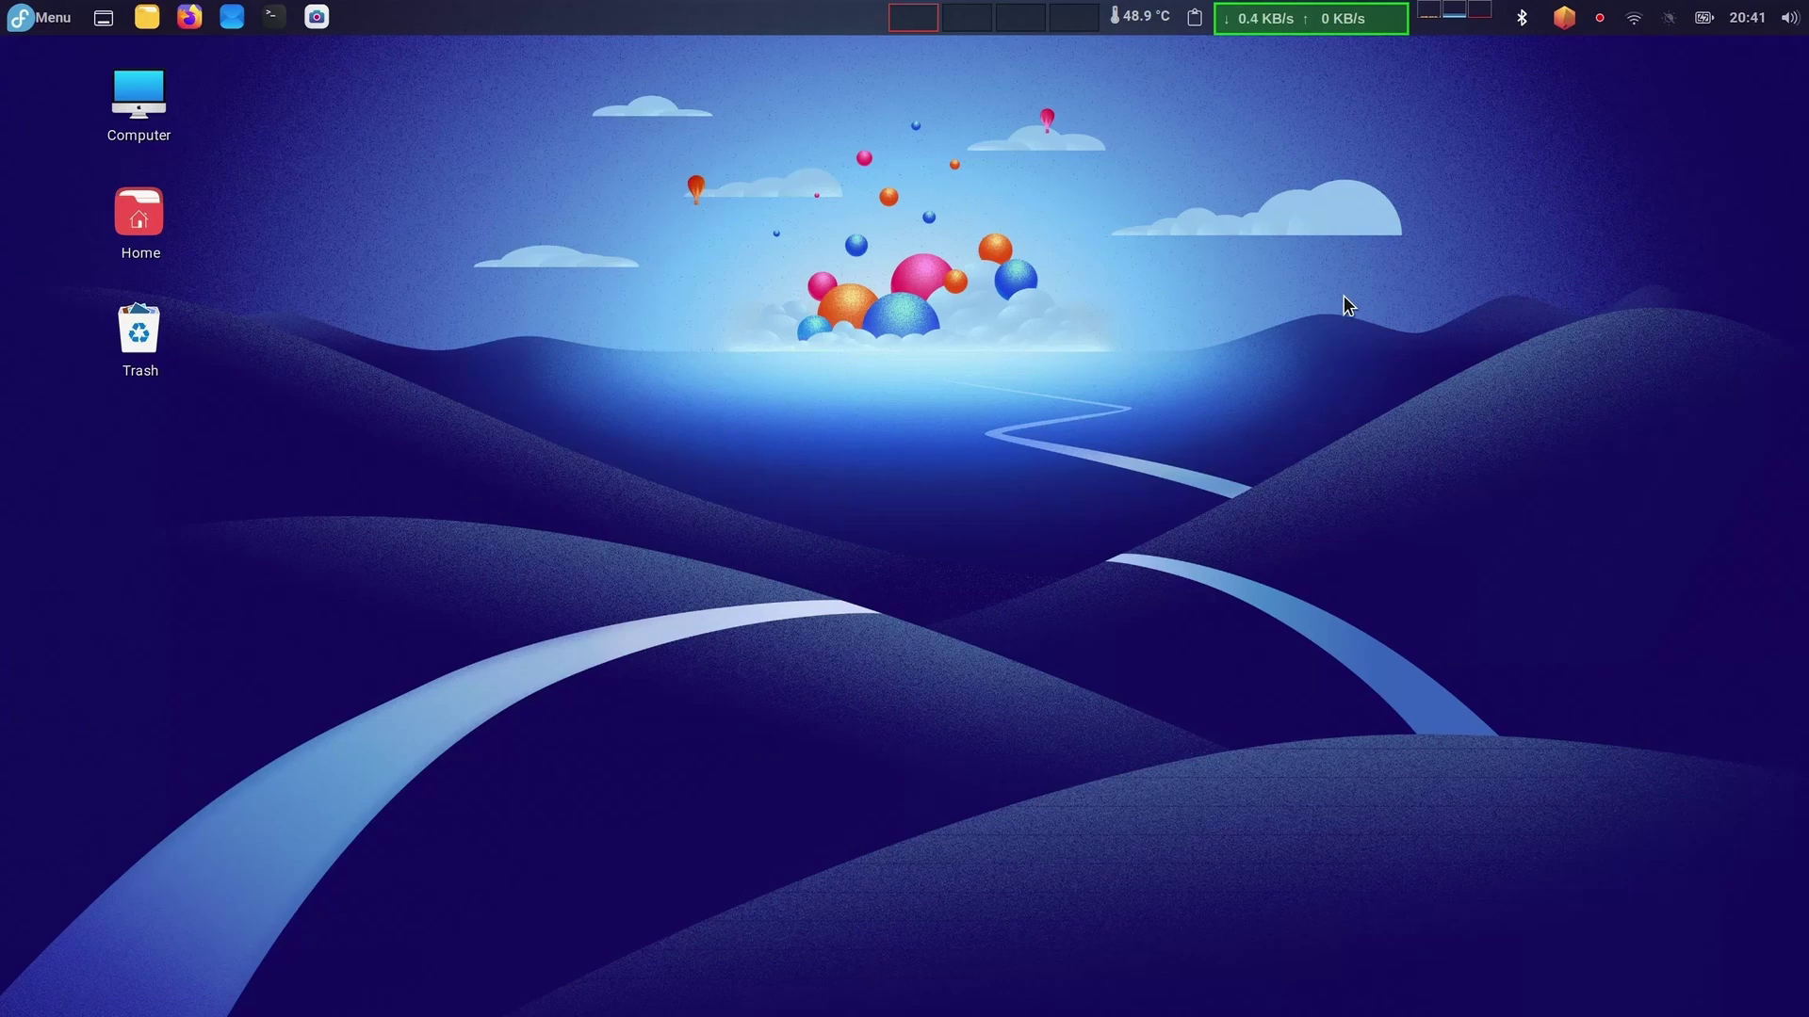
- Search the applications for nvi, launch NVIDIA X Server Settings, and view the PowerMizer, Thermal Settings, and nvidia-settings Configuration pages
left_click(57, 24)
type("nvi")
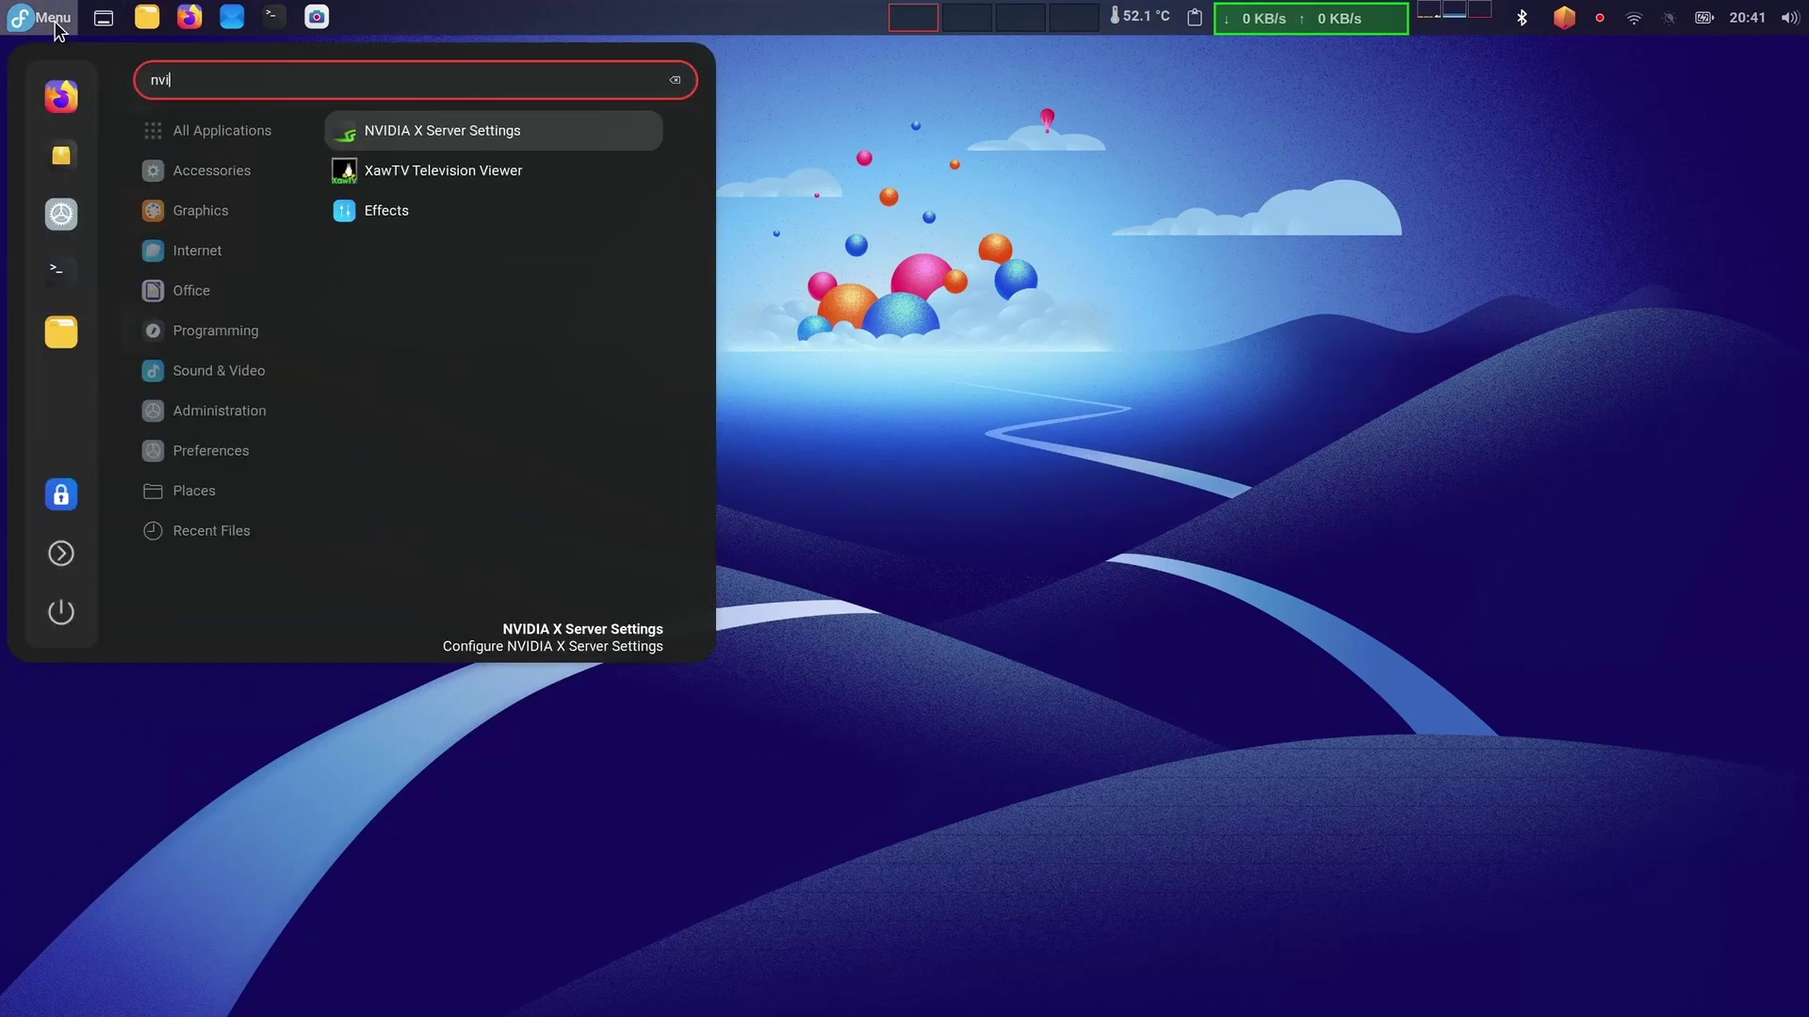
key("Return")
left_click_drag(342, 214, 563, 157)
left_click(466, 262)
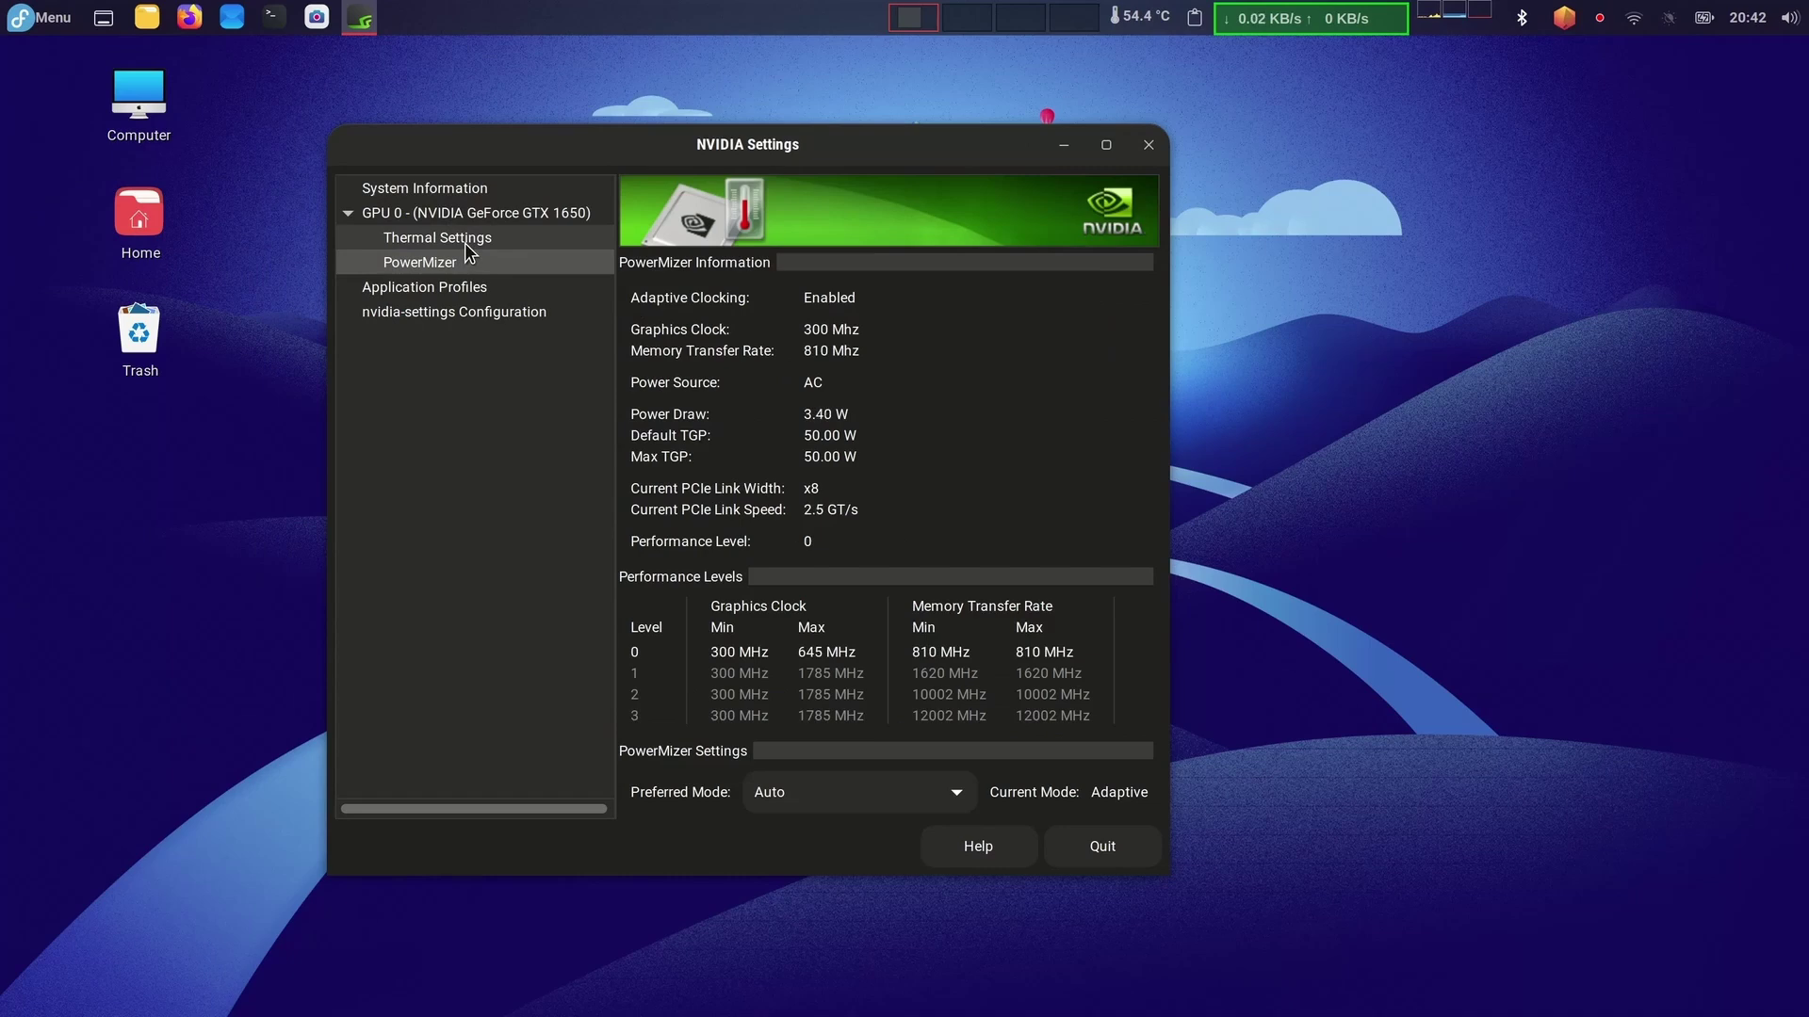
left_click(466, 241)
left_click(459, 312)
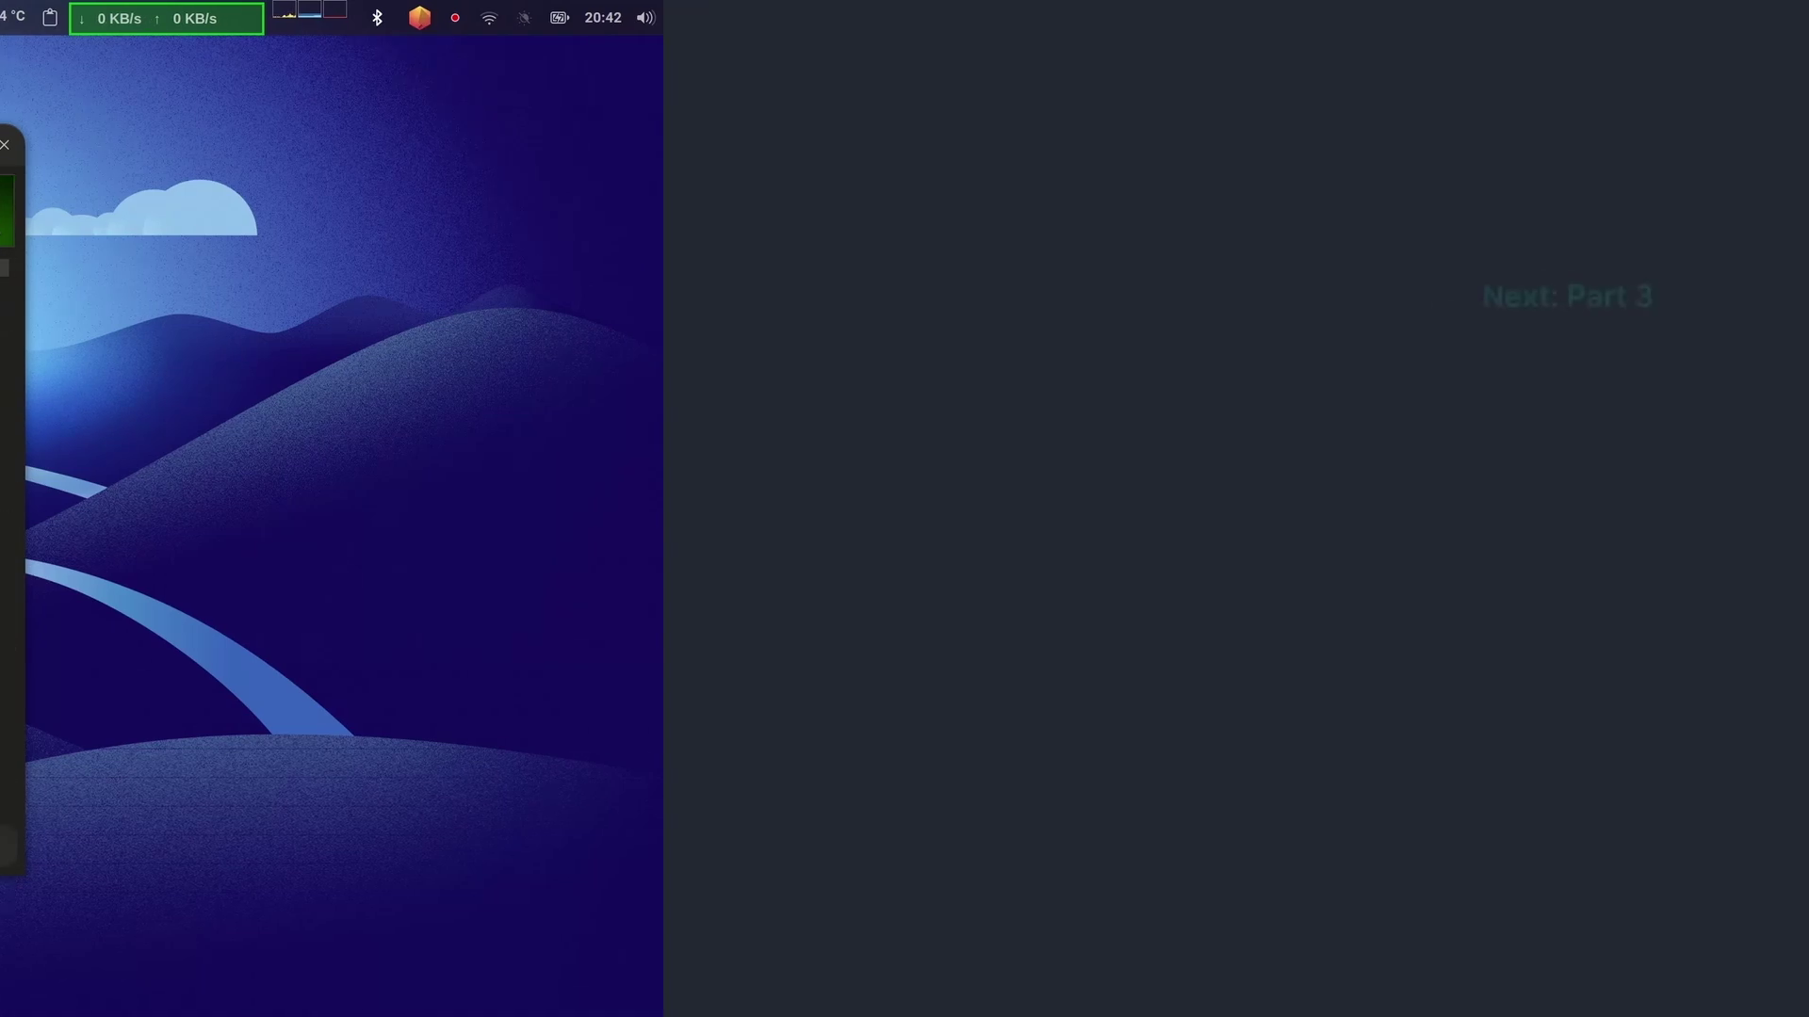